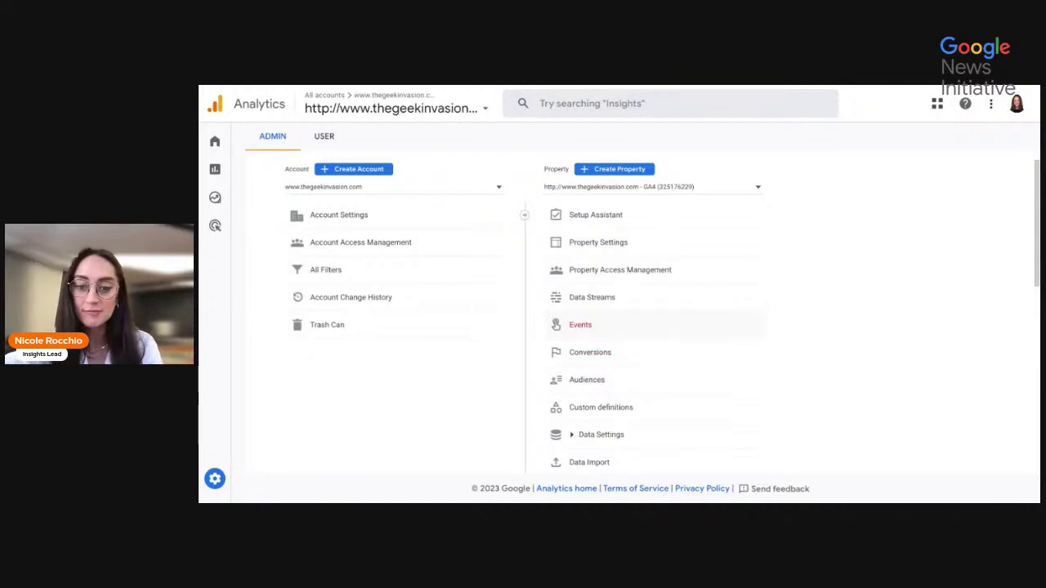
# Step: Review the property's existing events and its conversion events in the admin settings
pyautogui.click(664, 335)
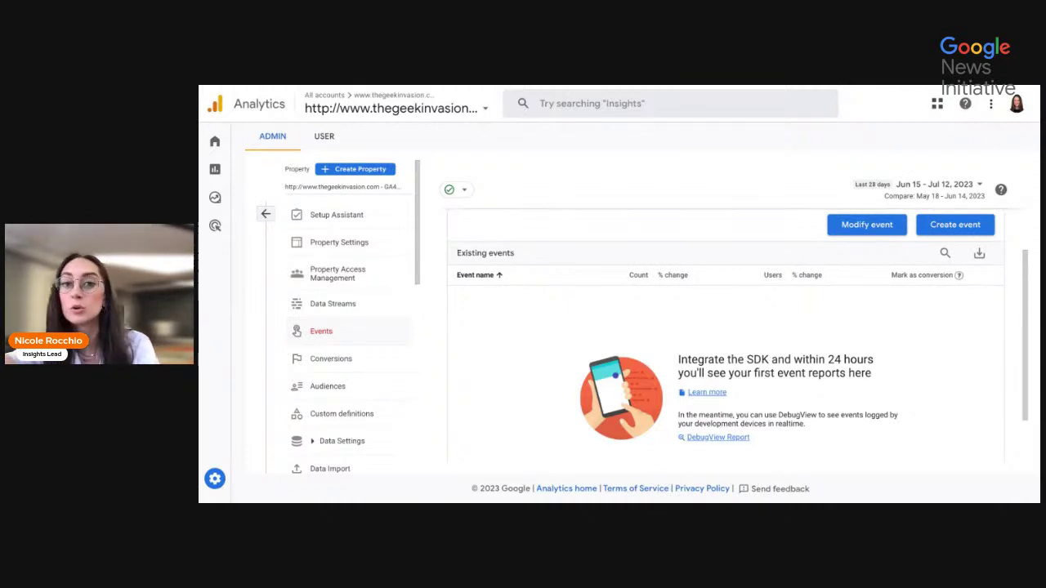
pyautogui.click(347, 366)
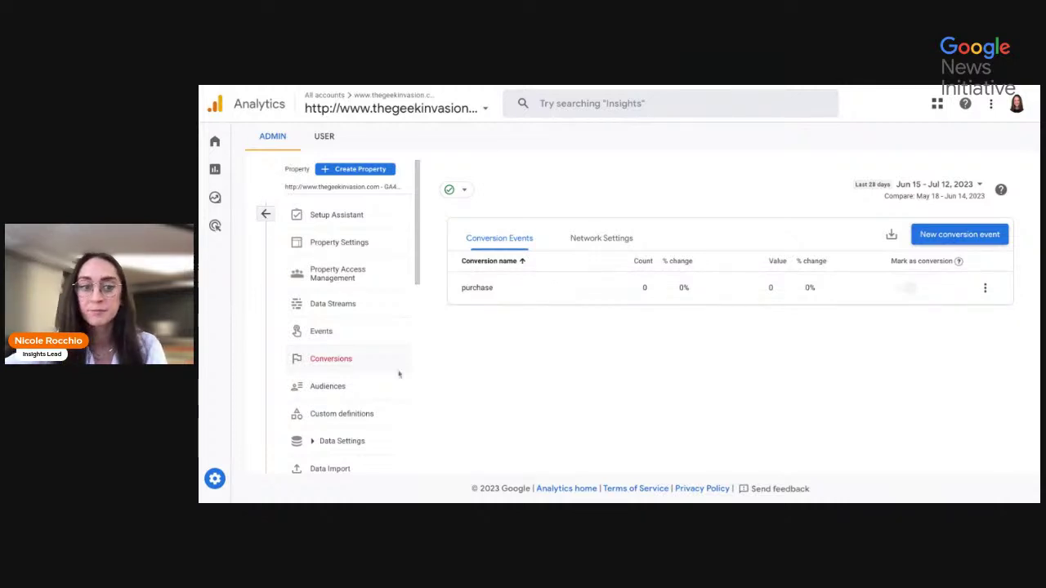
# Step: Start a custom audience from scratch in the property's Audiences settings and name it "Brand Lovers"
pyautogui.click(304, 393)
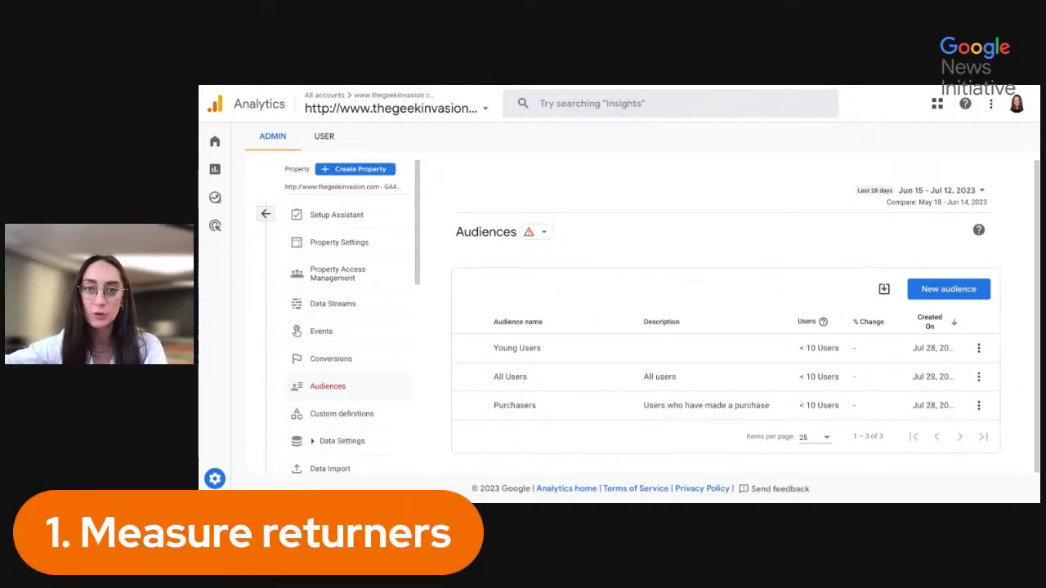
pyautogui.click(934, 291)
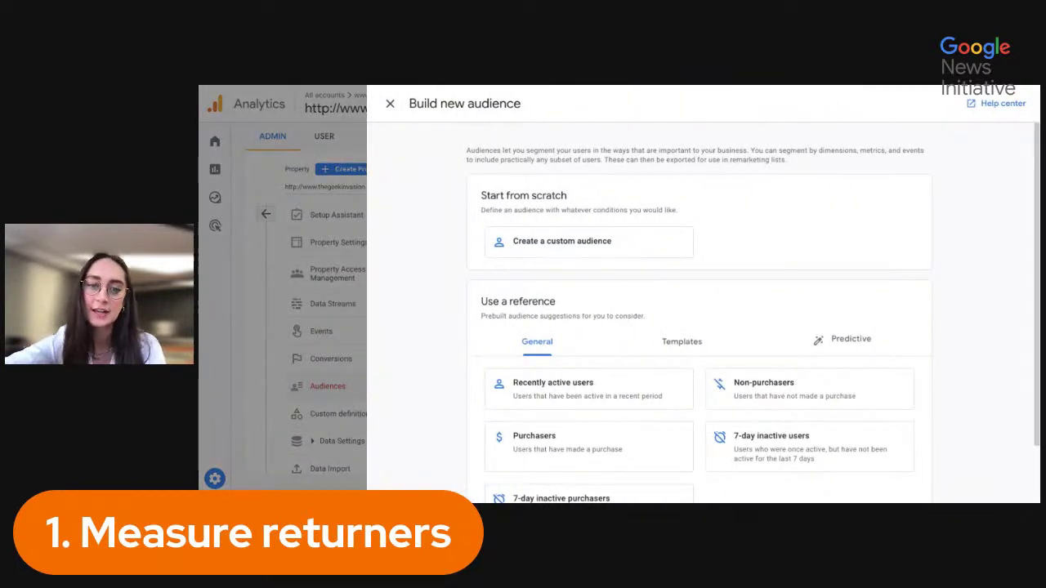
pyautogui.click(572, 242)
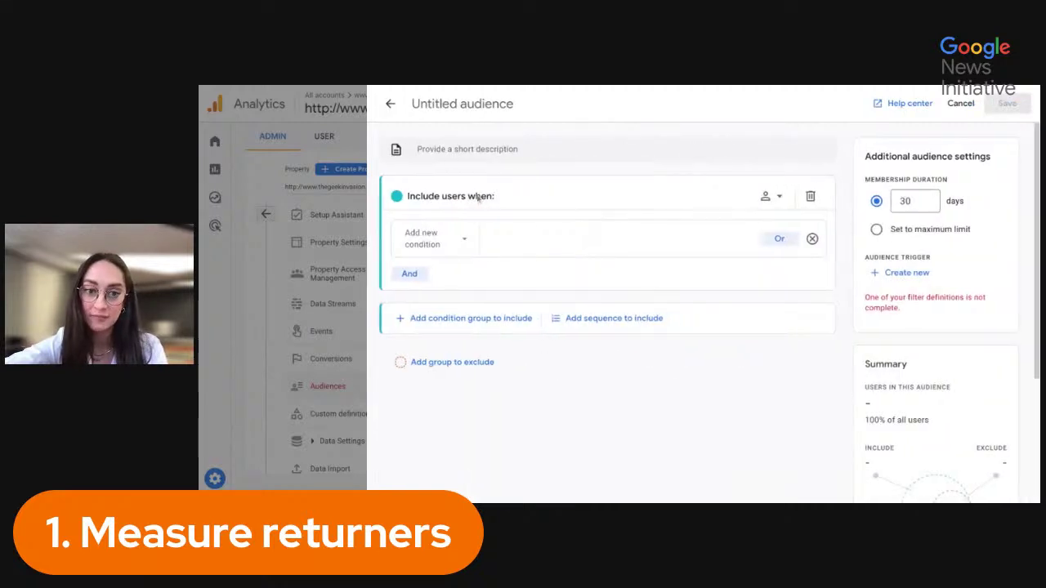
pyautogui.click(428, 102)
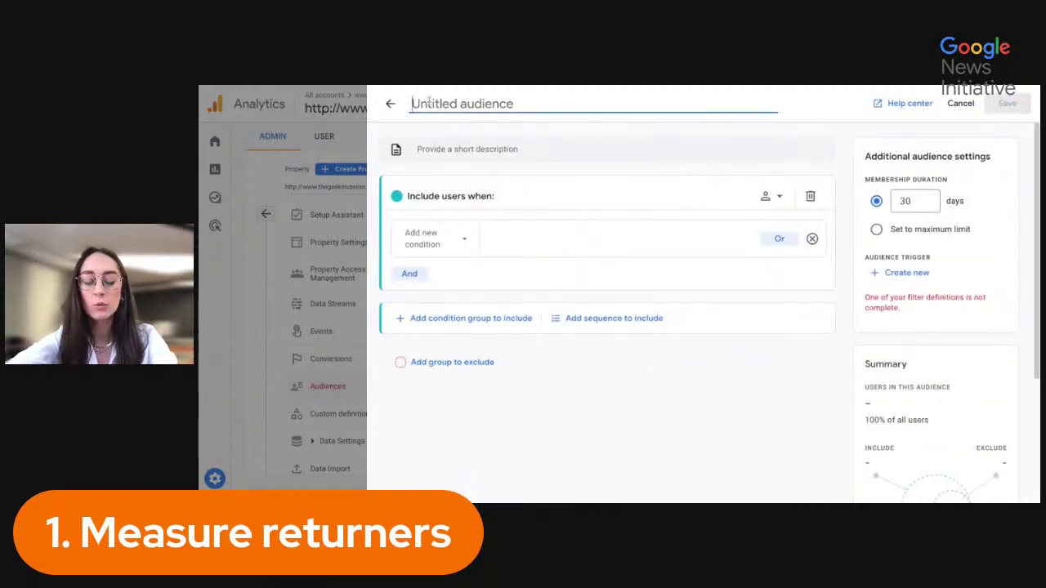
pyautogui.write('Brand Lover')
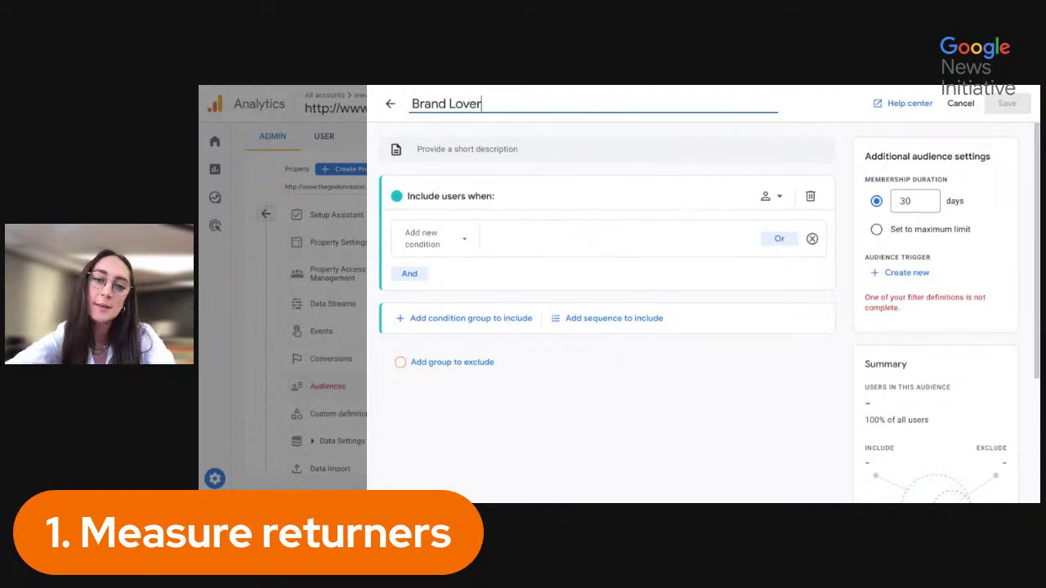
pyautogui.write('s')
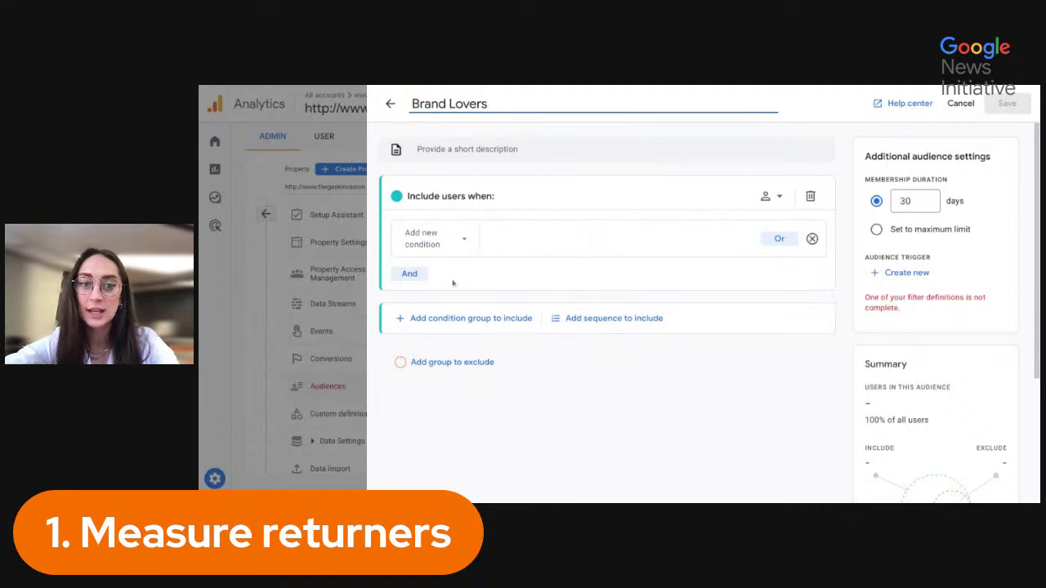
# Step: Add Session number as the inclusion condition of the Brand Lovers audience
pyautogui.click(477, 251)
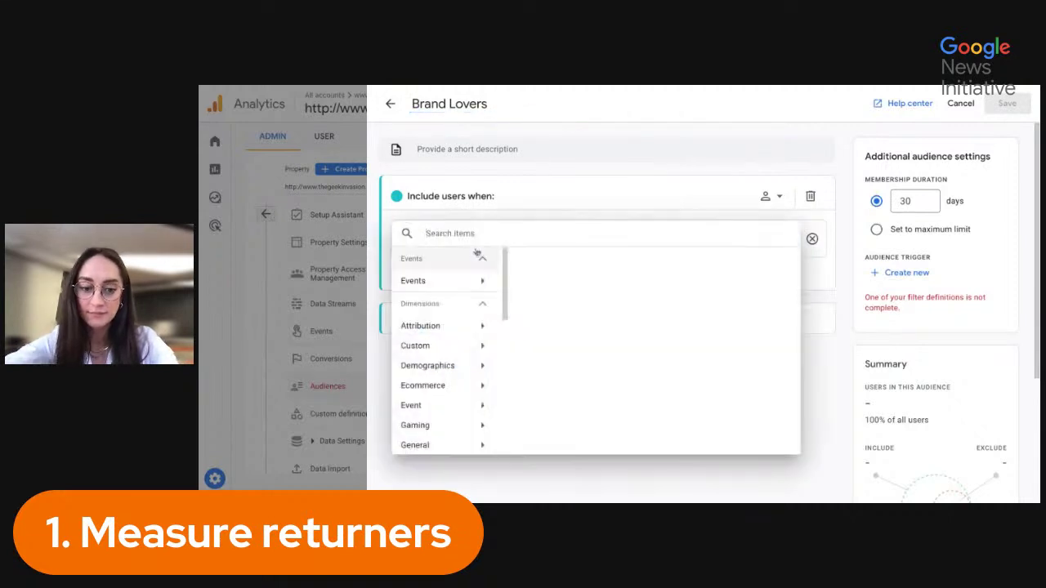
pyautogui.write('session')
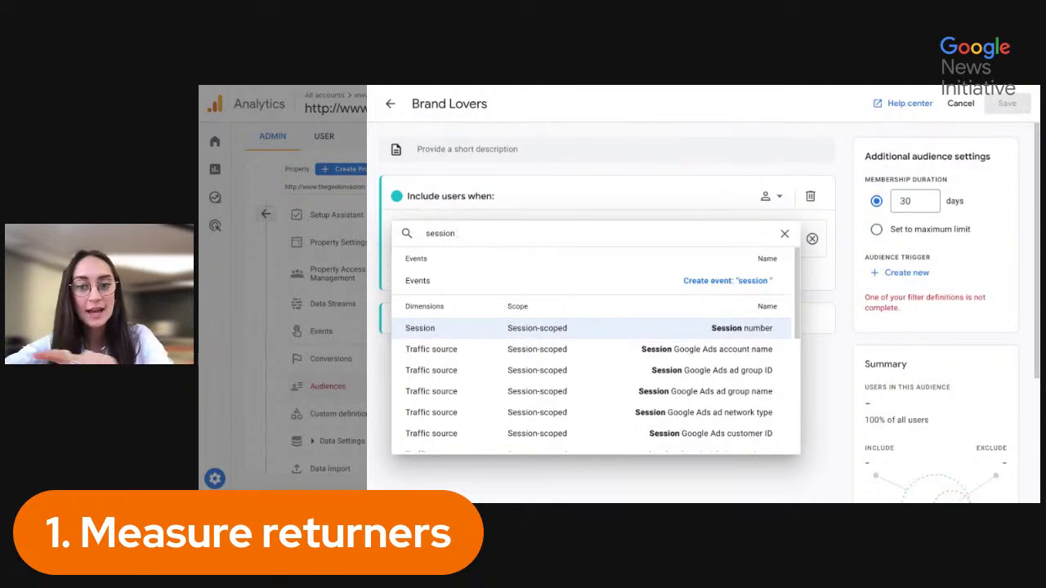
pyautogui.click(531, 328)
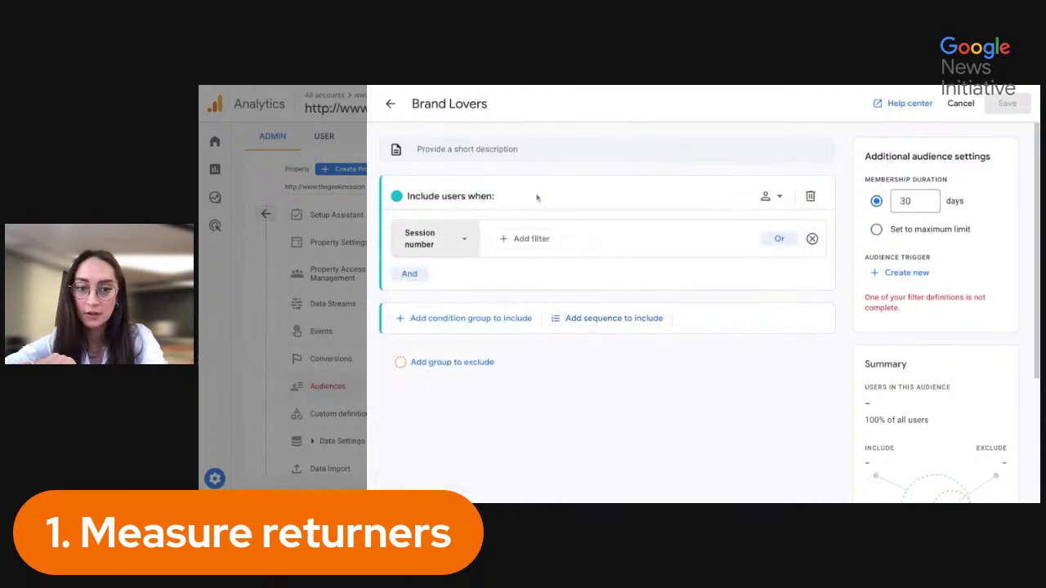
# Step: Filter the Brand Lovers session number to greater than (>) 15 and save the audience
pyautogui.click(532, 238)
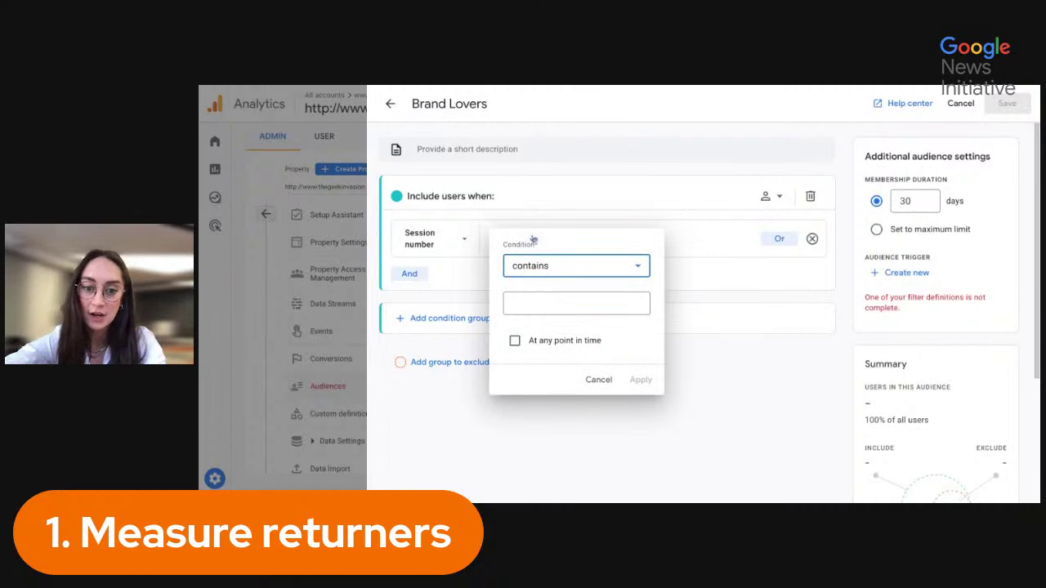
pyautogui.click(572, 266)
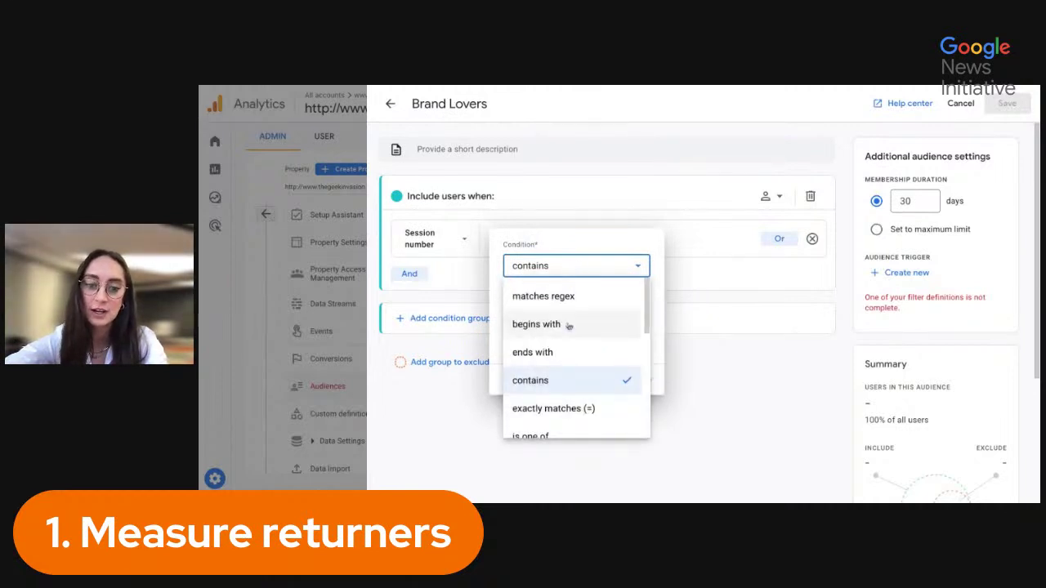
pyautogui.scroll(-4, 572, 326)
pyautogui.scroll(-3, 569, 327)
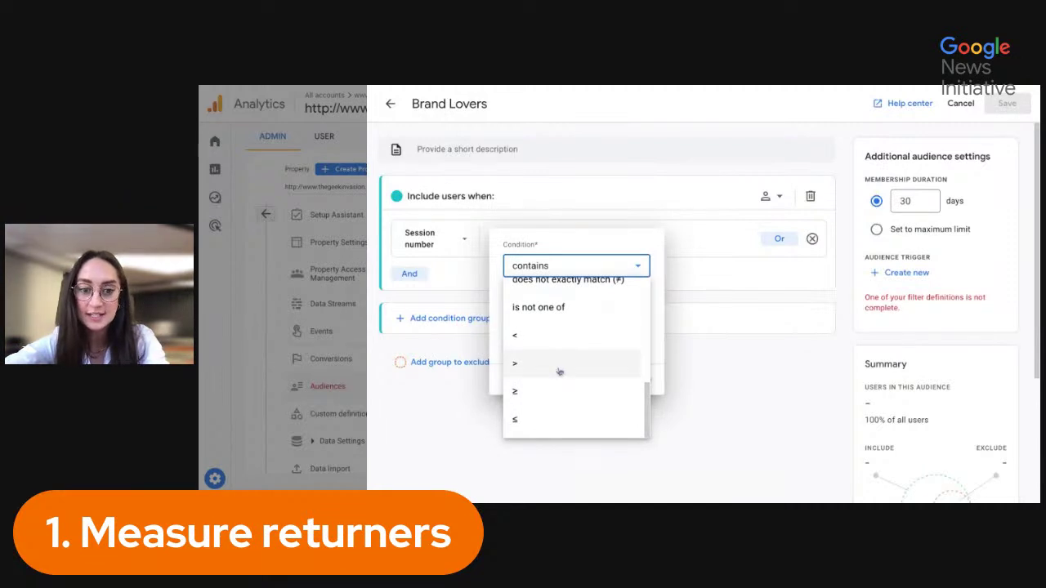
pyautogui.click(558, 372)
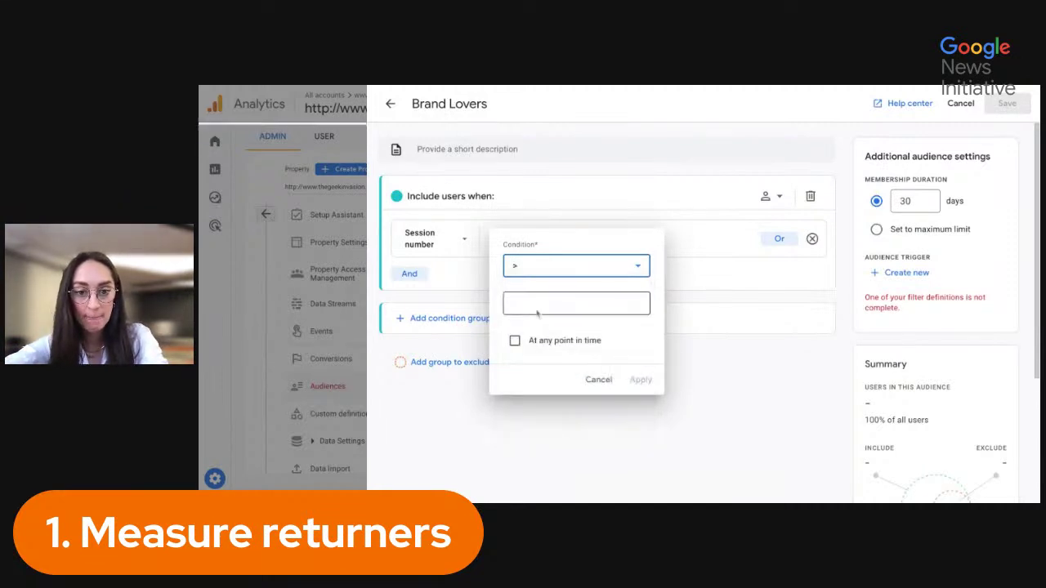
pyautogui.click(531, 300)
pyautogui.write('15')
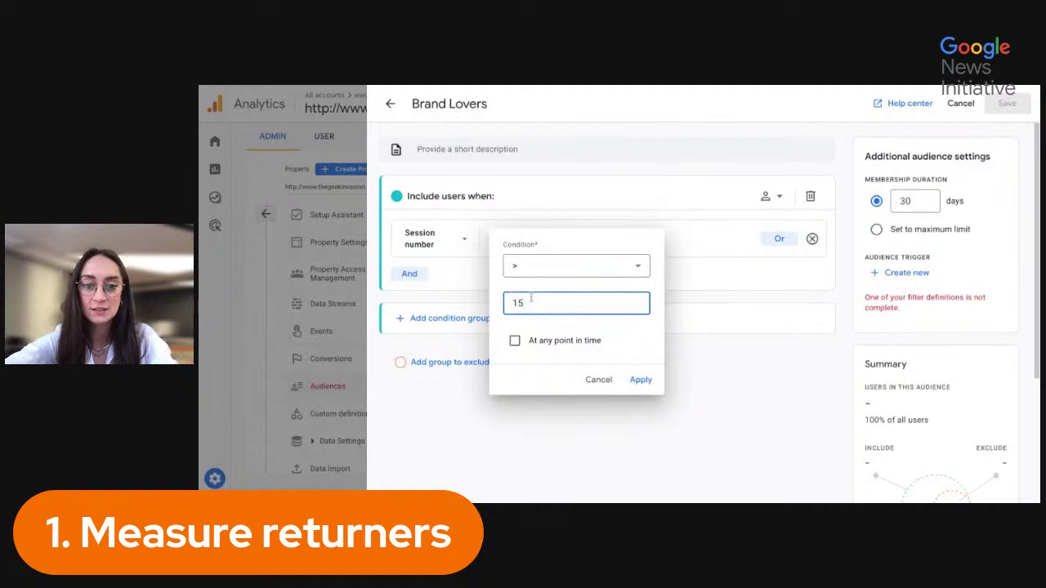
pyautogui.click(655, 381)
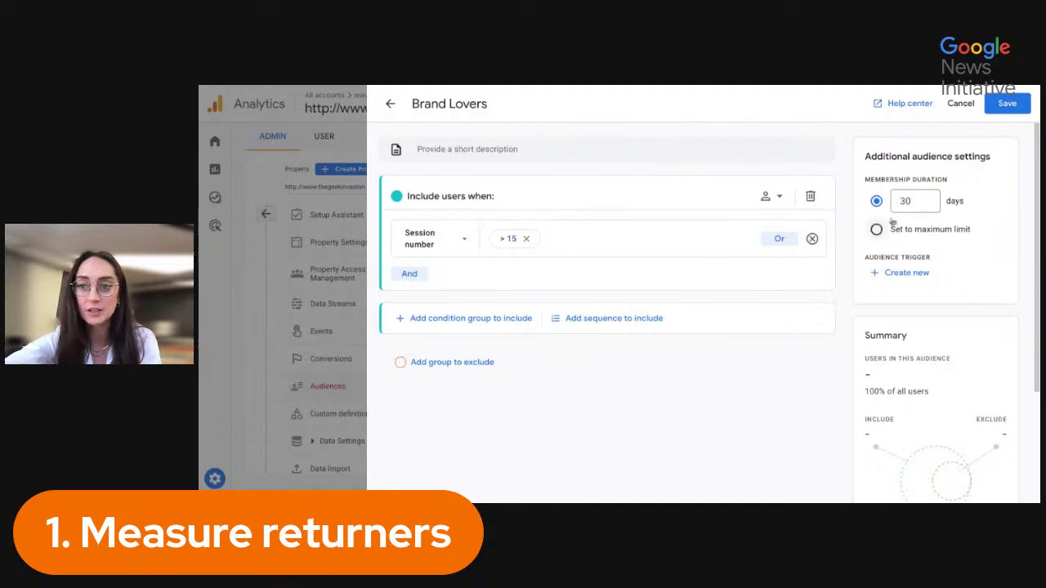
pyautogui.click(1013, 107)
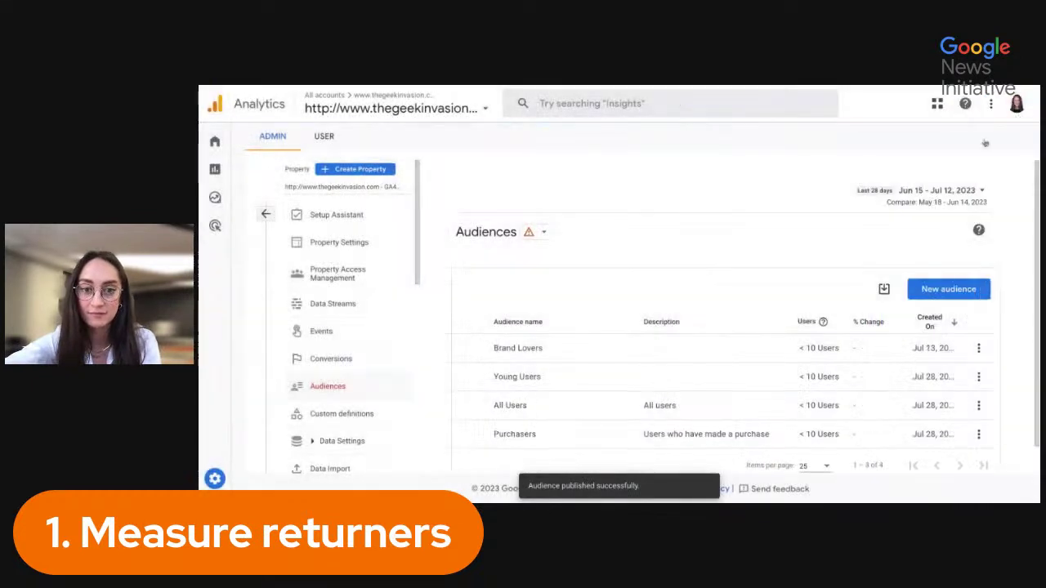
# Step: Start another custom audience from scratch and name it "Loyal Readers"
pyautogui.click(971, 292)
pyautogui.click(548, 240)
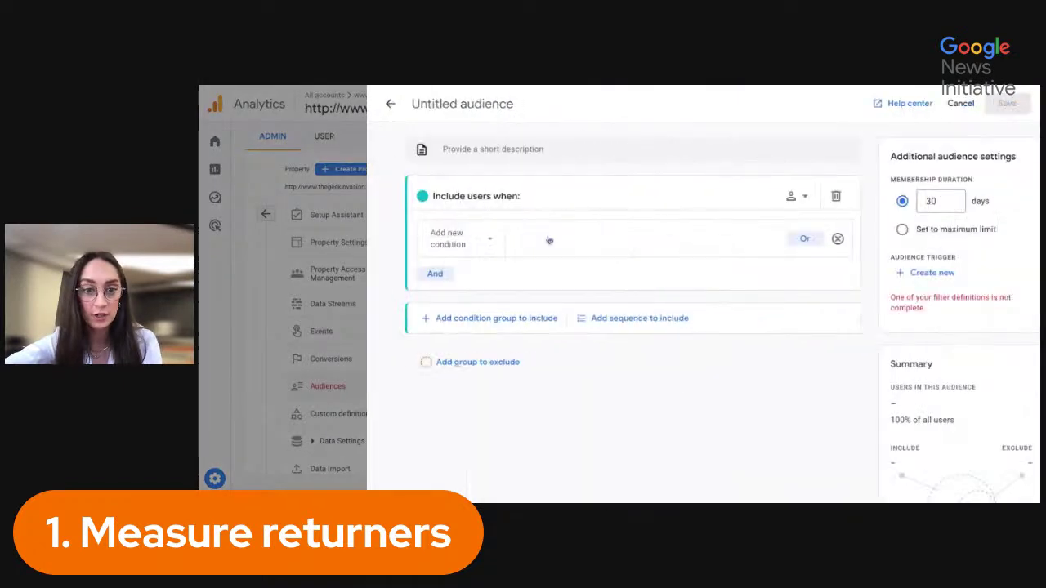
pyautogui.click(464, 106)
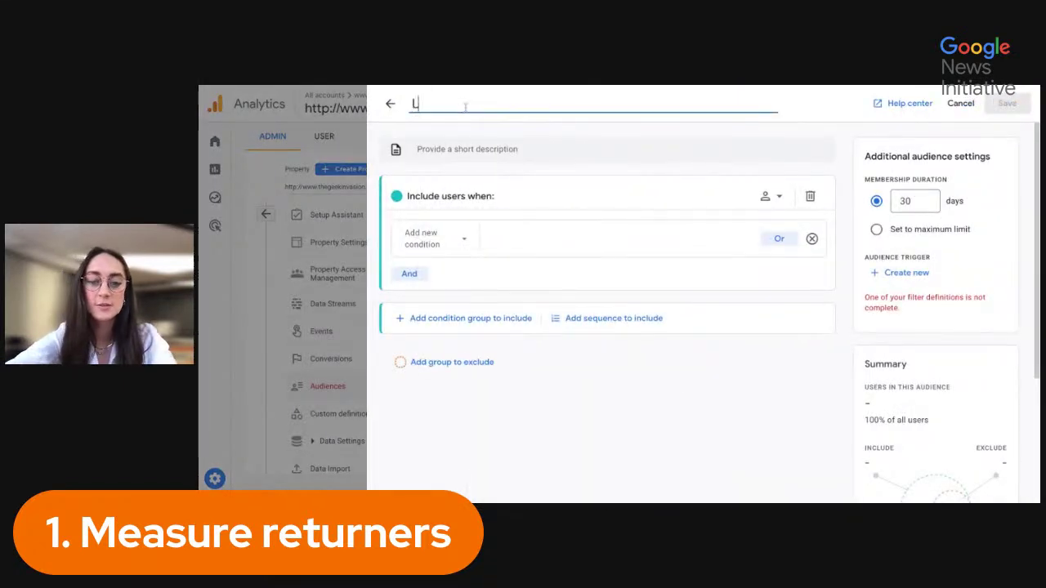
pyautogui.write('Loy')
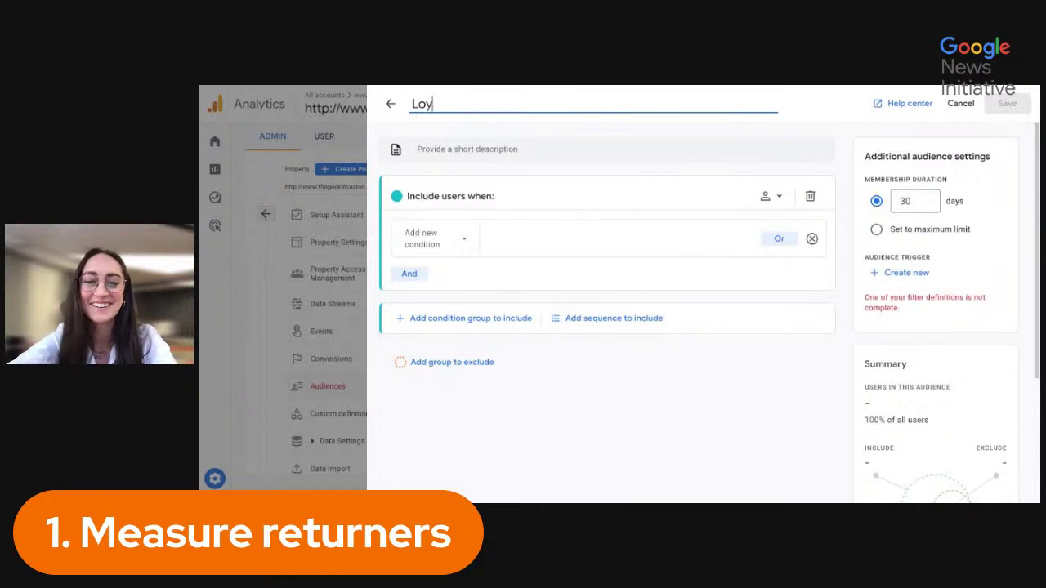
pyautogui.write('al Readers')
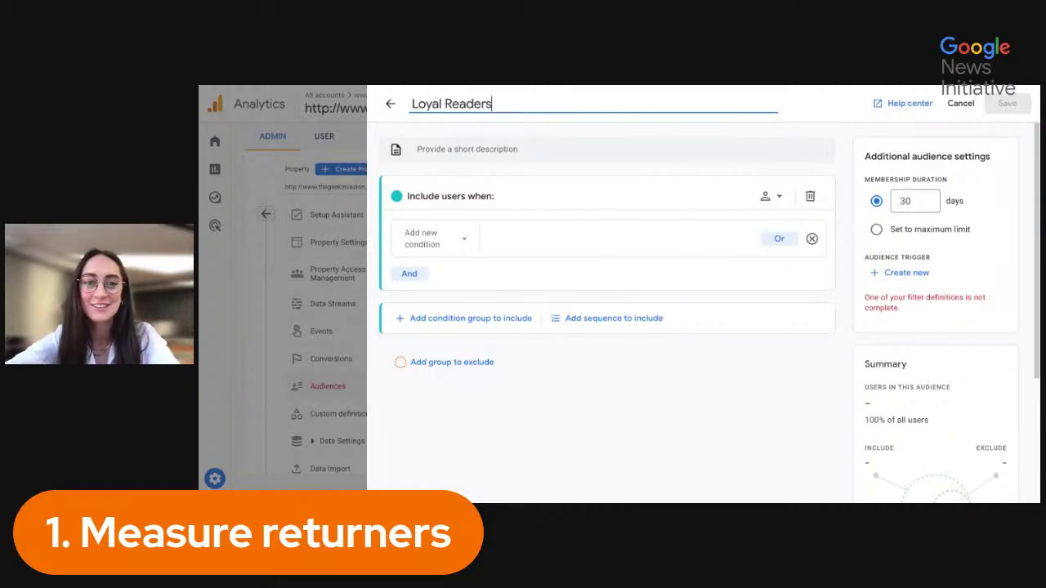
# Step: Add Session number as the inclusion condition of the Loyal Readers audience
pyautogui.click(461, 235)
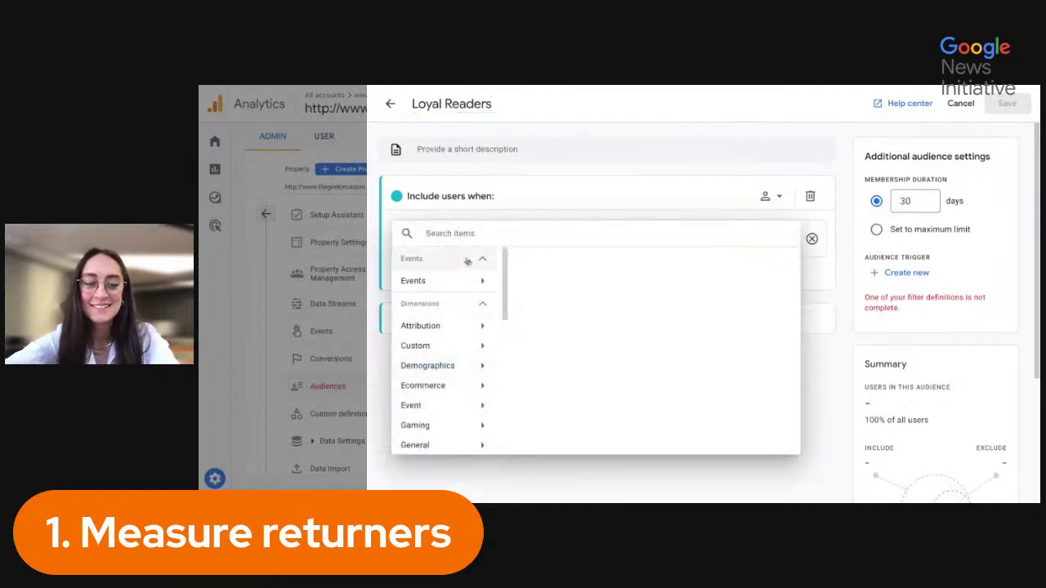
pyautogui.write('session')
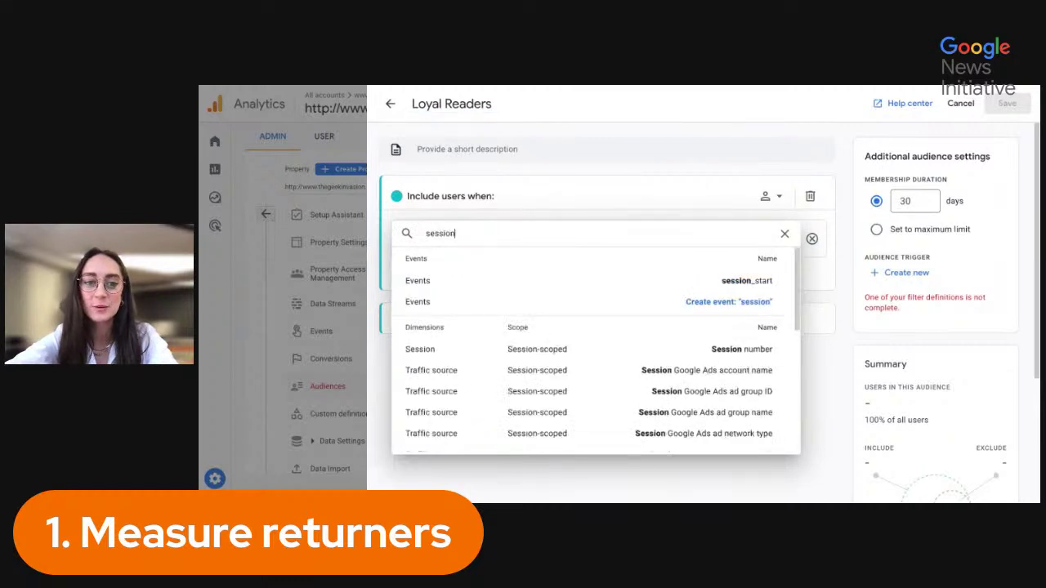
pyautogui.click(614, 349)
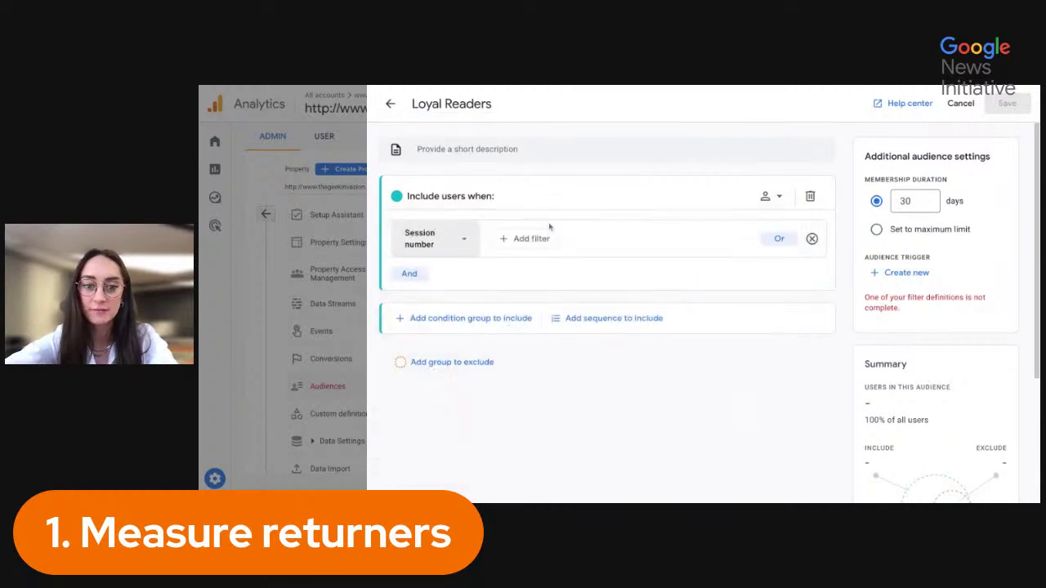
# Step: Apply a filter of greater than (>) 2 to the Loyal Readers session number condition
pyautogui.click(527, 240)
pyautogui.click(552, 301)
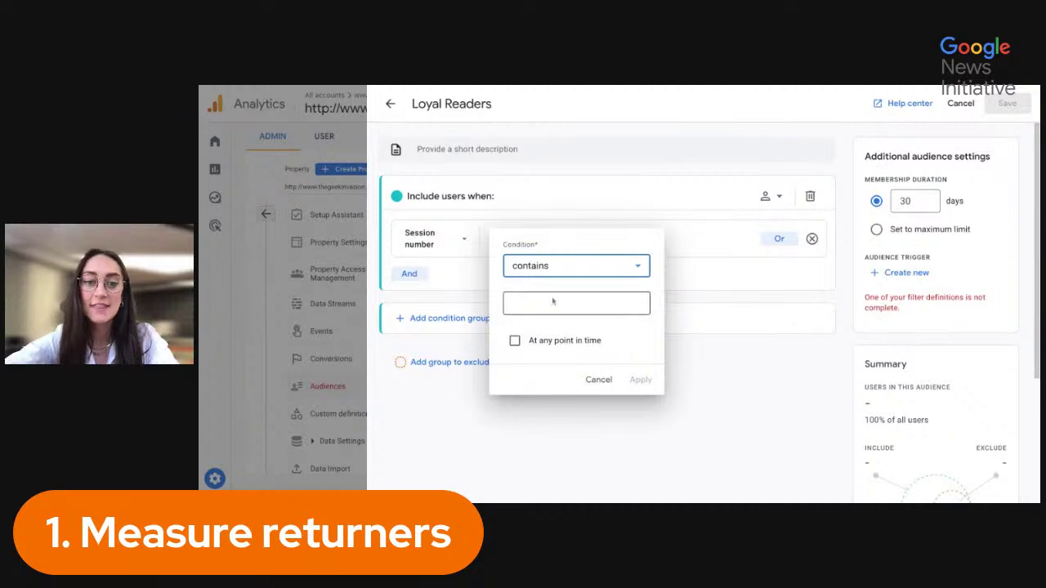
pyautogui.click(563, 274)
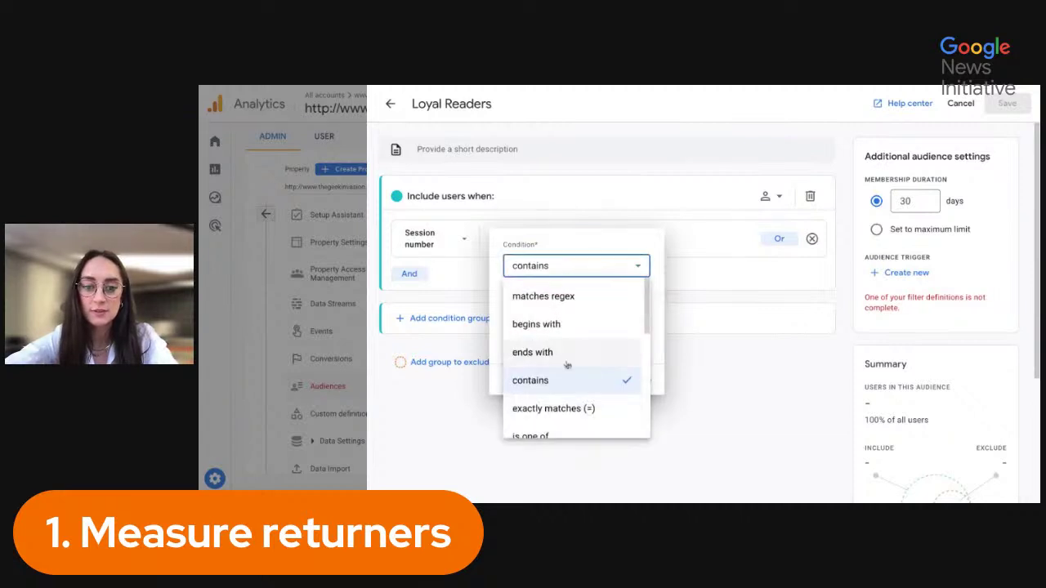
pyautogui.scroll(-2, 567, 367)
pyautogui.scroll(-4, 567, 367)
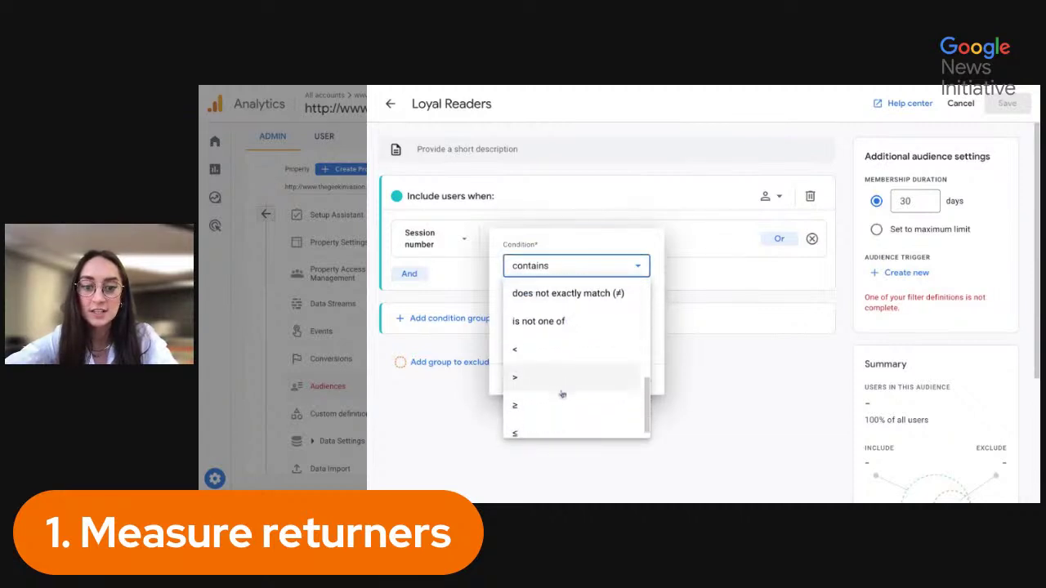
pyautogui.click(562, 383)
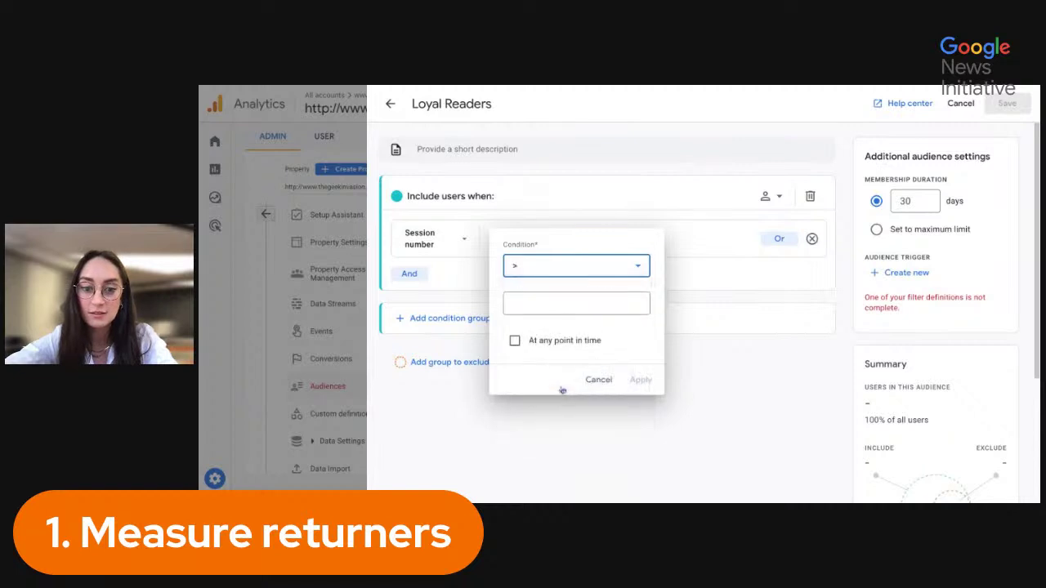
pyautogui.click(535, 303)
pyautogui.write('2')
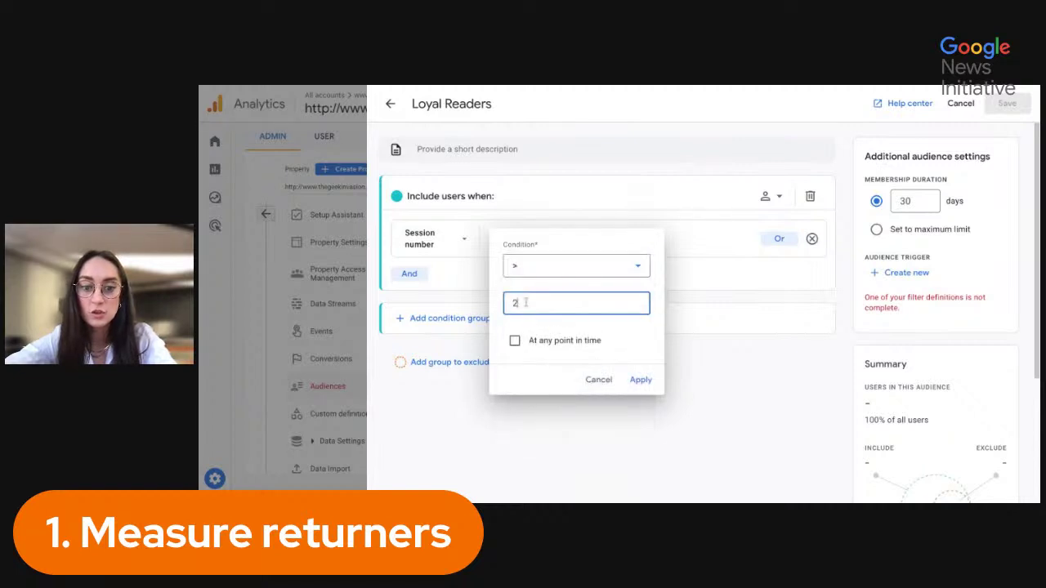
pyautogui.click(635, 382)
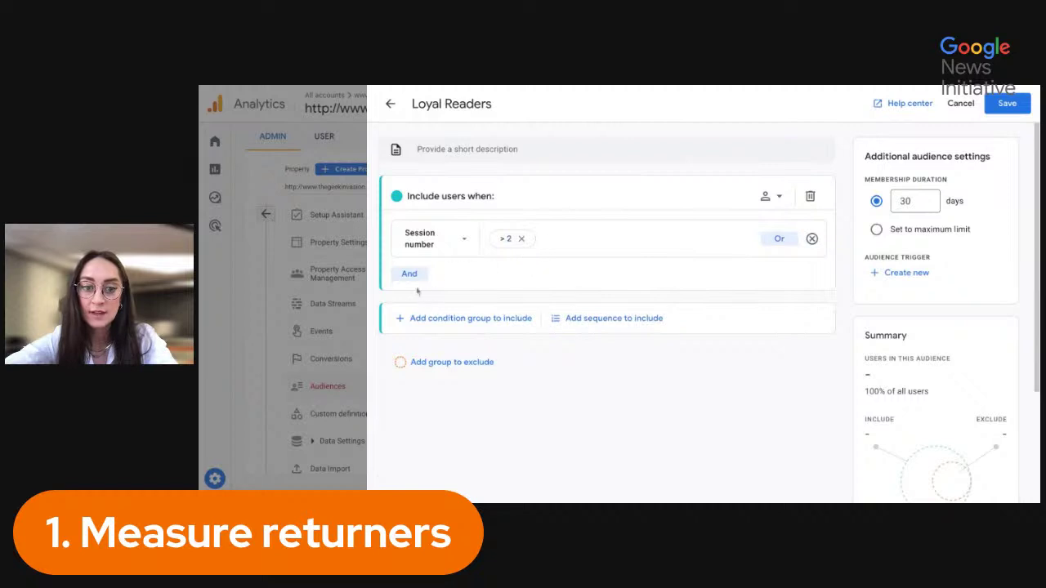
# Step: Add a second inclusion condition on Session number to Loyal Readers, joined with And
pyautogui.click(410, 274)
pyautogui.click(448, 311)
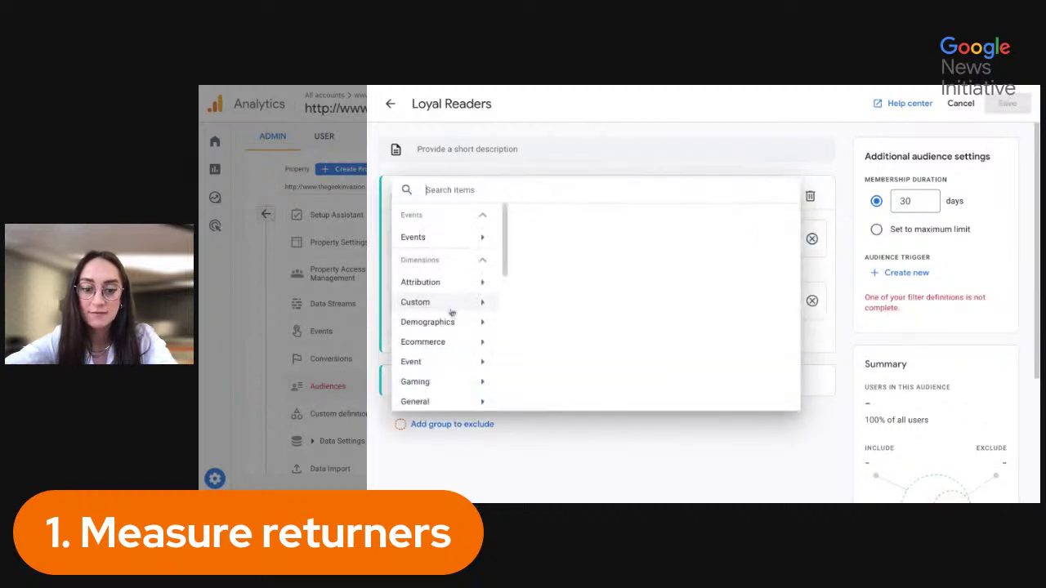
pyautogui.write('session')
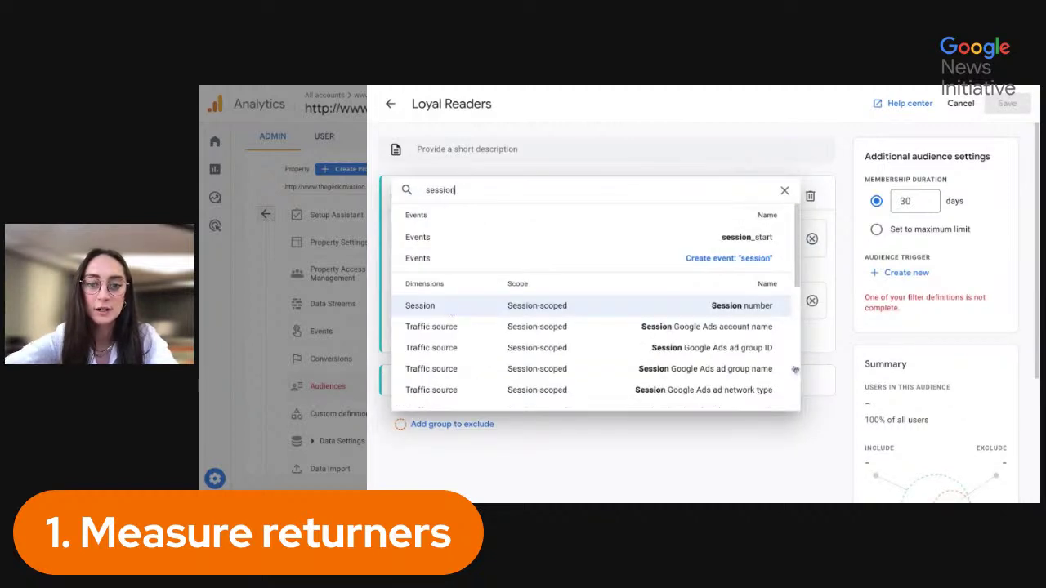
pyautogui.click(712, 314)
# Step: Apply a filter of less than or equal to (≤) 15 to the second Session number condition and save the Loyal Readers audience
pyautogui.click(527, 300)
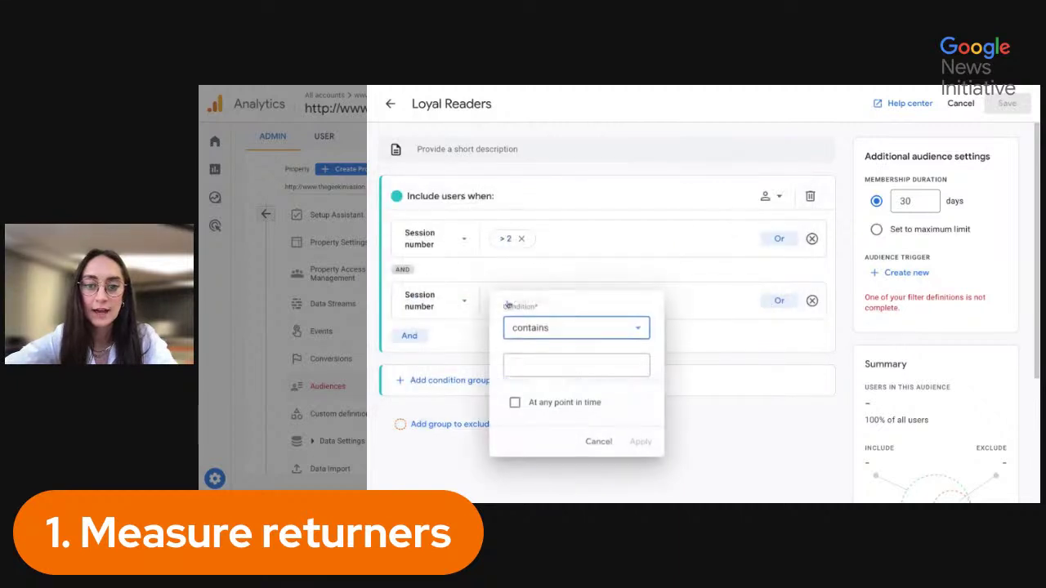
pyautogui.click(581, 328)
pyautogui.scroll(-5, 578, 406)
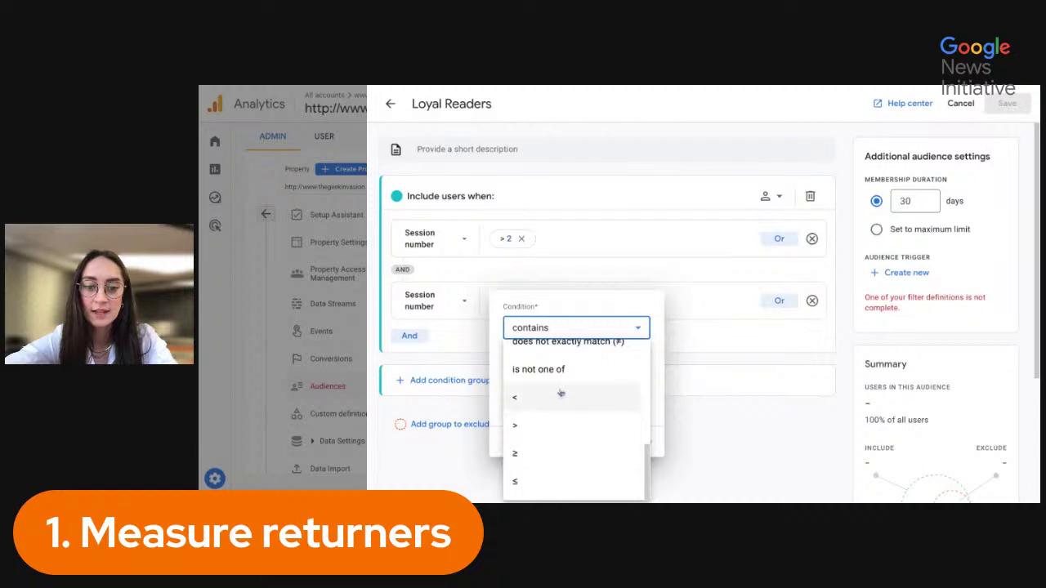
pyautogui.click(560, 397)
pyautogui.click(535, 363)
pyautogui.write('1')
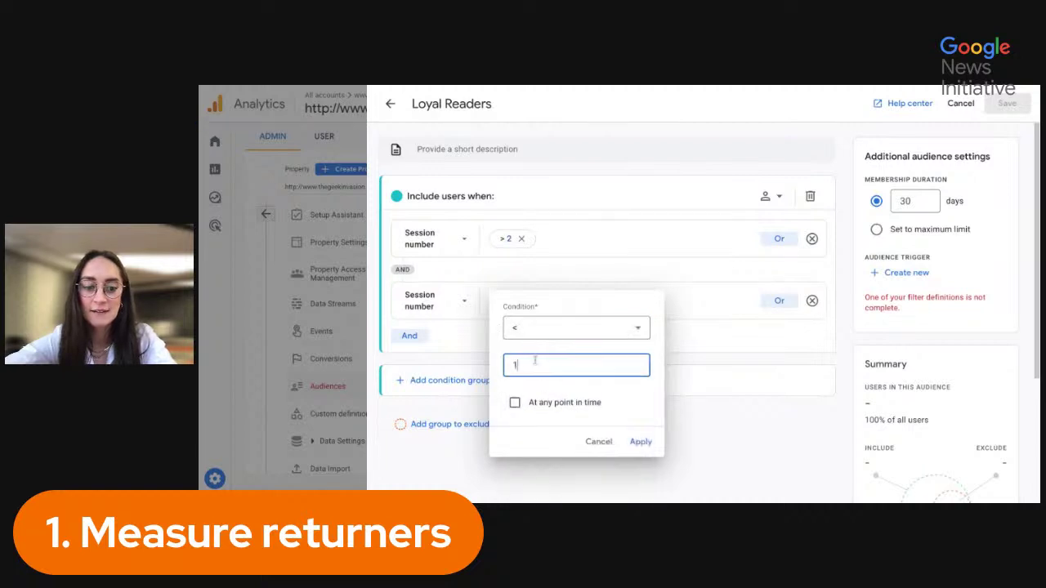
pyautogui.write('0')
pyautogui.click(546, 335)
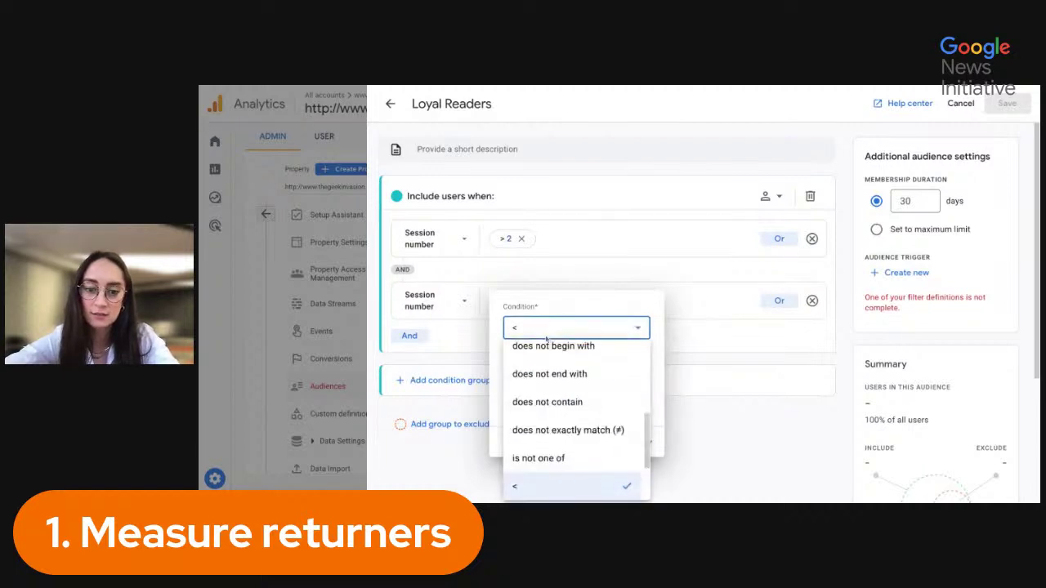
pyautogui.scroll(-2, 546, 412)
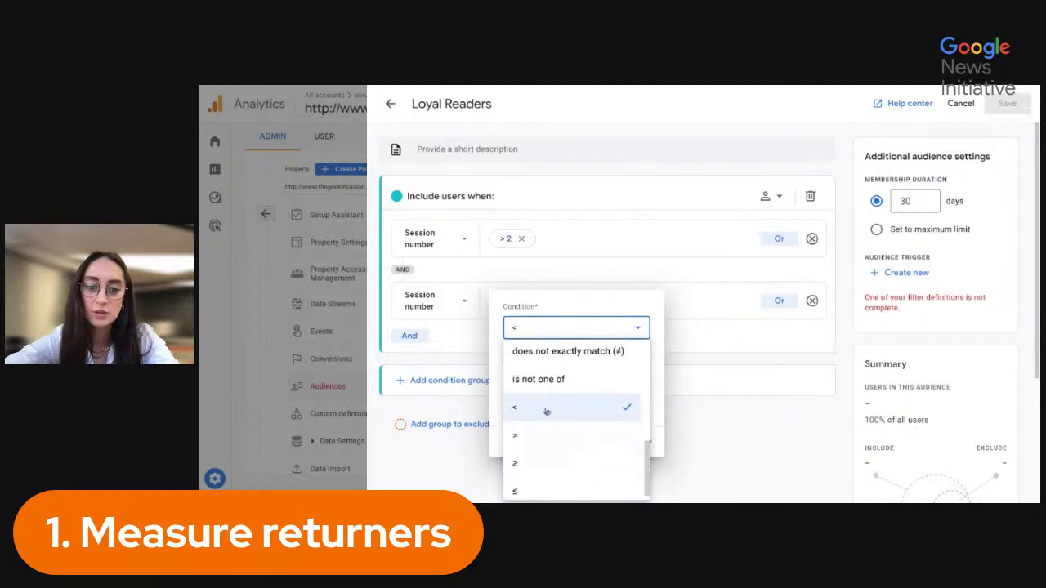
pyautogui.click(541, 492)
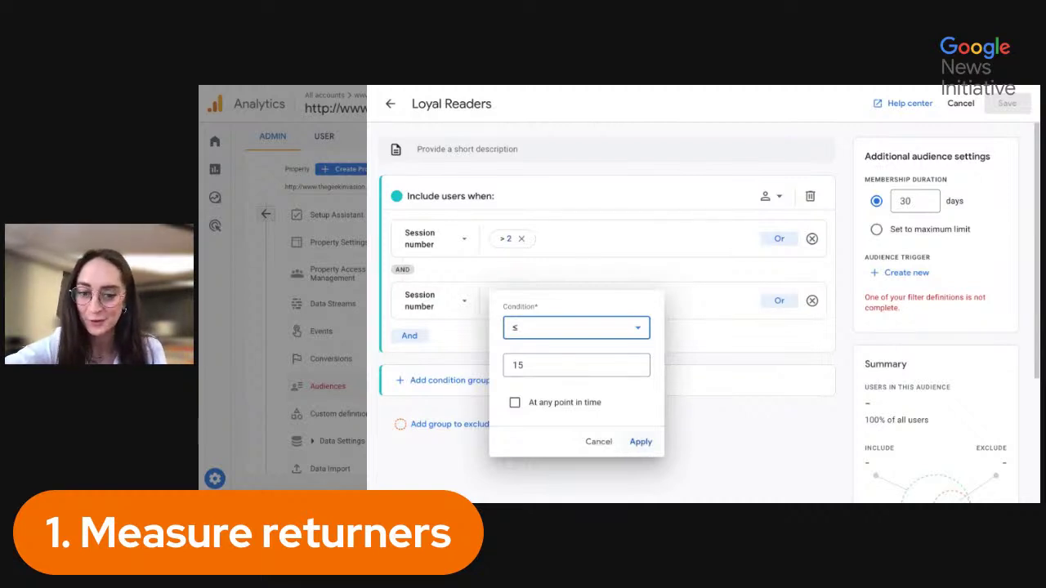
pyautogui.click(641, 442)
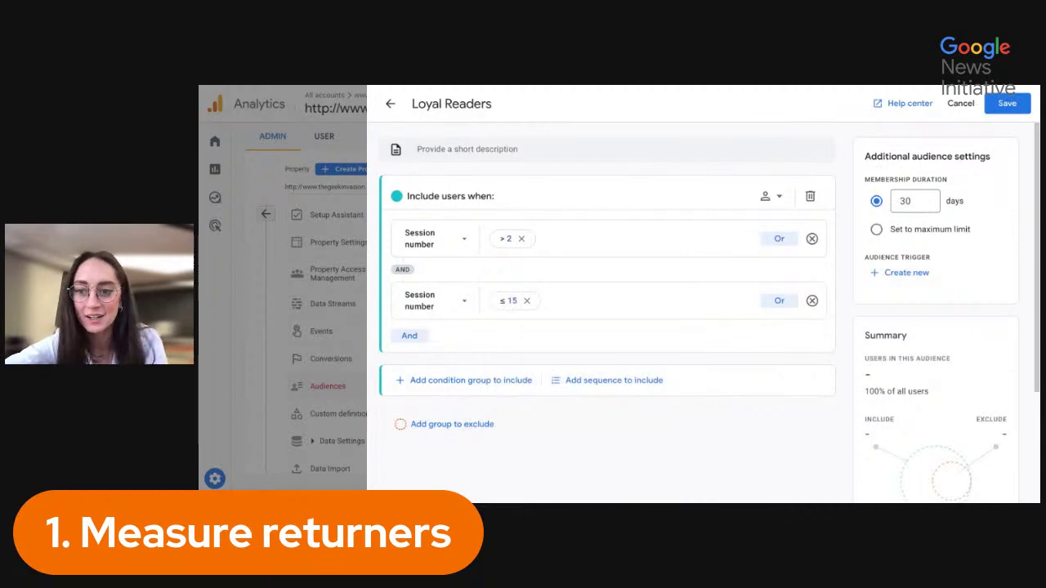
pyautogui.click(1006, 103)
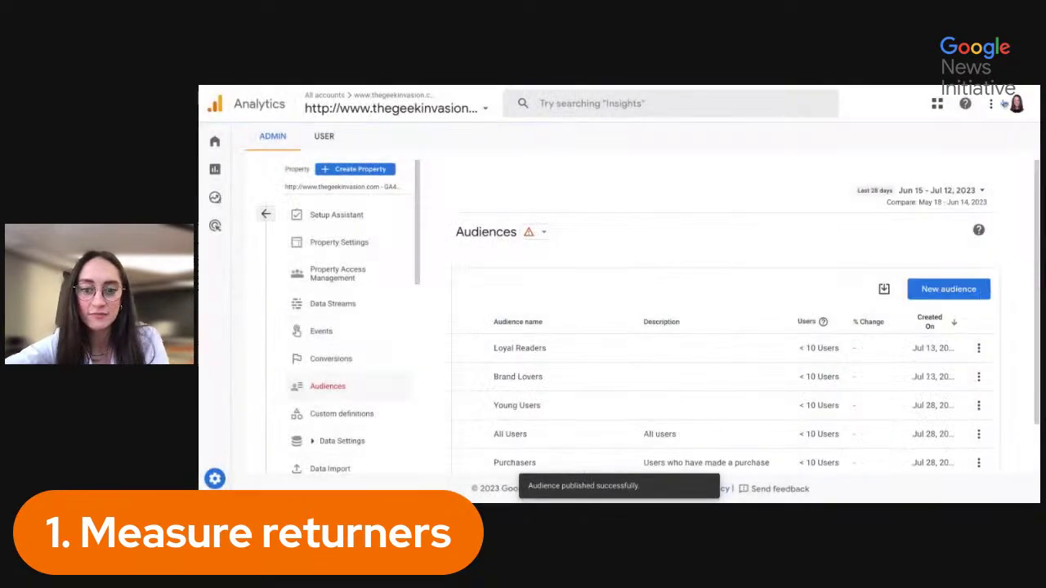
# Step: Review the Brand Lovers audience's report, inclusion condition and summary, and return to the audience list without changing it
pyautogui.click(564, 374)
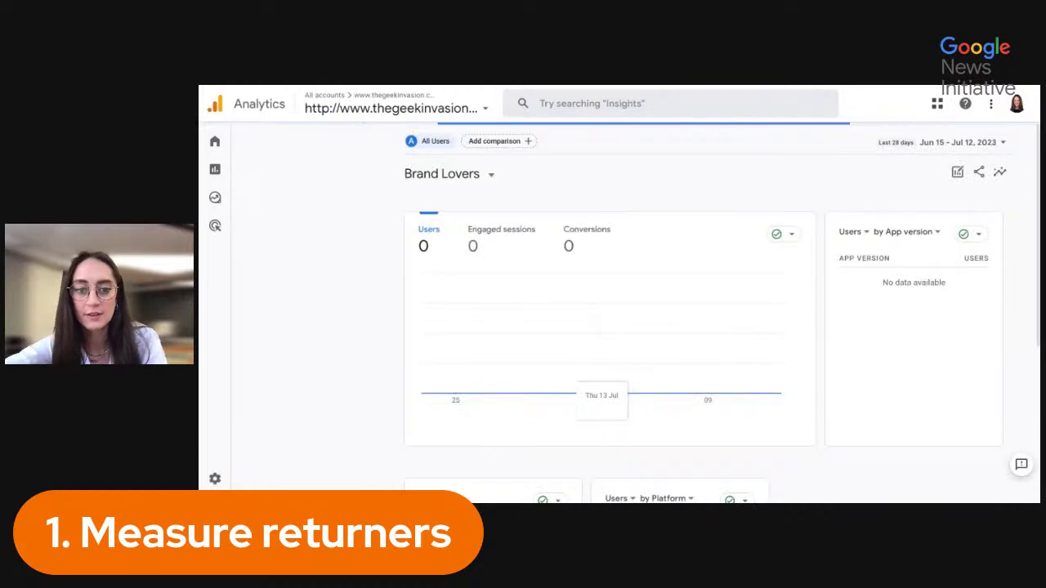
pyautogui.hotkey('alt', 'Left')
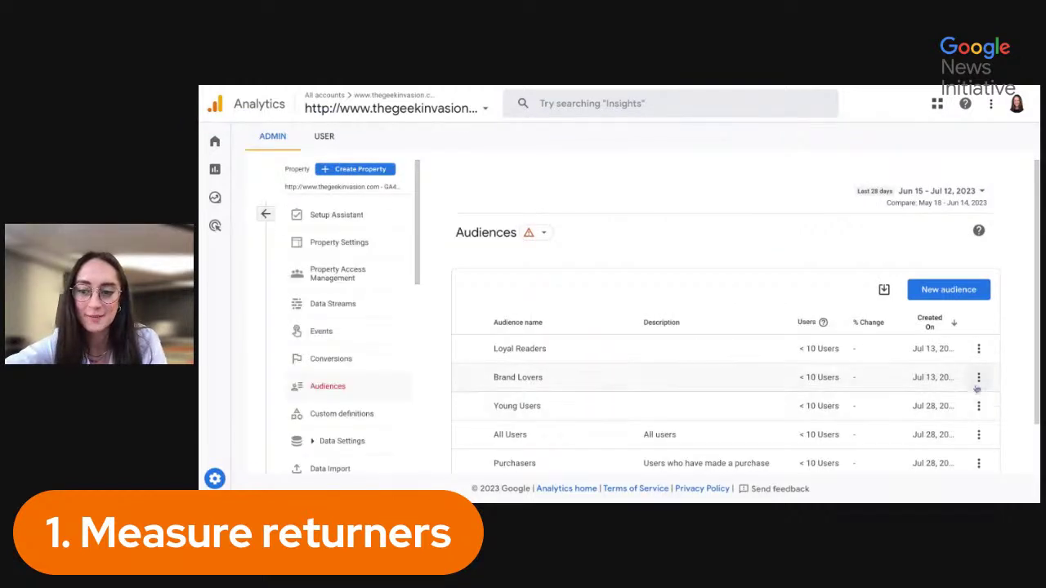
pyautogui.click(977, 382)
pyautogui.click(994, 416)
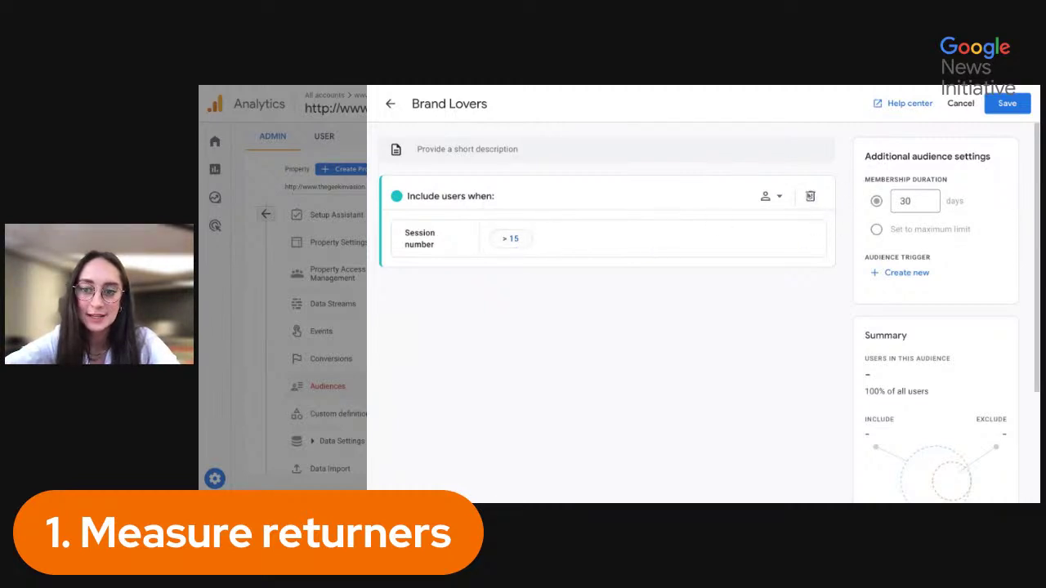
pyautogui.scroll(-2, 754, 439)
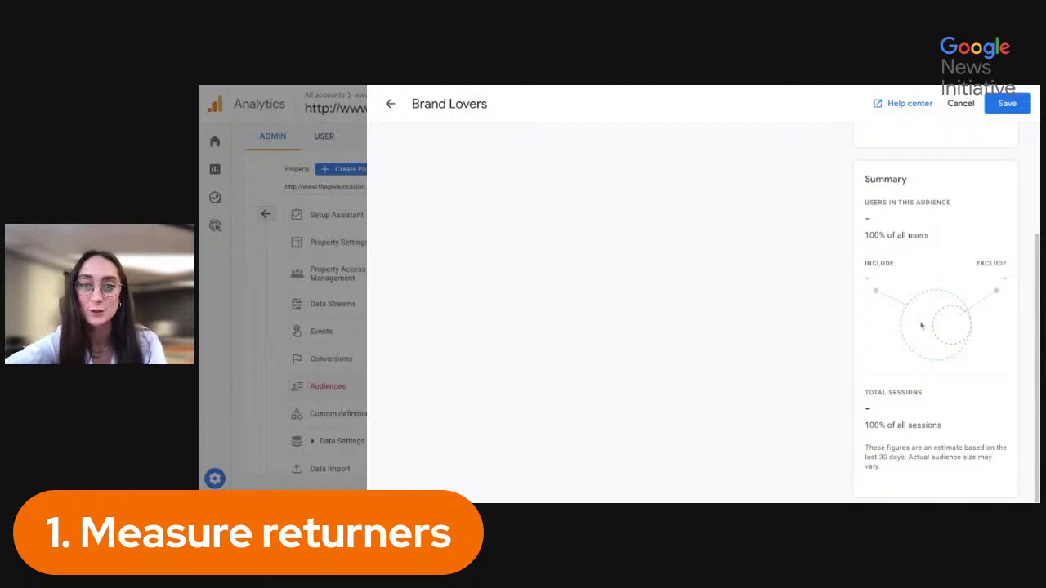
pyautogui.scroll(4, 921, 326)
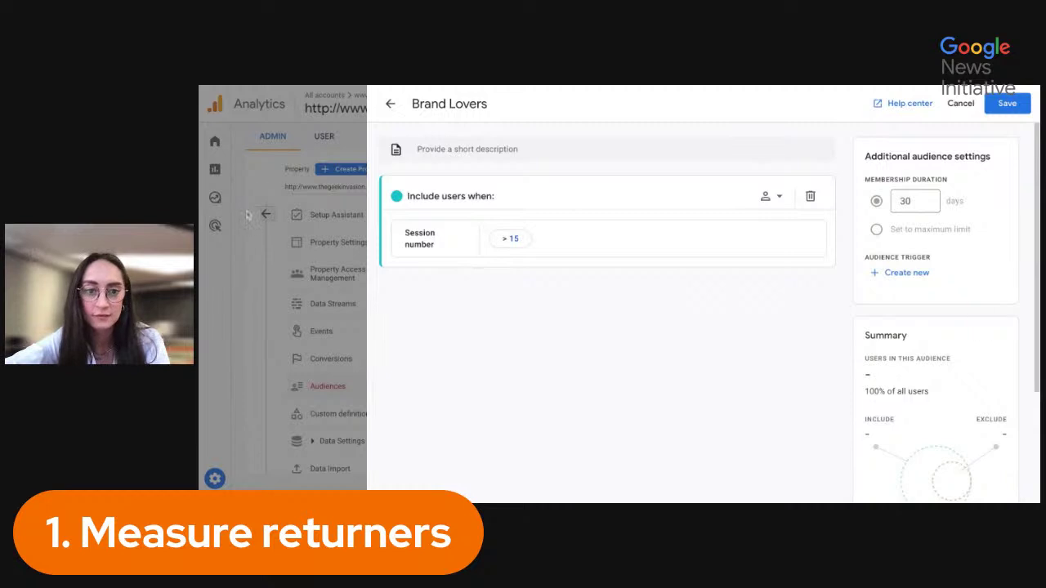
pyautogui.click(390, 107)
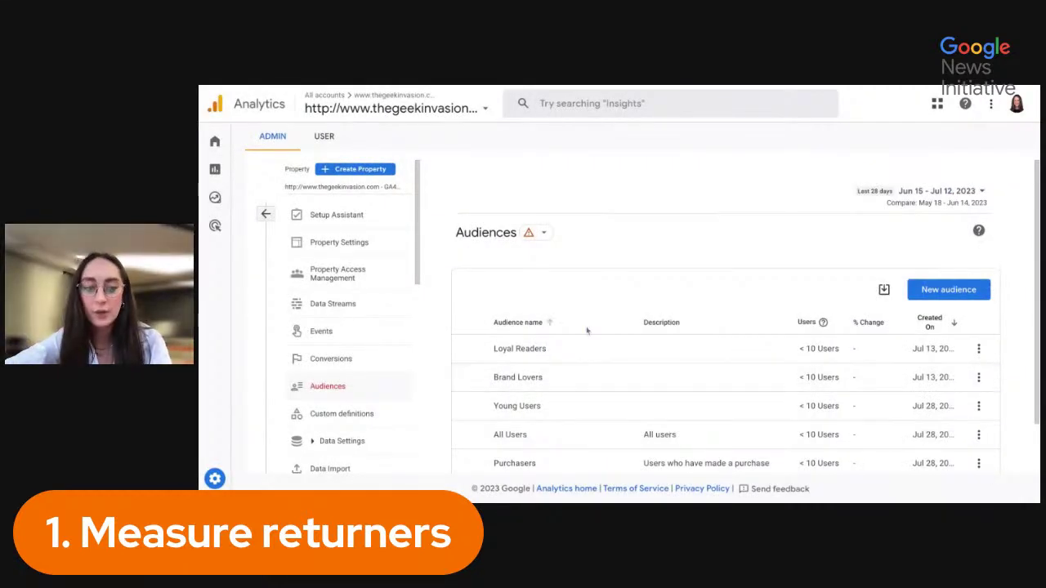
# Step: Open DebugView in the current property's admin settings
pyautogui.scroll(-1, 385, 353)
pyautogui.scroll(-3, 386, 353)
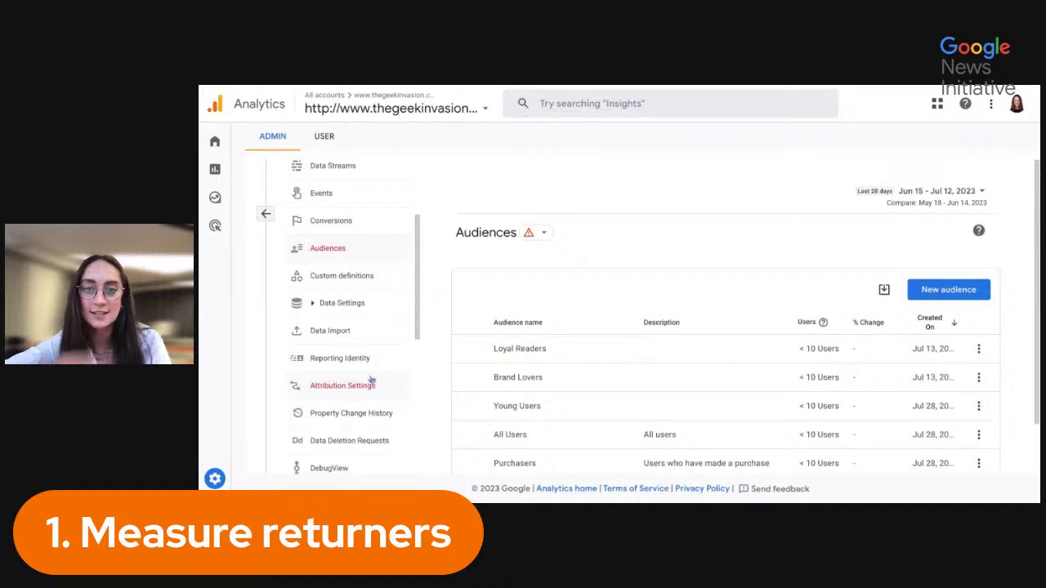
pyautogui.click(369, 384)
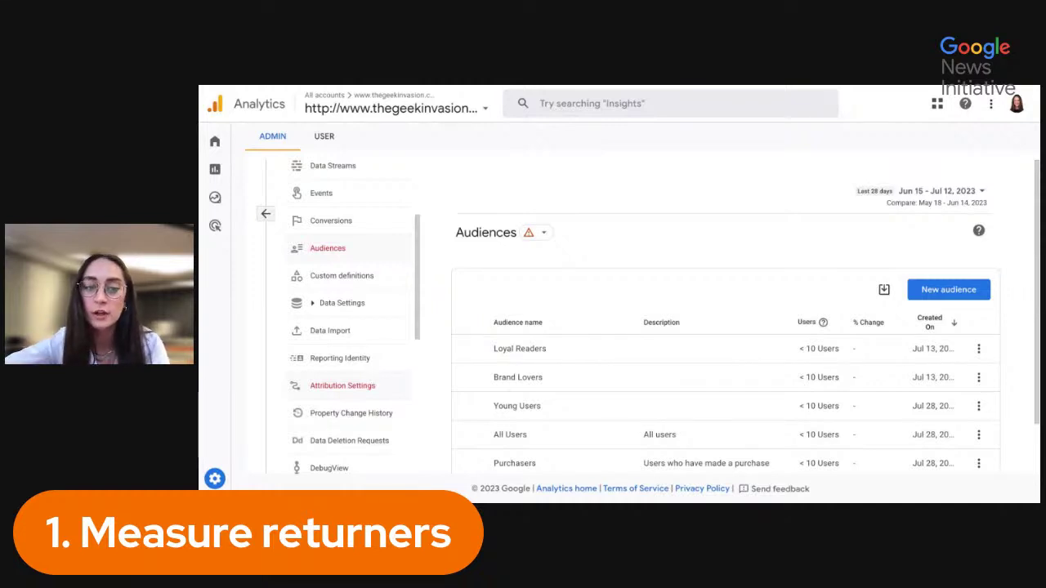
pyautogui.scroll(-1, 370, 384)
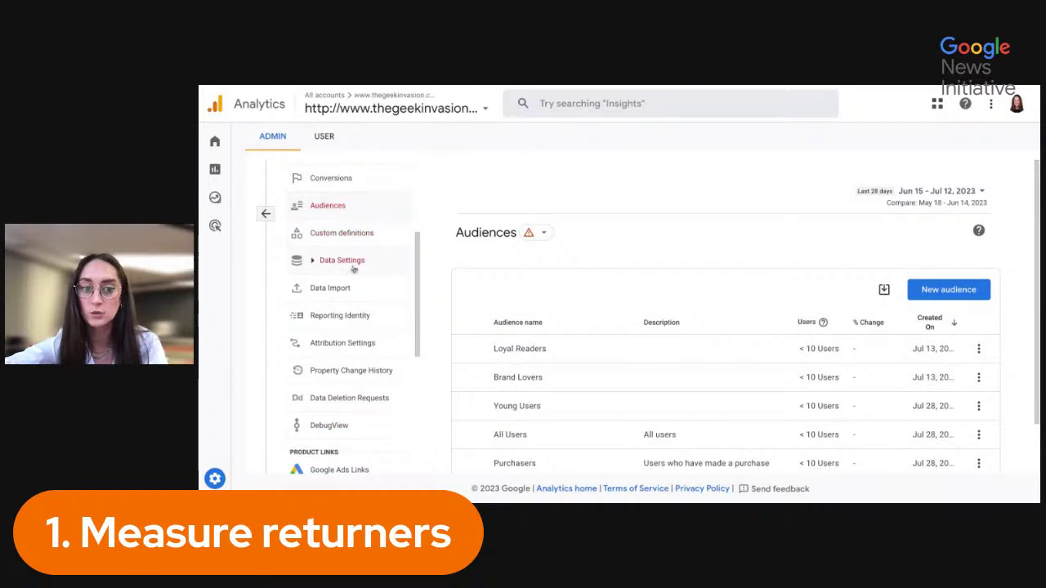
pyautogui.click(352, 424)
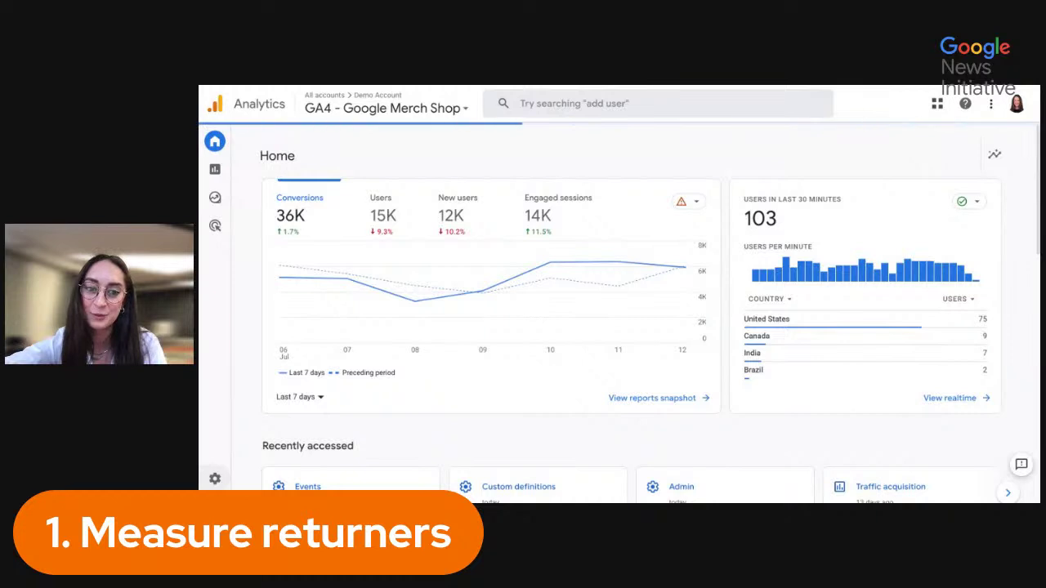
# Step: Switch to the GA4 - Google Merch Shop demo property and open DebugView from its admin settings
pyautogui.click(215, 479)
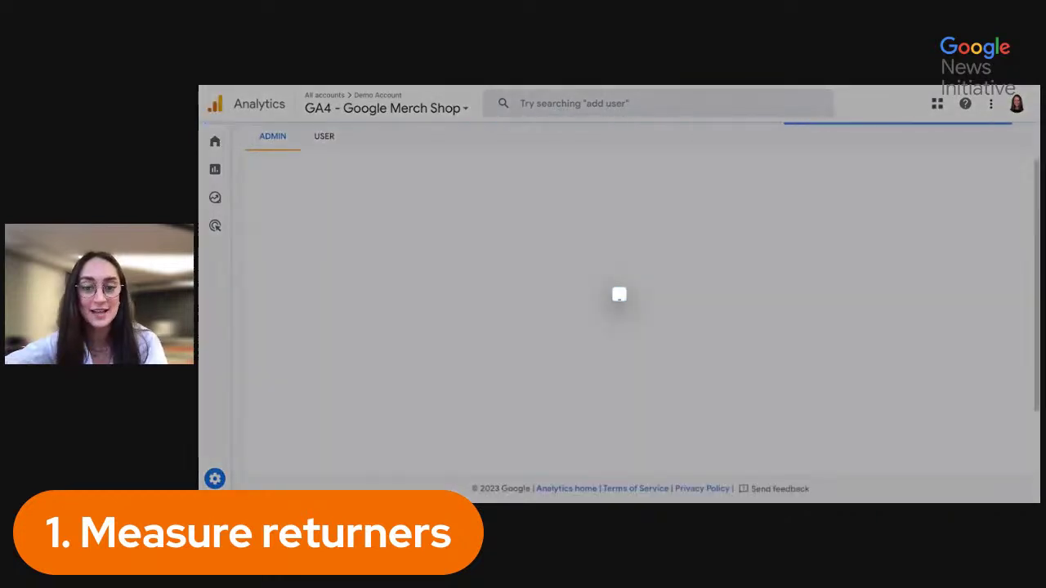
pyautogui.click(489, 472)
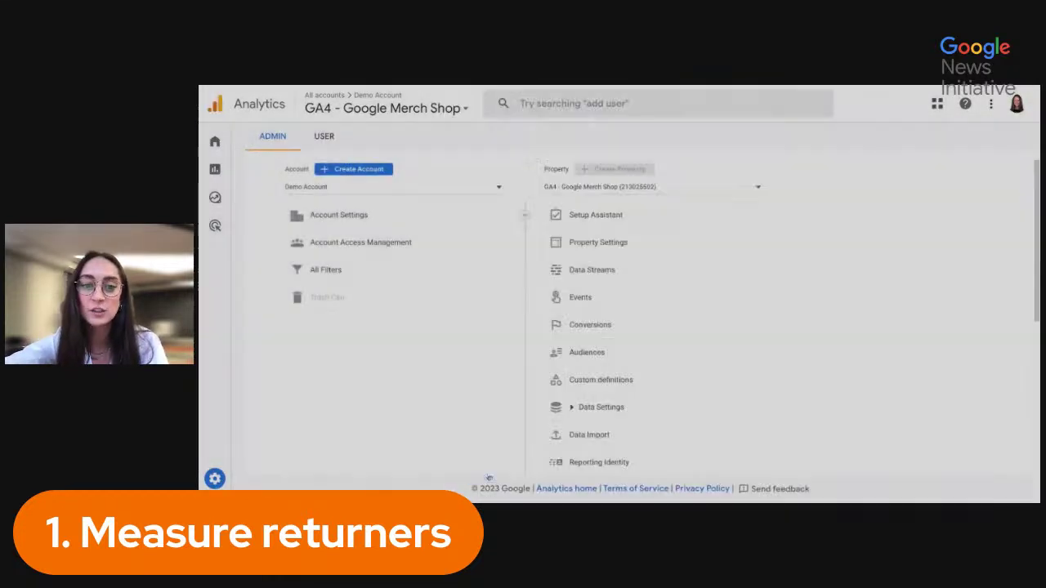
pyautogui.scroll(-3, 650, 347)
pyautogui.scroll(-1, 650, 346)
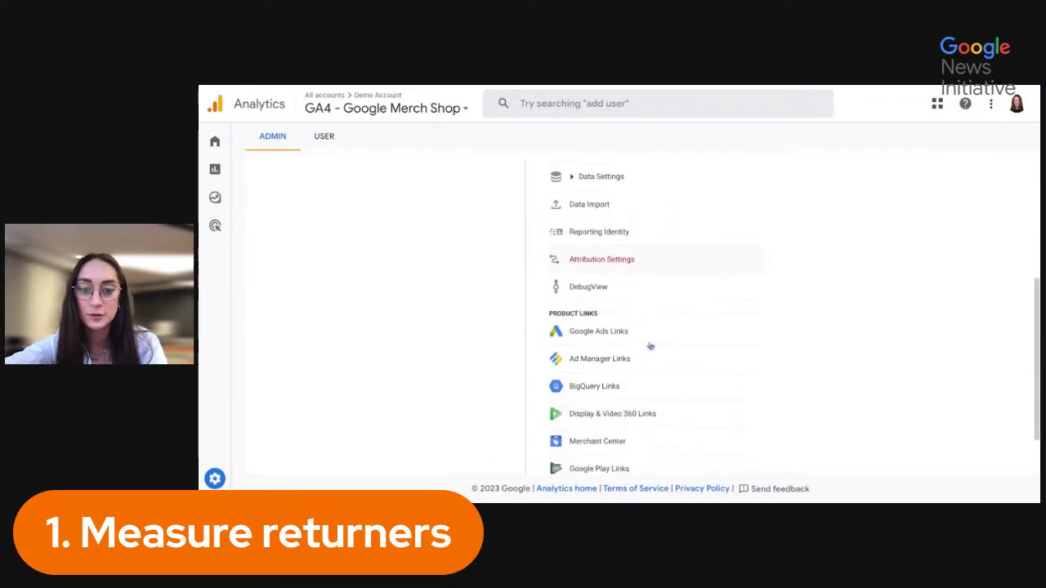
pyautogui.click(615, 295)
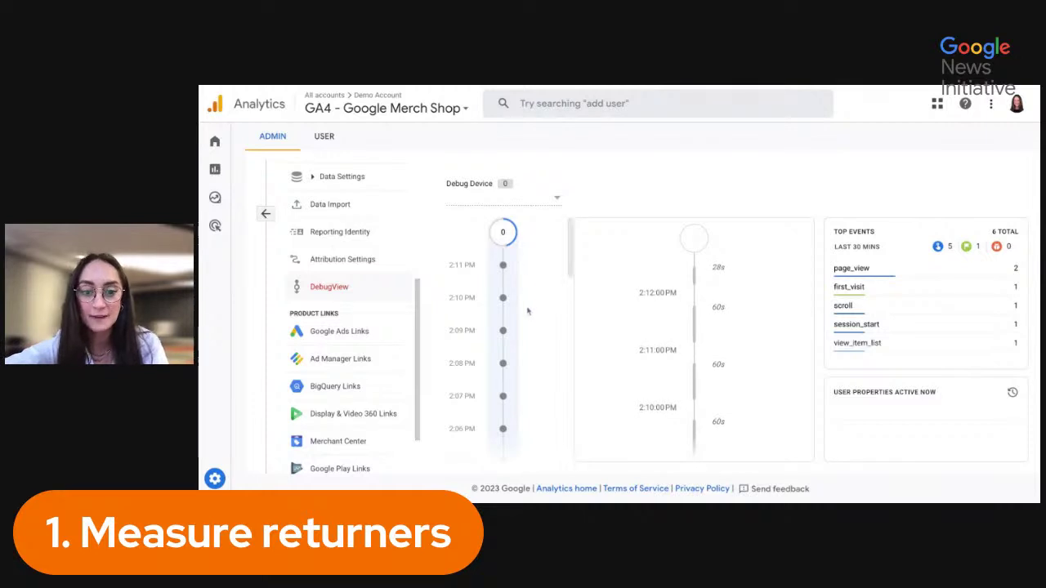
# Step: Examine the demo property's DebugView minute and seconds timelines back to the logged debug events
pyautogui.scroll(-2, 527, 311)
pyautogui.scroll(-5, 527, 311)
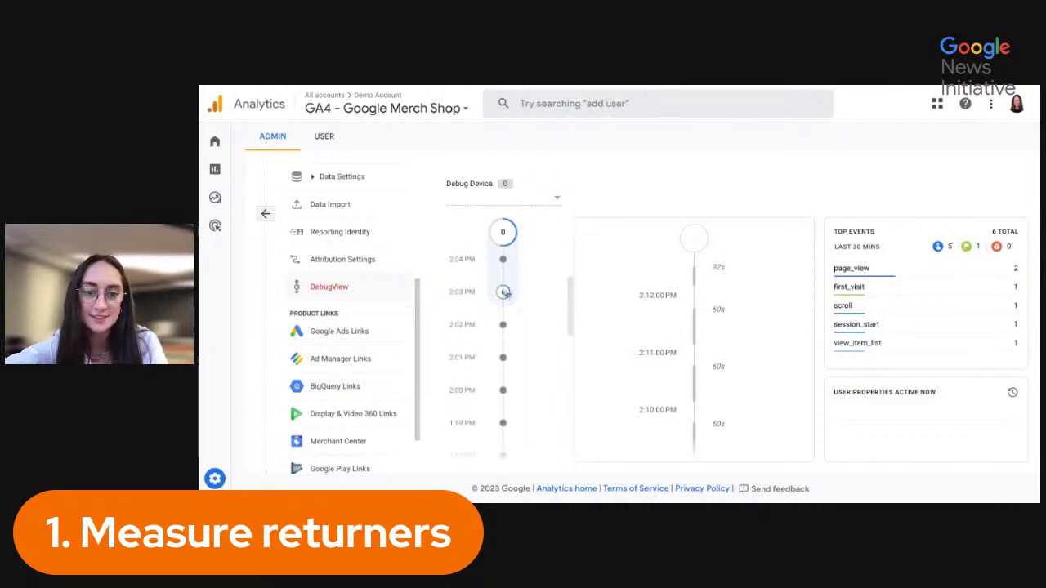
pyautogui.scroll(7, 506, 294)
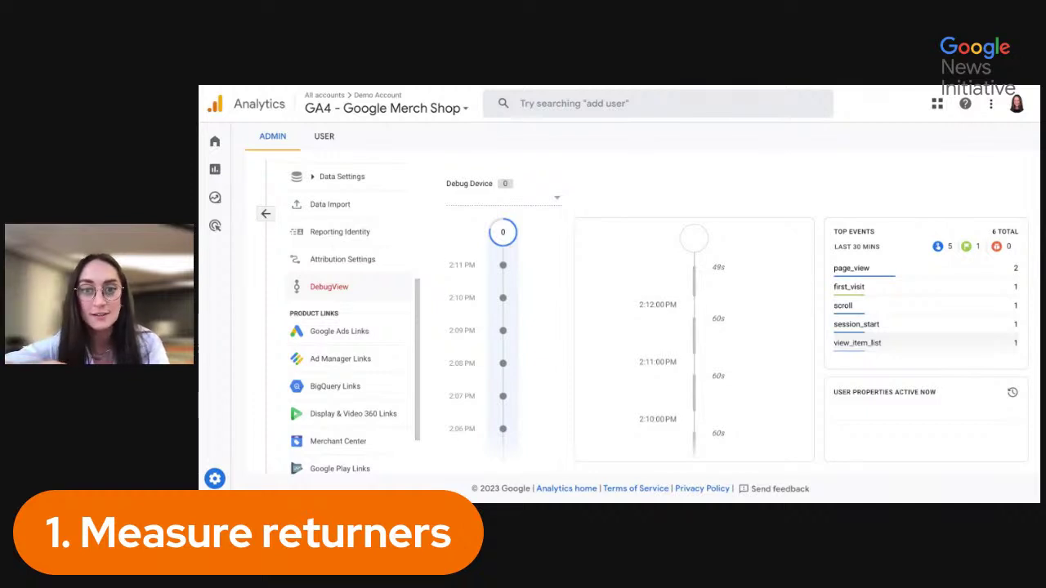
pyautogui.scroll(-5, 784, 343)
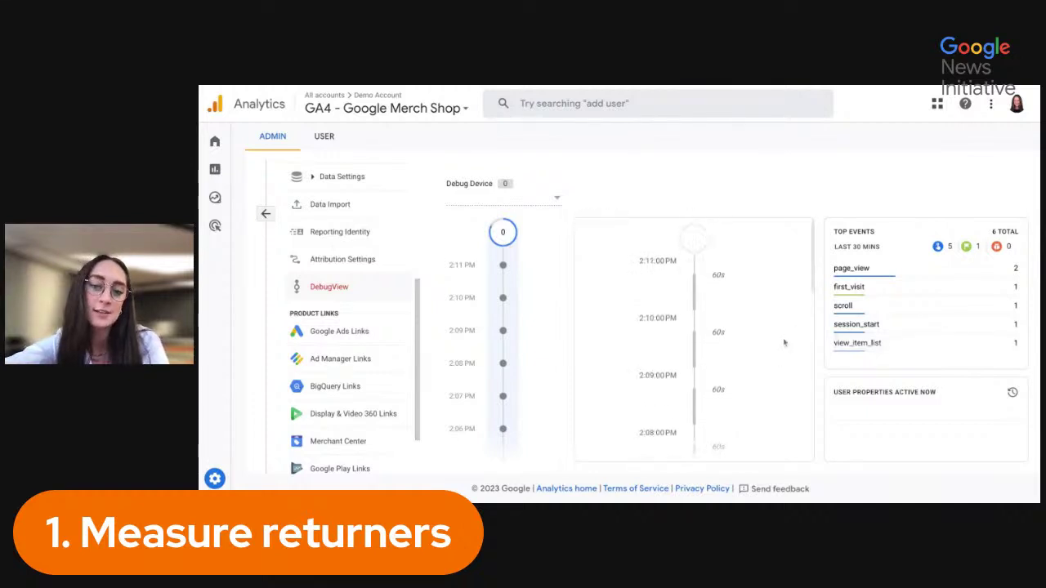
pyautogui.scroll(-5, 784, 344)
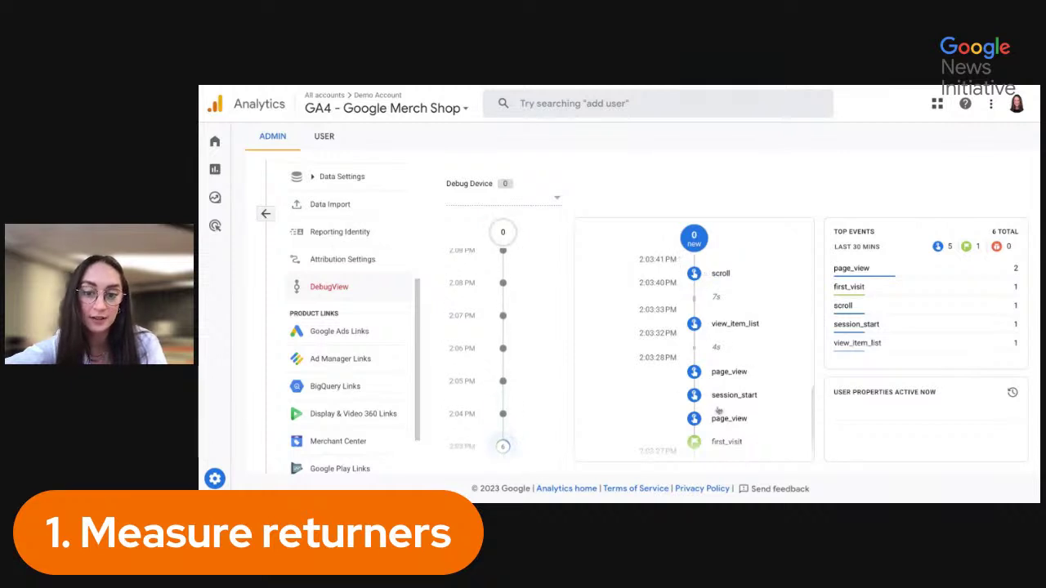
# Step: Inspect the parameters of a page_view event in the DebugView timeline, including ga_session_number, and close its details
pyautogui.click(700, 376)
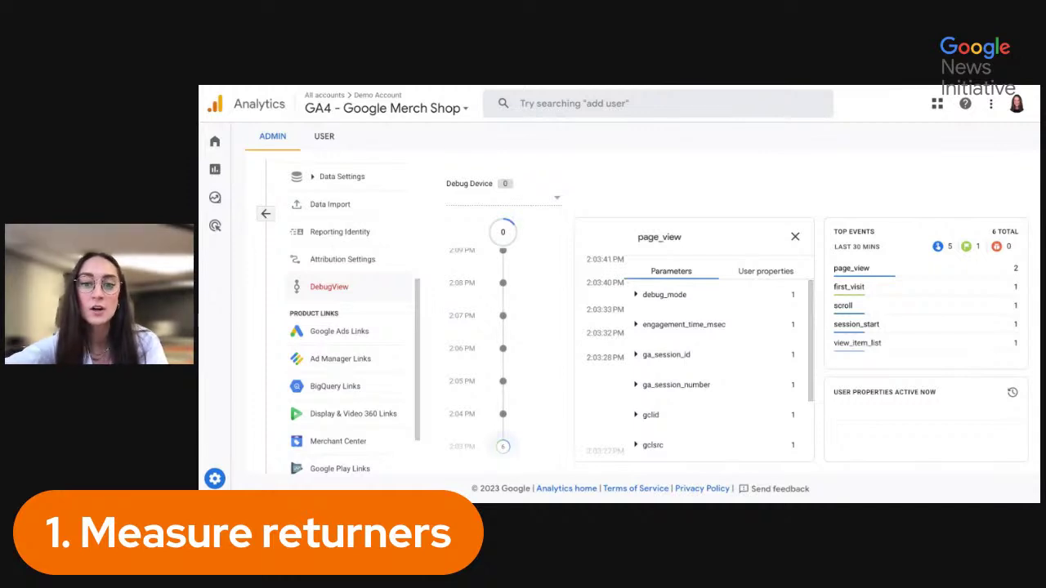
pyautogui.scroll(-3, 720, 351)
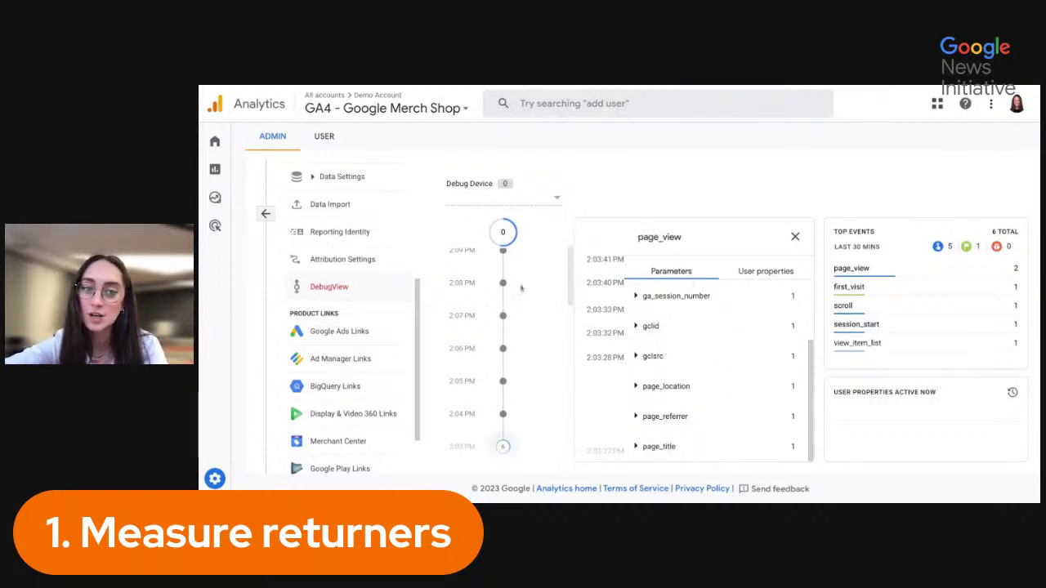
pyautogui.scroll(5, 392, 271)
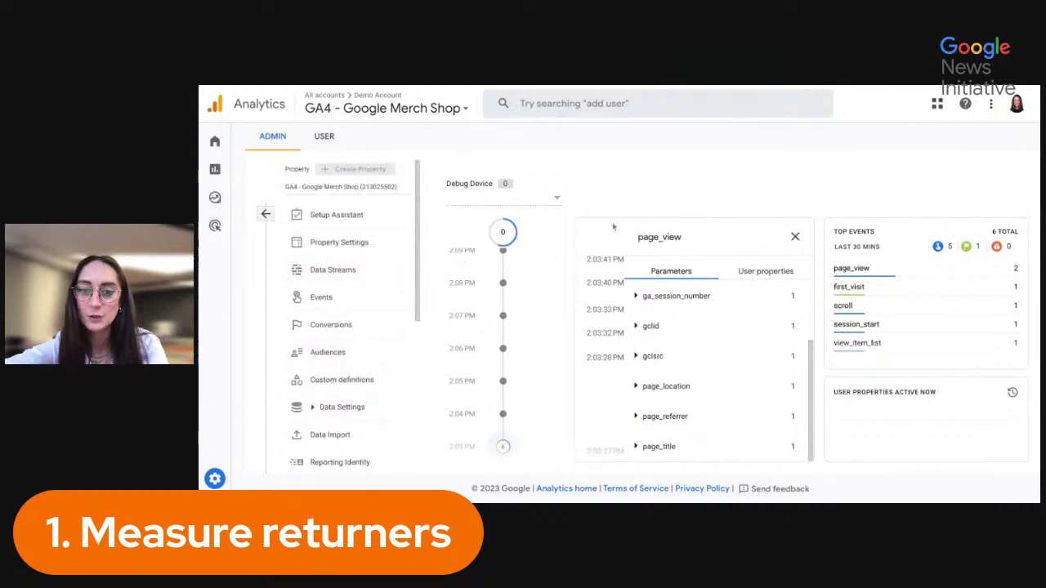
pyautogui.click(793, 238)
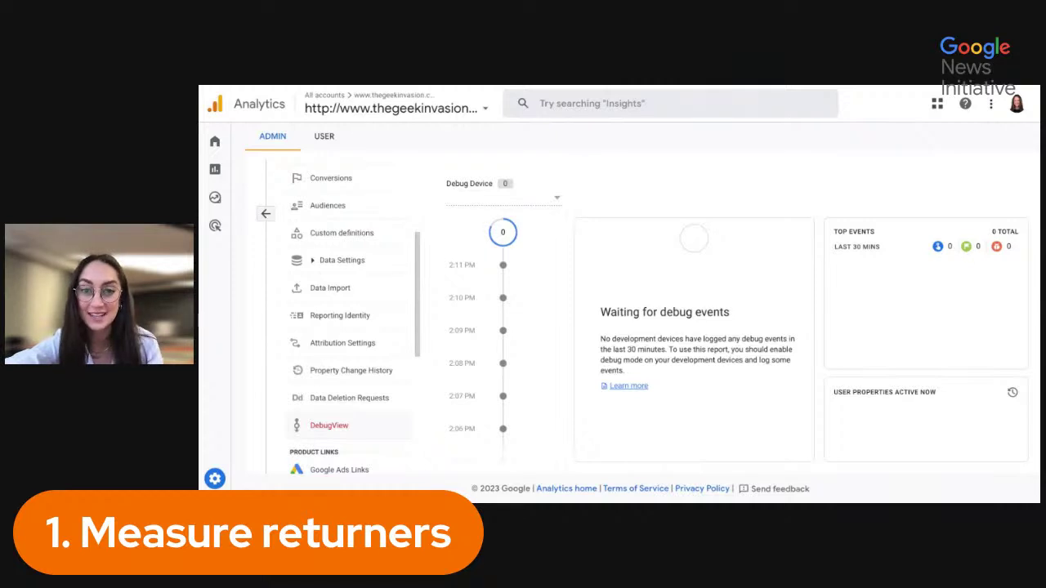
# Step: Open the Custom definitions of the thegeekinvasion property and look at its custom metrics before returning to the custom dimensions
pyautogui.click(378, 242)
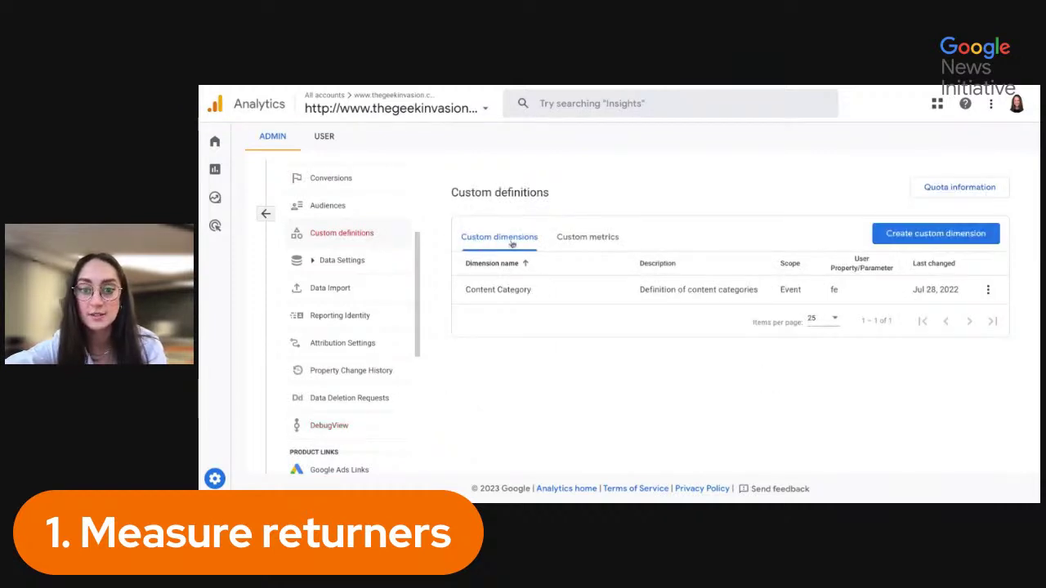
pyautogui.click(601, 246)
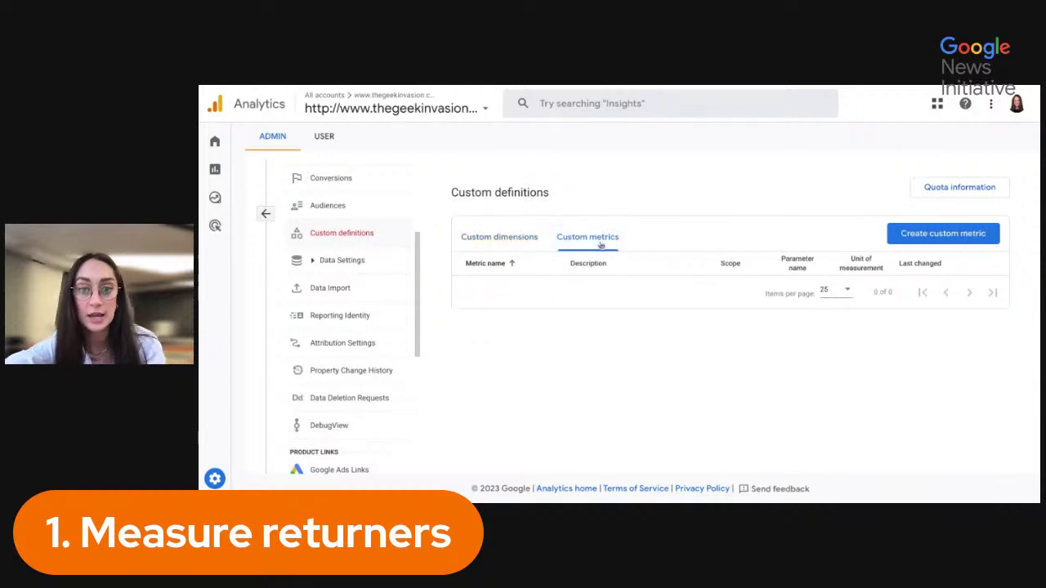
pyautogui.click(511, 243)
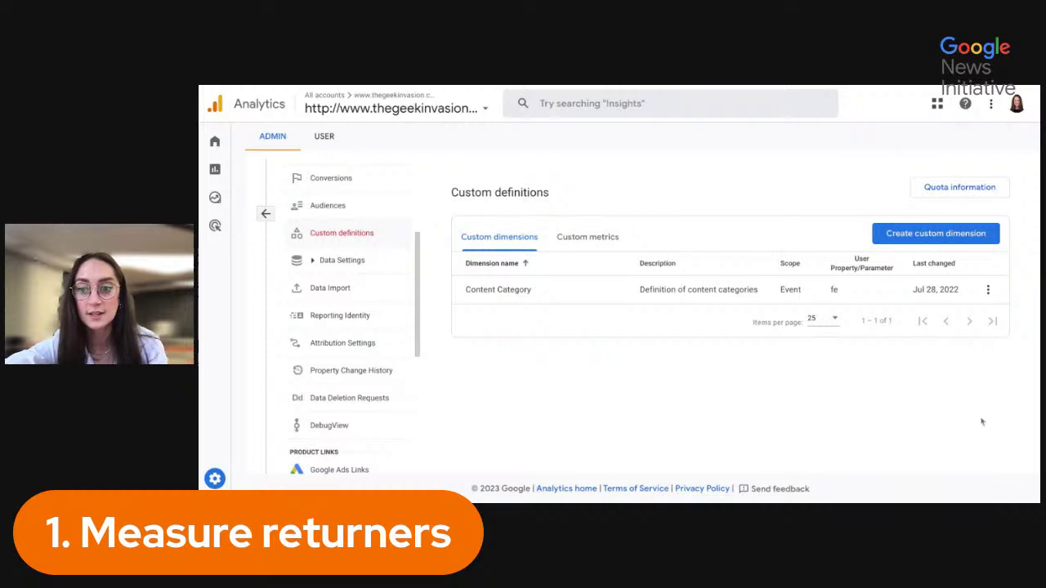
# Step: Start a new custom dimension named Page Author with Event scope, leaving the description empty
pyautogui.click(967, 235)
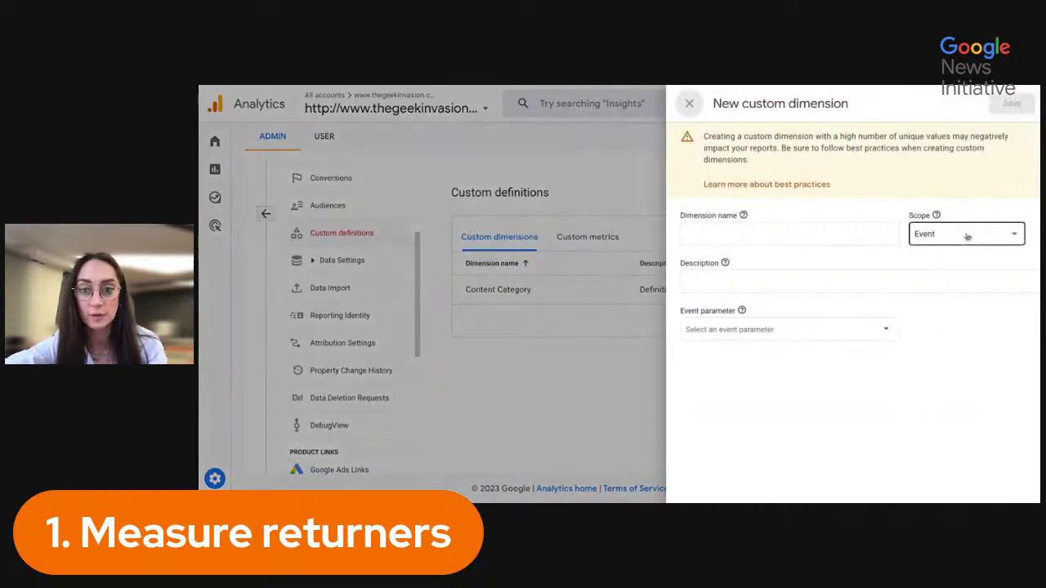
pyautogui.click(742, 232)
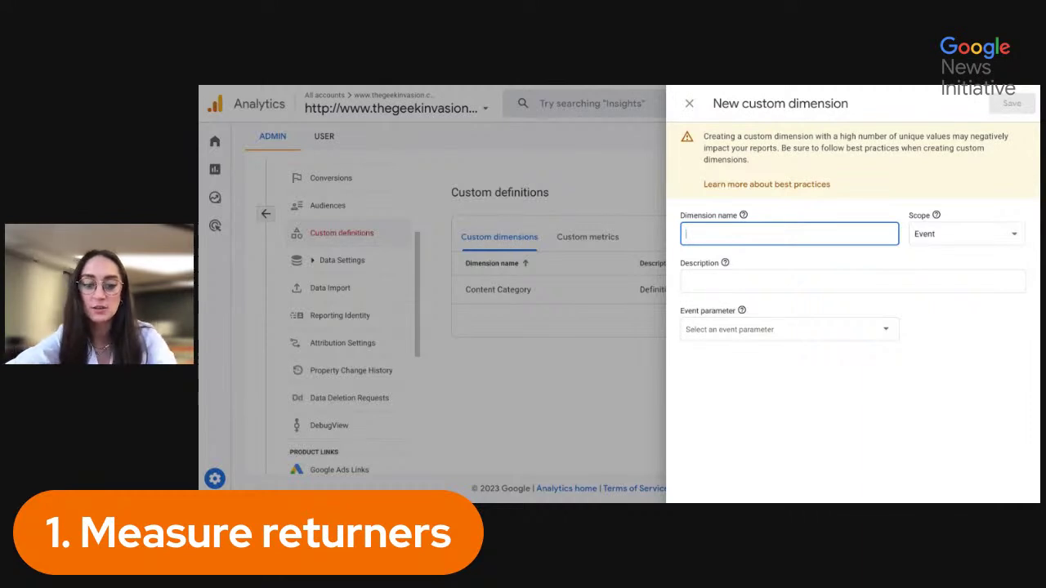
pyautogui.write('Page Author')
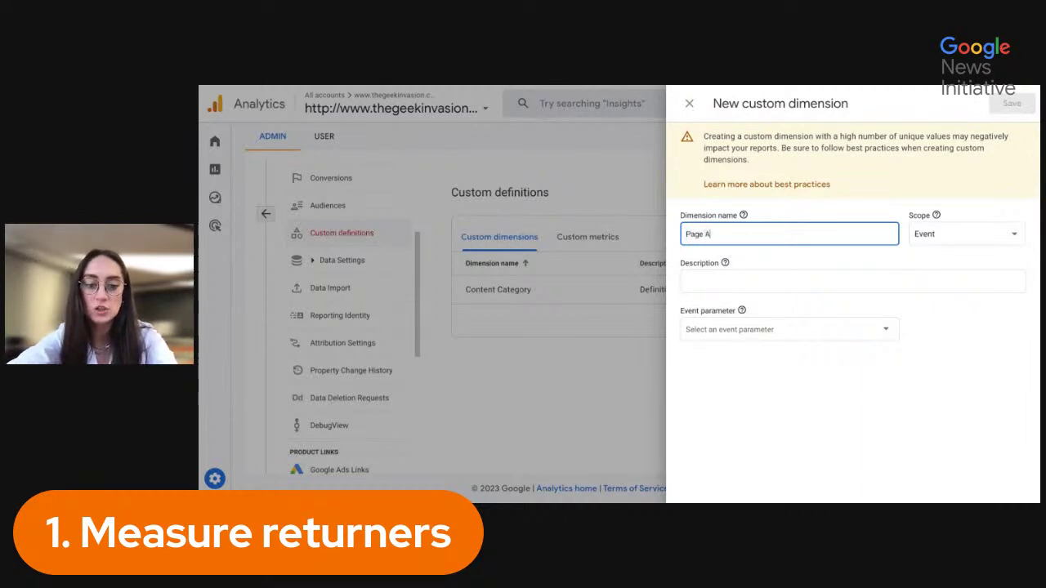
pyautogui.click(986, 236)
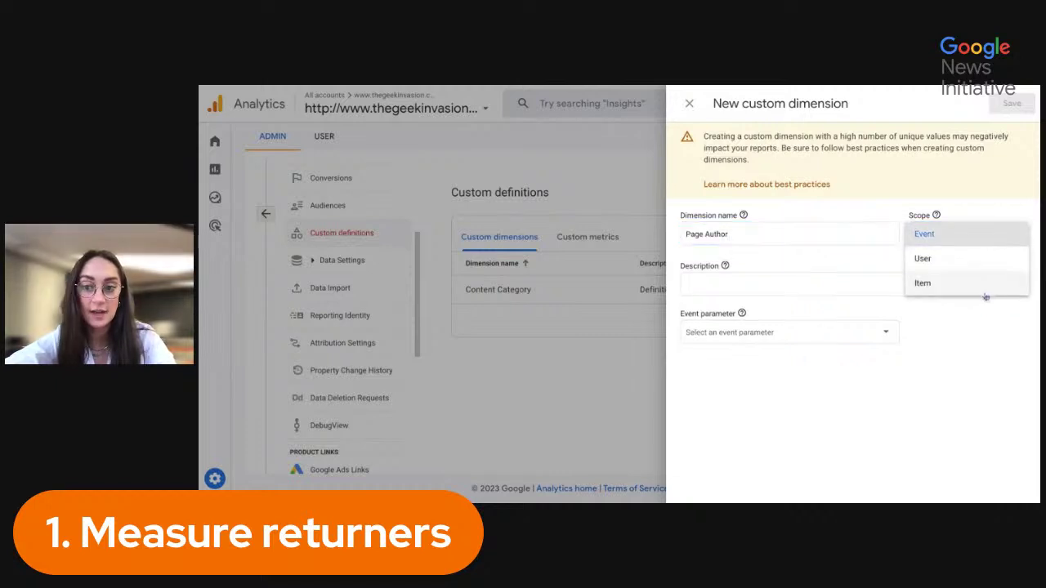
pyautogui.click(990, 237)
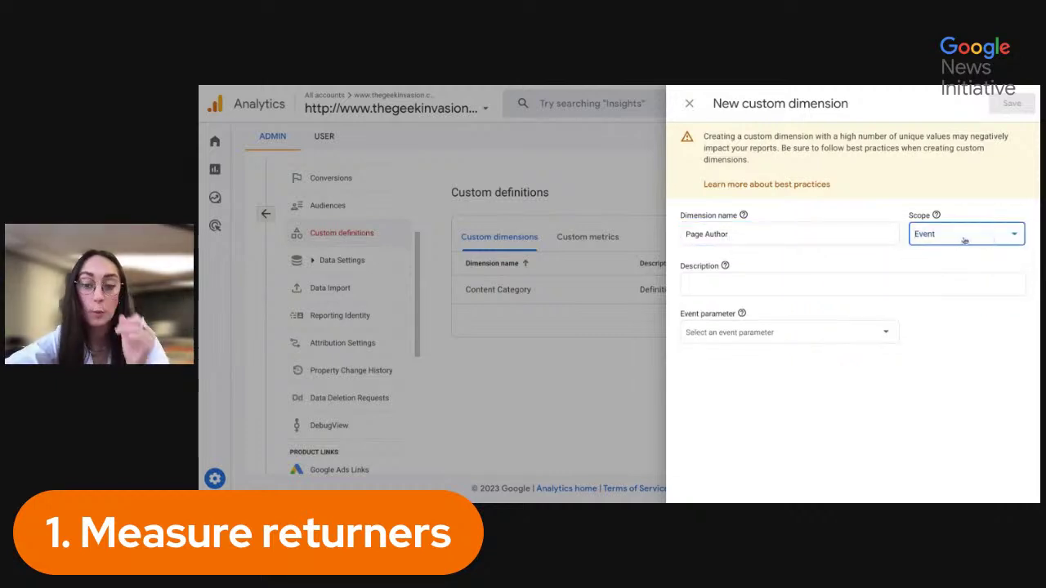
pyautogui.click(719, 286)
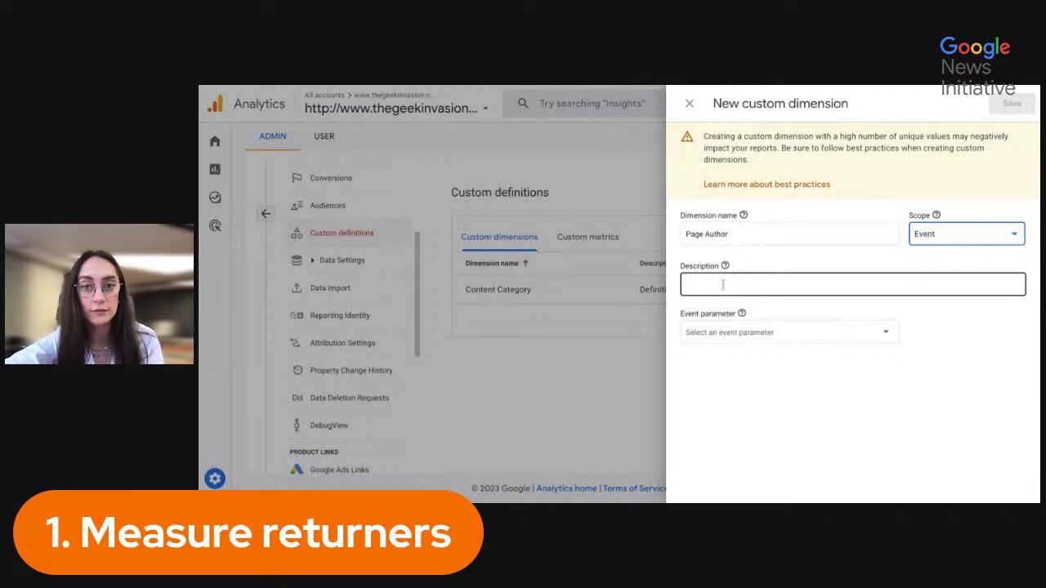
# Step: Set the Page Author dimension's event parameter to page_author and save the custom dimension
pyautogui.click(817, 334)
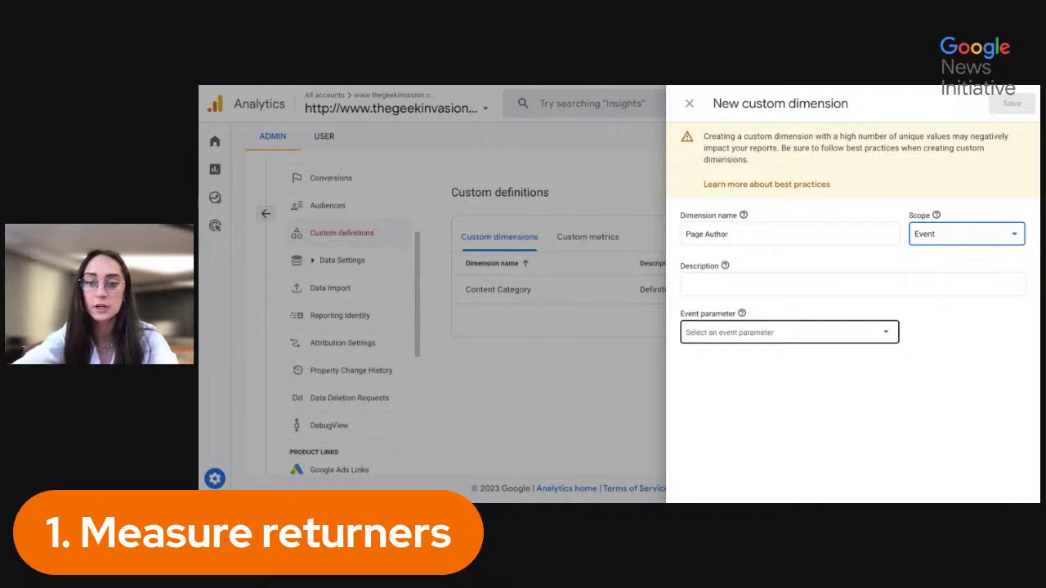
pyautogui.click(784, 332)
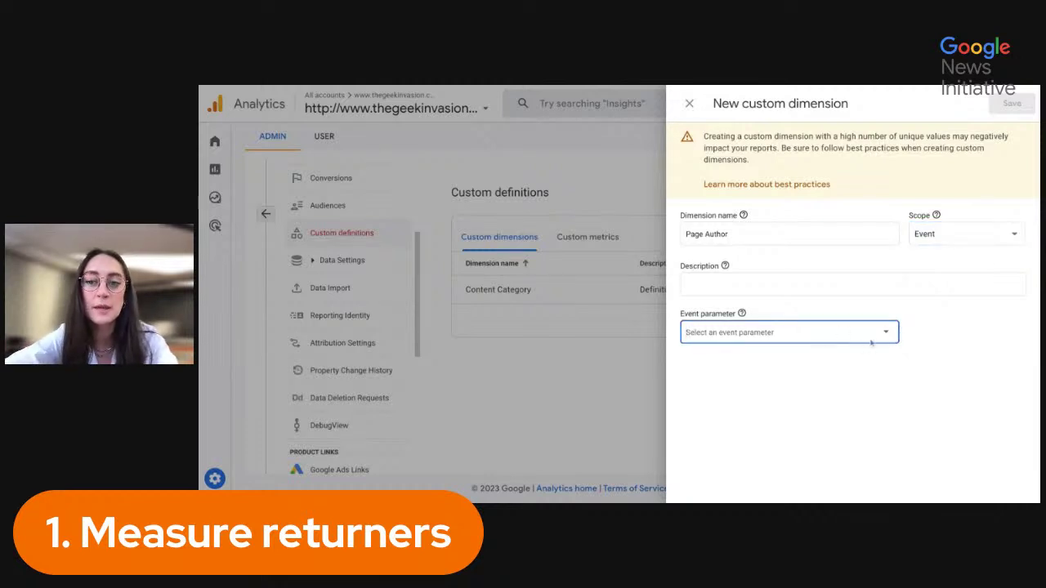
pyautogui.write('pa')
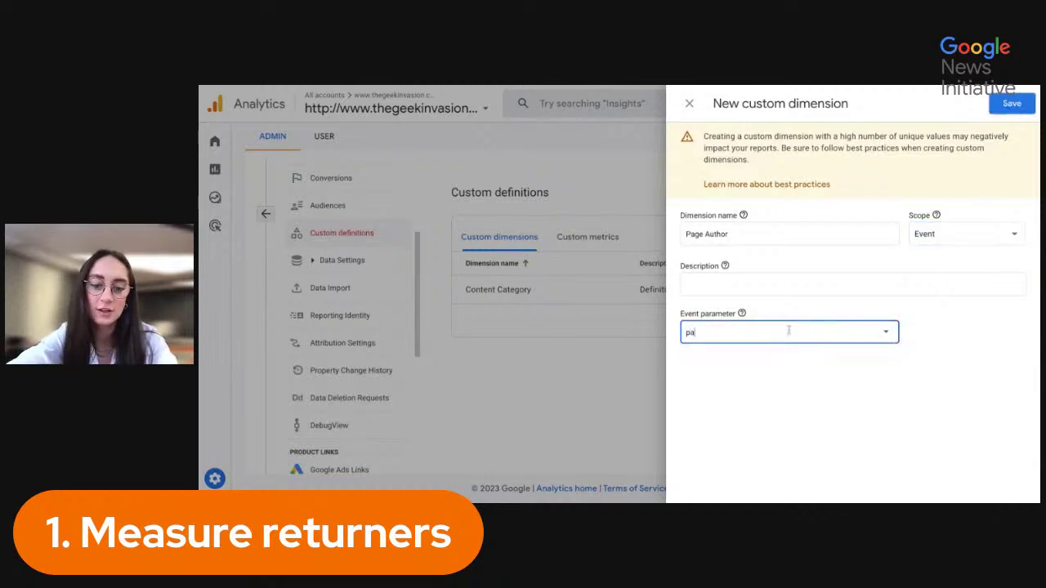
pyautogui.write('ge_author')
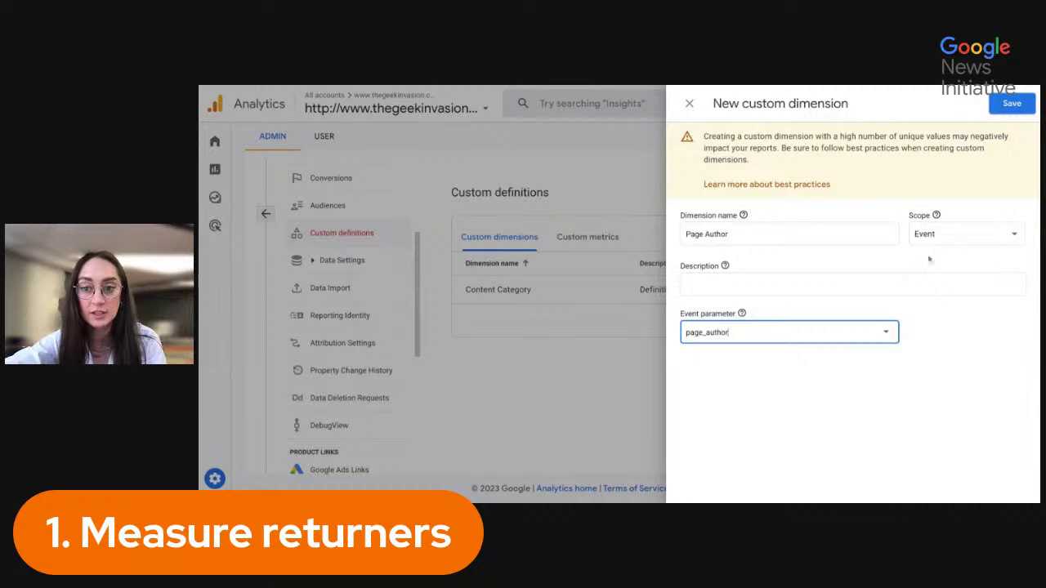
pyautogui.click(1010, 105)
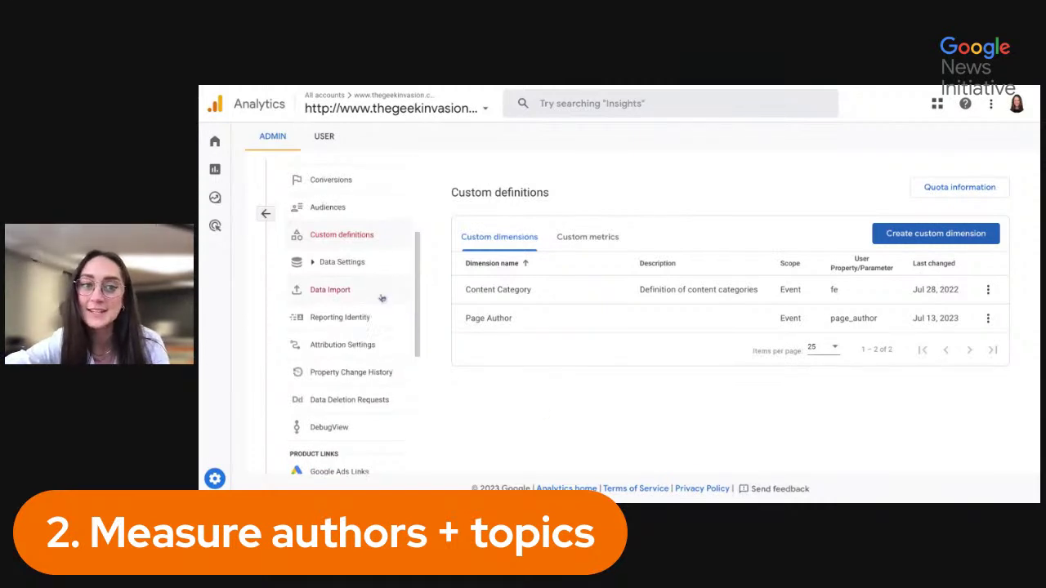
# Step: Switch to the GA4 - Google Merch Shop demo property and open its Realtime report
pyautogui.scroll(4, 382, 298)
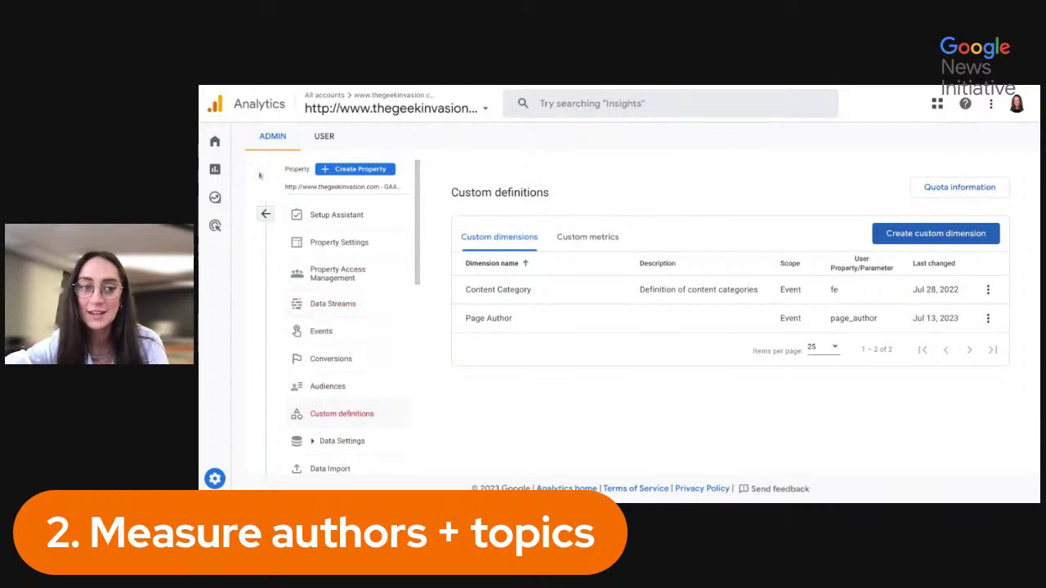
pyautogui.moveTo(218, 142)
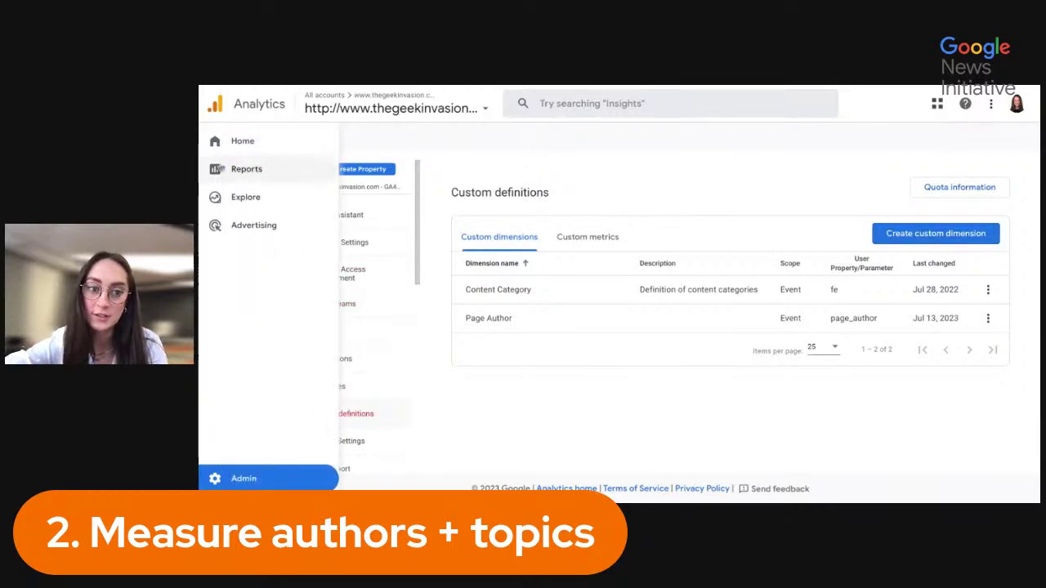
pyautogui.click(216, 168)
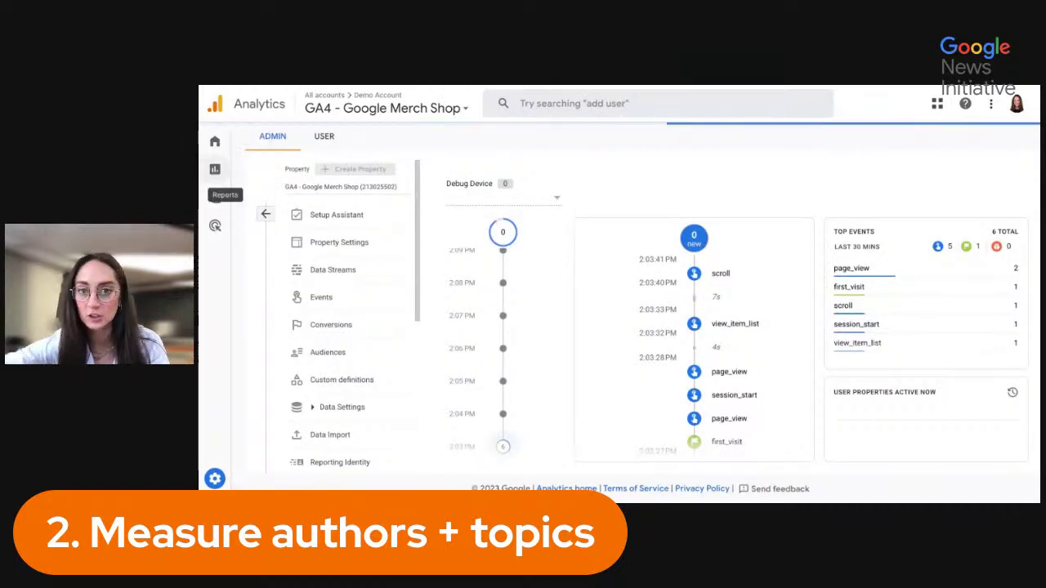
pyautogui.click(214, 168)
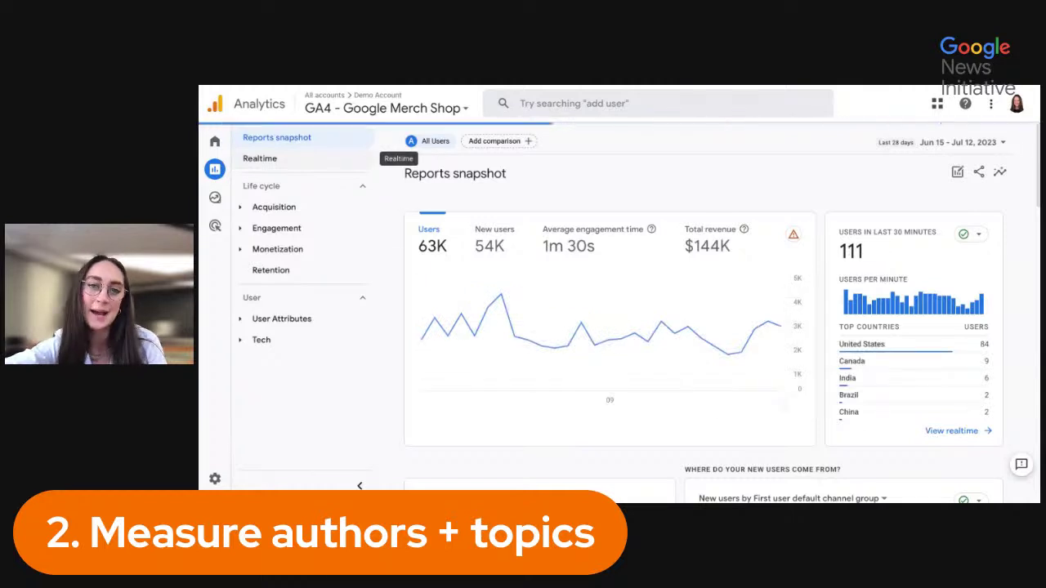
pyautogui.click(260, 159)
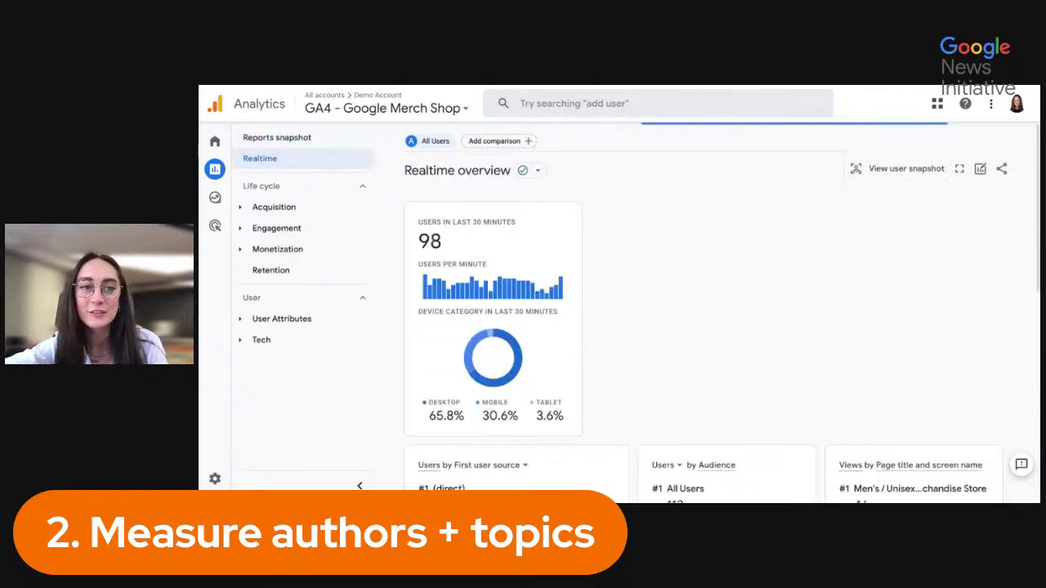
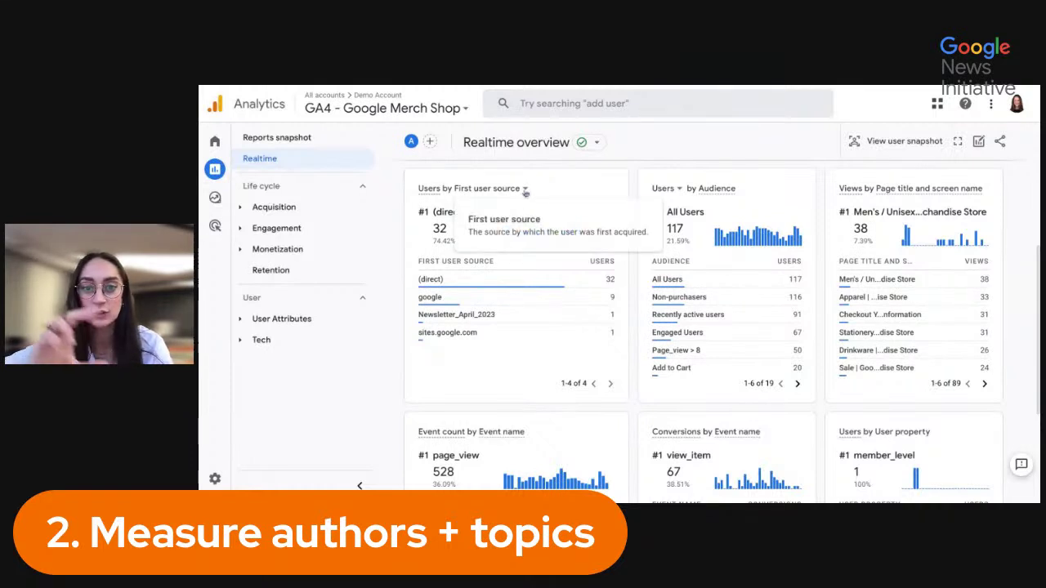
# Step: Change the Realtime users-by-source card to First user source / medium and inspect its rows
pyautogui.click(522, 189)
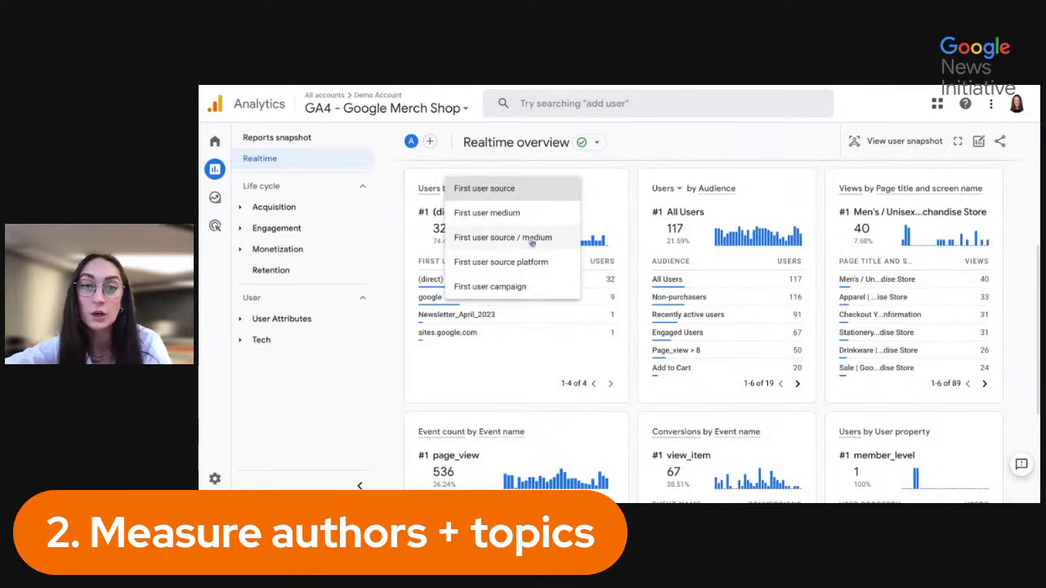
pyautogui.click(531, 238)
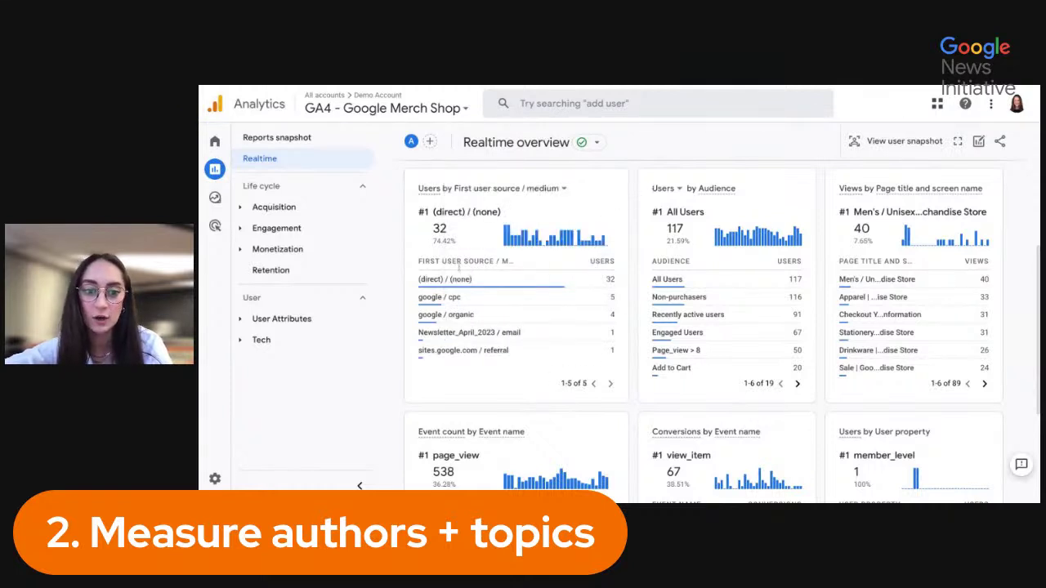
pyautogui.moveTo(428, 280)
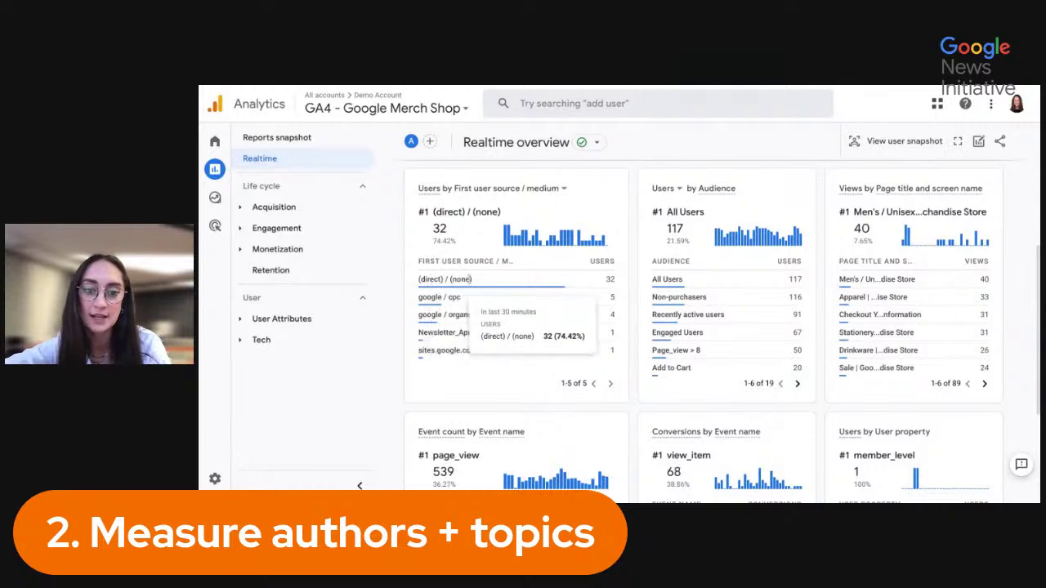
pyautogui.moveTo(422, 298)
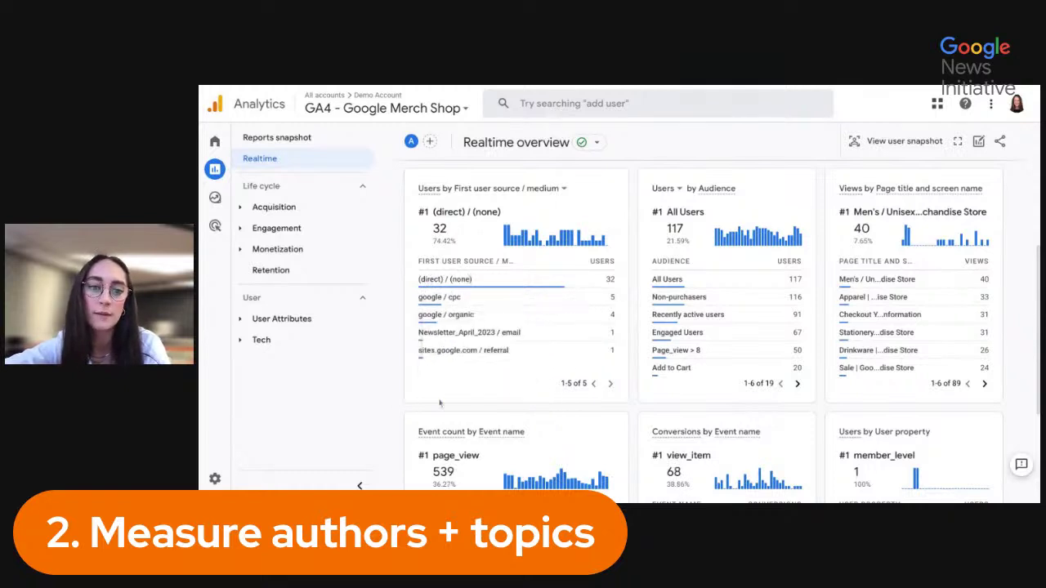
pyautogui.moveTo(477, 318)
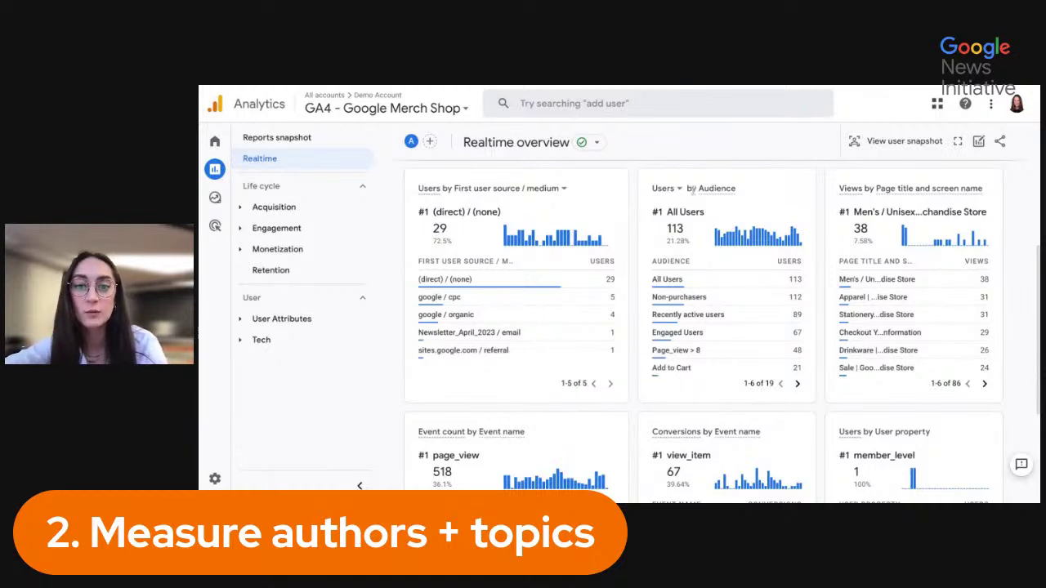
pyautogui.moveTo(725, 191)
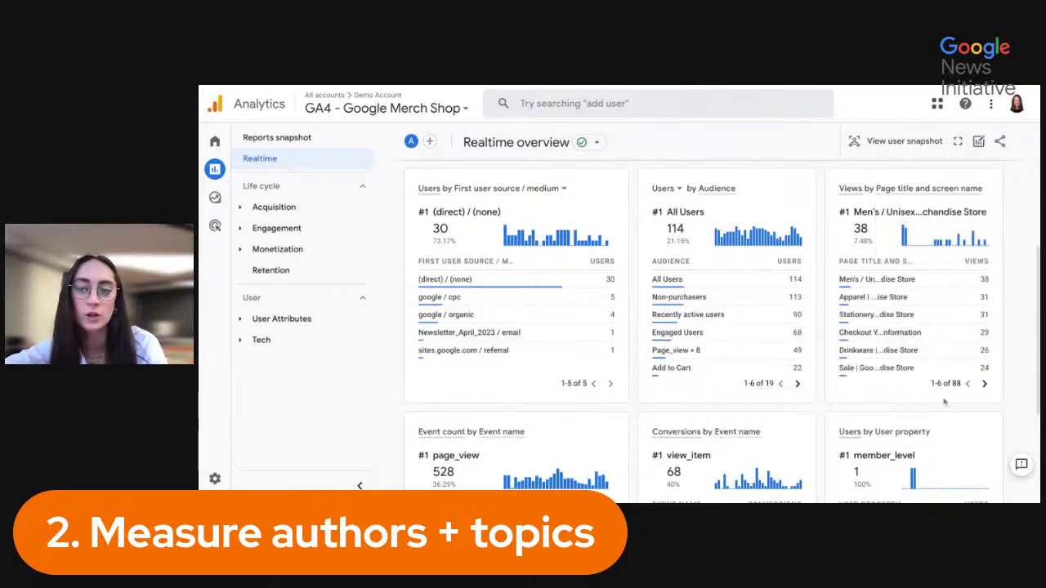
# Step: Page through the Realtime views by page title, and look over the event, conversion and user property cards
pyautogui.click(985, 386)
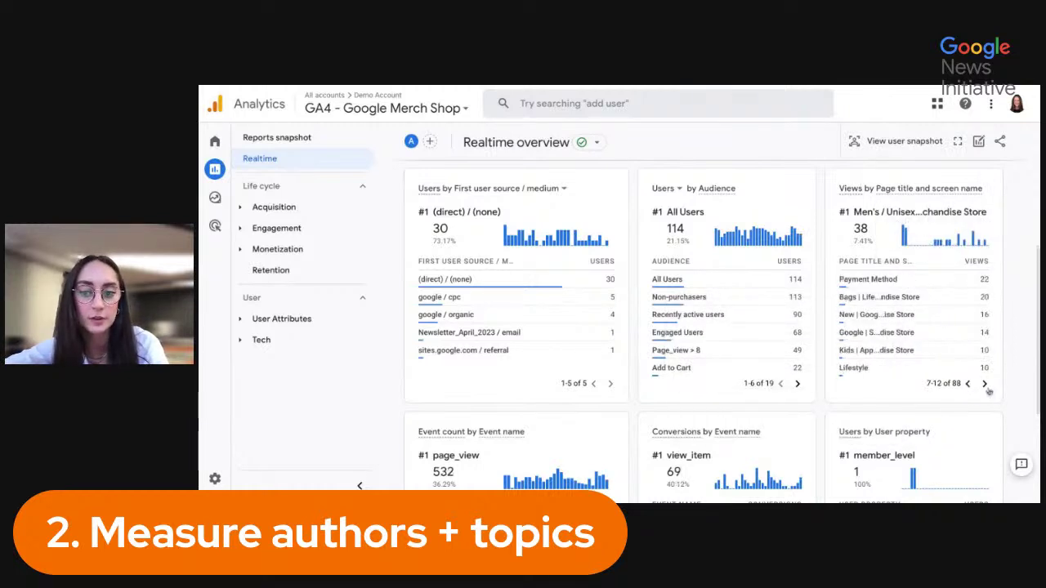
pyautogui.click(967, 384)
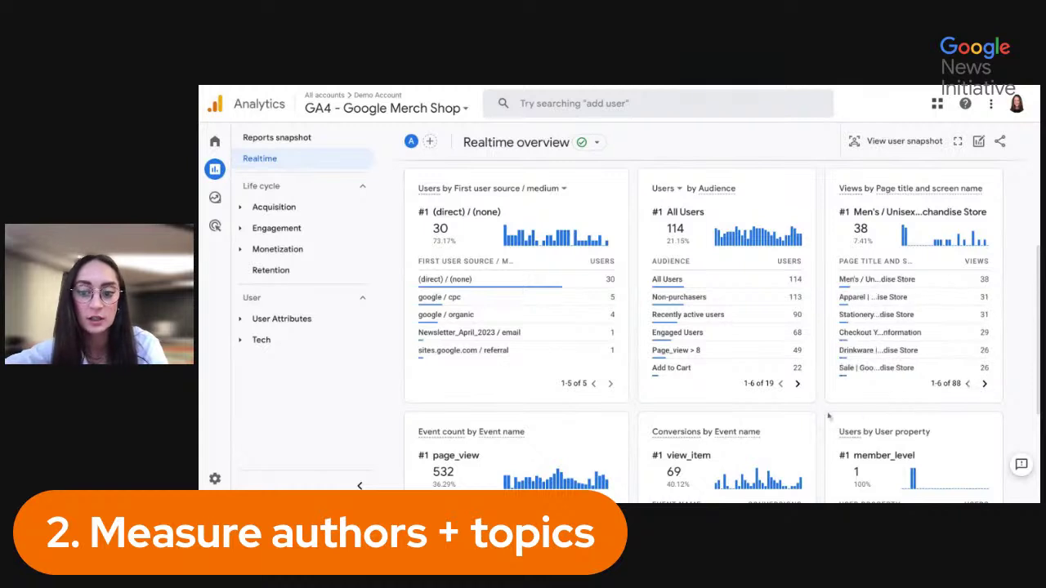
pyautogui.scroll(-3, 827, 416)
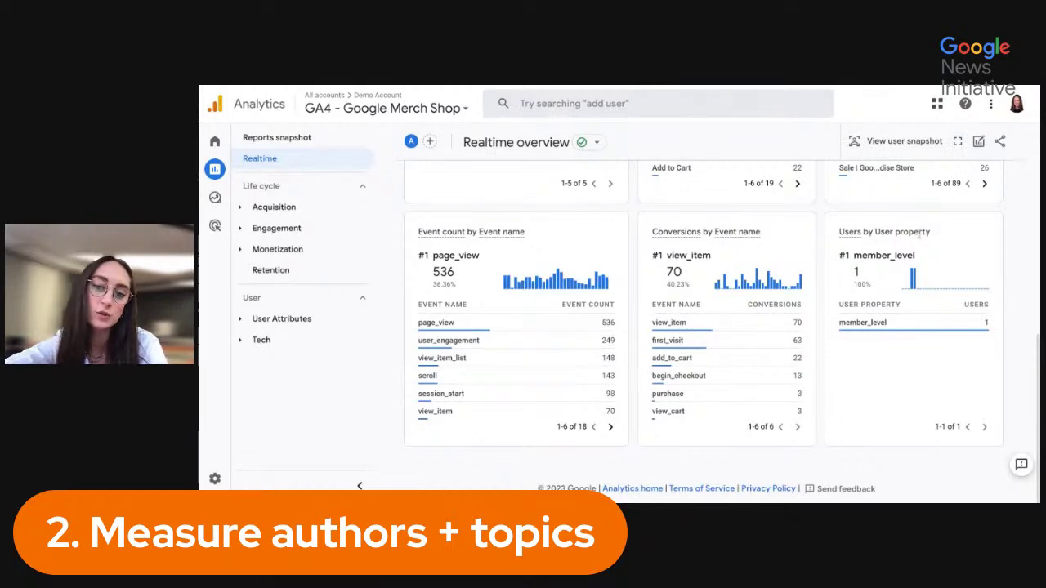
pyautogui.scroll(8, 840, 351)
pyautogui.scroll(1, 840, 351)
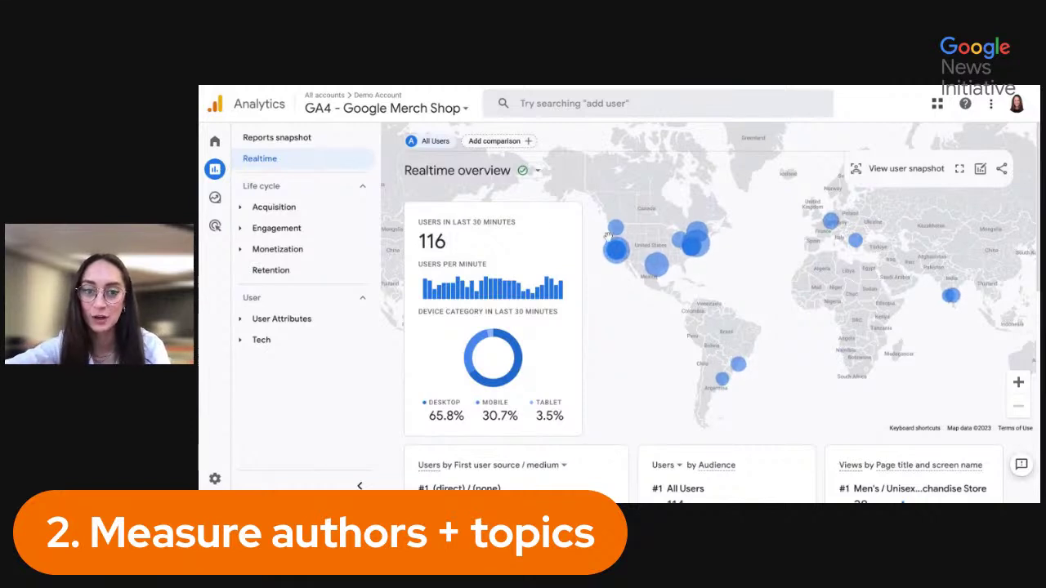
# Step: Open the Reports snapshot and view its trend chart for new users, average engagement time and total revenue
pyautogui.click(336, 144)
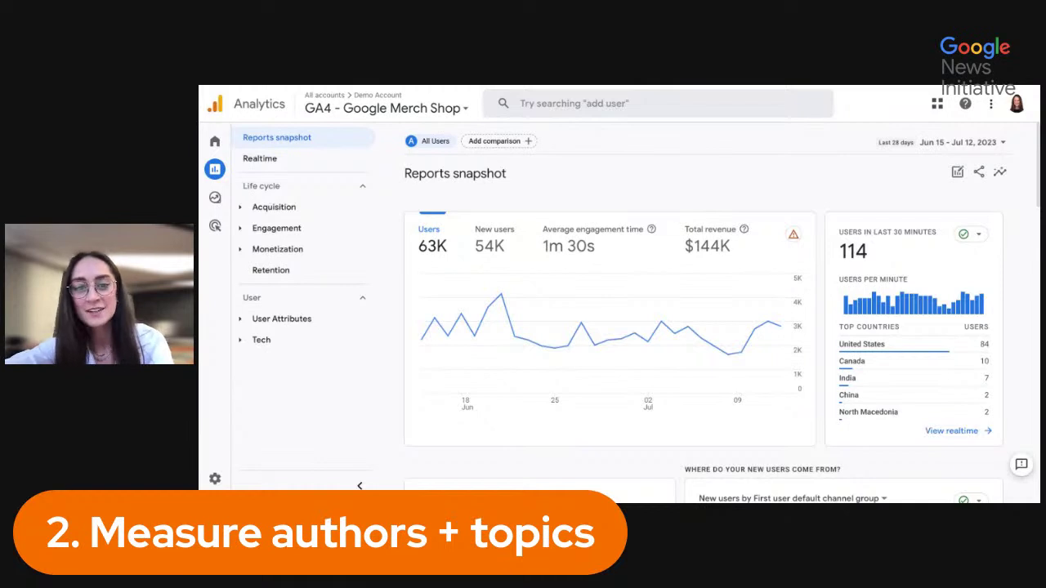
pyautogui.scroll(-1, 703, 351)
pyautogui.scroll(-1, 459, 226)
pyautogui.scroll(2, 458, 226)
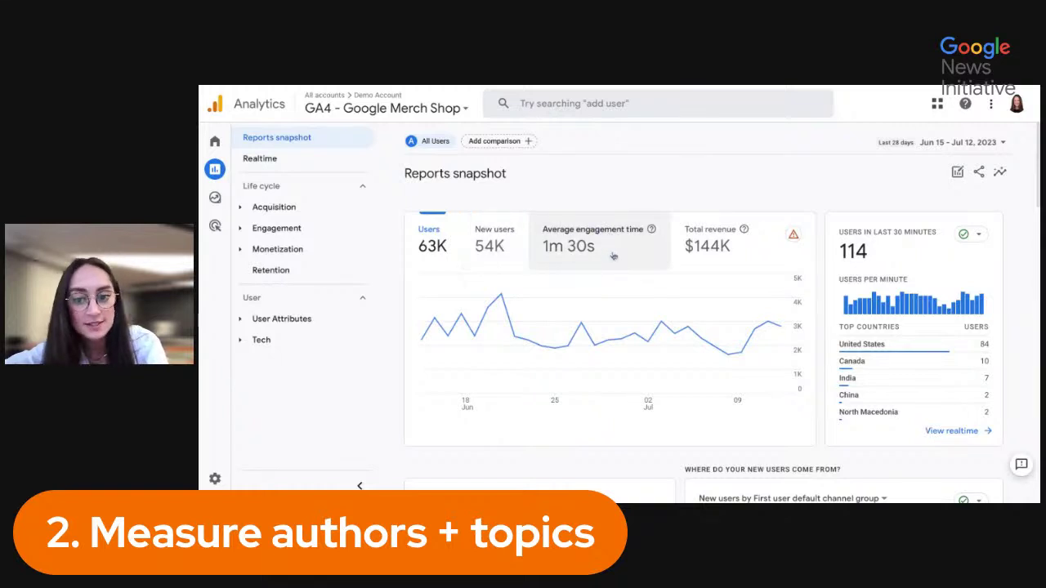
pyautogui.click(493, 264)
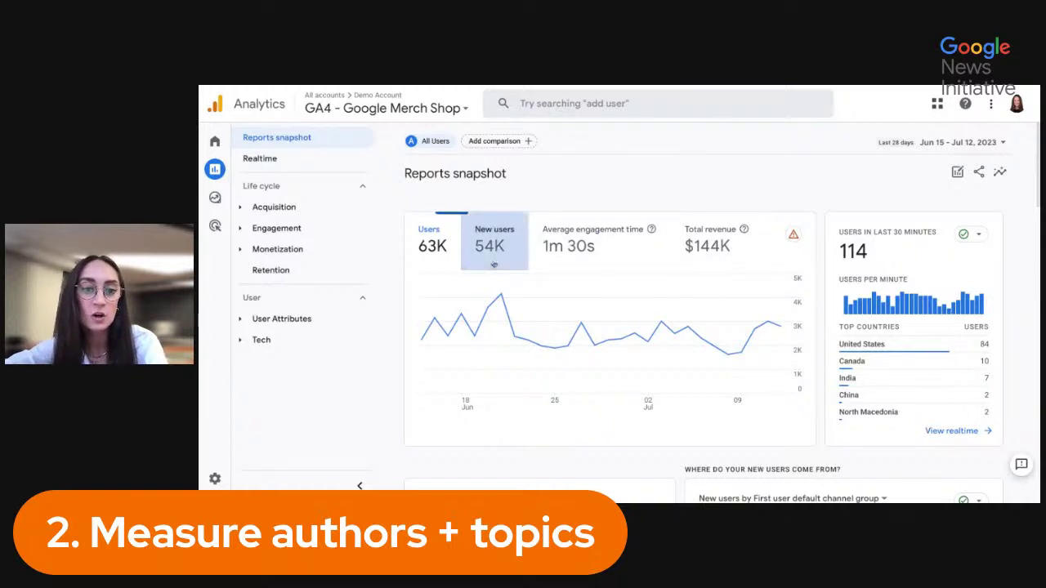
pyautogui.click(602, 246)
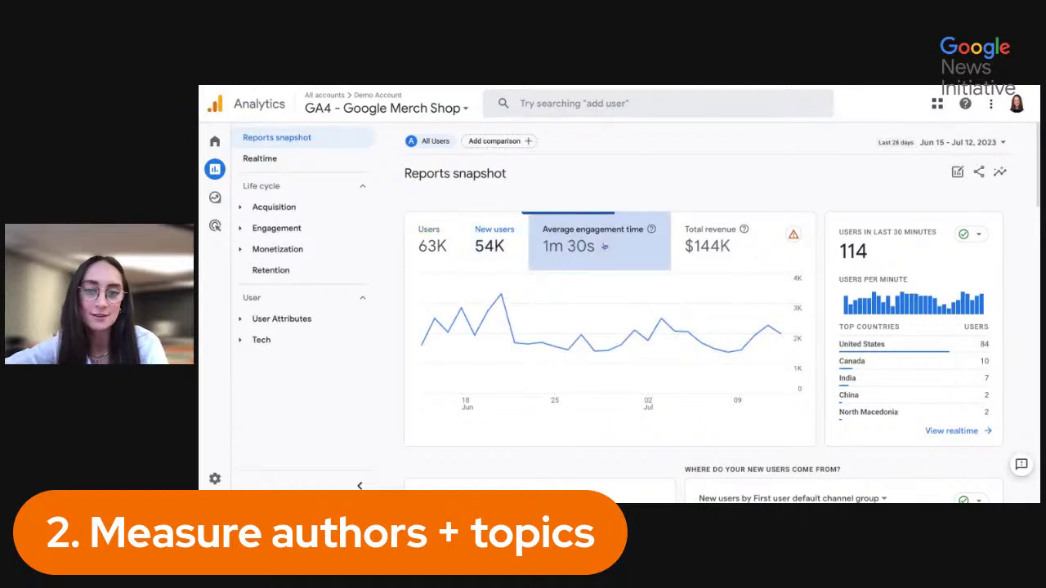
pyautogui.click(703, 243)
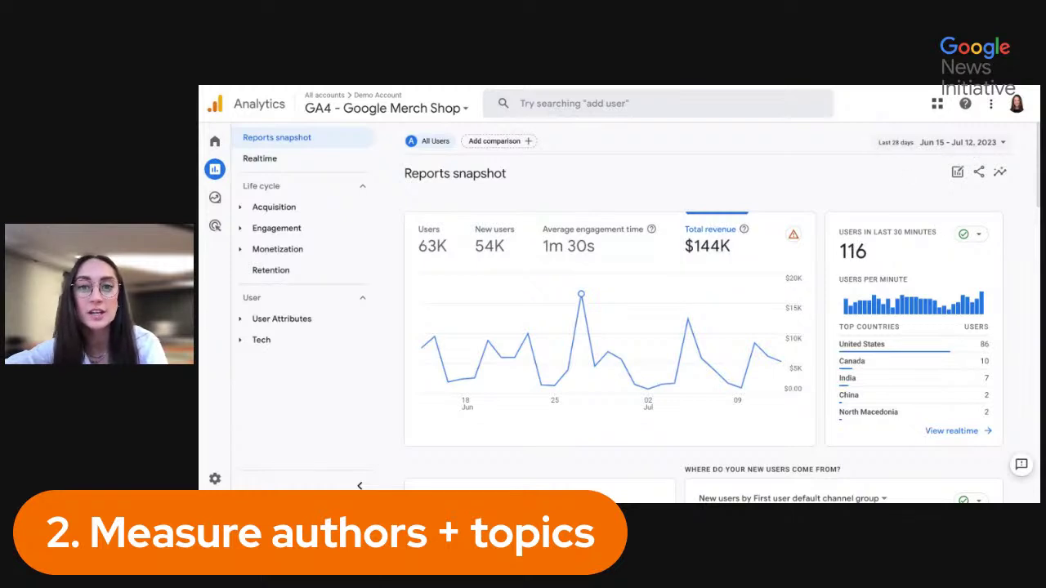
# Step: Look at the snapshot's date range options without applying one, and examine the insights and new-user channel cards
pyautogui.click(972, 144)
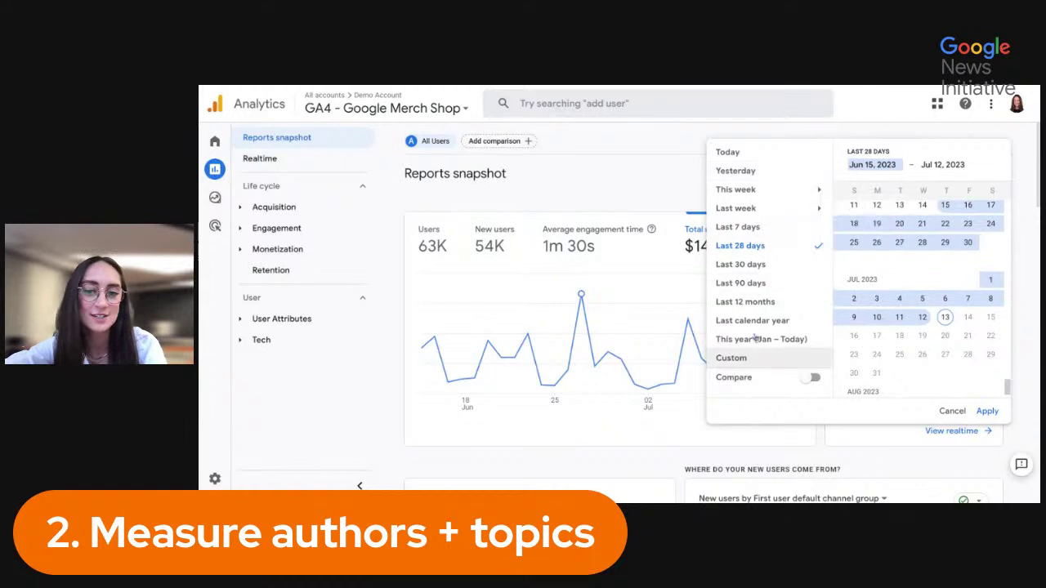
pyautogui.click(675, 176)
pyautogui.scroll(-1, 825, 268)
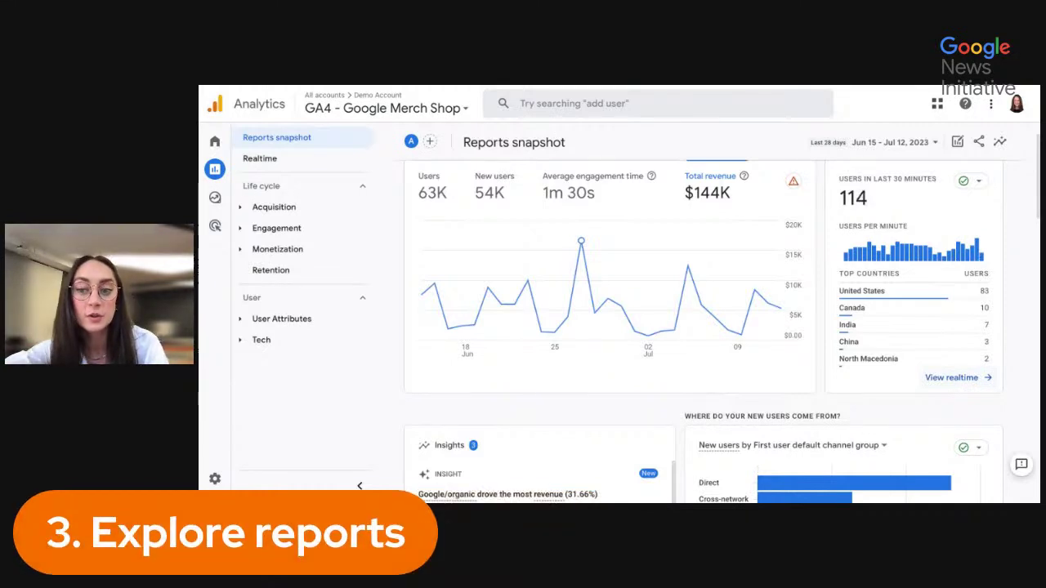
pyautogui.scroll(-3, 983, 390)
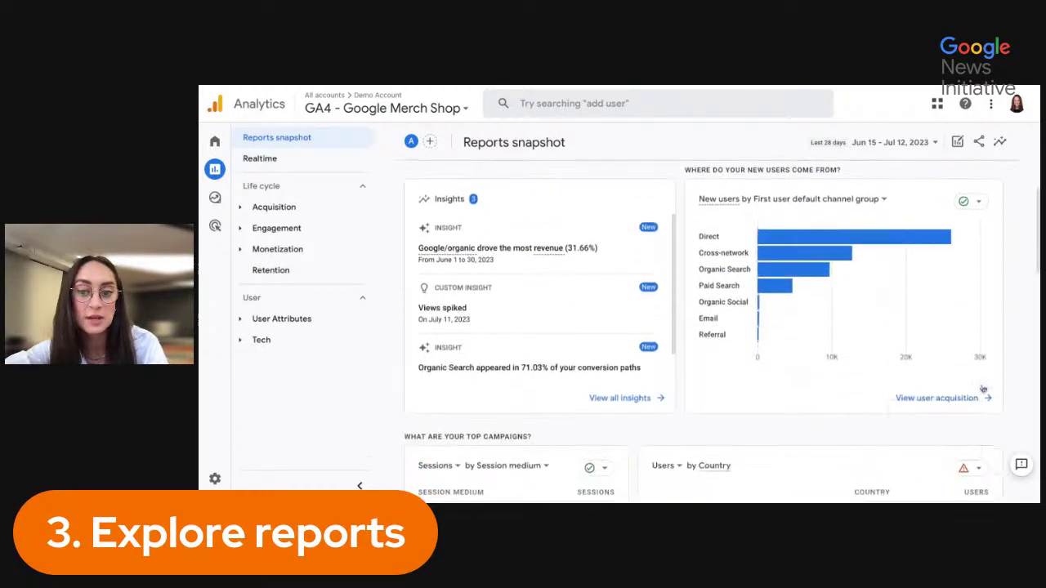
# Step: Return to the snapshot's card of users in the last 30 minutes and open its Realtime report
pyautogui.scroll(2, 978, 383)
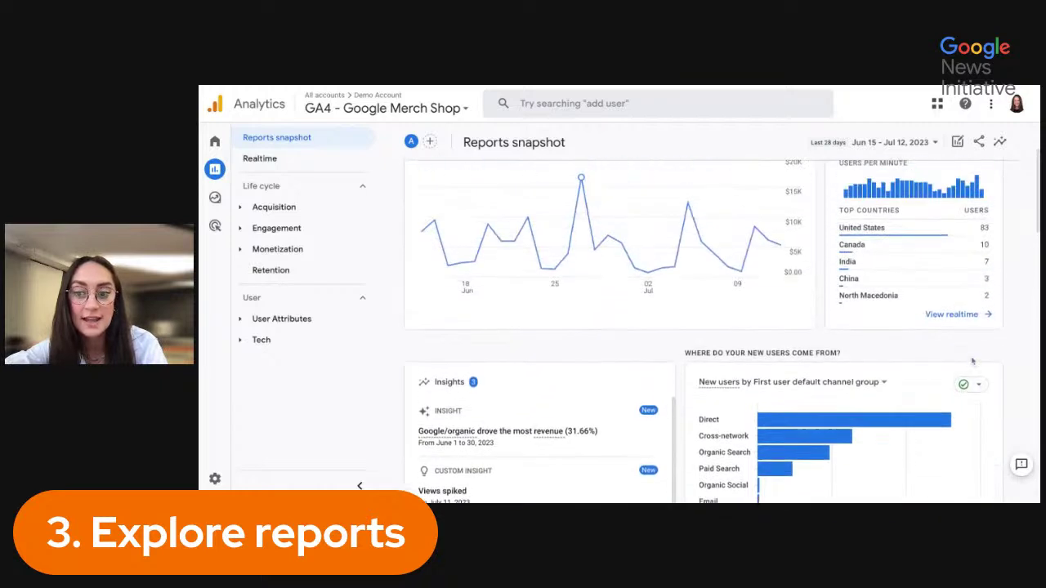
pyautogui.scroll(1, 961, 329)
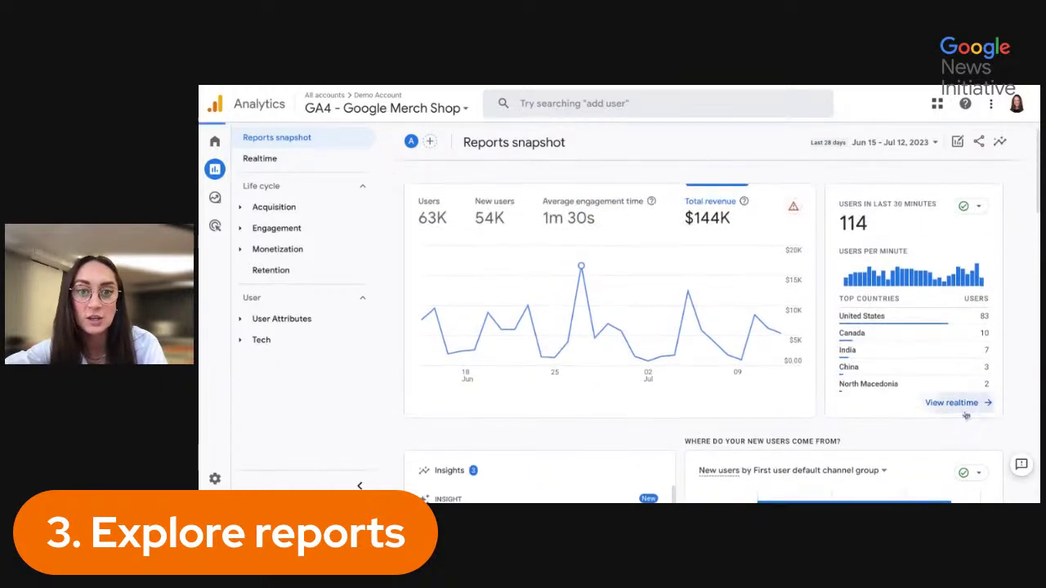
pyautogui.click(931, 402)
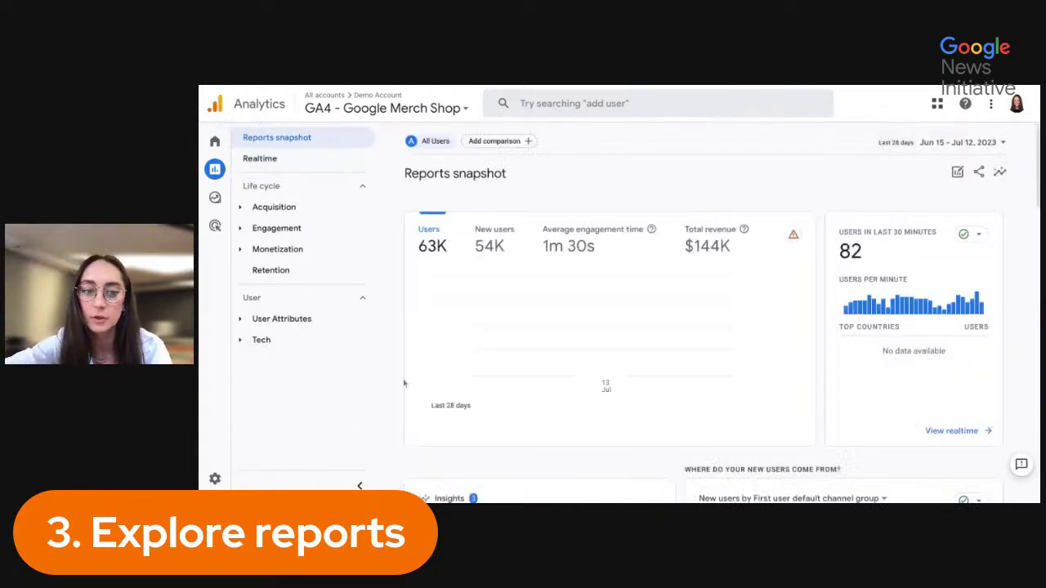
# Step: Examine the Reports snapshot's cards on campaigns, countries, user activity, retention, page views, events and conversions, and expand the Acquisition report group
pyautogui.scroll(-4, 382, 406)
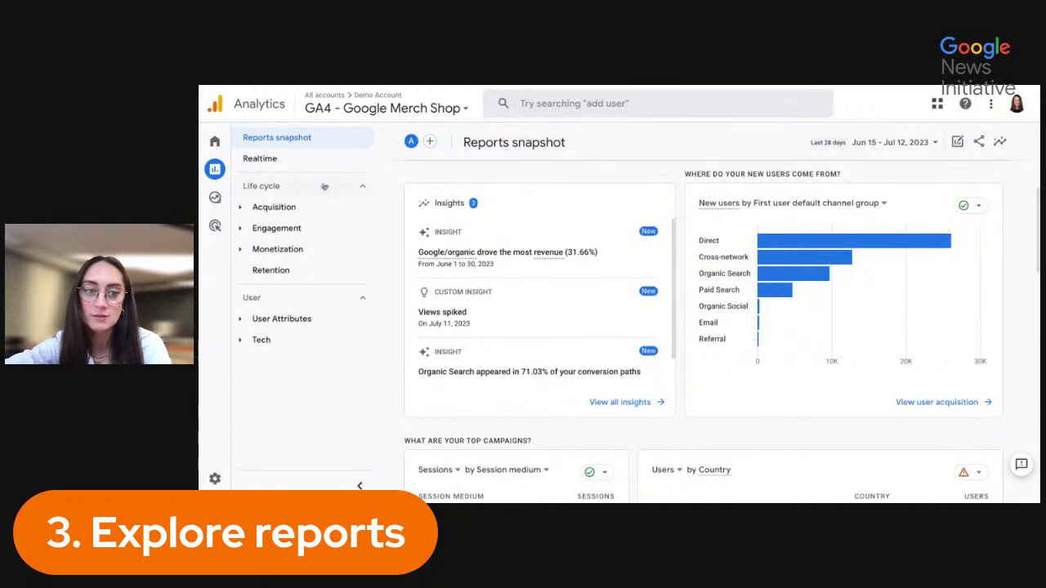
pyautogui.click(310, 206)
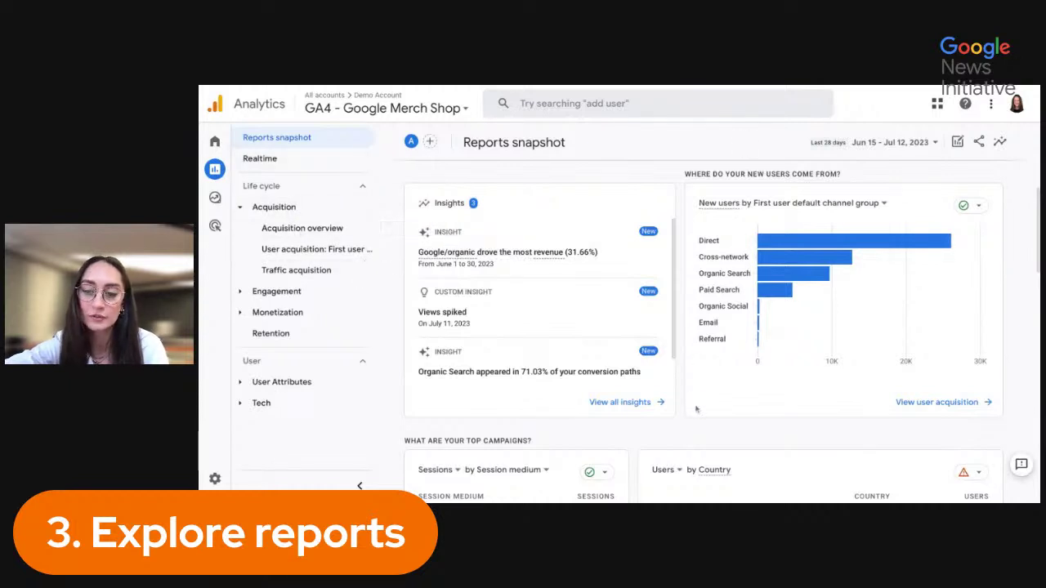
pyautogui.scroll(-2, 678, 418)
pyautogui.scroll(-3, 678, 418)
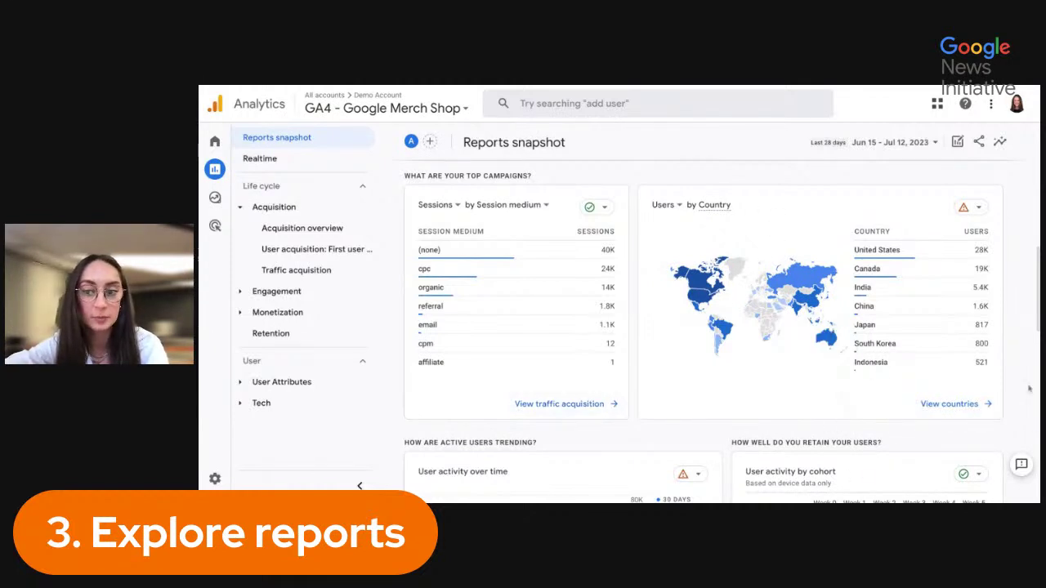
pyautogui.scroll(-2, 1029, 389)
pyautogui.scroll(-1, 1030, 389)
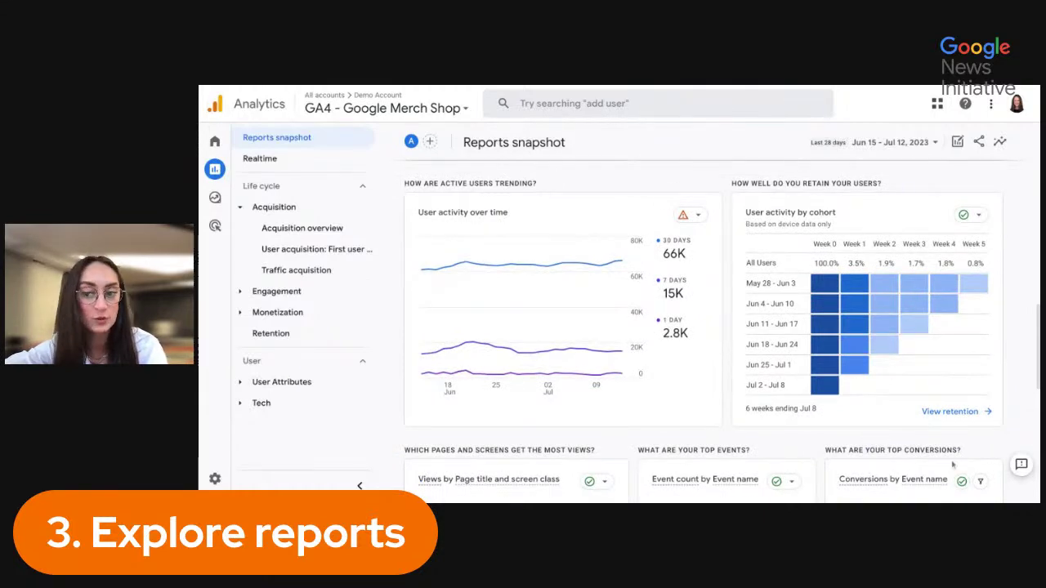
pyautogui.scroll(-3, 946, 425)
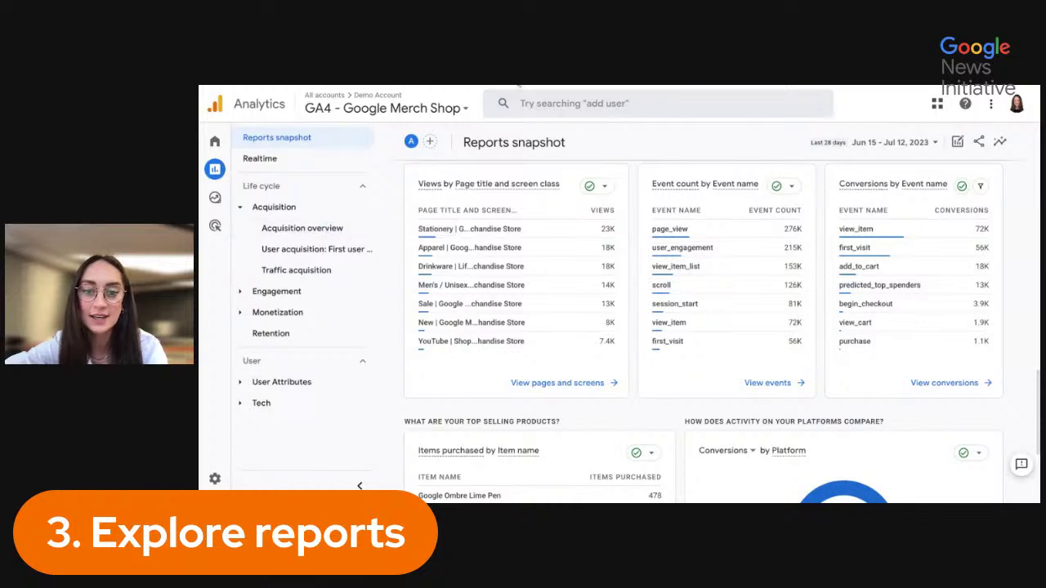
pyautogui.scroll(-3, 387, 371)
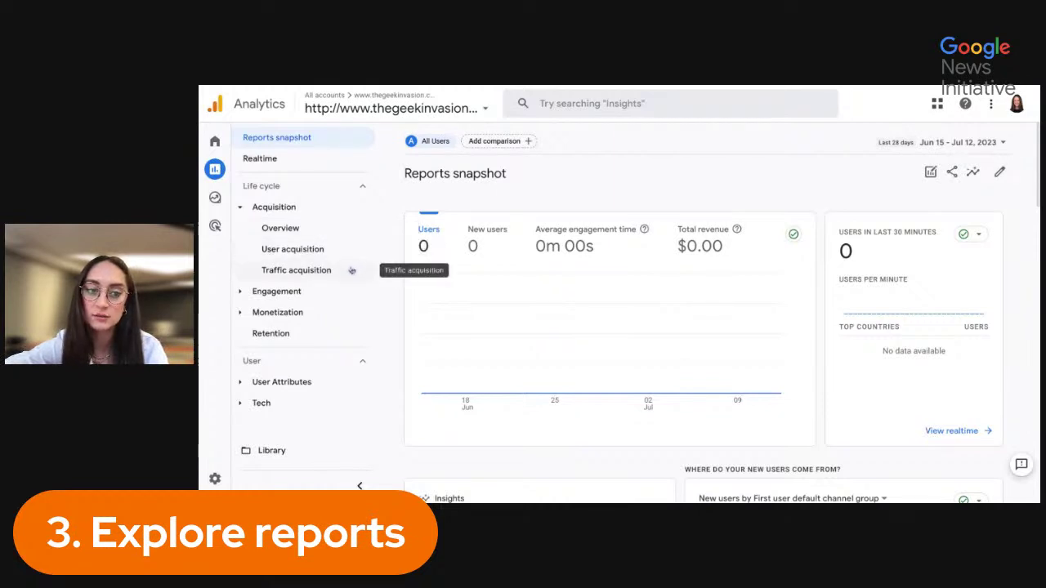
# Step: Look through the reports grouped under Acquisition, Engagement and Monetization in the Life cycle collection, collapsing each group again
pyautogui.click(304, 208)
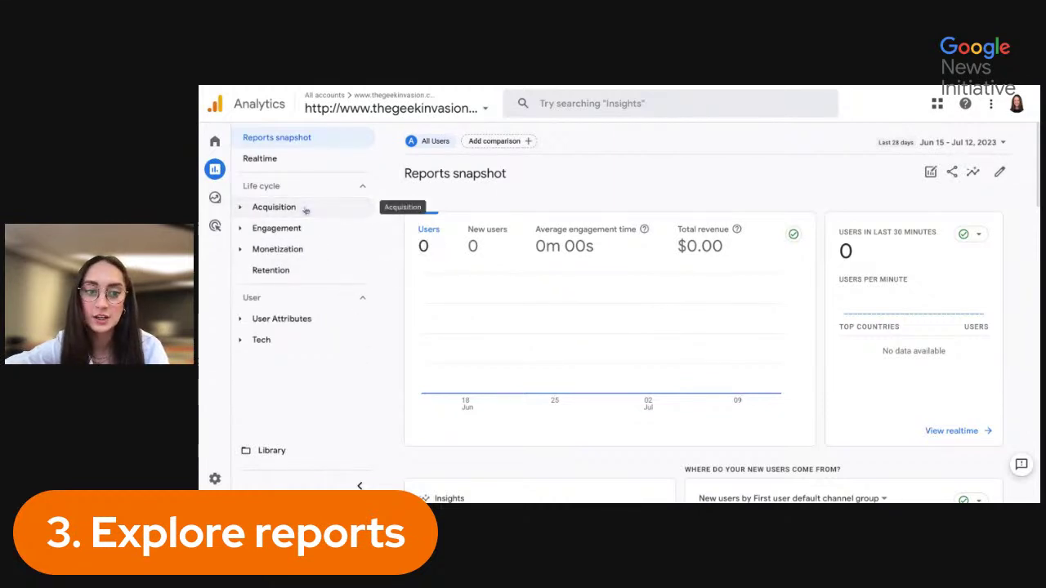
pyautogui.click(304, 210)
pyautogui.click(304, 209)
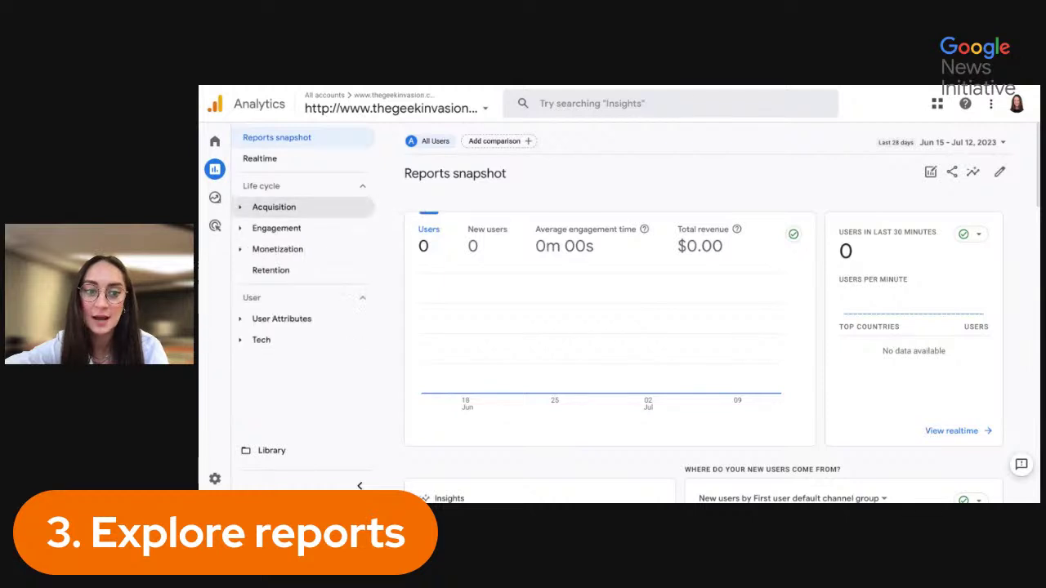
pyautogui.click(304, 230)
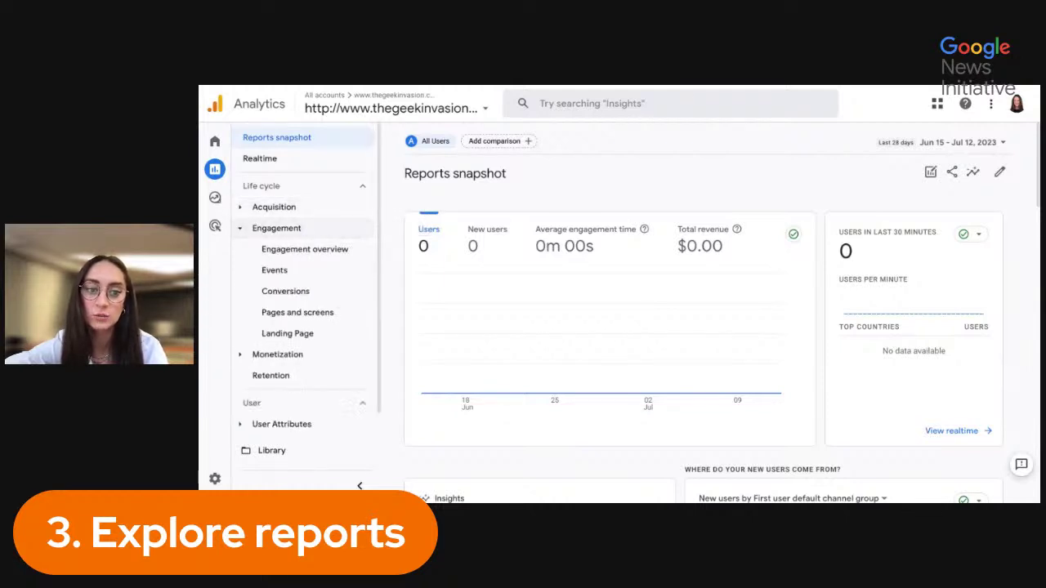
pyautogui.click(303, 229)
pyautogui.click(303, 248)
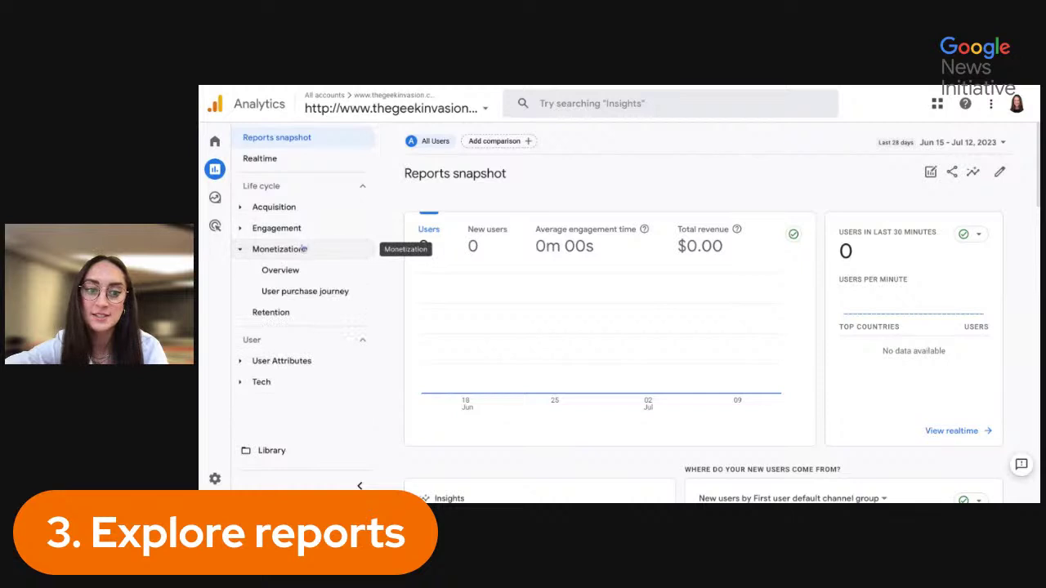
pyautogui.click(302, 248)
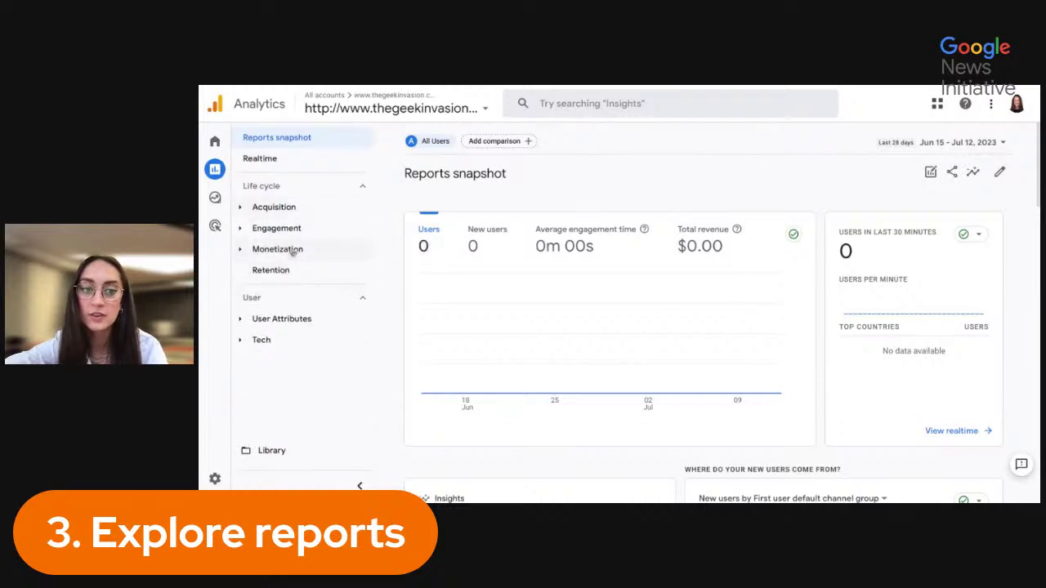
# Step: Open the Acquisition overview for the GA4 - Google Merch Shop property and look over its user trend and channel cards
pyautogui.click(294, 207)
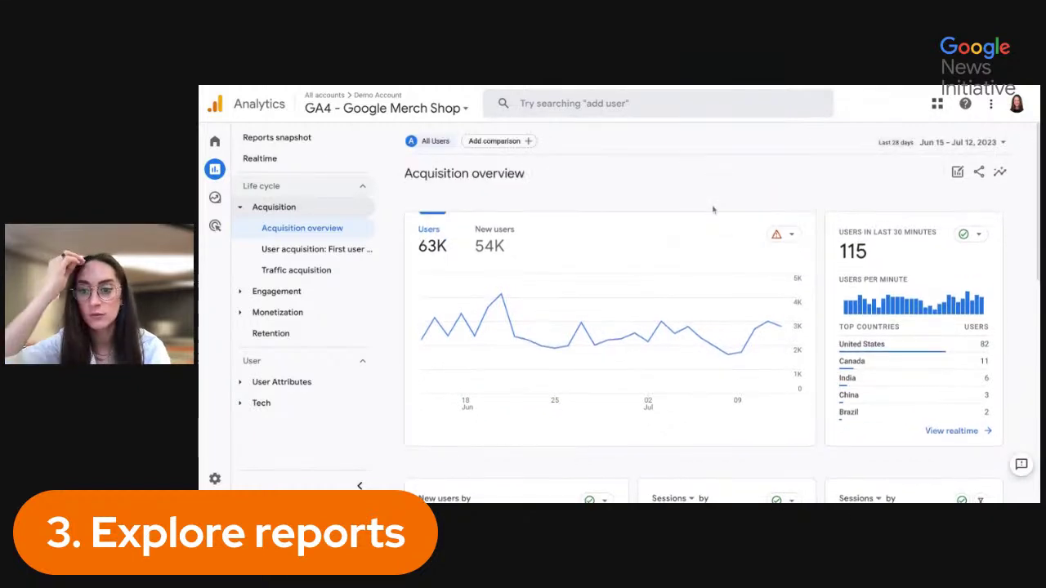
pyautogui.scroll(-2, 703, 326)
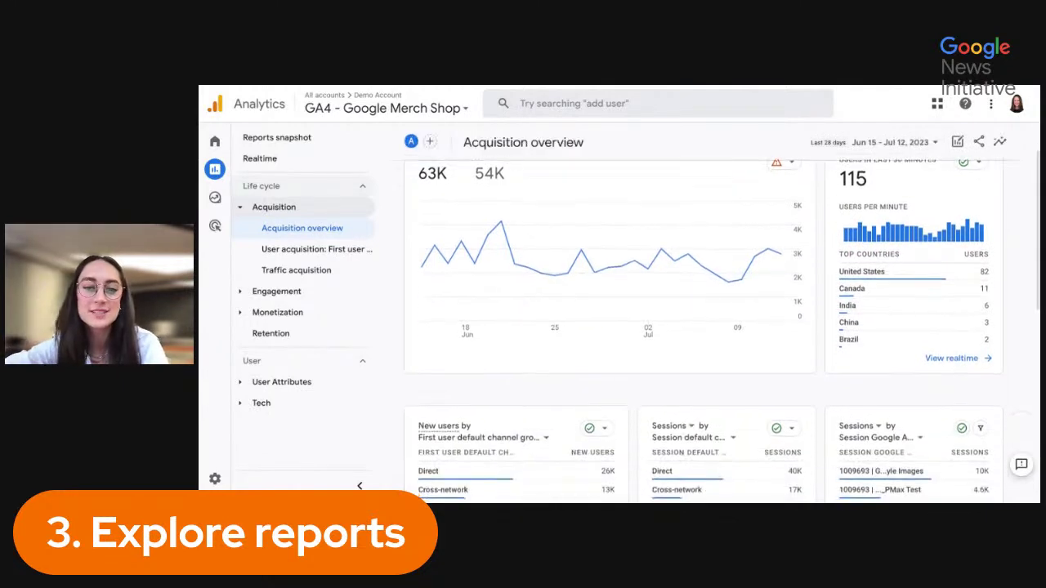
pyautogui.scroll(2, 703, 327)
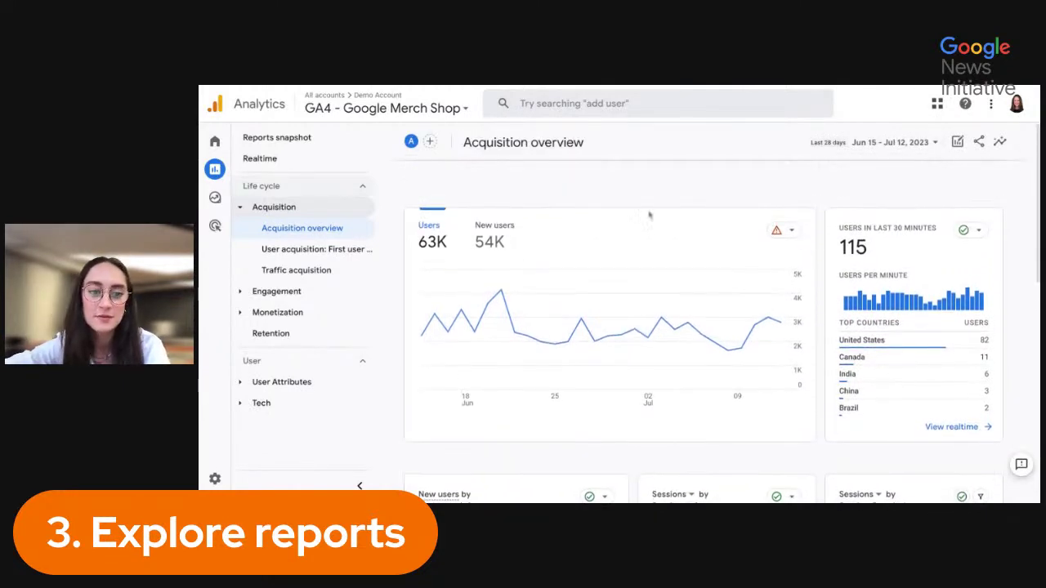
# Step: Open the User acquisition report and apply a comparison that includes Device category mobile
pyautogui.click(323, 256)
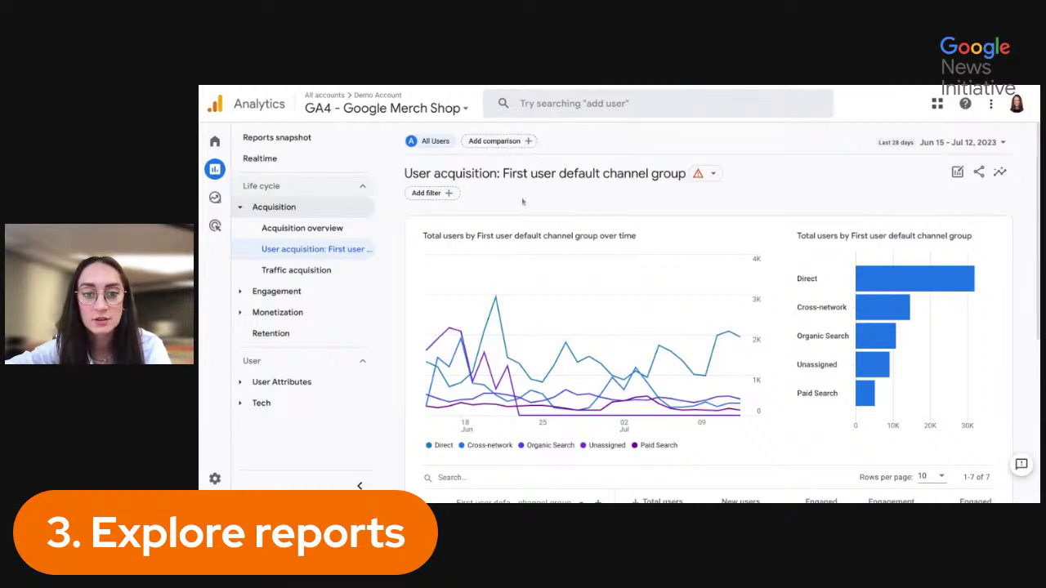
pyautogui.click(527, 140)
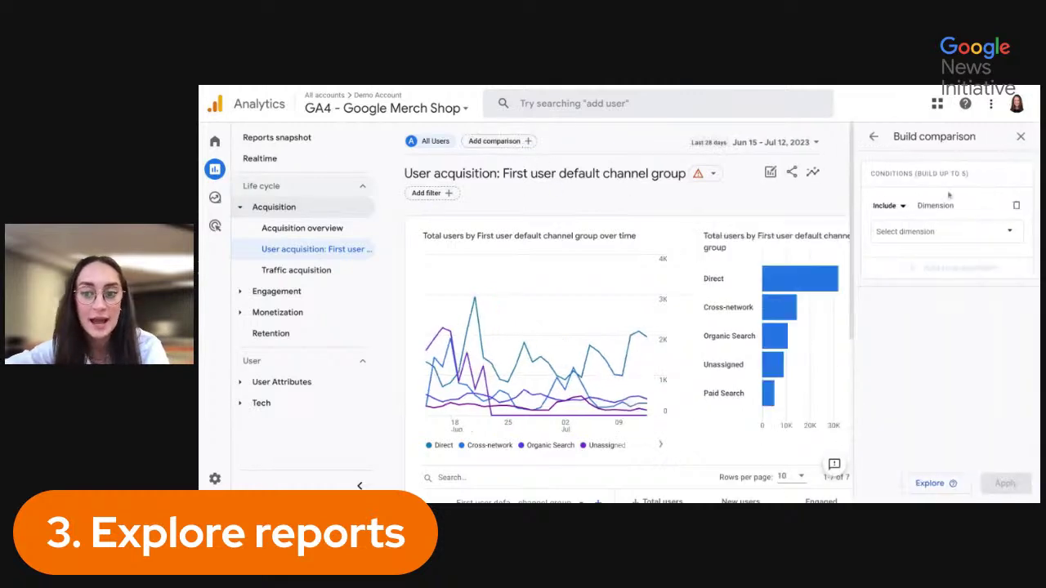
pyautogui.click(929, 237)
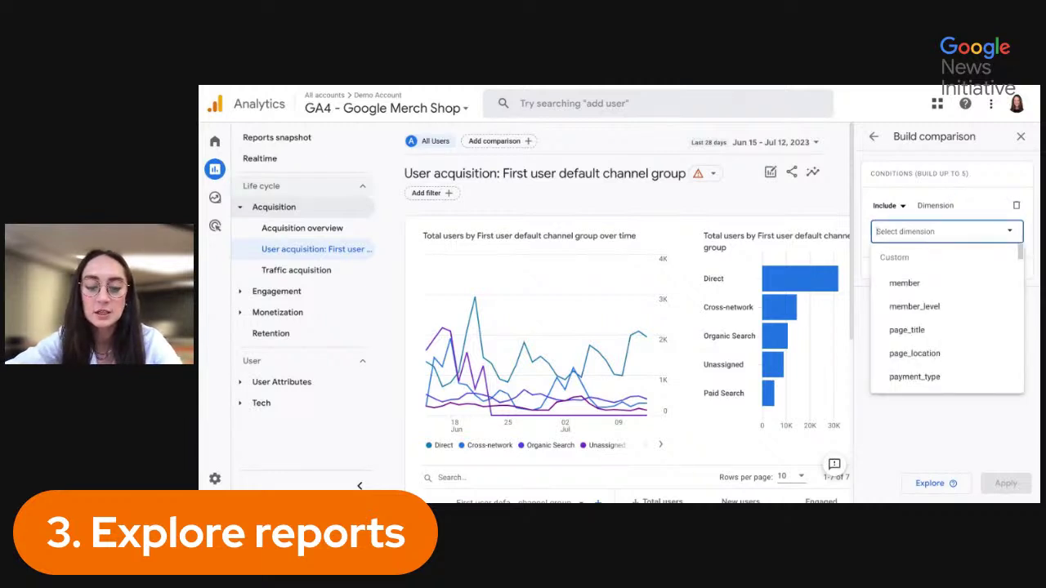
pyautogui.scroll(-10, 949, 289)
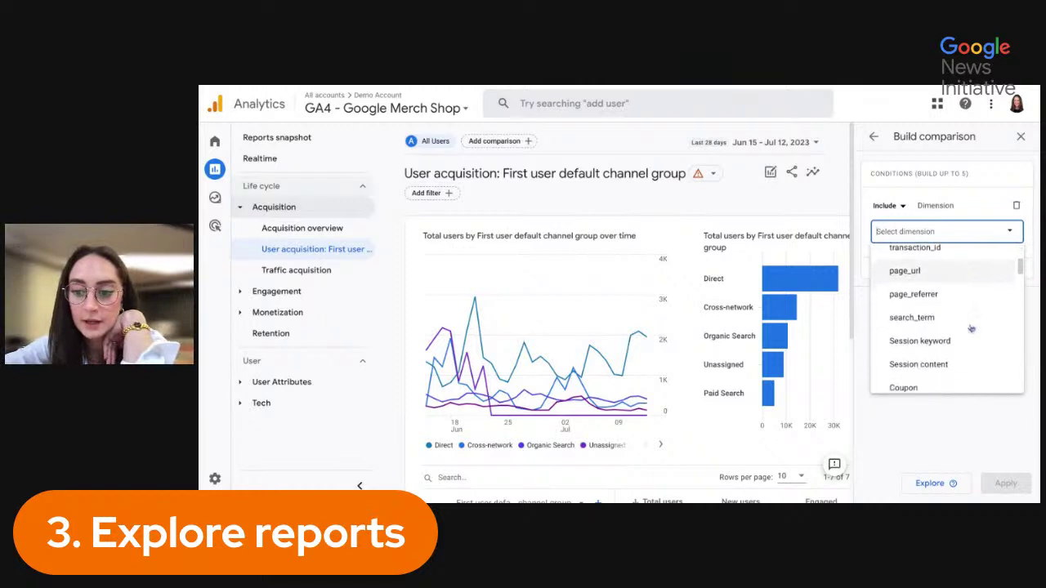
pyautogui.scroll(-8, 970, 328)
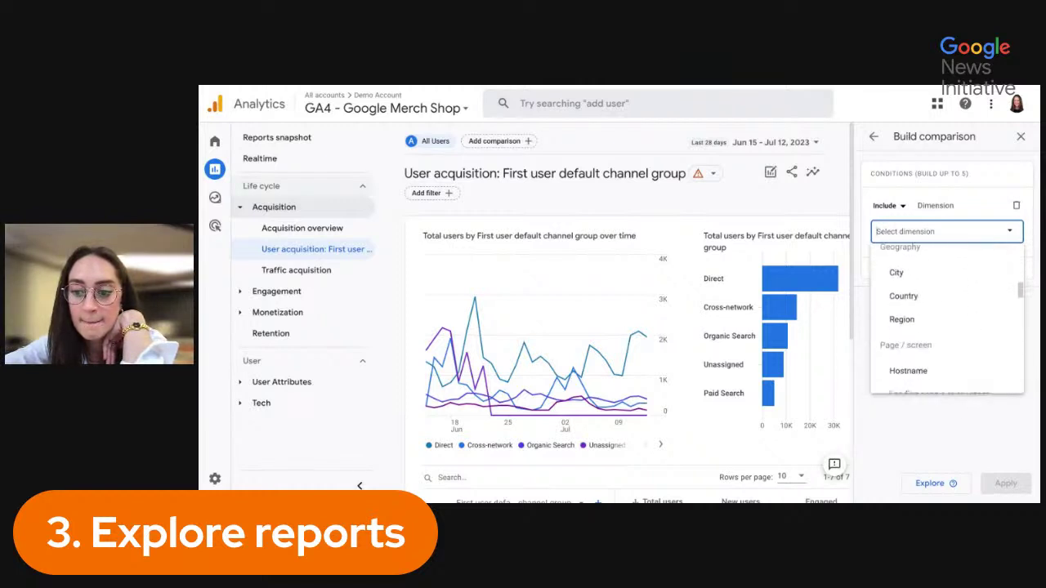
pyautogui.scroll(-2, 946, 319)
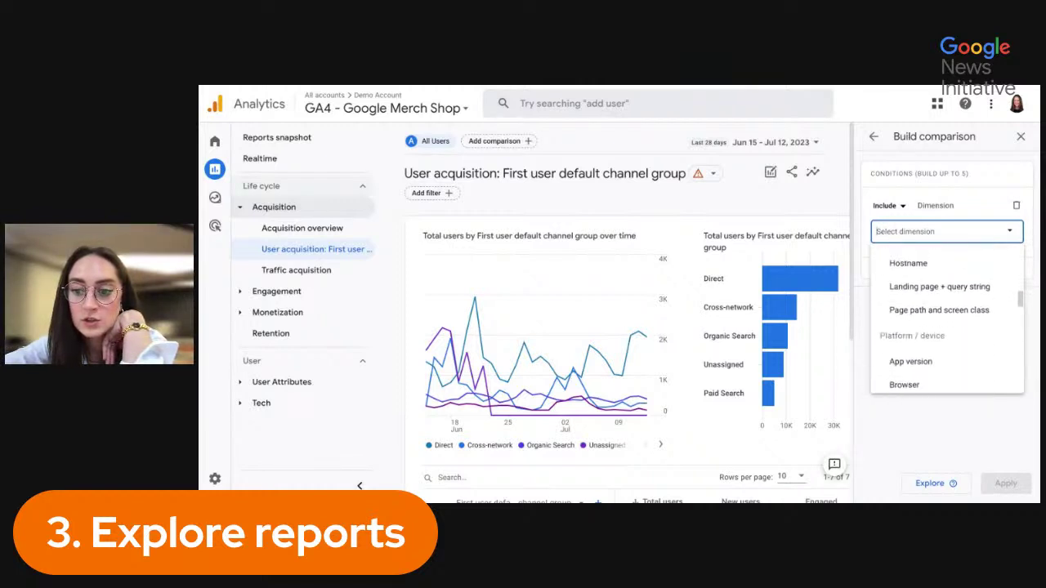
pyautogui.scroll(-2, 946, 322)
pyautogui.click(918, 322)
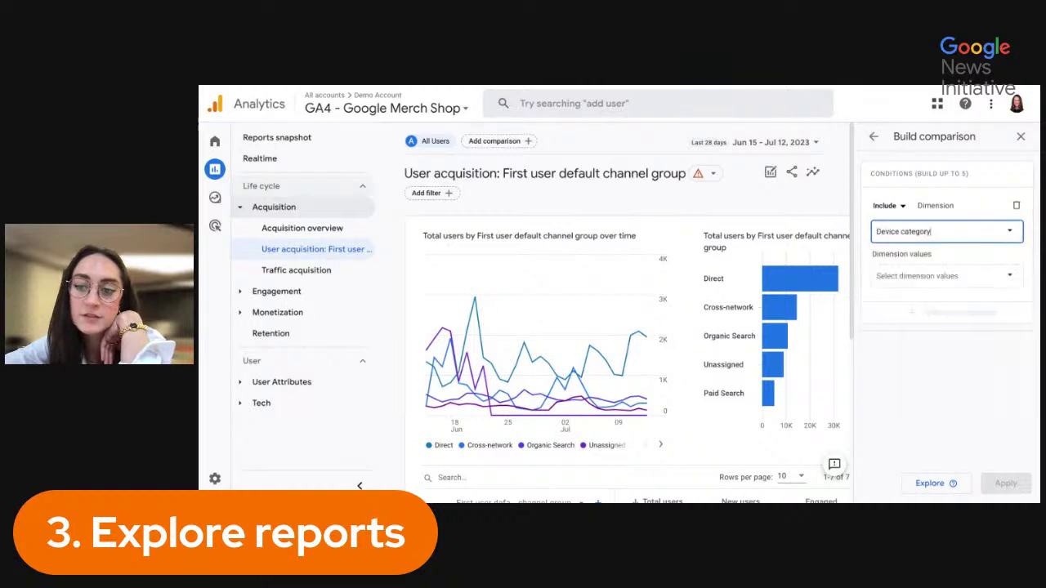
pyautogui.click(956, 282)
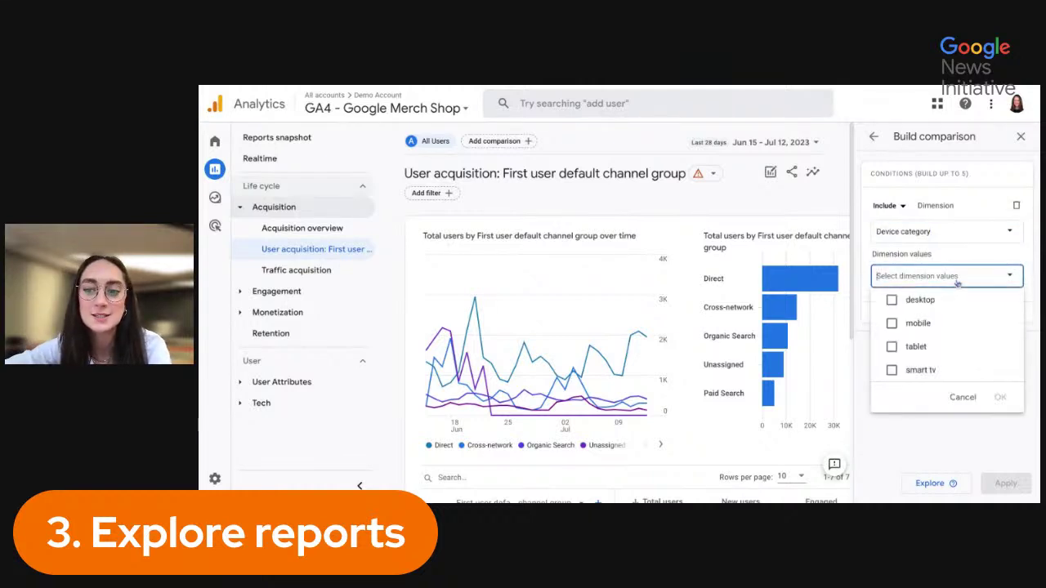
pyautogui.click(951, 328)
pyautogui.click(1000, 398)
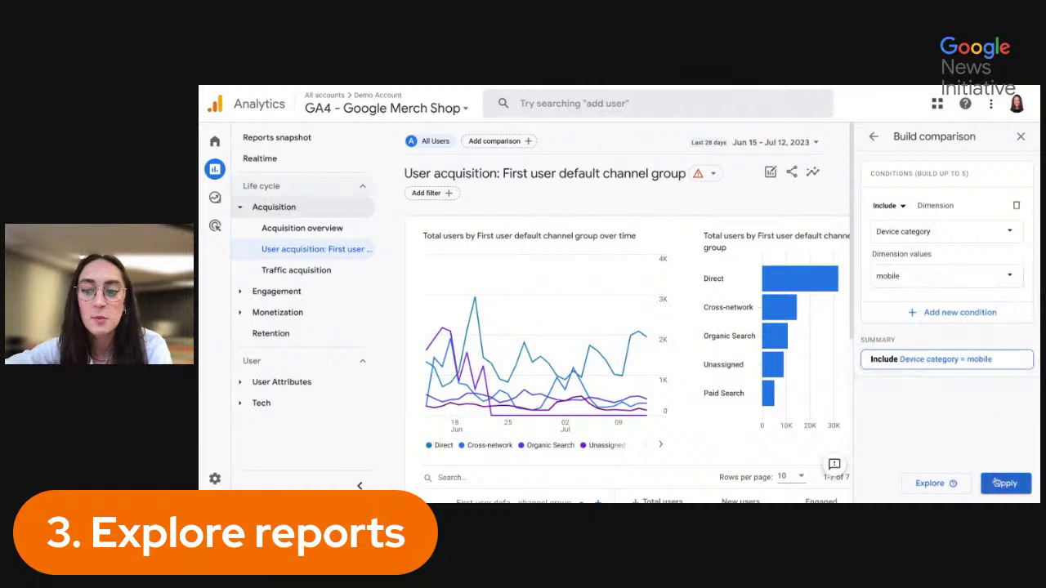
pyautogui.click(997, 483)
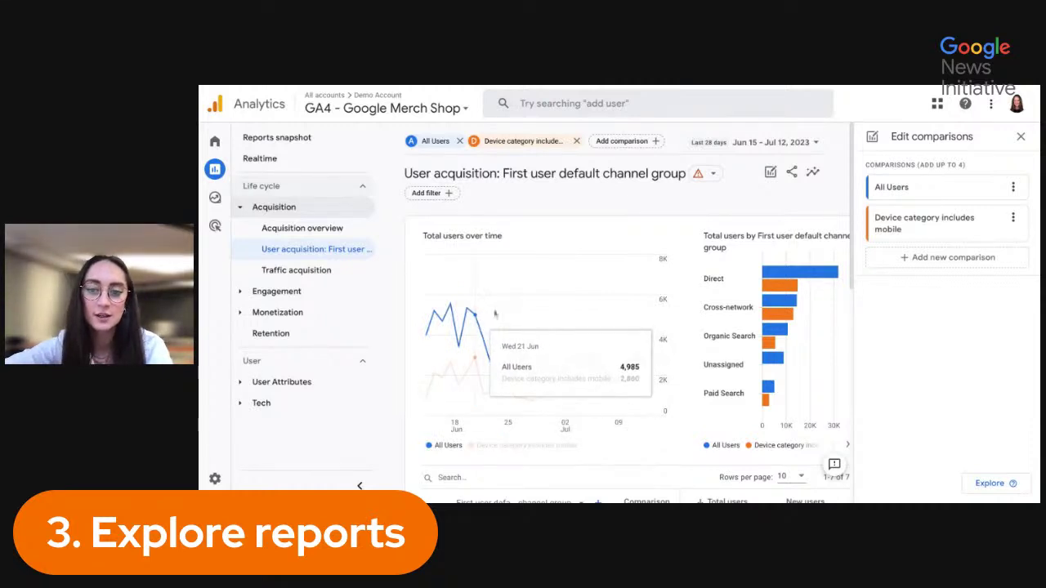
# Step: Close the comparison editor and compare all users with mobile users in the report's charts and table
pyautogui.click(1020, 137)
pyautogui.scroll(-1, 926, 325)
pyautogui.scroll(-2, 926, 326)
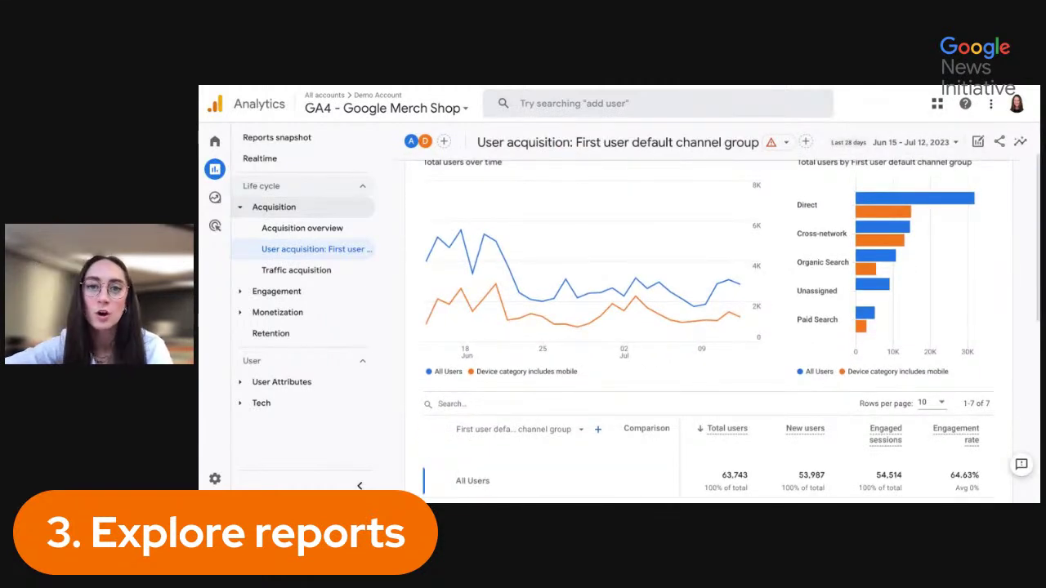
pyautogui.scroll(3, 718, 327)
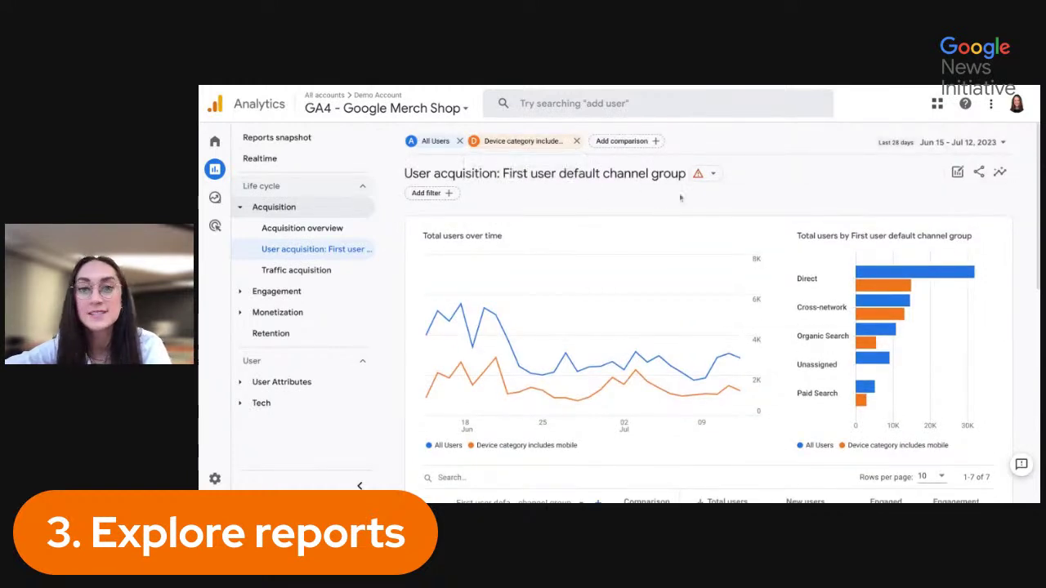
# Step: Remove the All Users comparison and apply a new one that includes Device category desktop
pyautogui.click(459, 141)
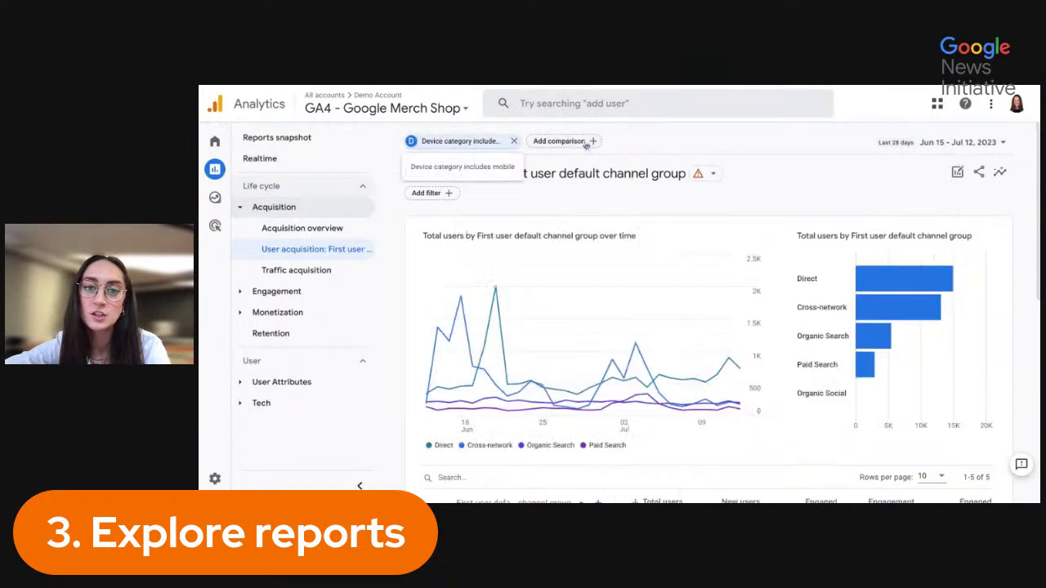
pyautogui.click(592, 141)
pyautogui.click(922, 229)
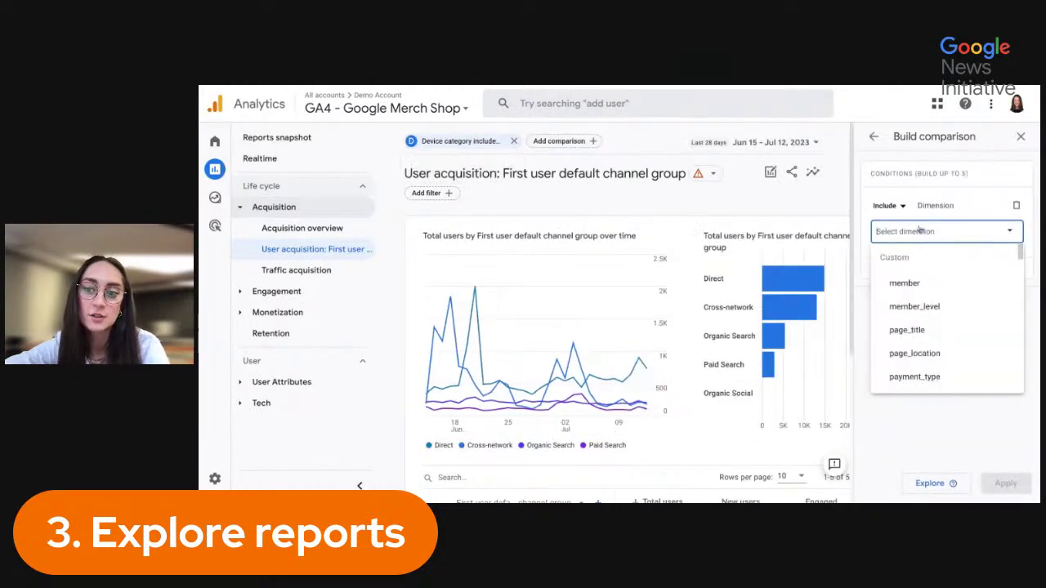
pyautogui.write('device')
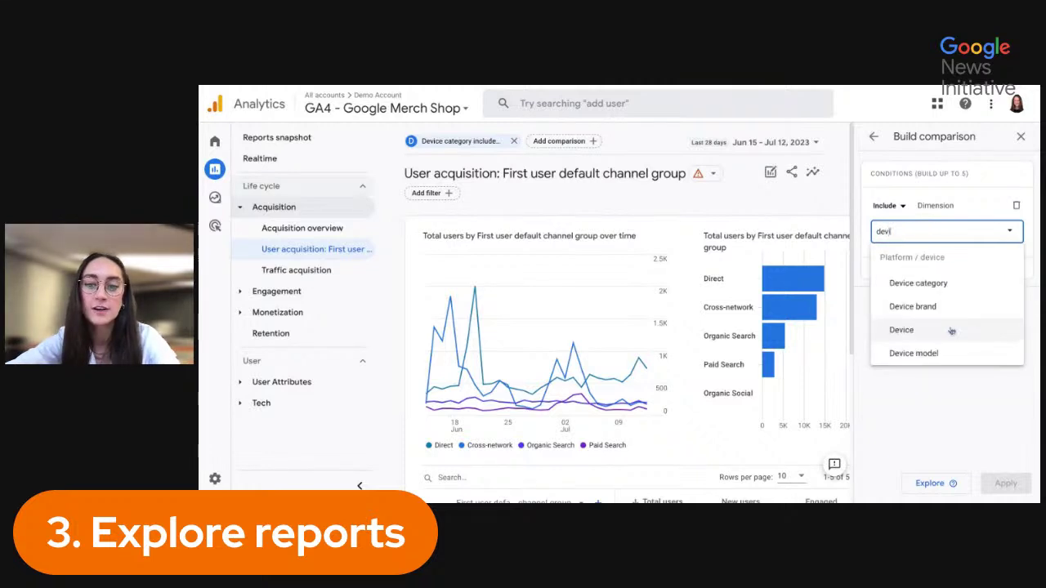
pyautogui.click(915, 283)
pyautogui.click(977, 276)
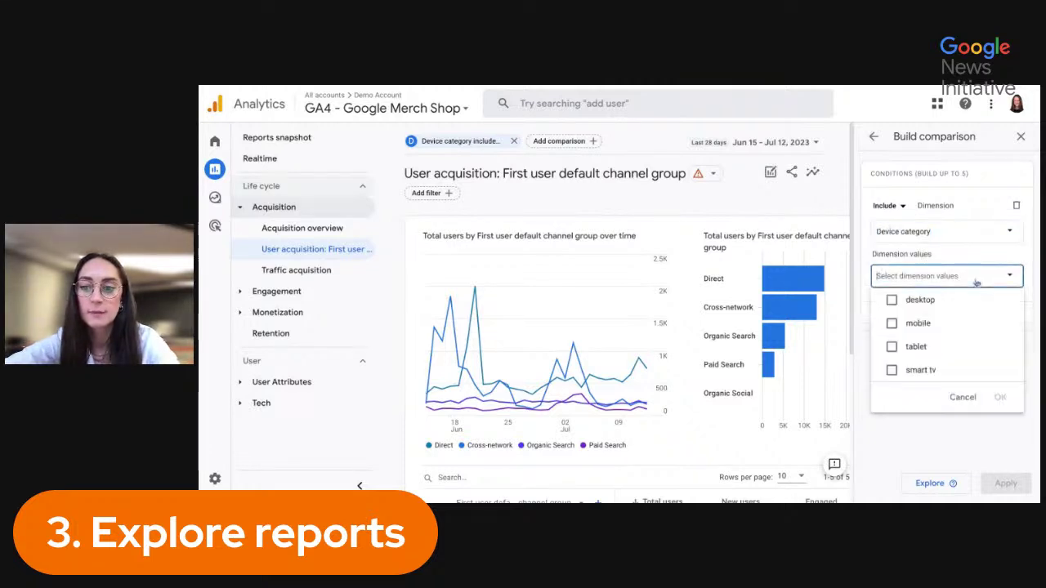
pyautogui.click(923, 300)
pyautogui.click(996, 400)
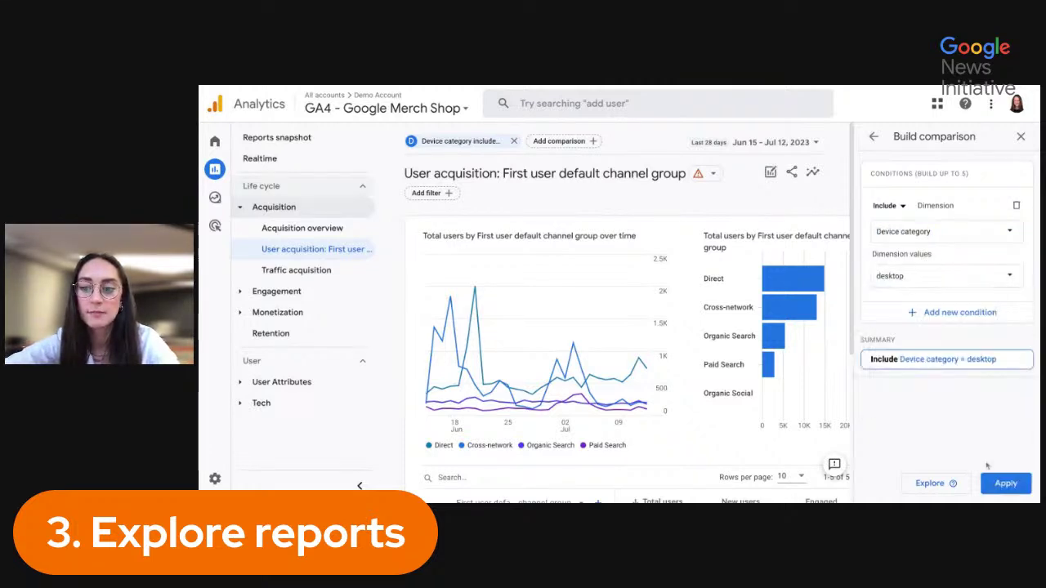
pyautogui.click(1004, 482)
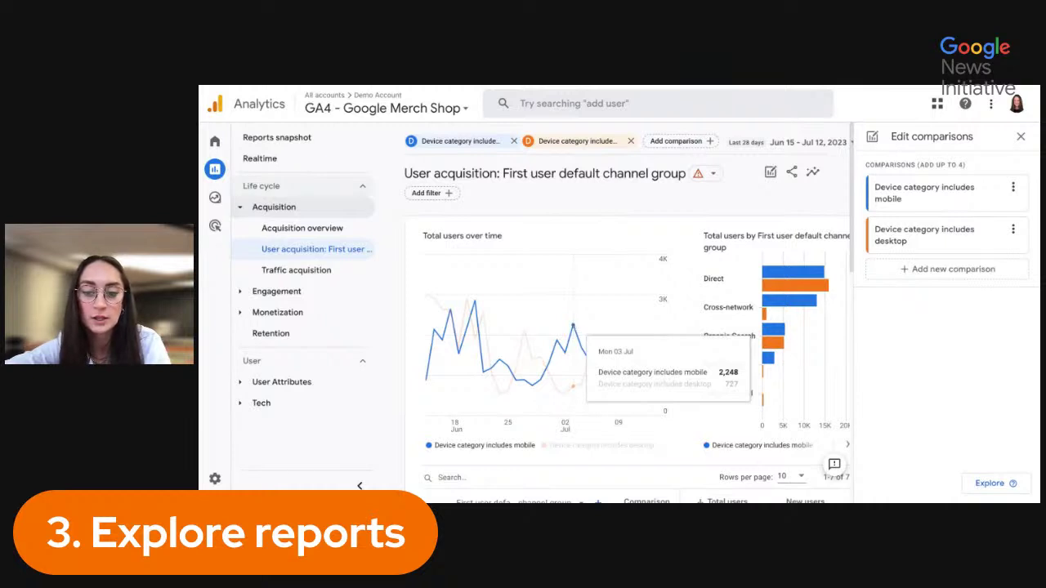
# Step: Close the comparison editor and compare mobile with desktop users in the User acquisition charts and table
pyautogui.click(1020, 137)
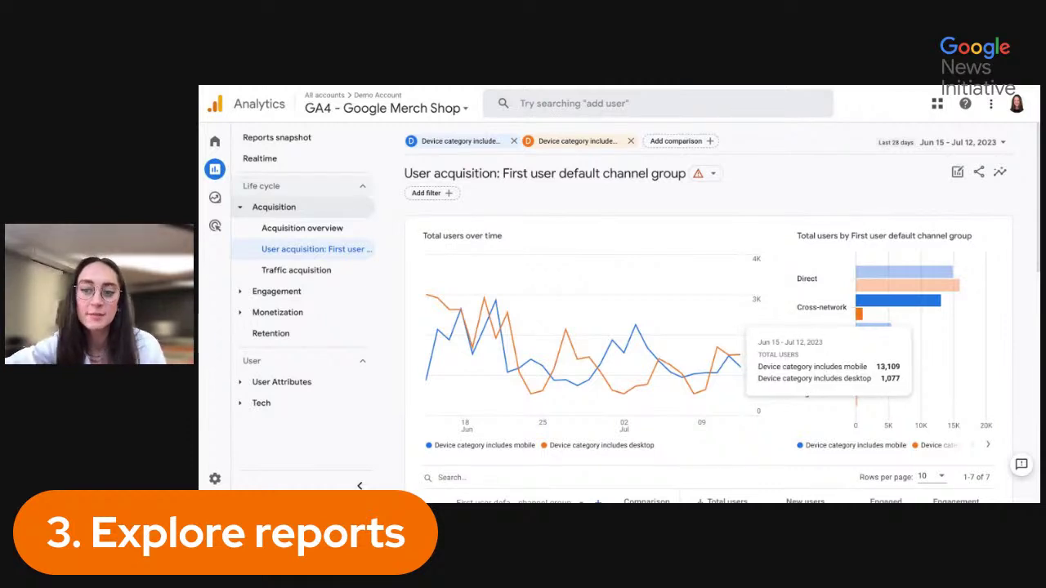
pyautogui.scroll(-4, 1029, 382)
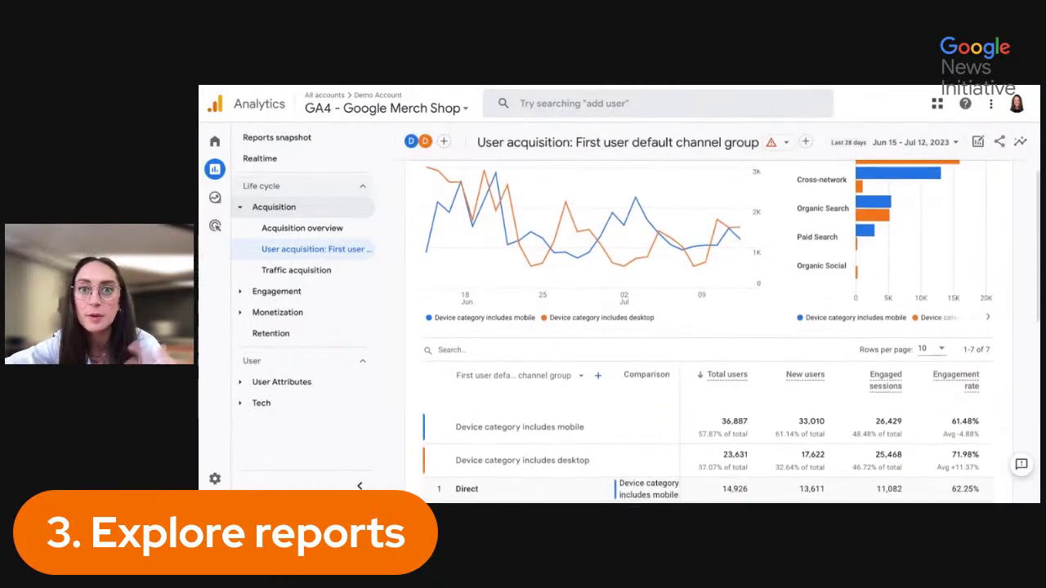
pyautogui.scroll(-1, 619, 331)
pyautogui.scroll(-2, 707, 330)
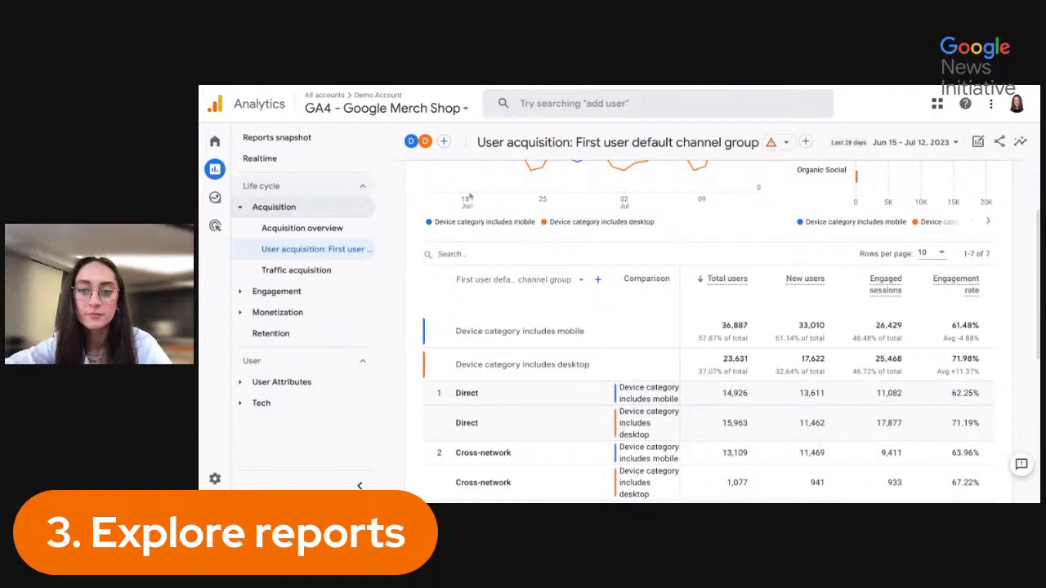
# Step: Try to open the Acquisition overview with the mobile and desktop comparisons still applied
pyautogui.click(295, 241)
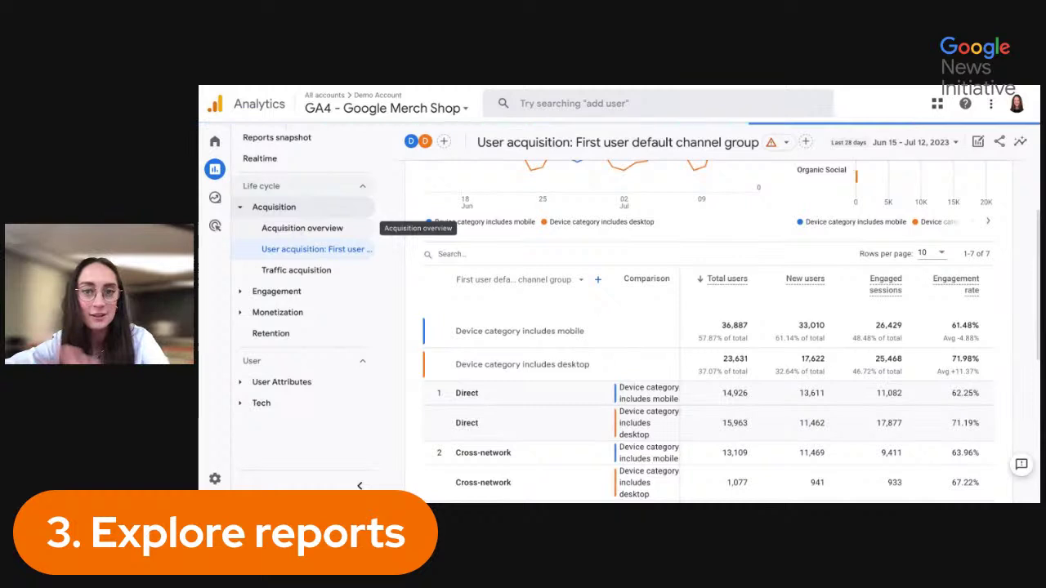
pyautogui.click(313, 235)
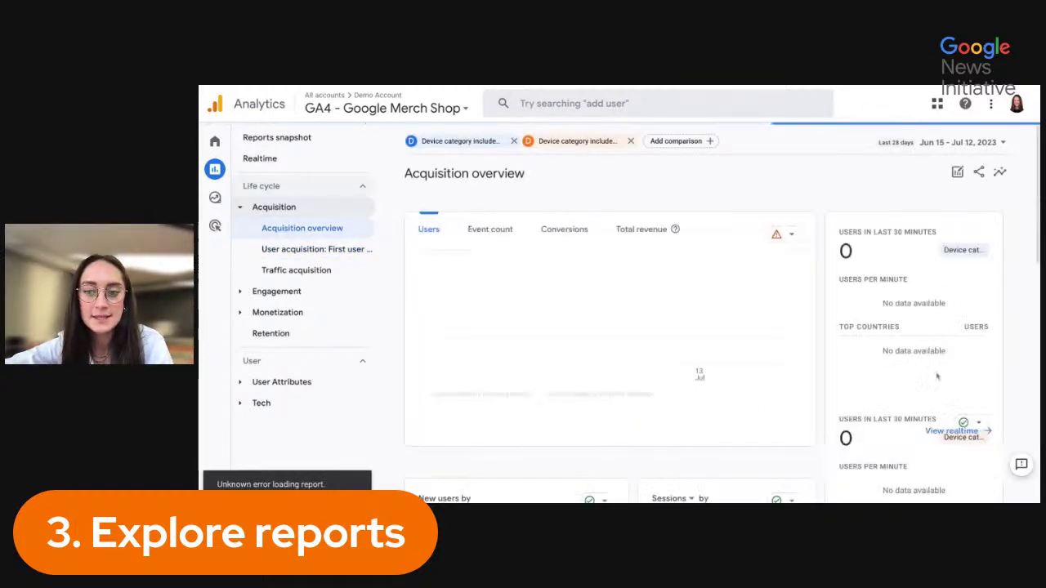
pyautogui.scroll(-2, 1025, 331)
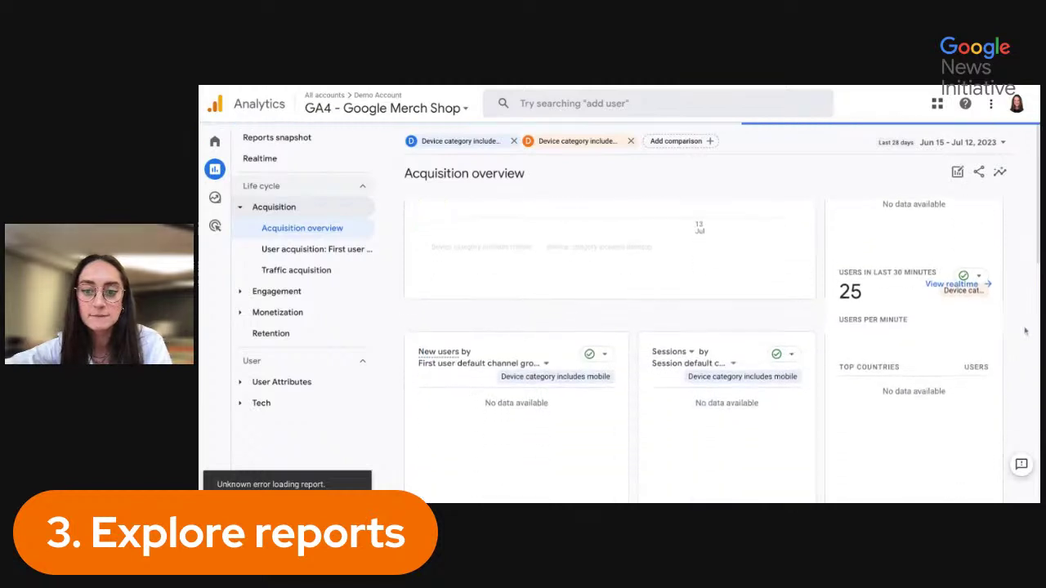
pyautogui.scroll(-2, 1025, 331)
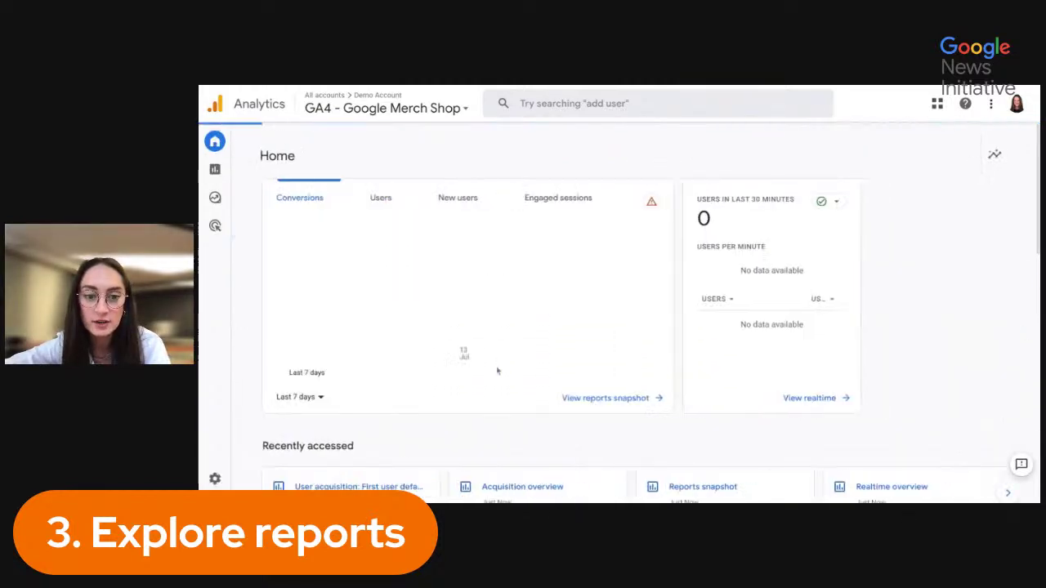
pyautogui.scroll(-3, 482, 360)
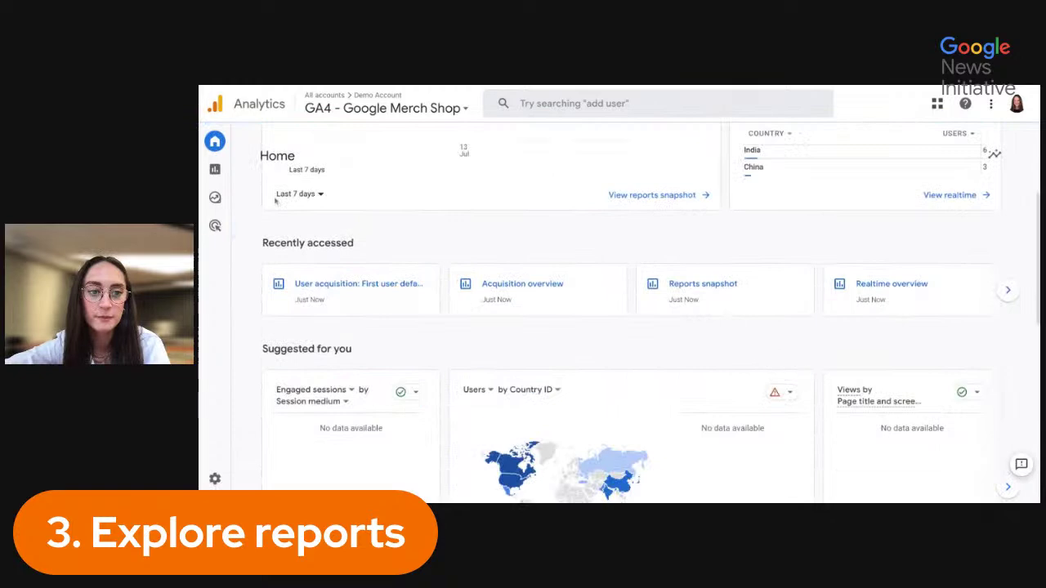
# Step: Go back to the reports, open the Acquisition overview for all users and look over its new user and session cards
pyautogui.click(215, 198)
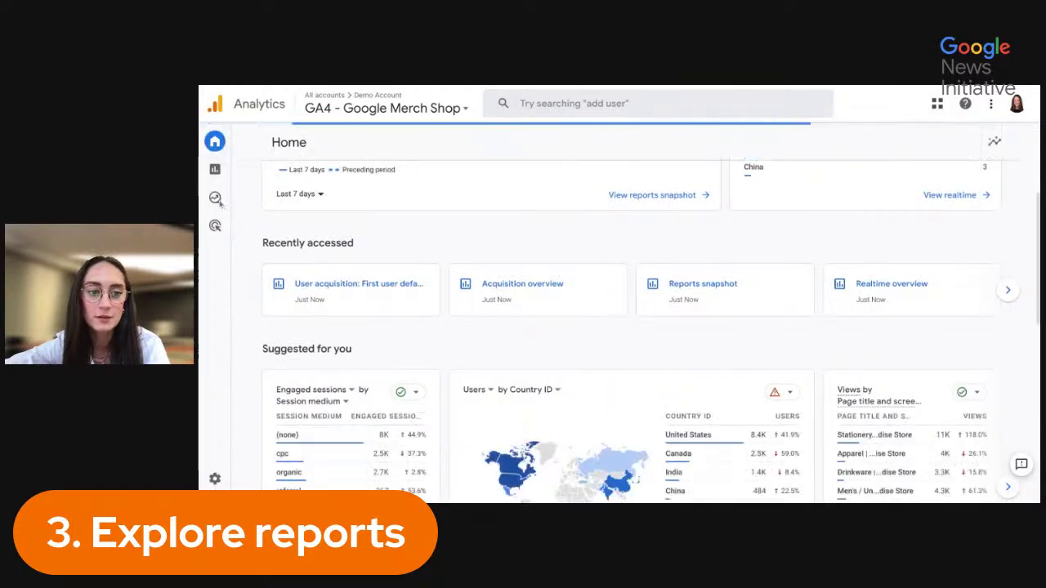
pyautogui.moveTo(215, 169)
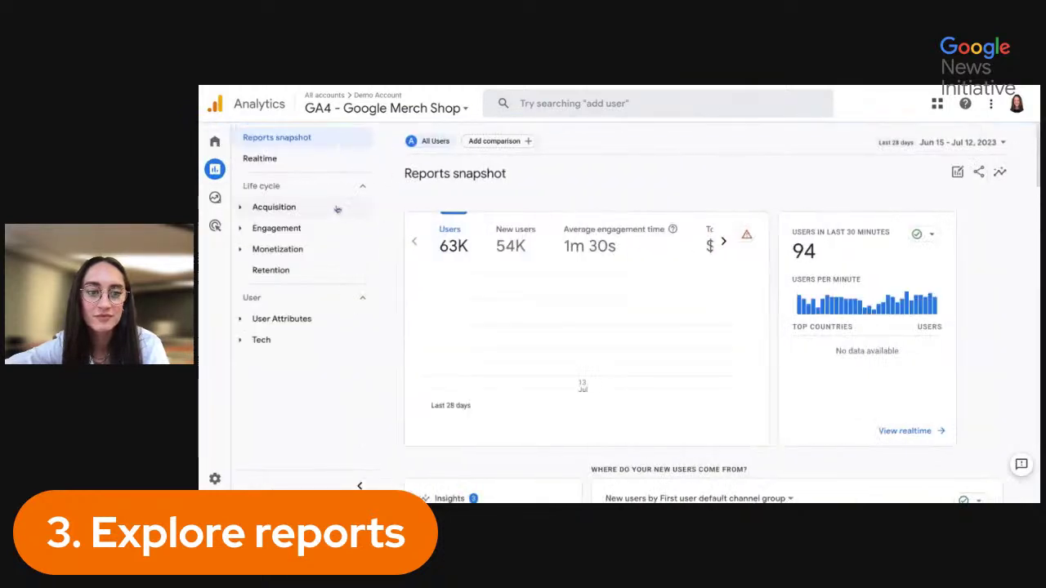
pyautogui.click(336, 209)
pyautogui.click(334, 231)
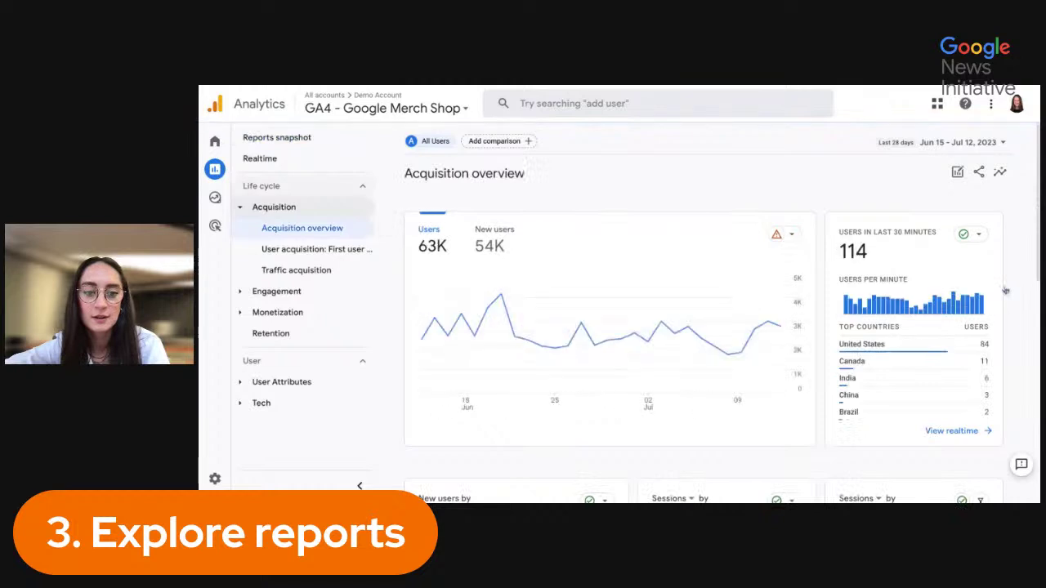
pyautogui.scroll(-3, 1005, 290)
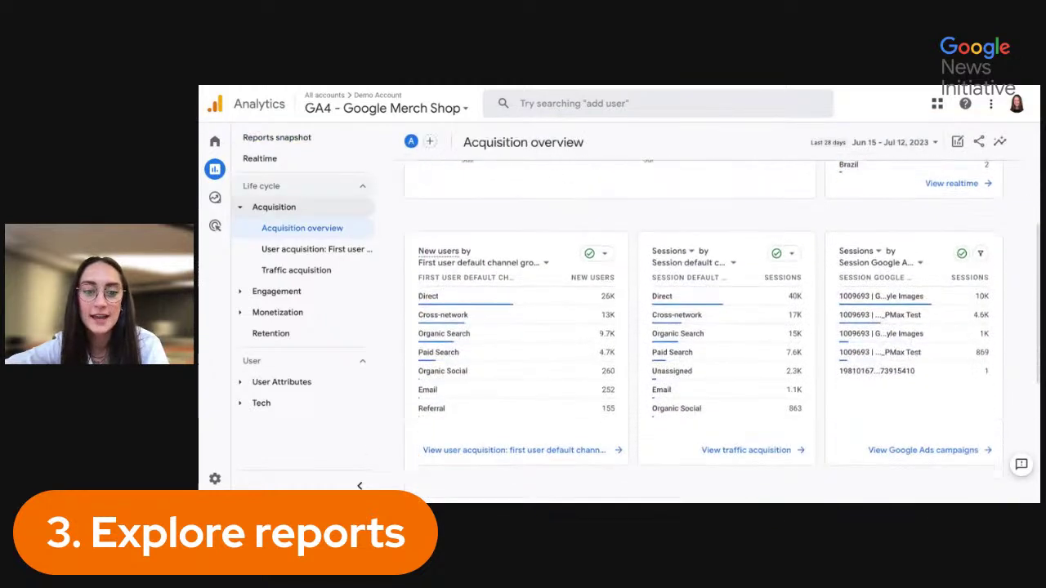
pyautogui.scroll(-1, 880, 319)
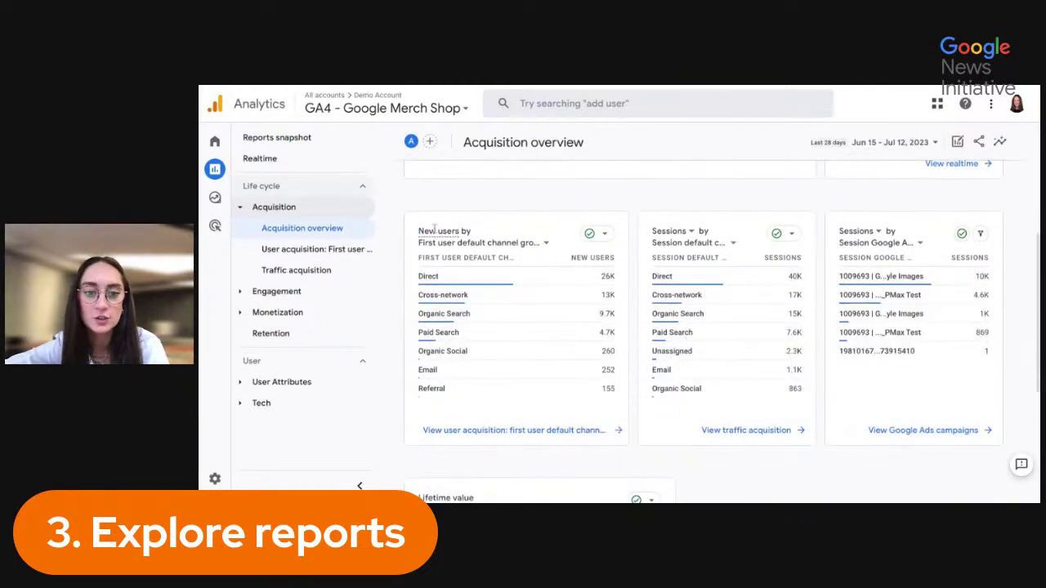
# Step: Break down the Acquisition overview's Sessions card by Session source / medium and review the Lifetime value chart
pyautogui.click(728, 243)
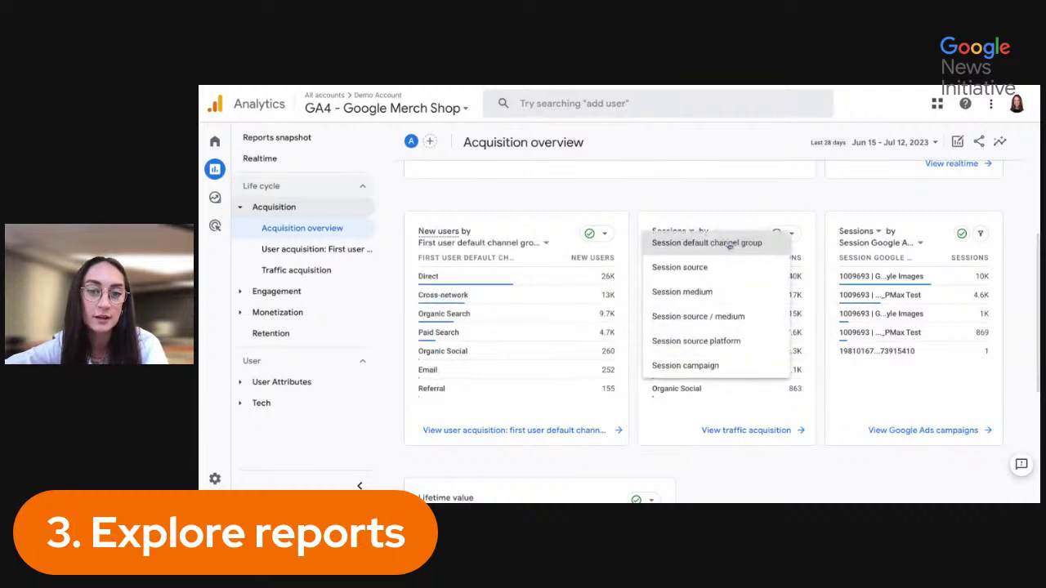
pyautogui.click(724, 318)
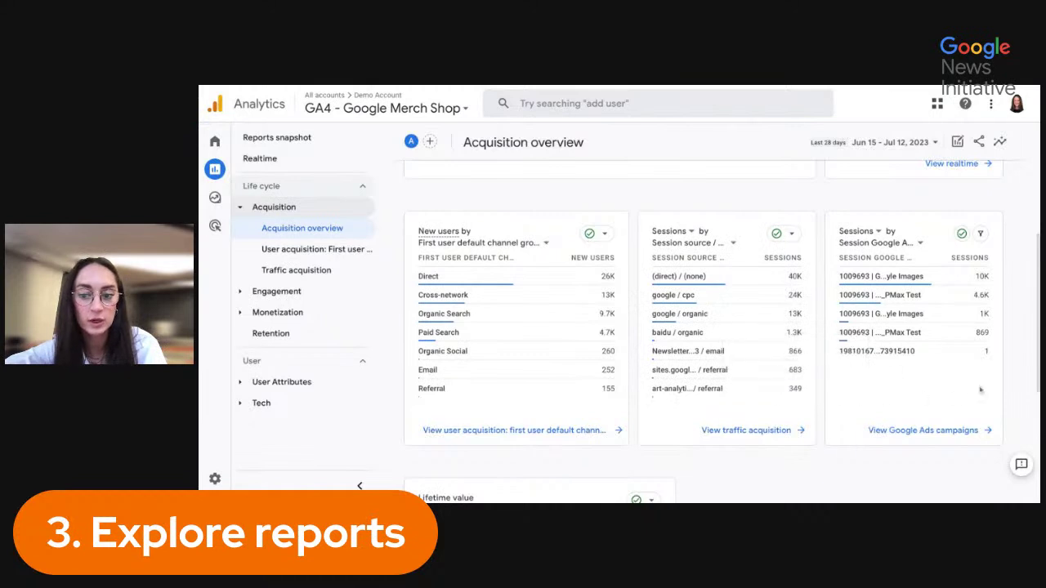
pyautogui.scroll(-1, 1014, 398)
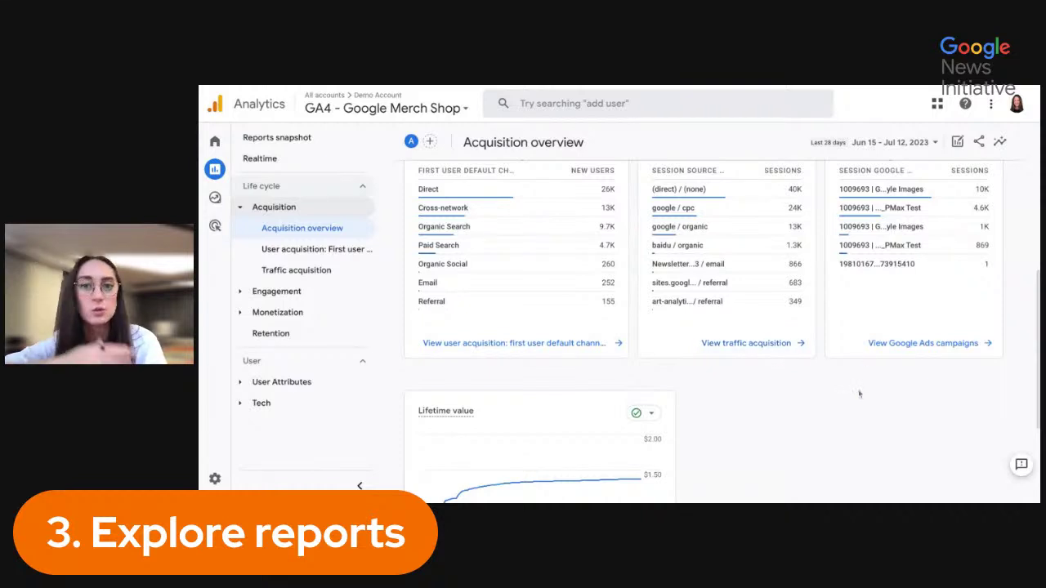
pyautogui.scroll(-2, 858, 394)
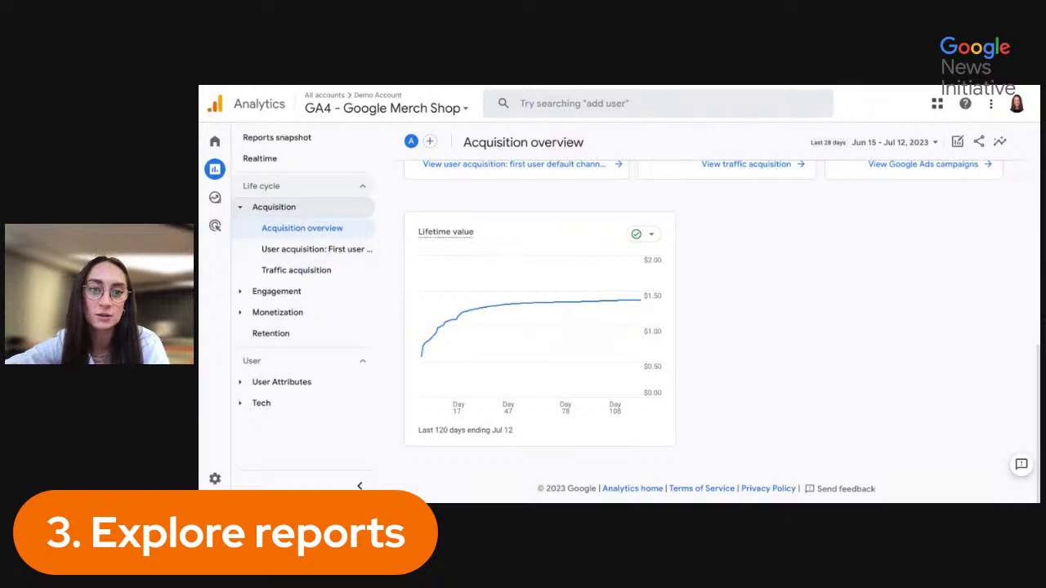
# Step: View the User acquisition report for GA4 - Google Merch Shop, then open the same report in the thegeekinvasion property
pyautogui.click(332, 257)
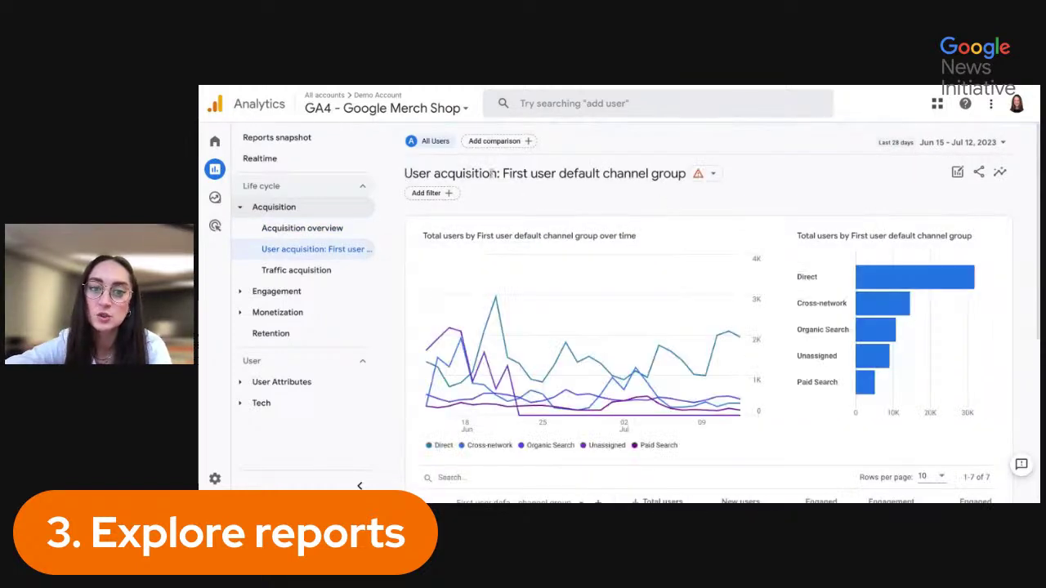
pyautogui.moveTo(490, 173); pyautogui.dragTo(686, 174)
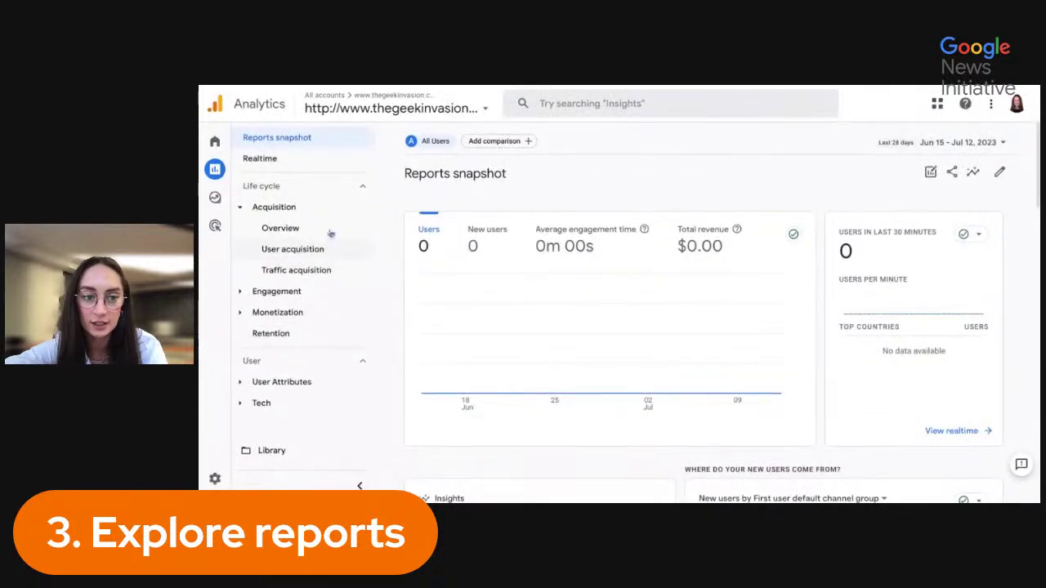
pyautogui.click(330, 248)
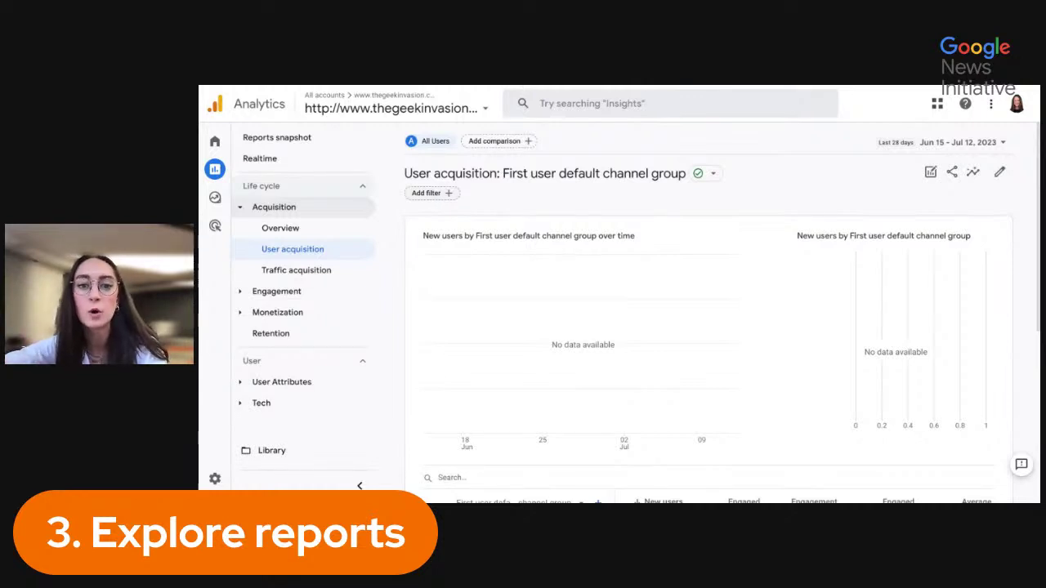
# Step: Look at the User acquisition report's filter builder and customization options, leaving both without applying anything
pyautogui.click(432, 193)
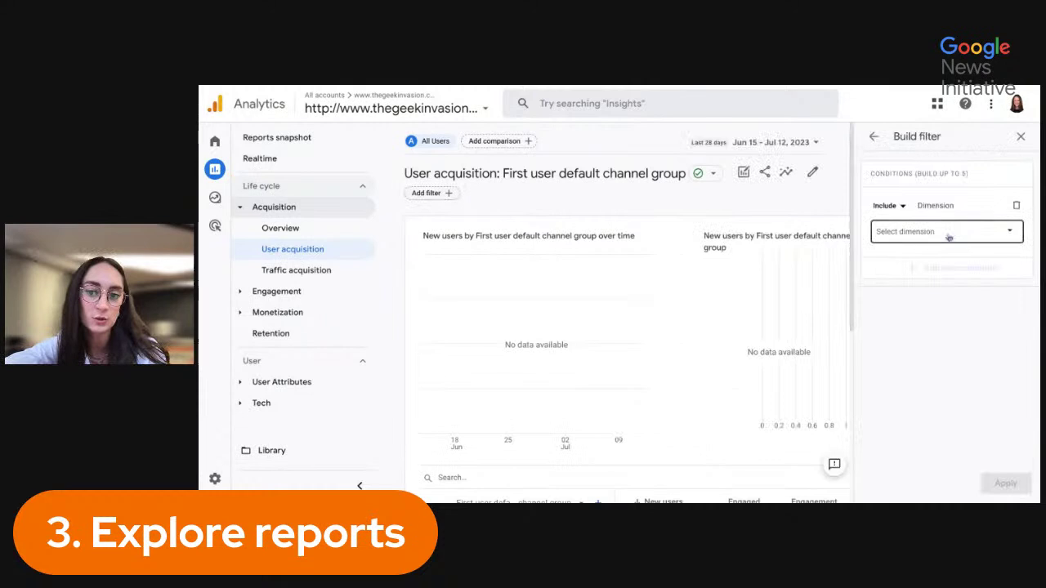
pyautogui.click(1020, 137)
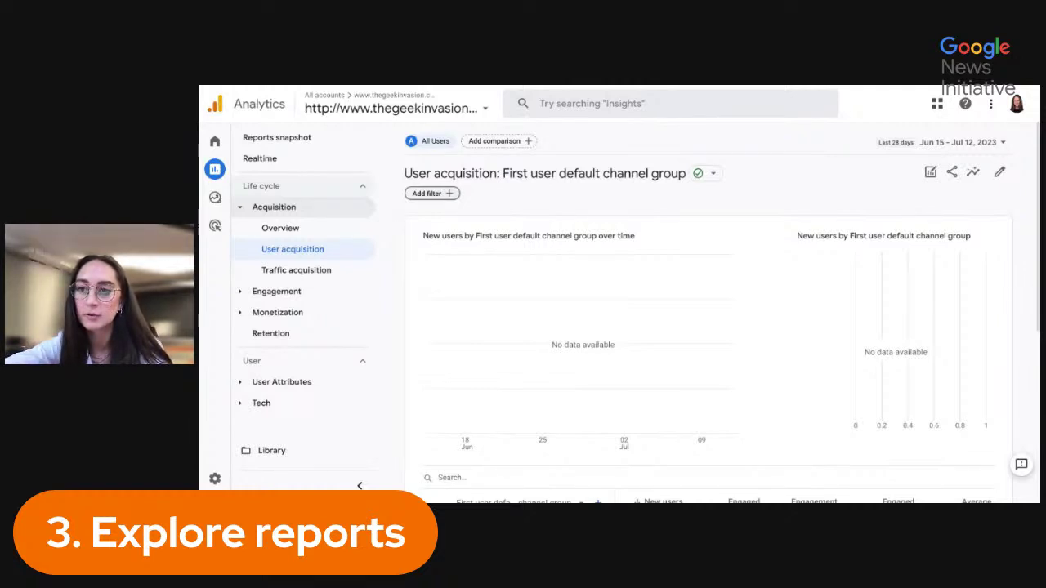
pyautogui.click(1001, 172)
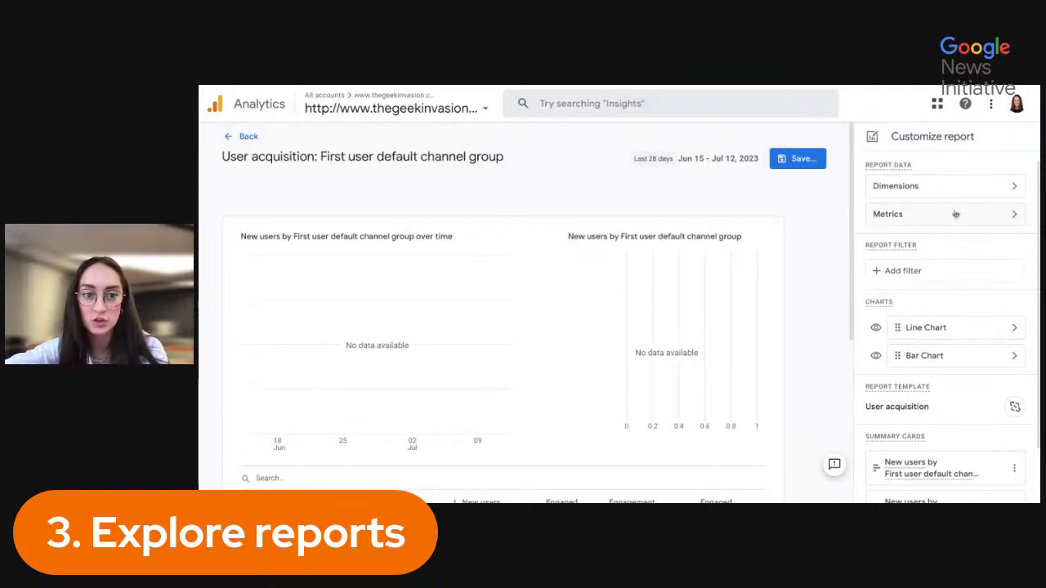
pyautogui.click(254, 137)
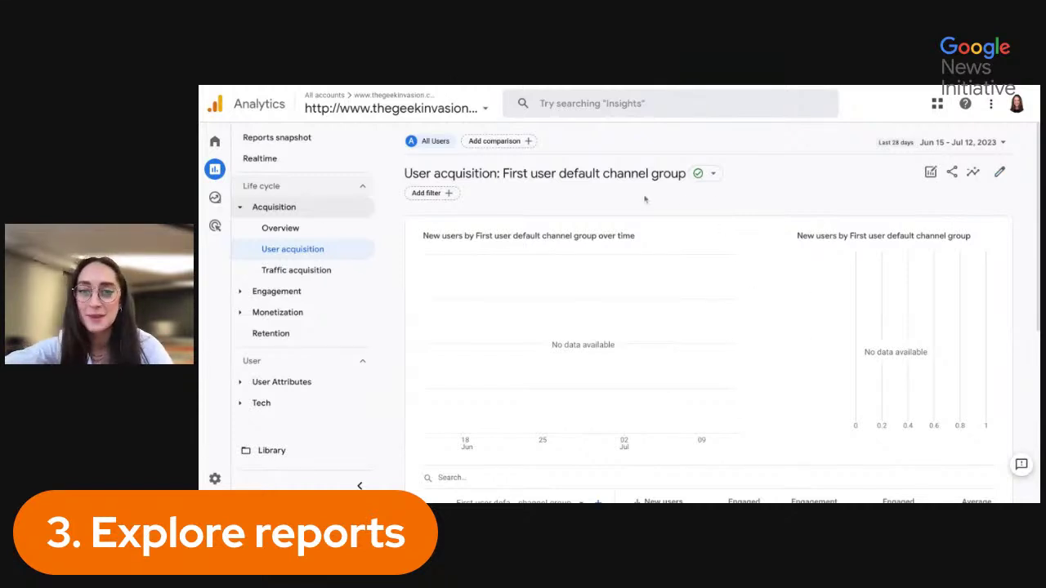
# Step: Open the Traffic acquisition report for GA4 - Google Merch Shop and examine its charts and table by session default channel group
pyautogui.scroll(-1, 555, 229)
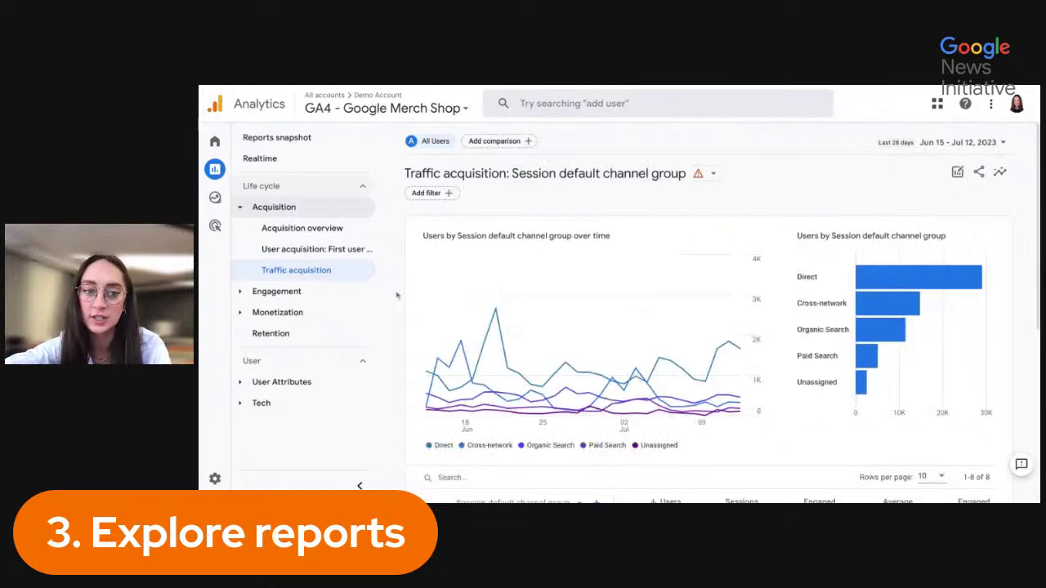
pyautogui.scroll(-1, 397, 295)
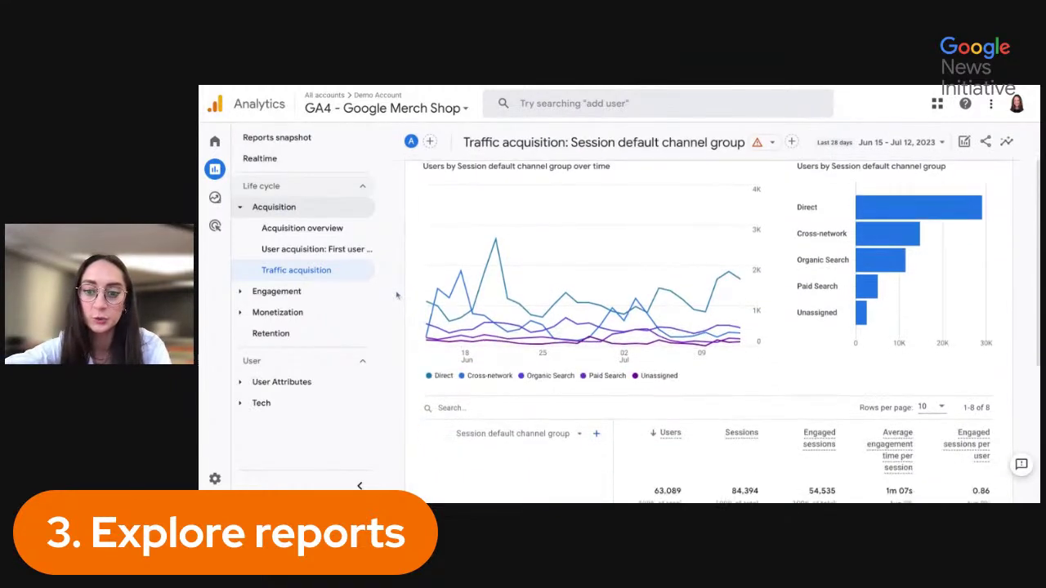
pyautogui.scroll(-3, 707, 327)
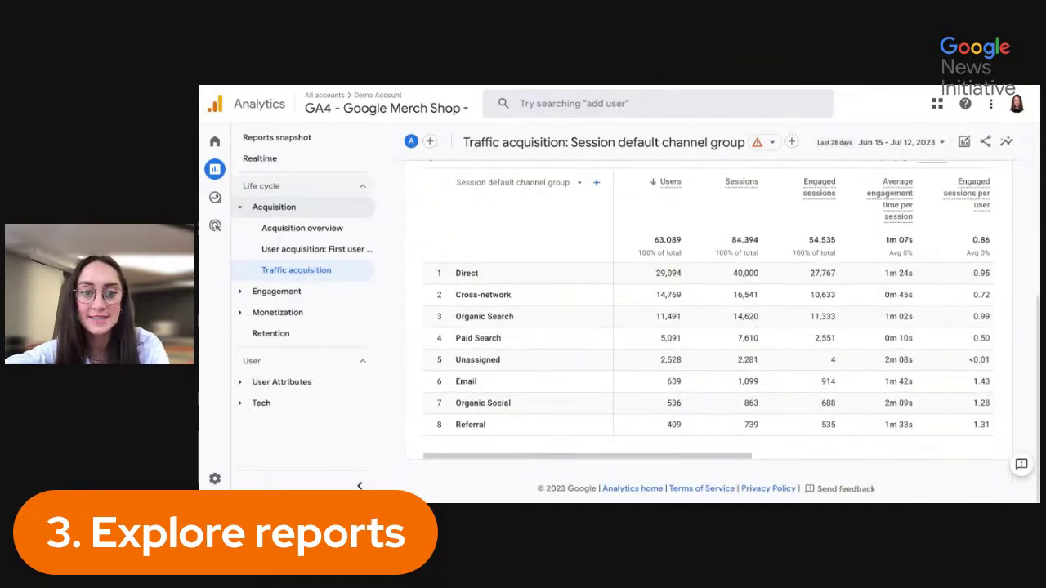
pyautogui.scroll(1, 520, 256)
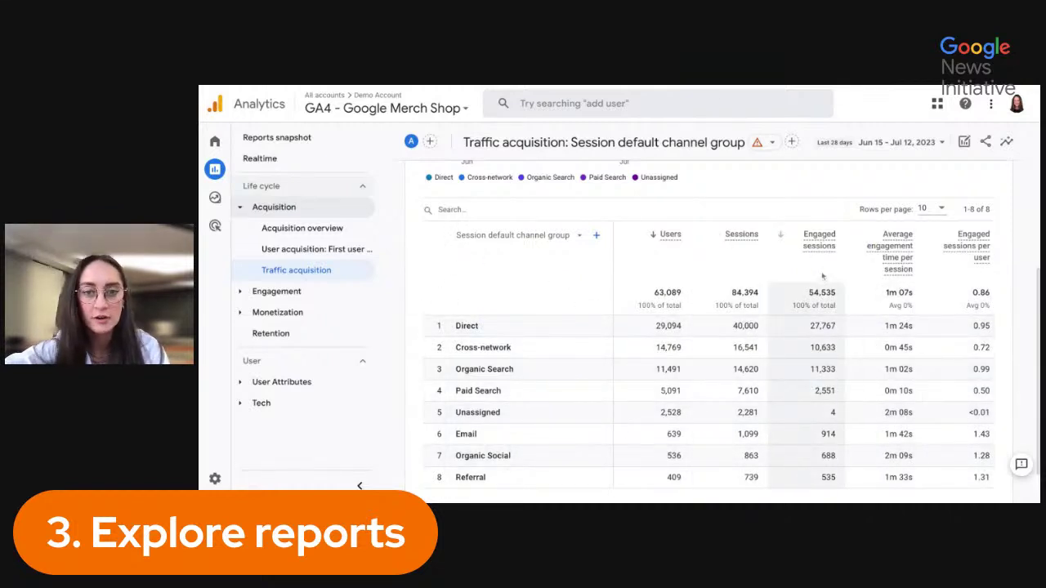
pyautogui.scroll(3, 735, 294)
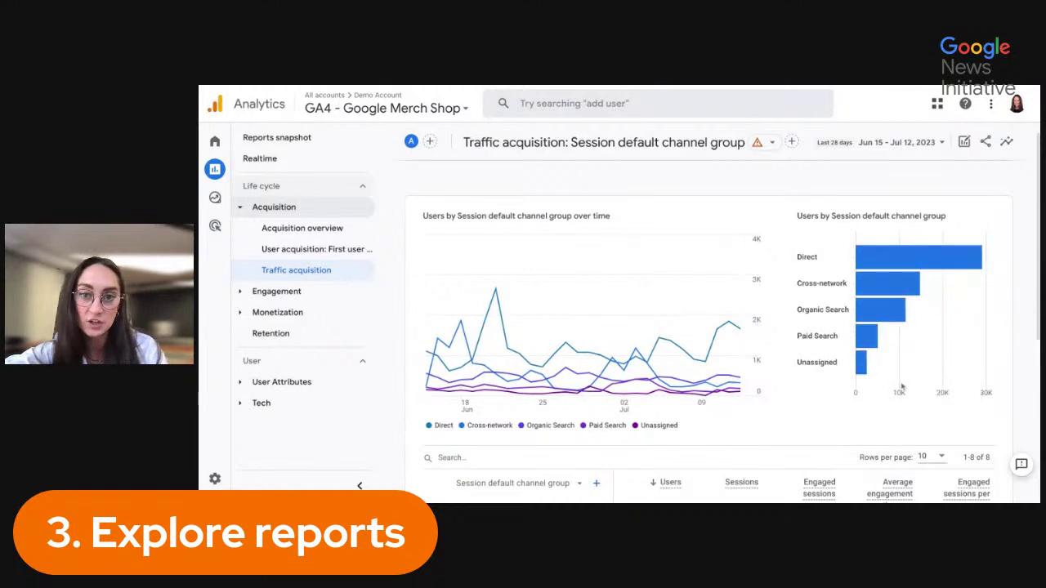
pyautogui.scroll(-1, 834, 405)
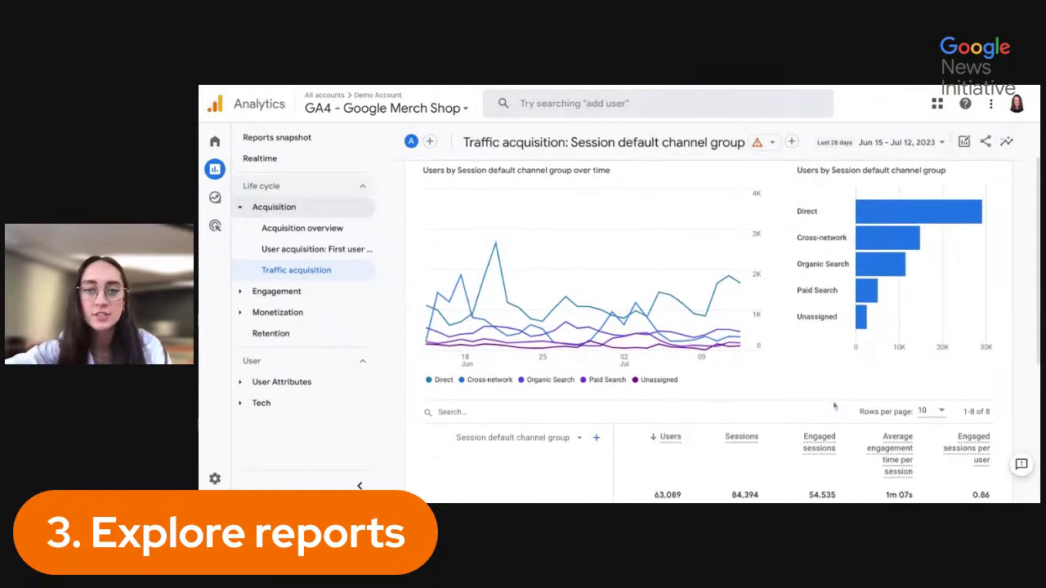
pyautogui.scroll(-5, 825, 401)
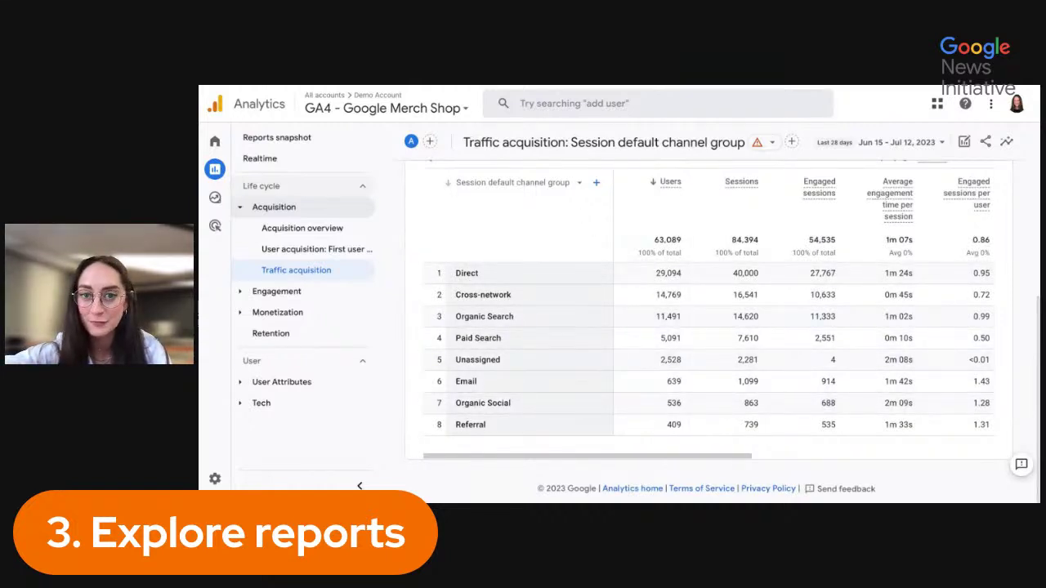
pyautogui.scroll(1, 672, 223)
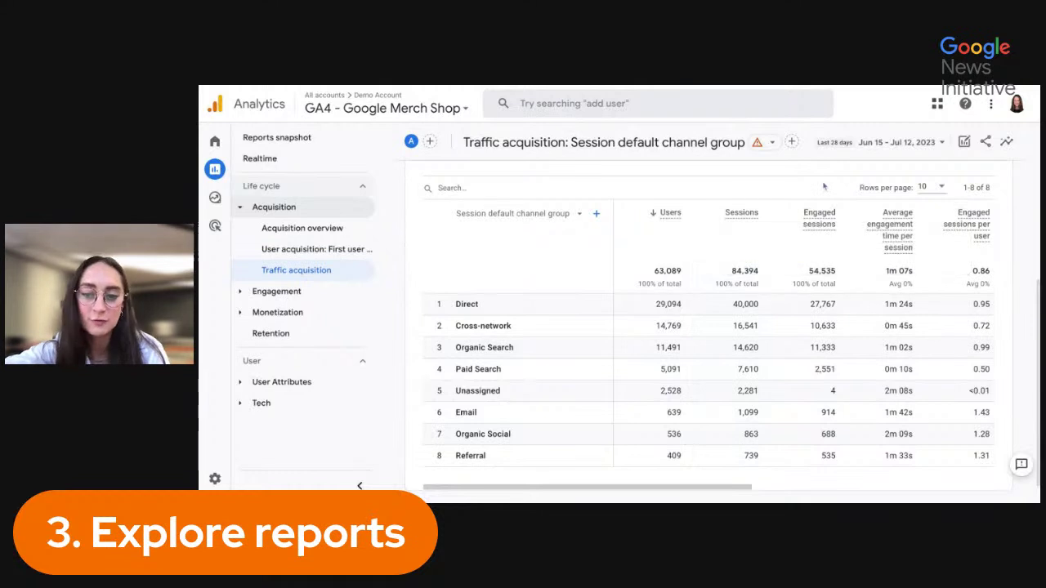
# Step: Examine the engagement, event count, conversions and revenue columns for each channel in the Traffic acquisition table
pyautogui.moveTo(823, 225)
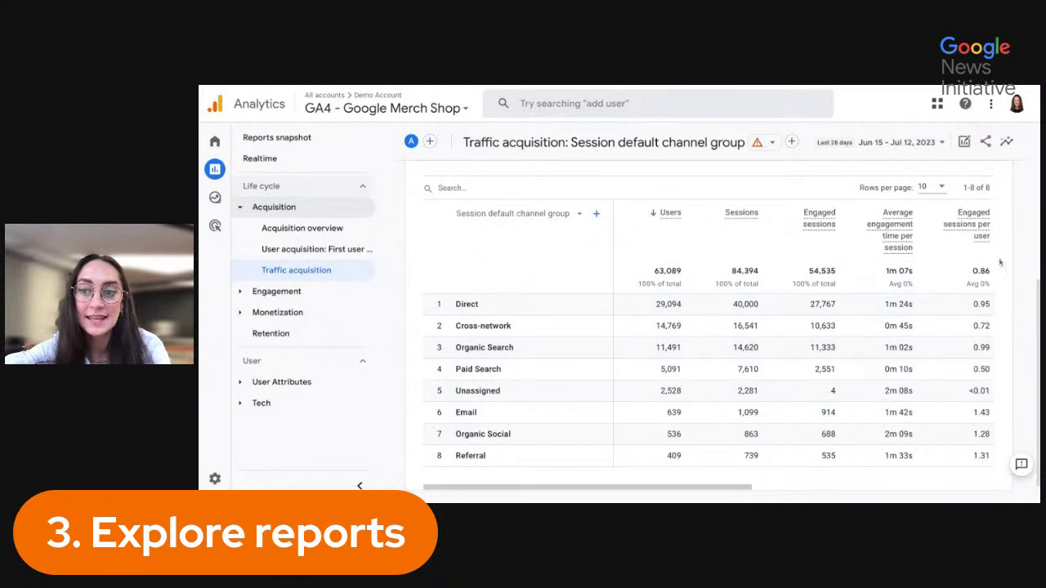
pyautogui.hscroll(3, 964, 278)
pyautogui.hscroll(5, 953, 279)
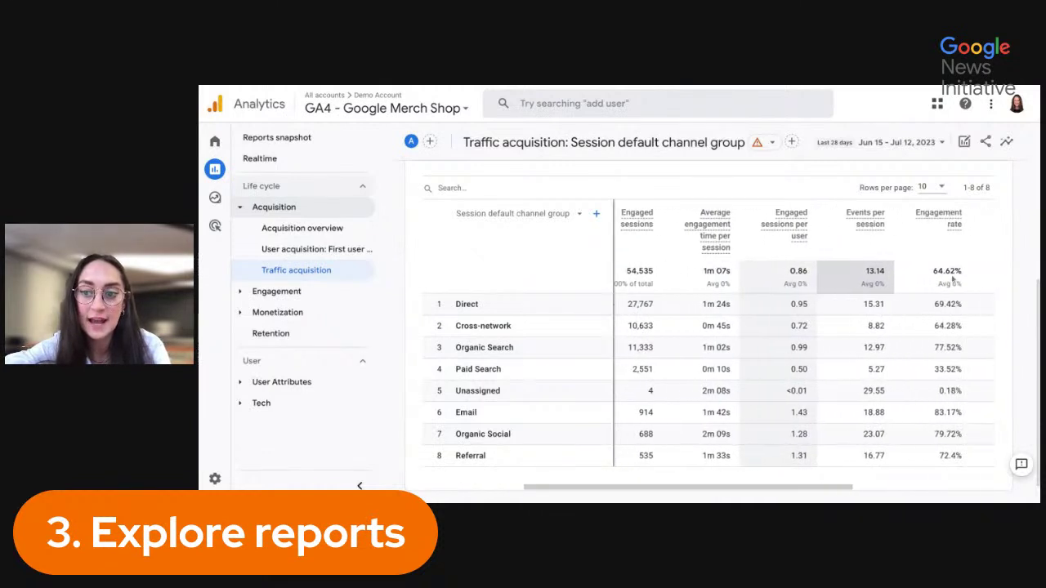
pyautogui.hscroll(2, 952, 280)
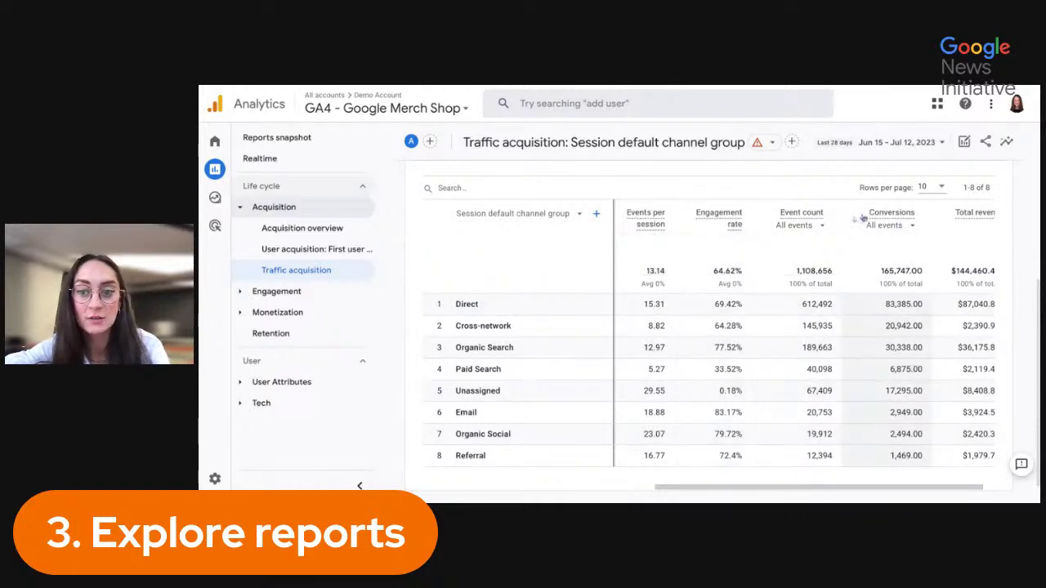
# Step: Limit the Event count column to Scroll, switch it to add_payment_info, and view the Conversions column's event choices without changing them
pyautogui.hscroll(1, 989, 249)
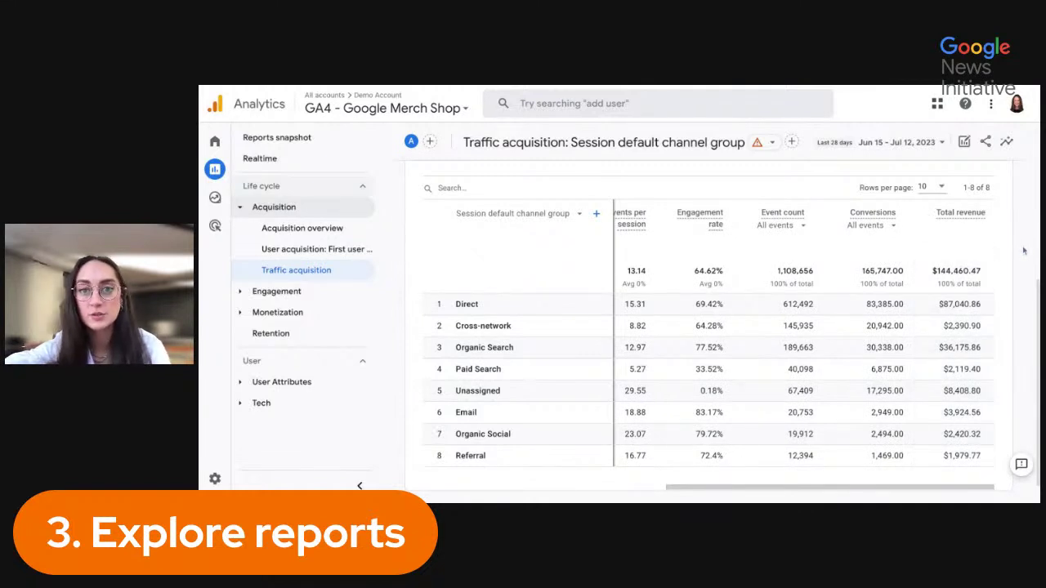
pyautogui.click(802, 226)
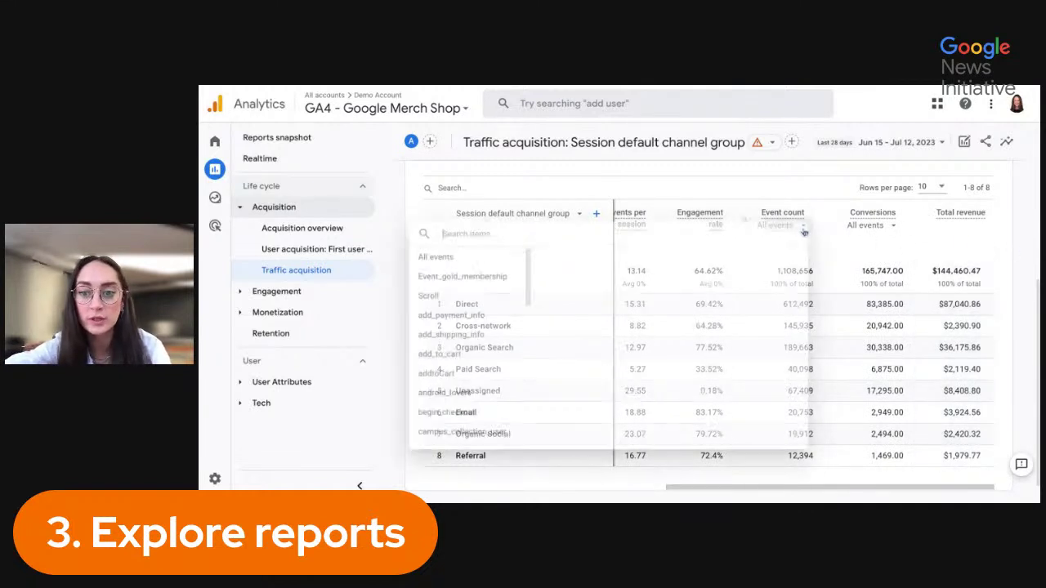
pyautogui.click(470, 296)
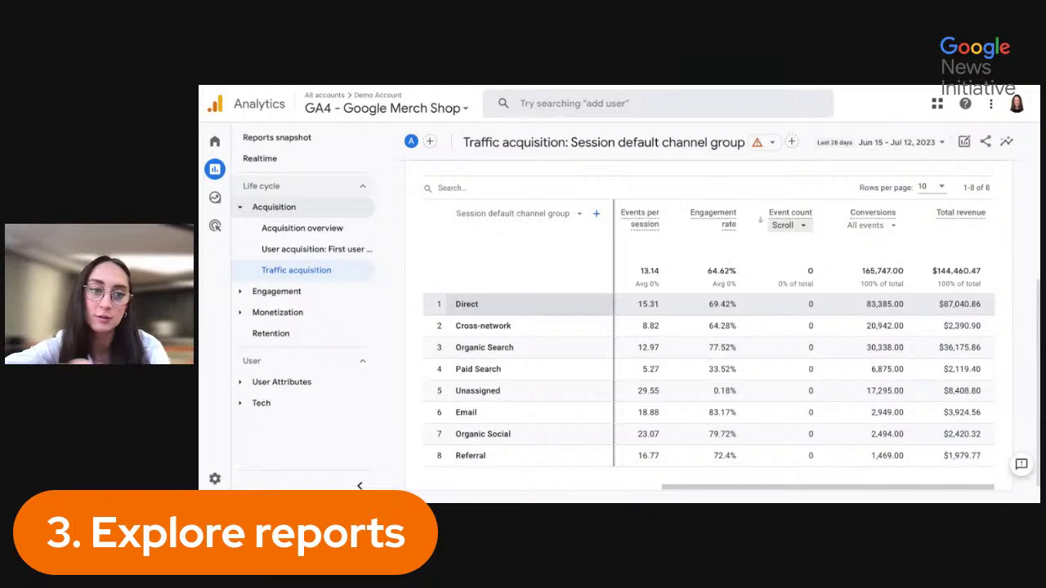
pyautogui.click(802, 227)
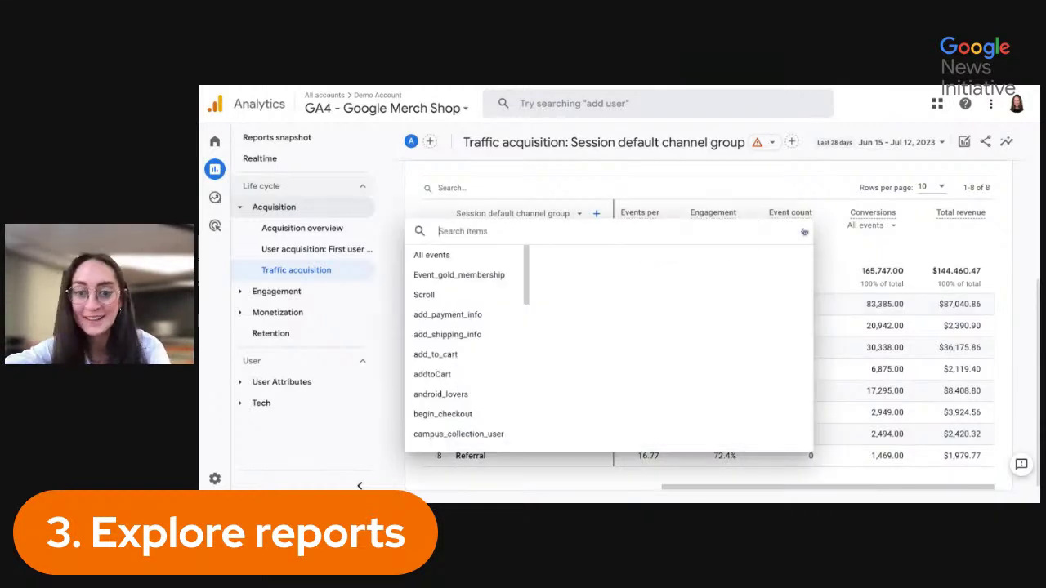
pyautogui.click(477, 315)
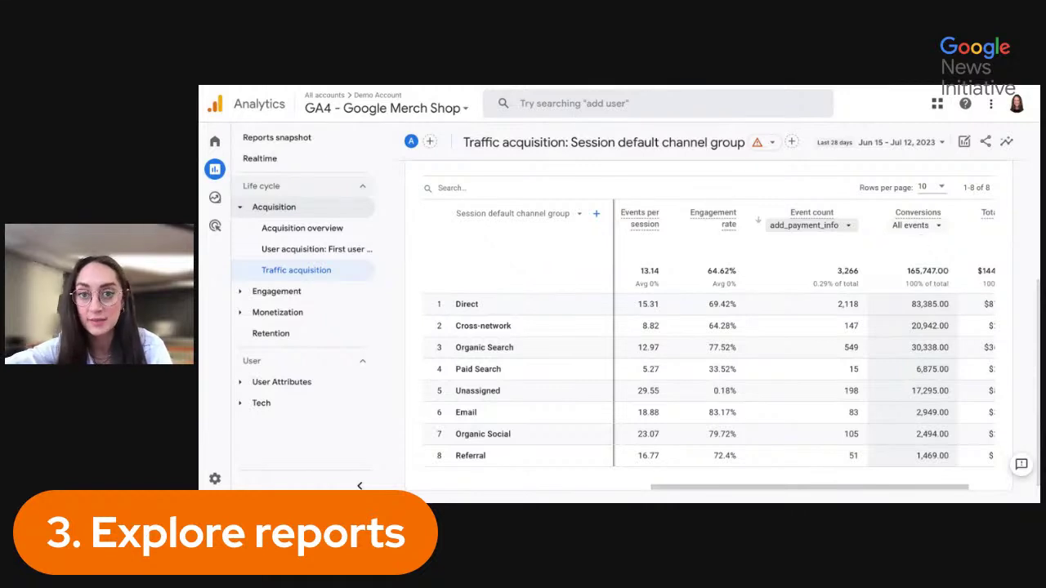
pyautogui.click(932, 228)
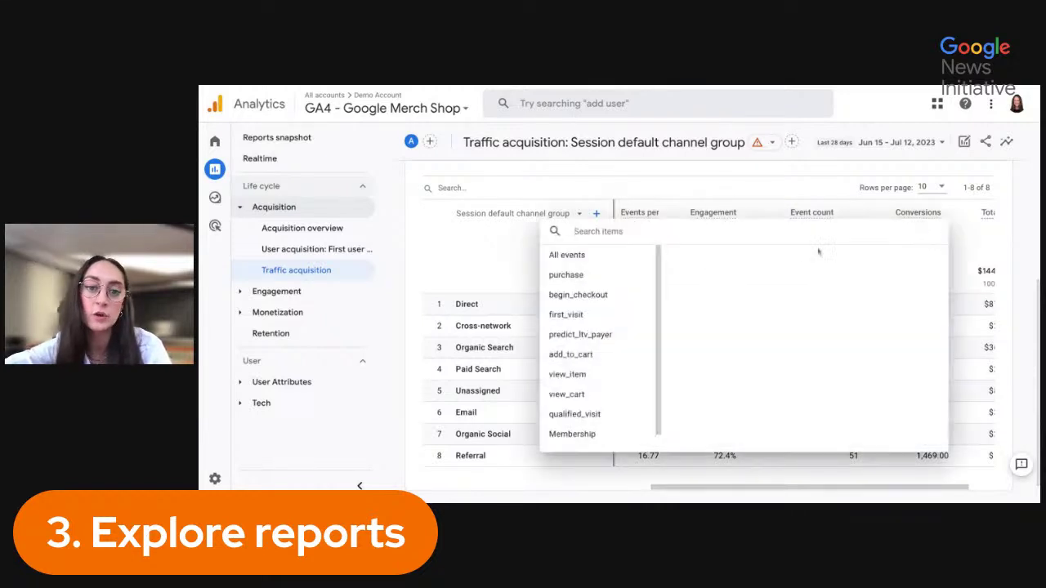
pyautogui.click(628, 189)
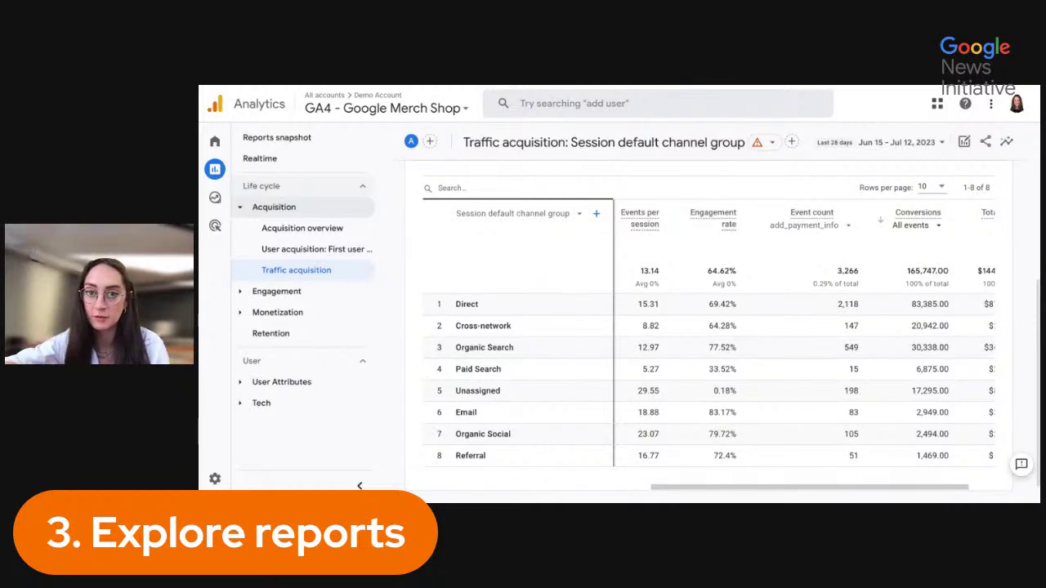
# Step: Open the Engagement overview report and browse its average engagement time and engaged sessions metrics
pyautogui.click(285, 214)
pyautogui.click(284, 229)
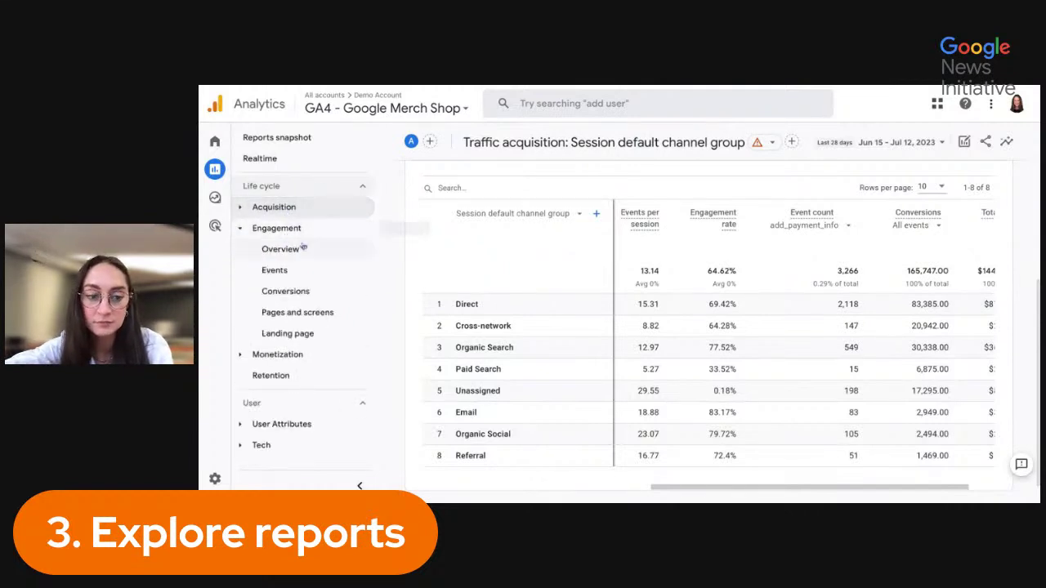
pyautogui.click(303, 247)
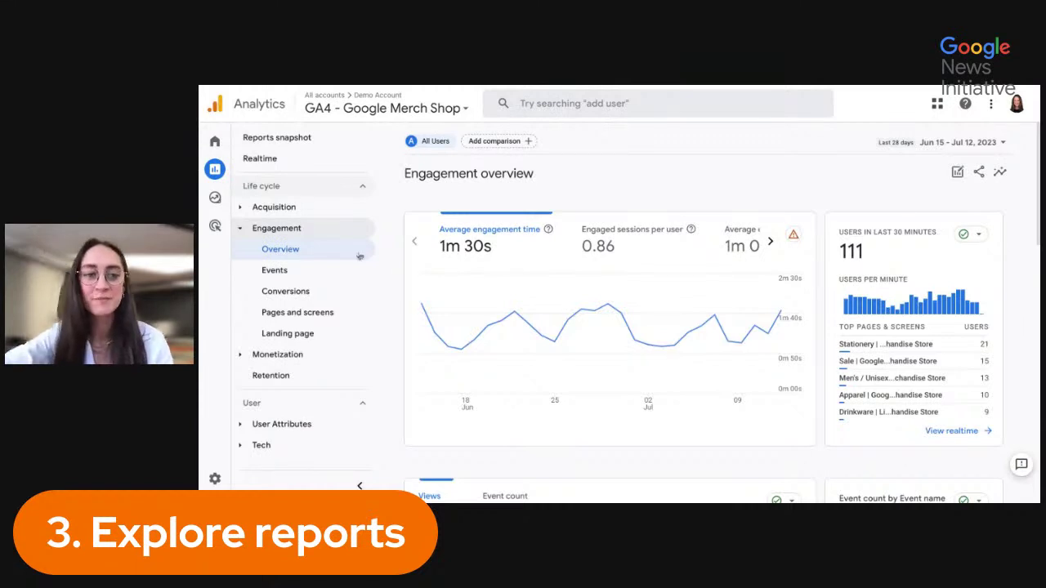
pyautogui.scroll(-1, 391, 264)
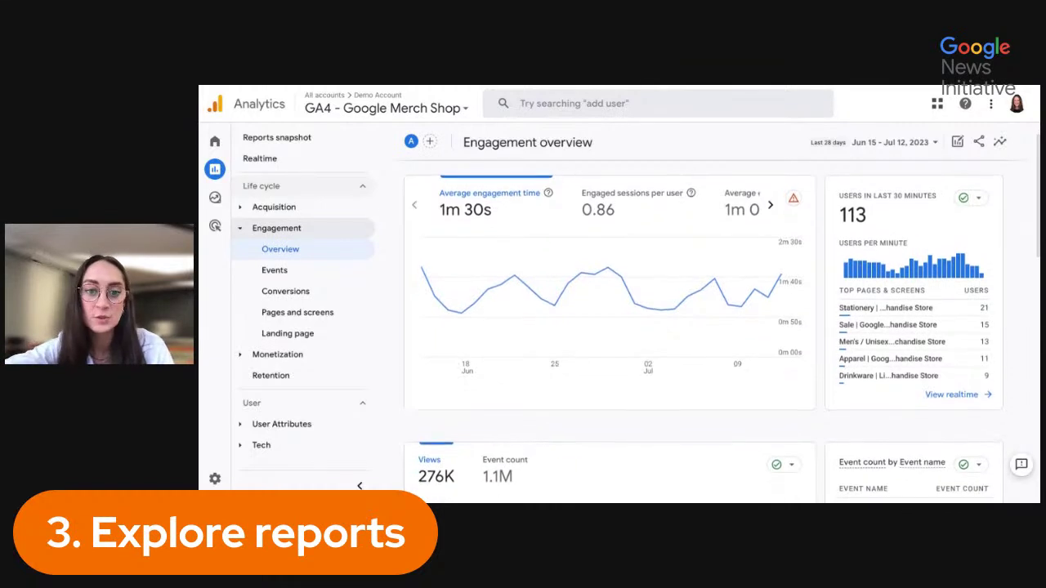
pyautogui.scroll(1, 491, 266)
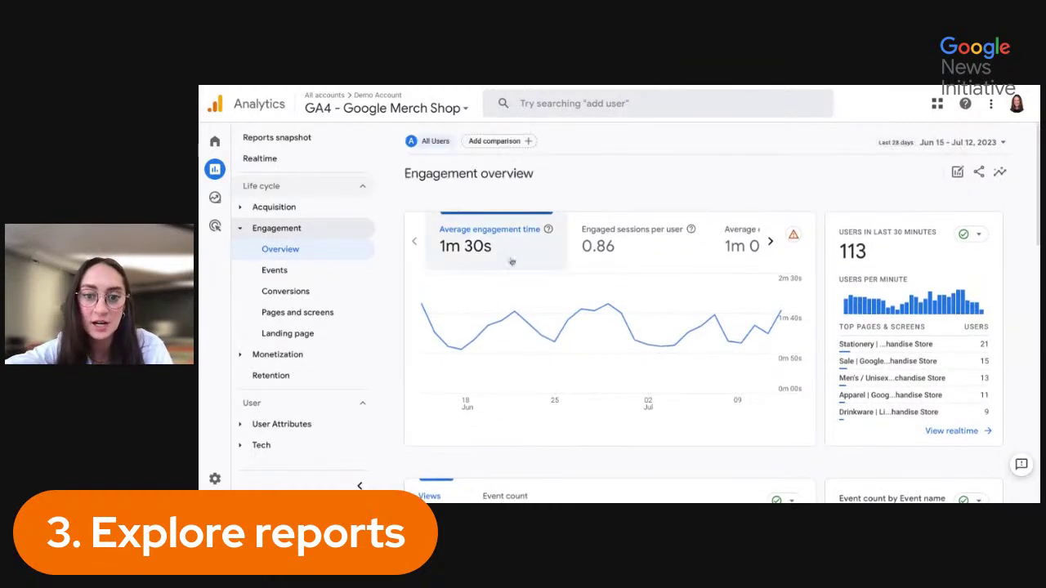
pyautogui.click(770, 243)
# Step: Show the Event count trend in the Views chart and examine the page title, user activity and user stickiness cards
pyautogui.scroll(-5, 530, 241)
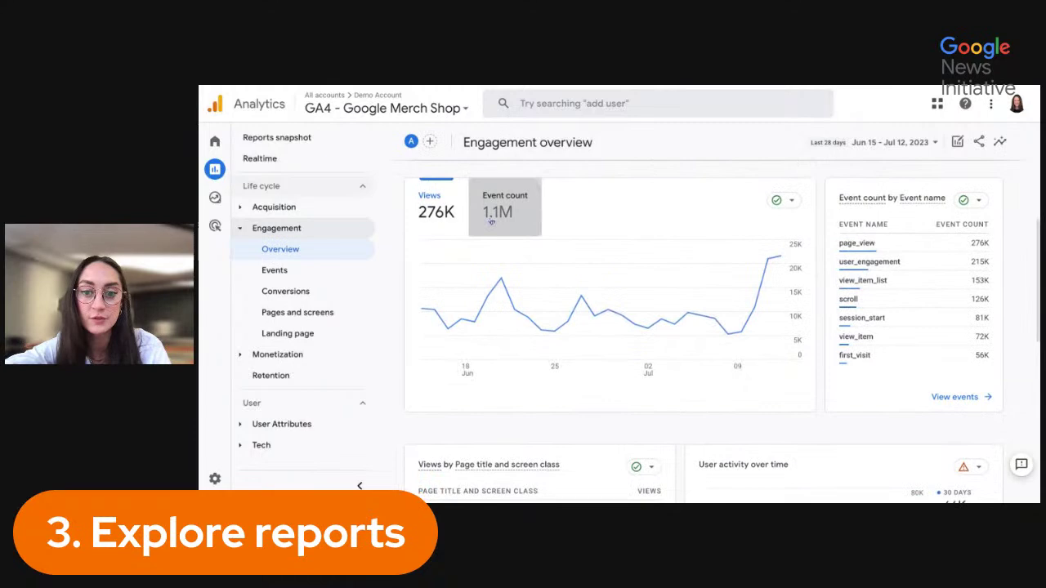
pyautogui.click(495, 214)
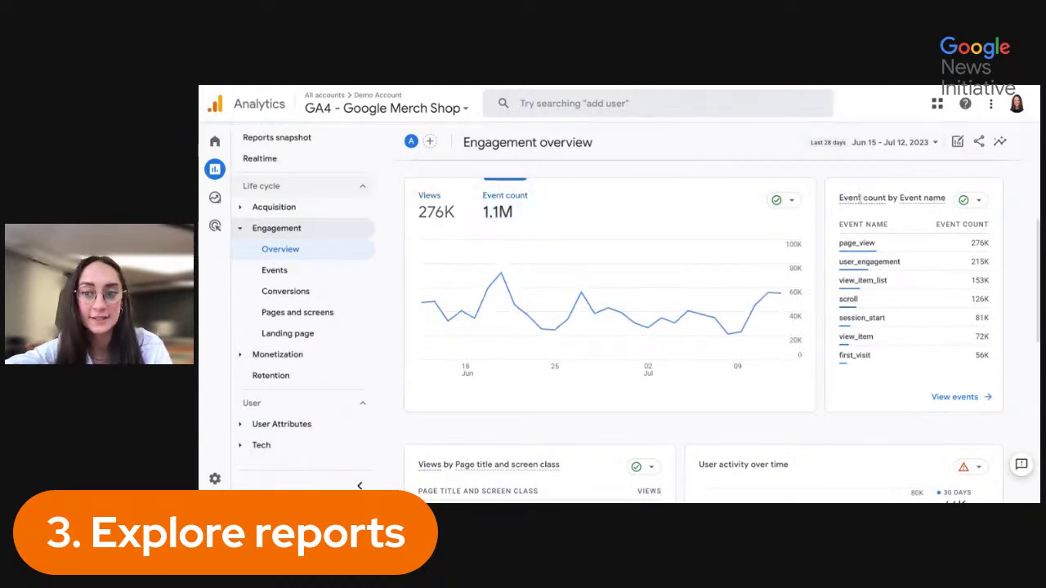
pyautogui.scroll(-3, 907, 335)
pyautogui.scroll(-2, 921, 328)
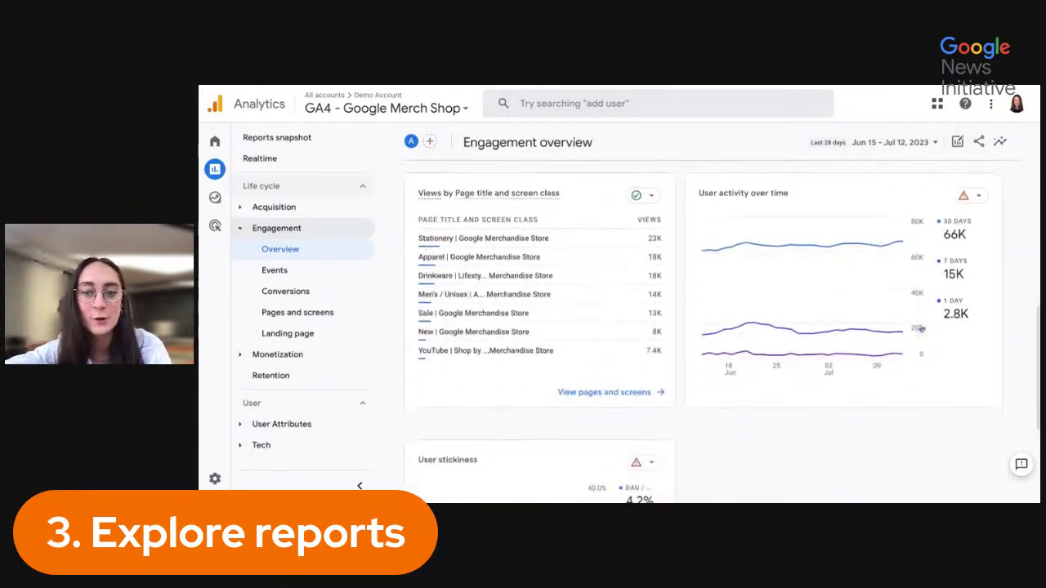
pyautogui.scroll(-4, 805, 412)
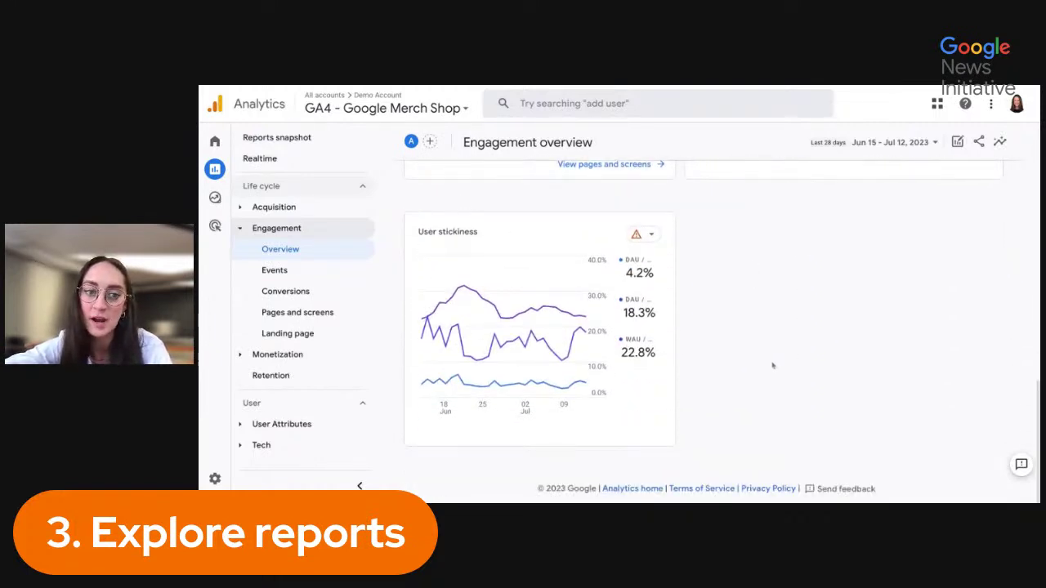
# Step: Open the Events report under Engagement and page through the event name table
pyautogui.click(315, 277)
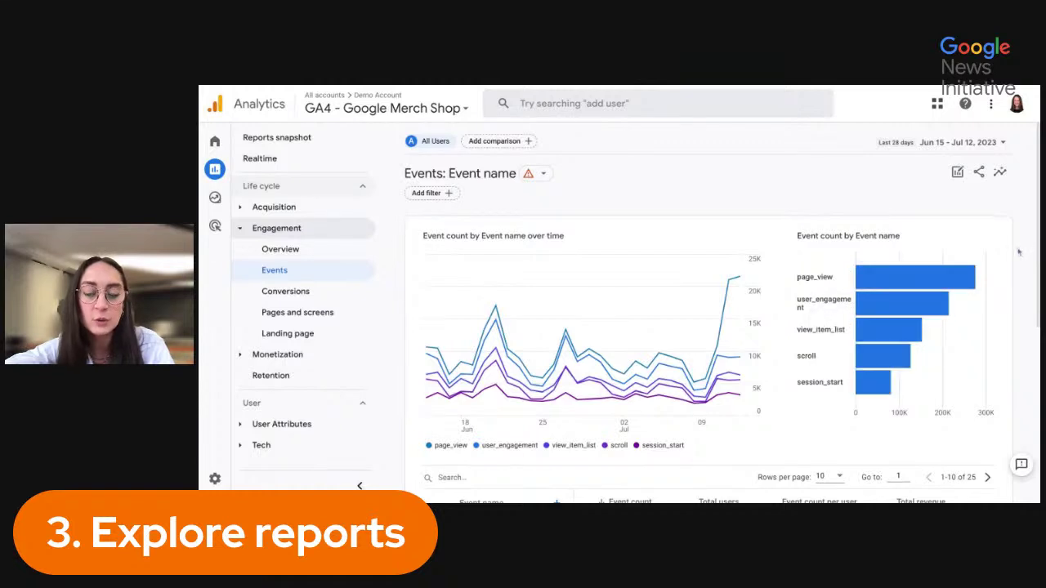
pyautogui.scroll(-3, 1021, 237)
pyautogui.scroll(-1, 1019, 252)
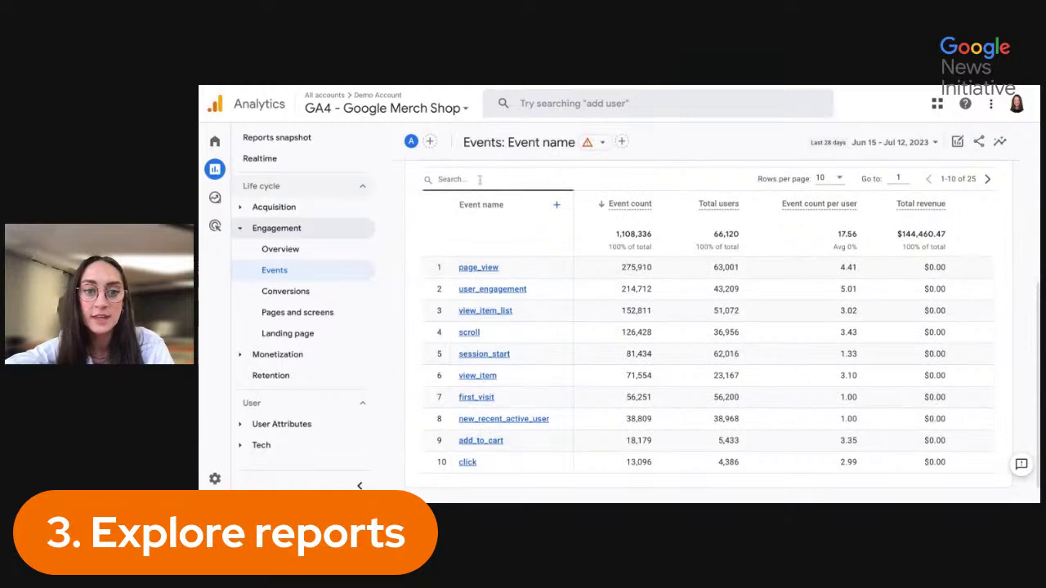
pyautogui.click(479, 179)
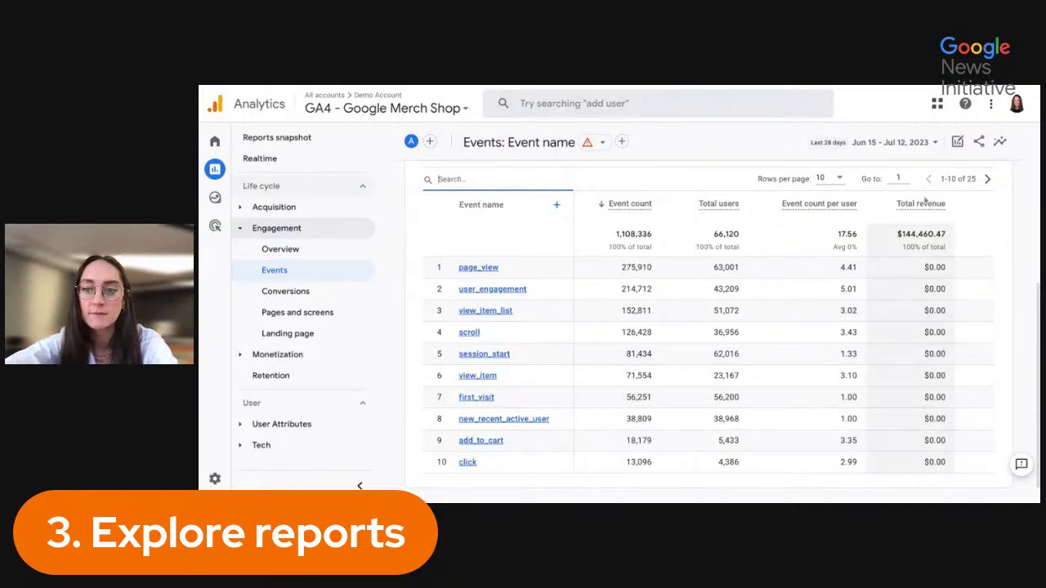
pyautogui.click(987, 180)
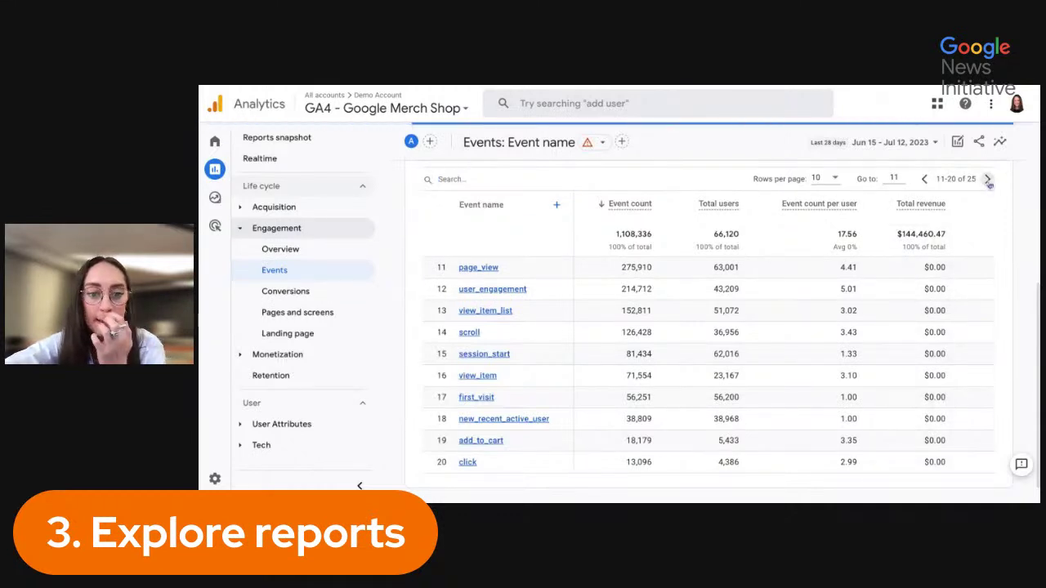
pyautogui.click(926, 179)
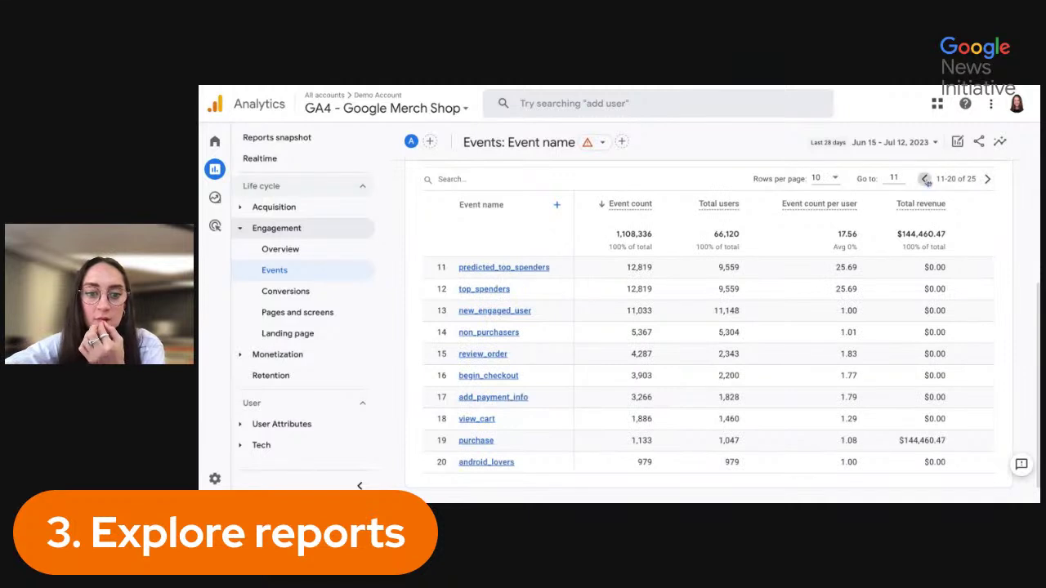
# Step: Search the Events table for review_order and clear the search
pyautogui.click(485, 180)
pyautogui.write('re')
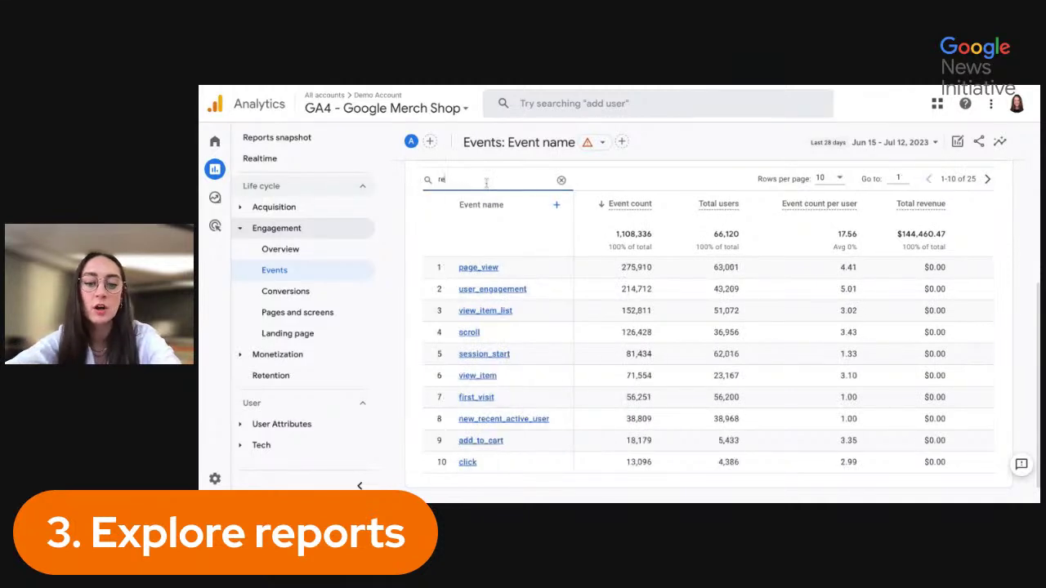
pyautogui.write('view_order')
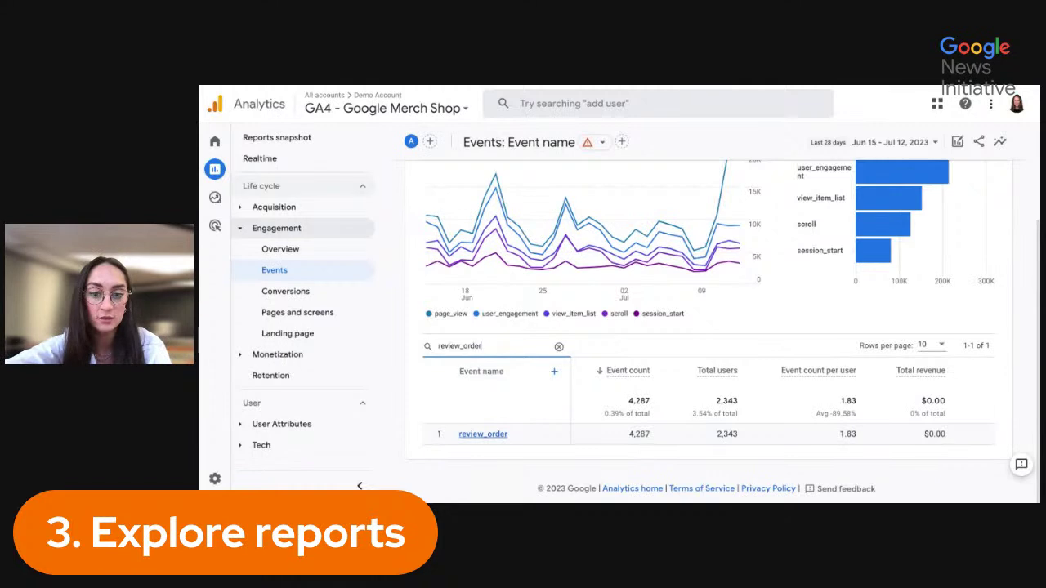
pyautogui.click(559, 348)
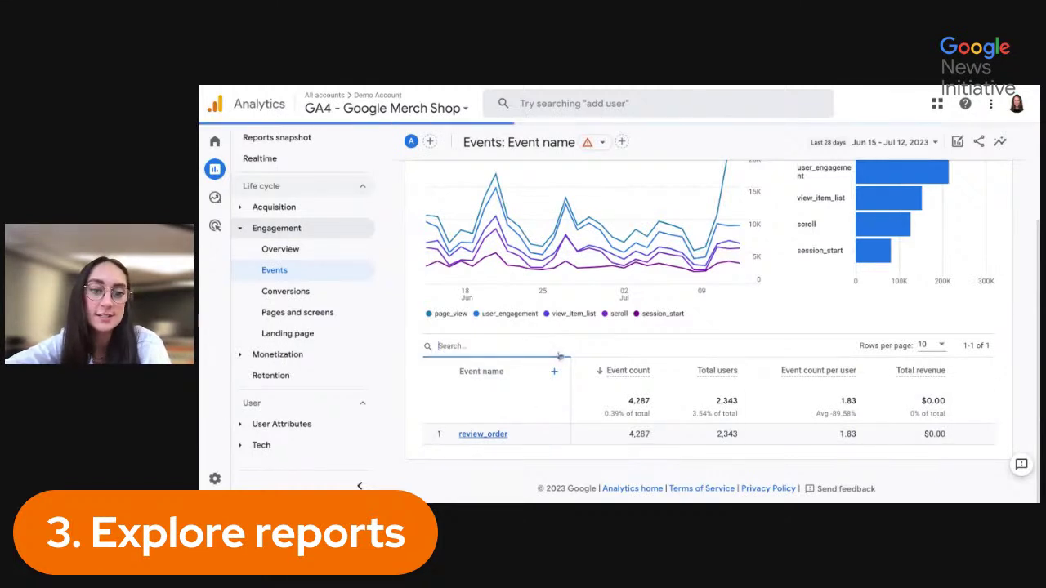
# Step: Add Device from the Platform / device dimensions as a secondary dimension in the Events table
pyautogui.scroll(-2, 560, 355)
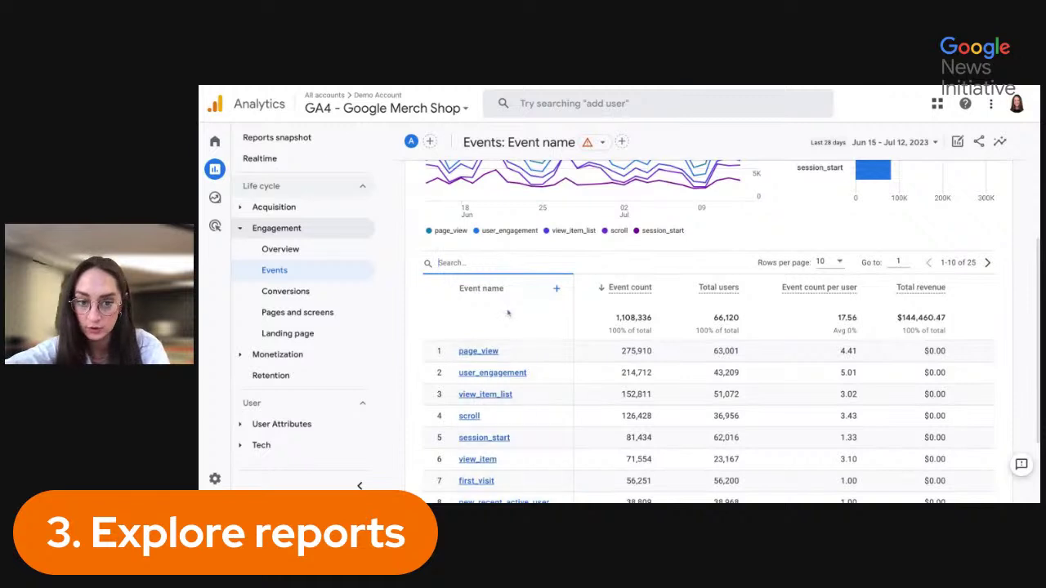
pyautogui.click(556, 292)
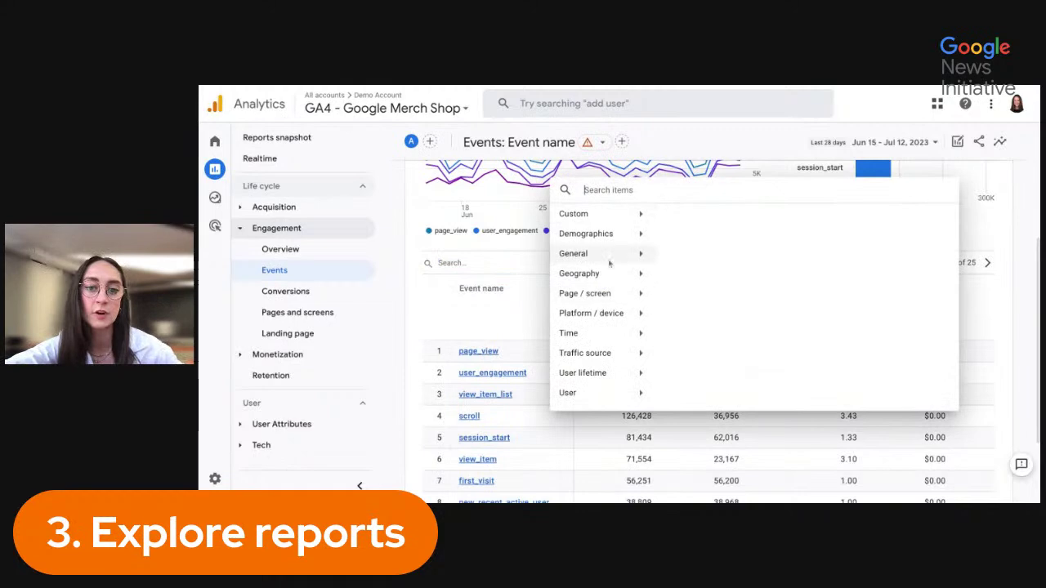
pyautogui.click(625, 318)
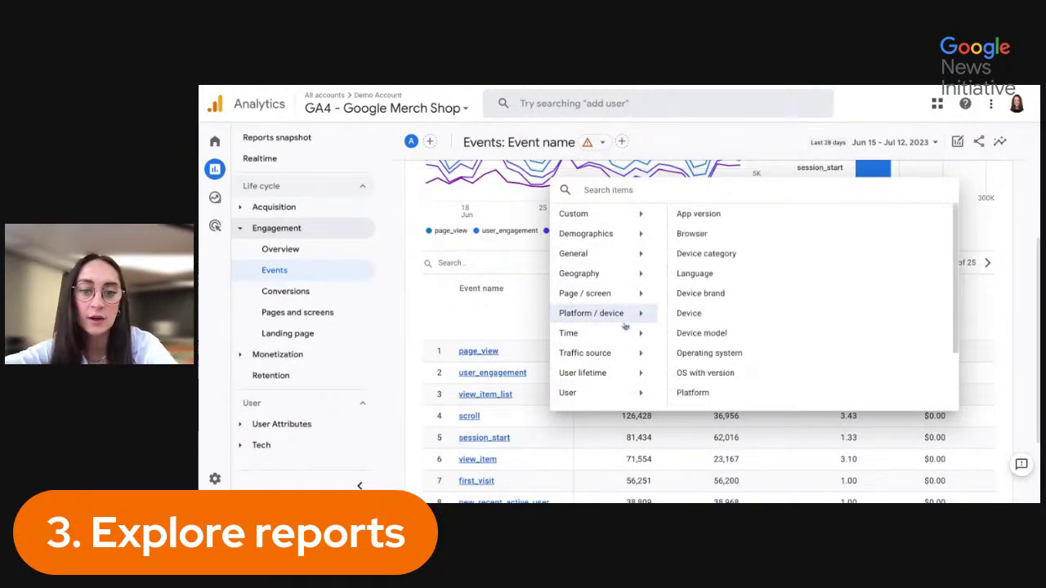
pyautogui.click(730, 319)
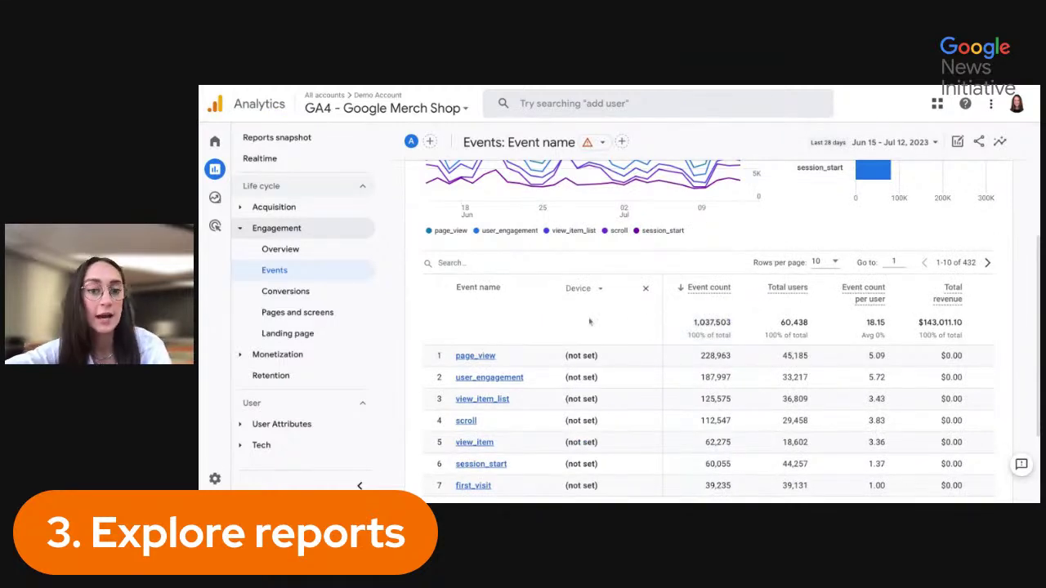
pyautogui.scroll(-1, 589, 322)
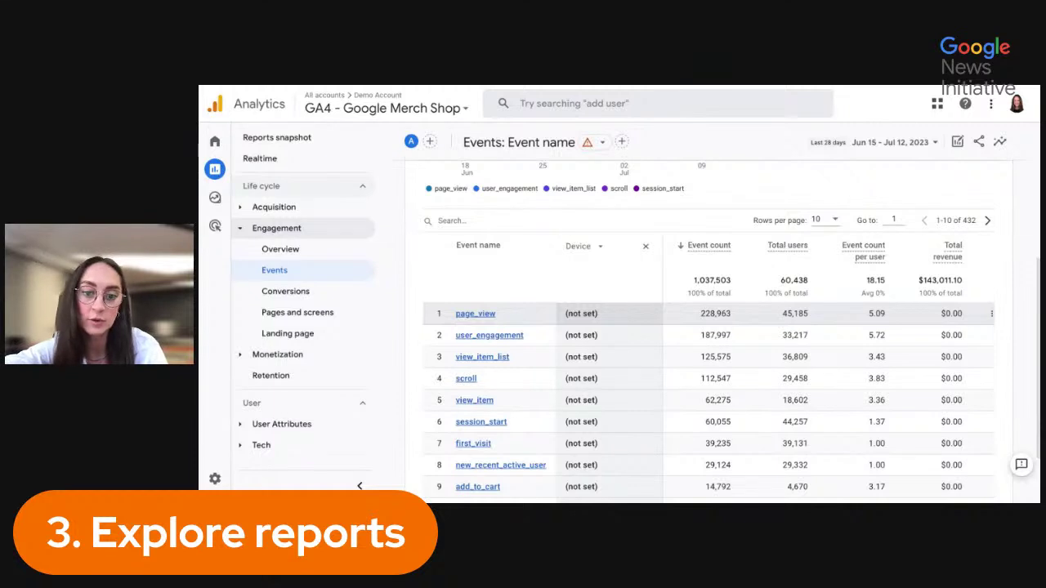
# Step: Set the Events table's secondary dimension to Country and examine the event rows by country
pyautogui.click(593, 246)
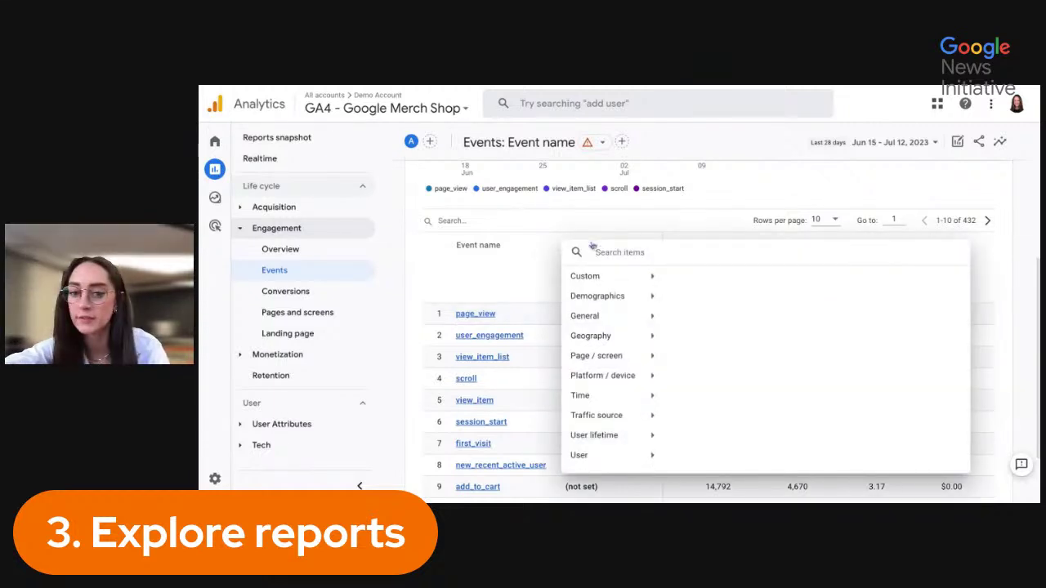
pyautogui.moveTo(621, 336)
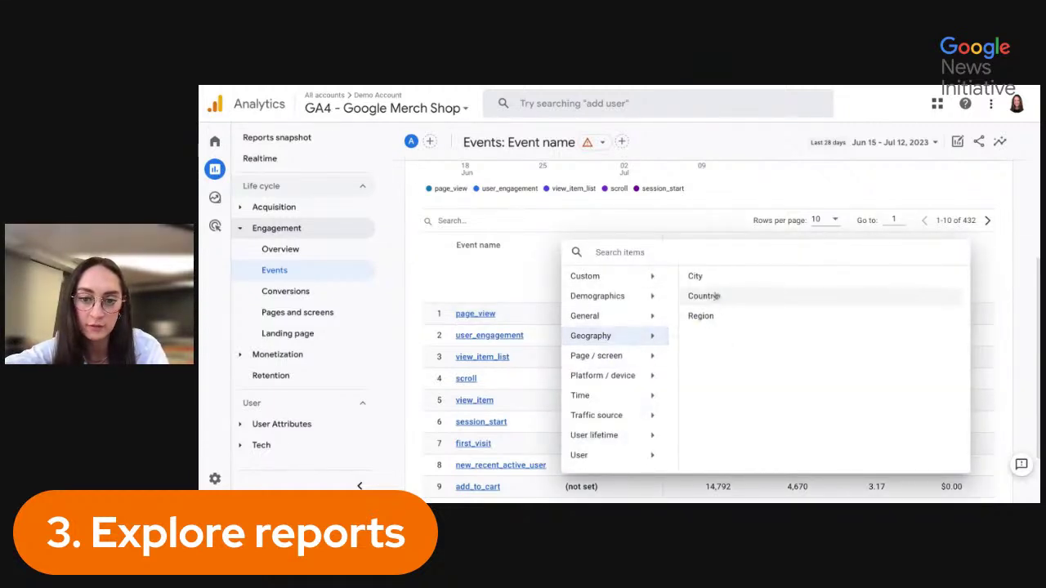
pyautogui.click(714, 296)
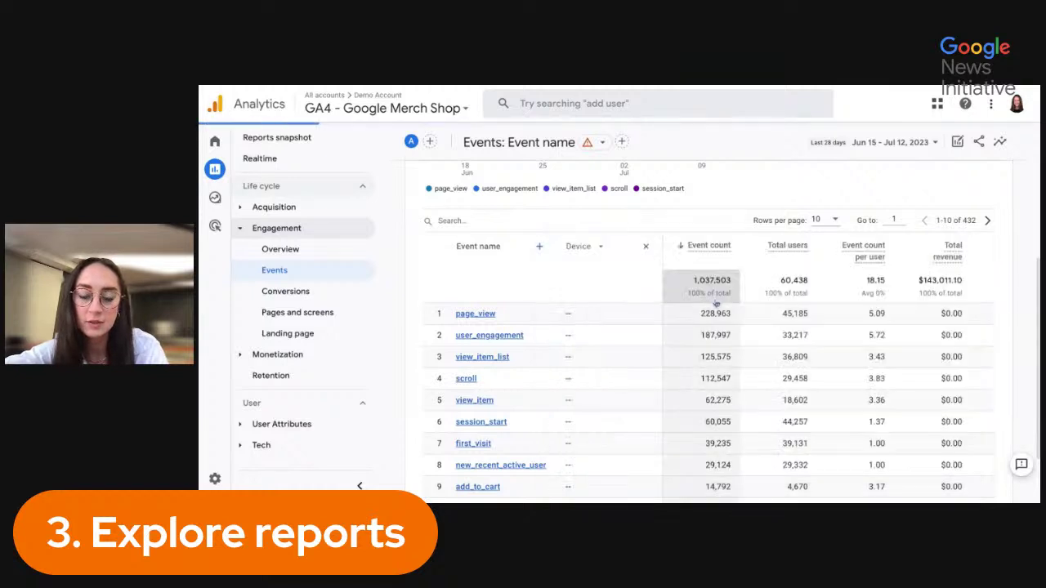
pyautogui.click(594, 246)
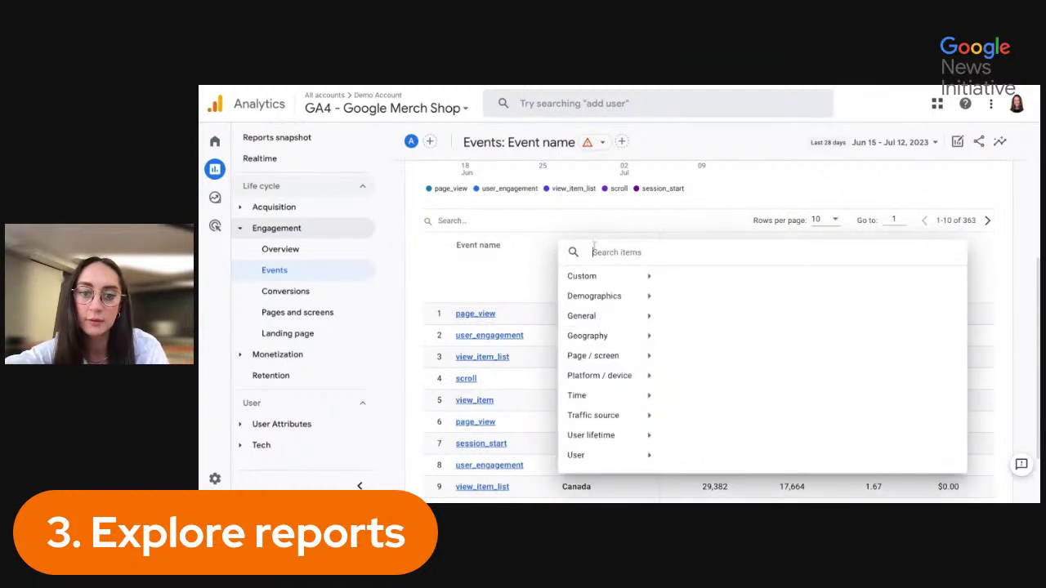
pyautogui.press('Escape')
pyautogui.scroll(-2, 607, 335)
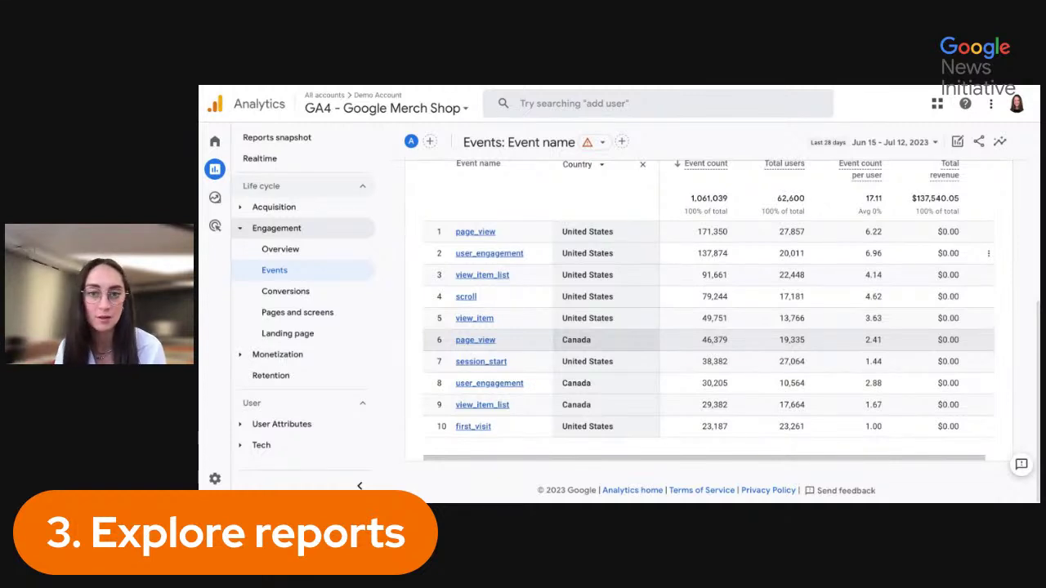
# Step: View the Conversions report under Engagement and return to the Events report
pyautogui.click(353, 291)
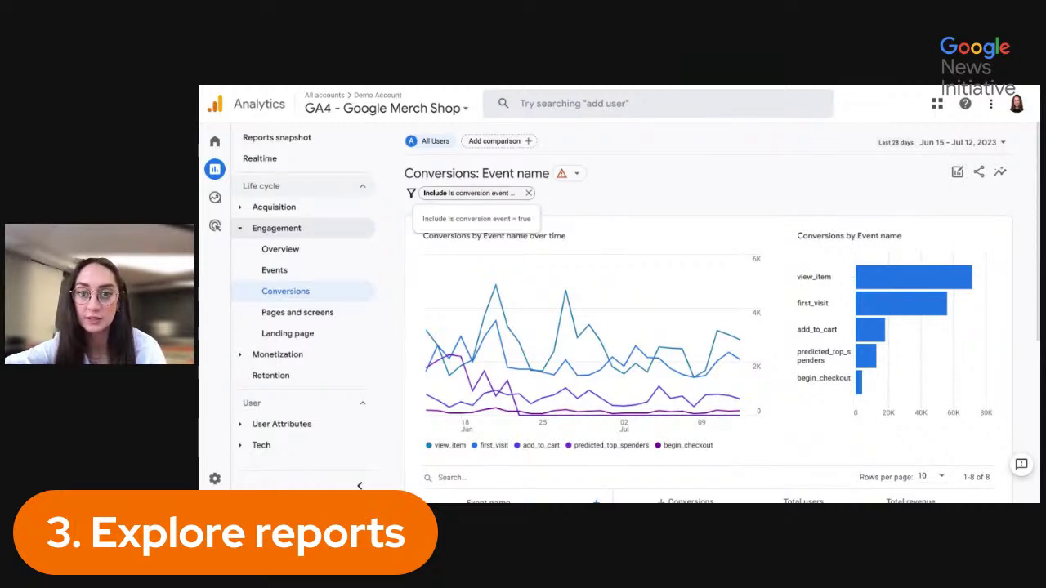
pyautogui.click(342, 272)
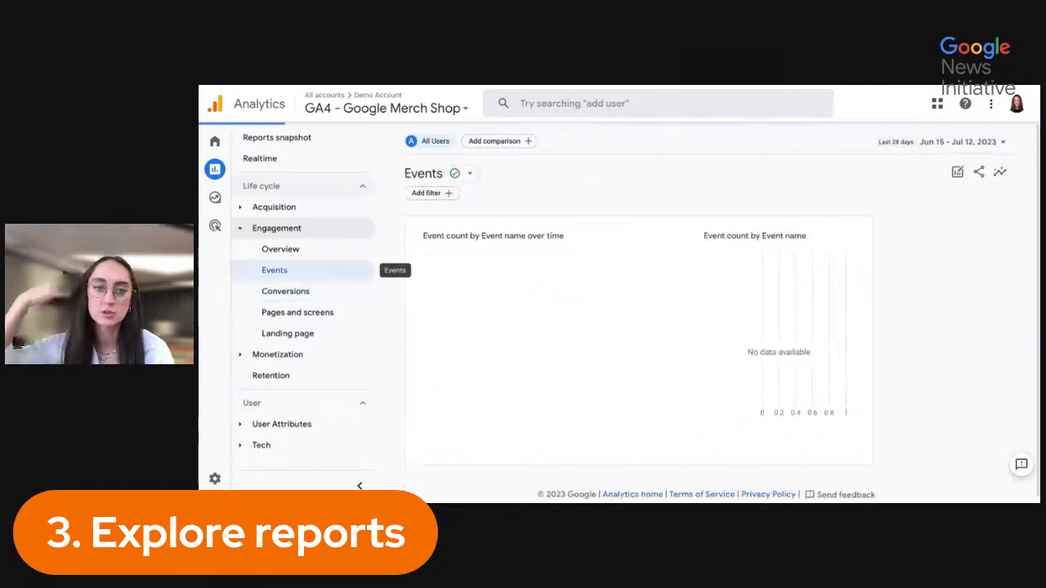
# Step: Filter the Events report to include only the Stream name North America & Canada Website
pyautogui.click(449, 194)
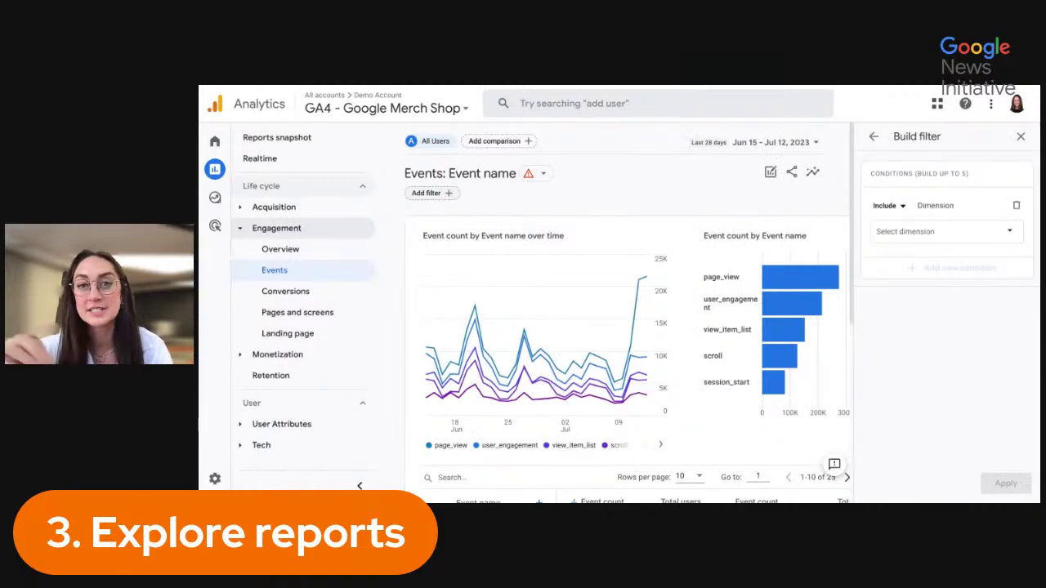
pyautogui.click(953, 232)
pyautogui.scroll(-2, 945, 322)
pyautogui.scroll(-6, 945, 322)
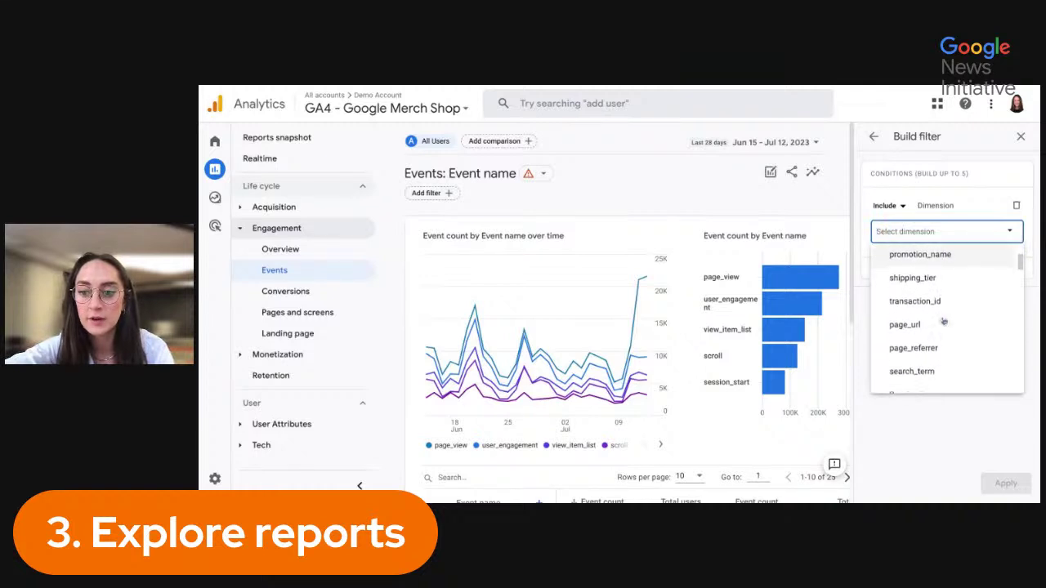
pyautogui.scroll(-5, 945, 322)
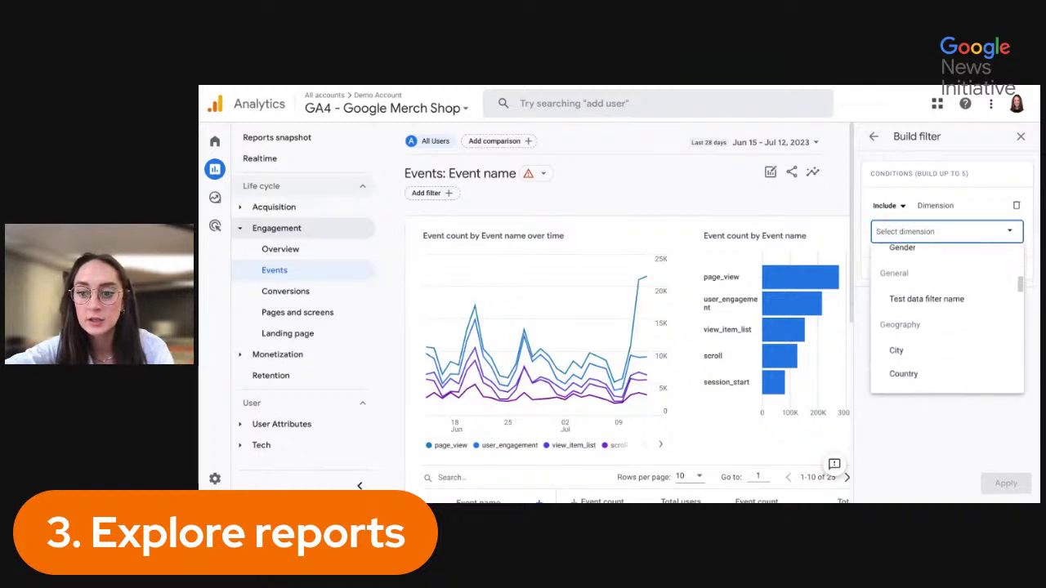
pyautogui.scroll(-4, 945, 322)
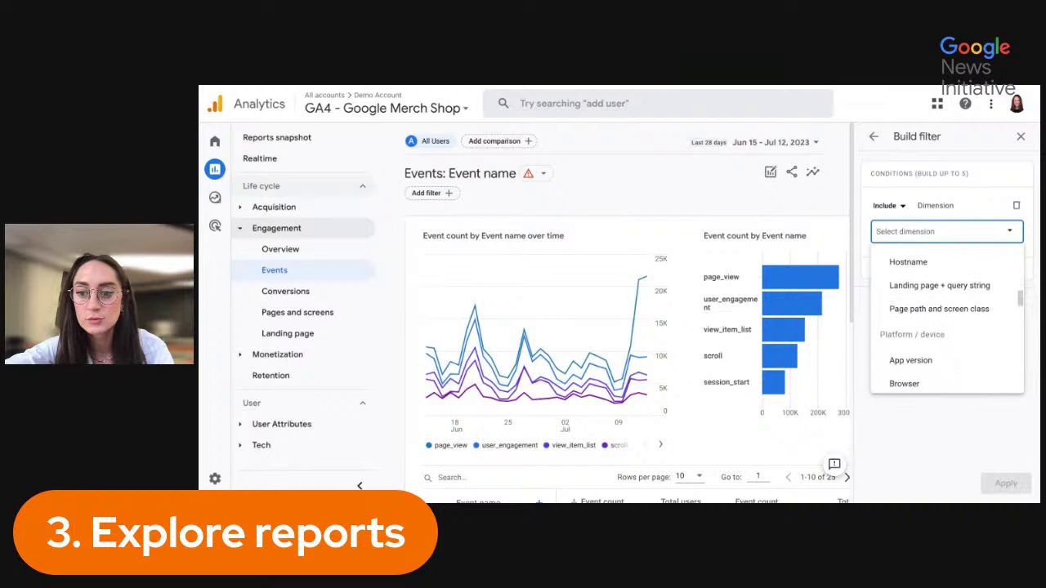
pyautogui.scroll(-5, 946, 322)
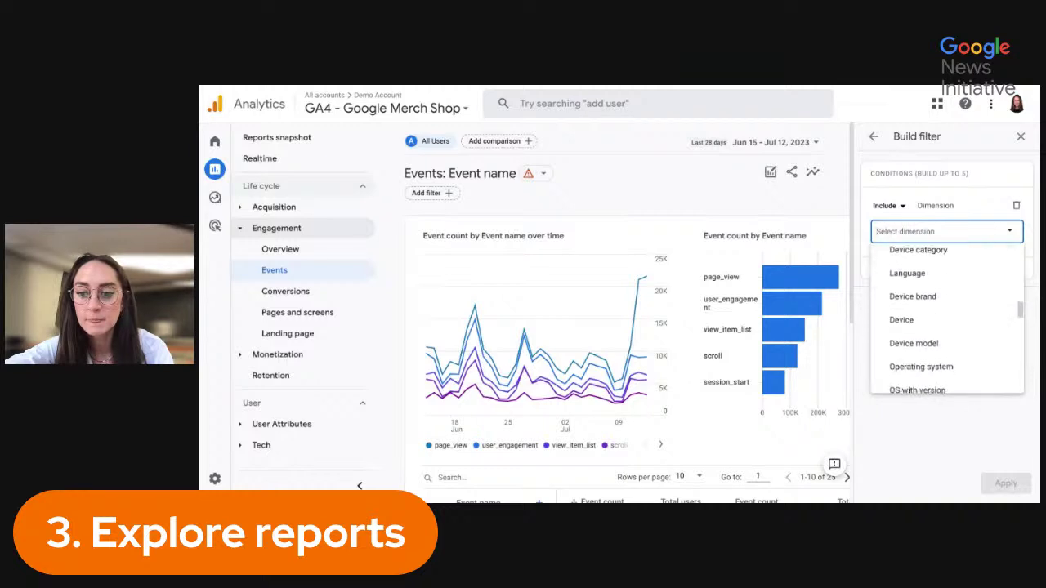
pyautogui.click(913, 307)
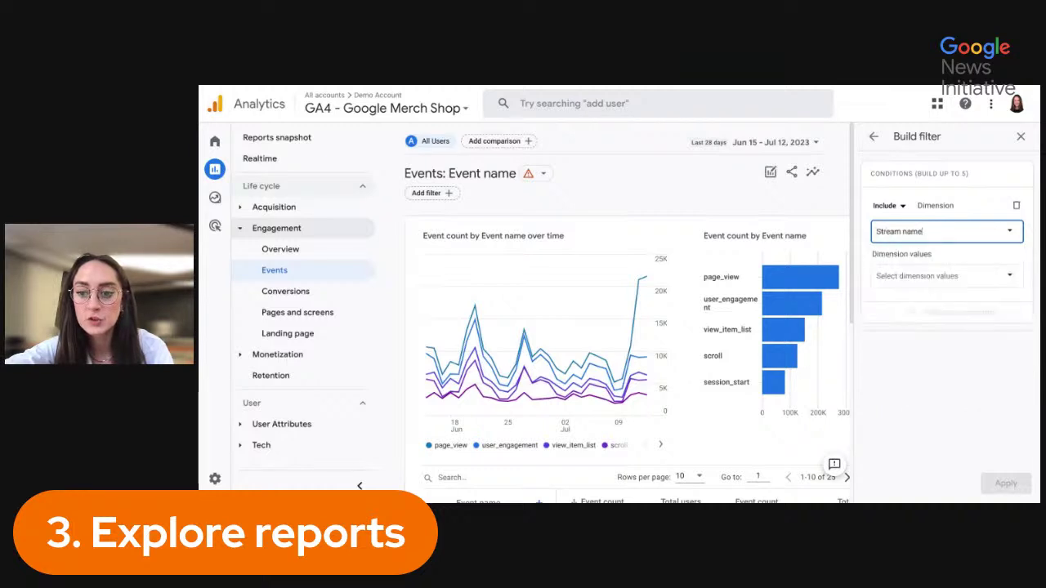
pyautogui.click(943, 277)
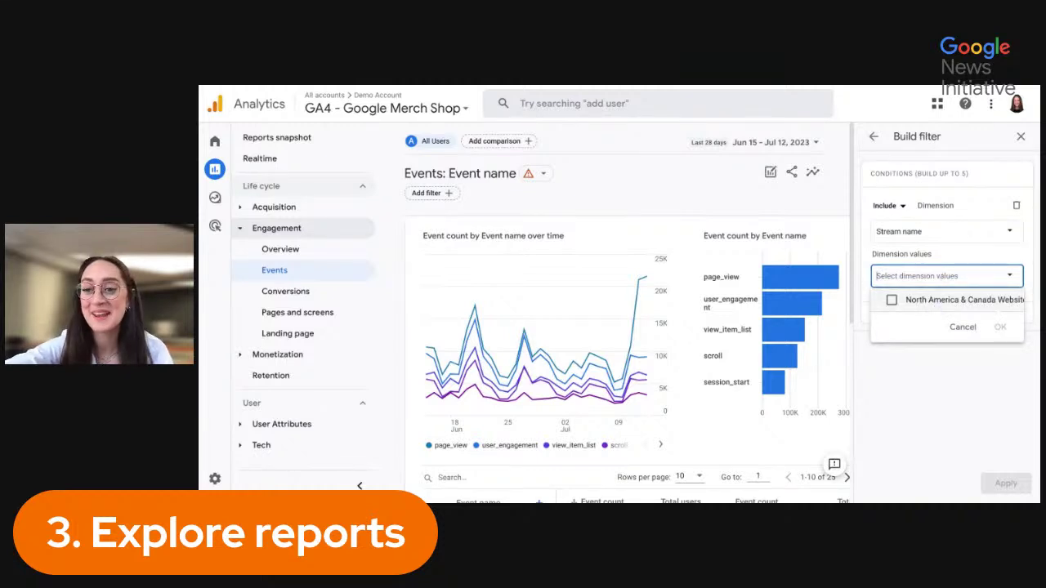
pyautogui.click(935, 304)
pyautogui.click(1000, 326)
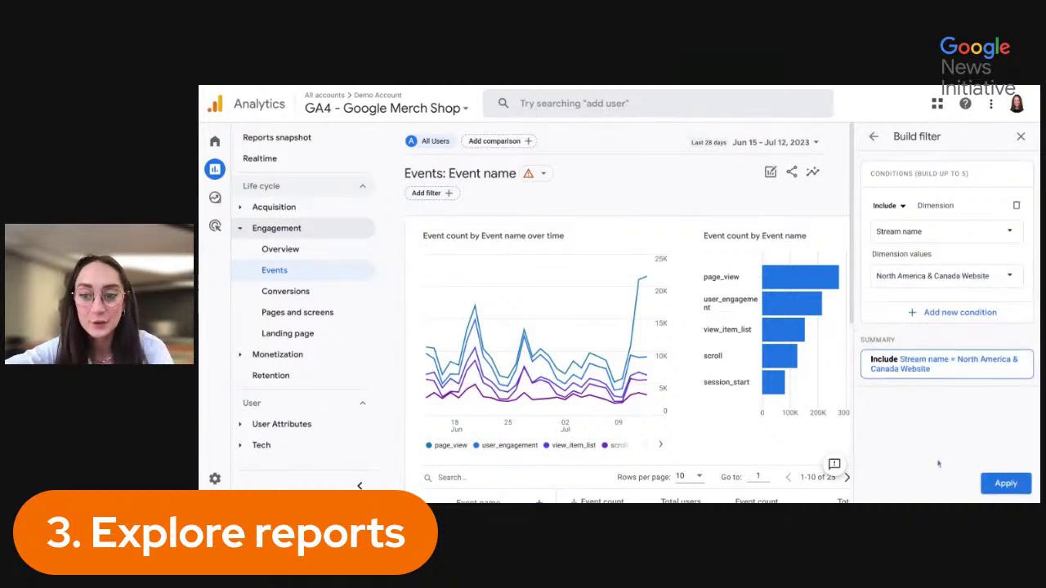
pyautogui.click(1003, 484)
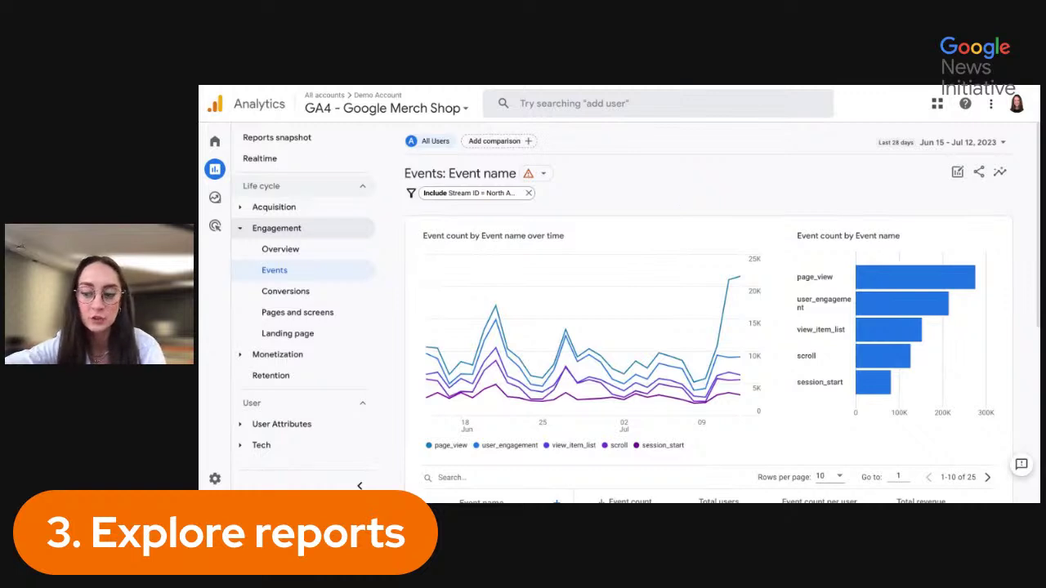
# Step: View the Pages and screens and Landing page reports under Engagement and examine the landing page table
pyautogui.click(331, 312)
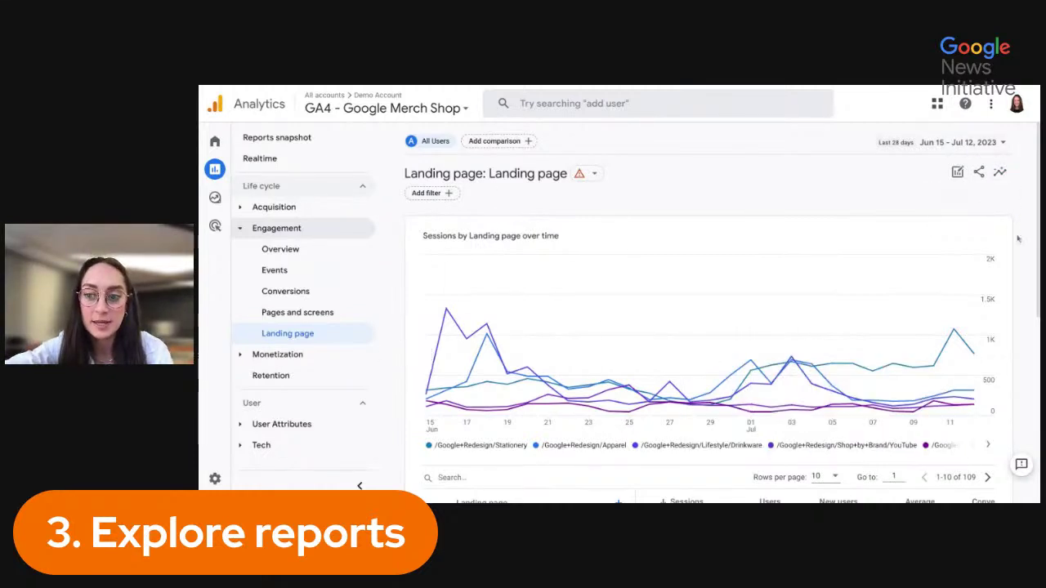
pyautogui.scroll(-5, 1014, 226)
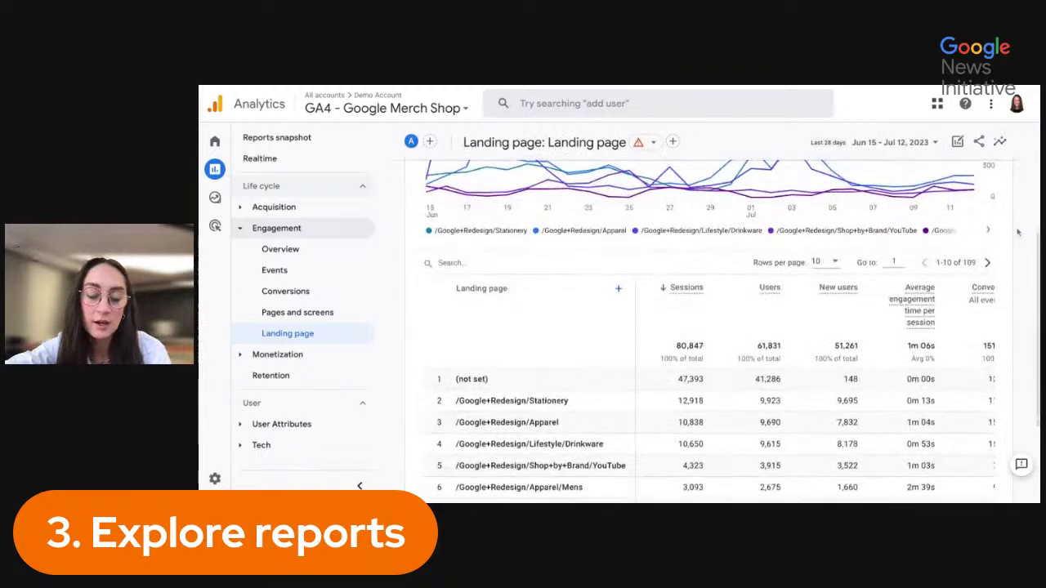
pyautogui.scroll(-1, 1017, 233)
pyautogui.scroll(-2, 732, 332)
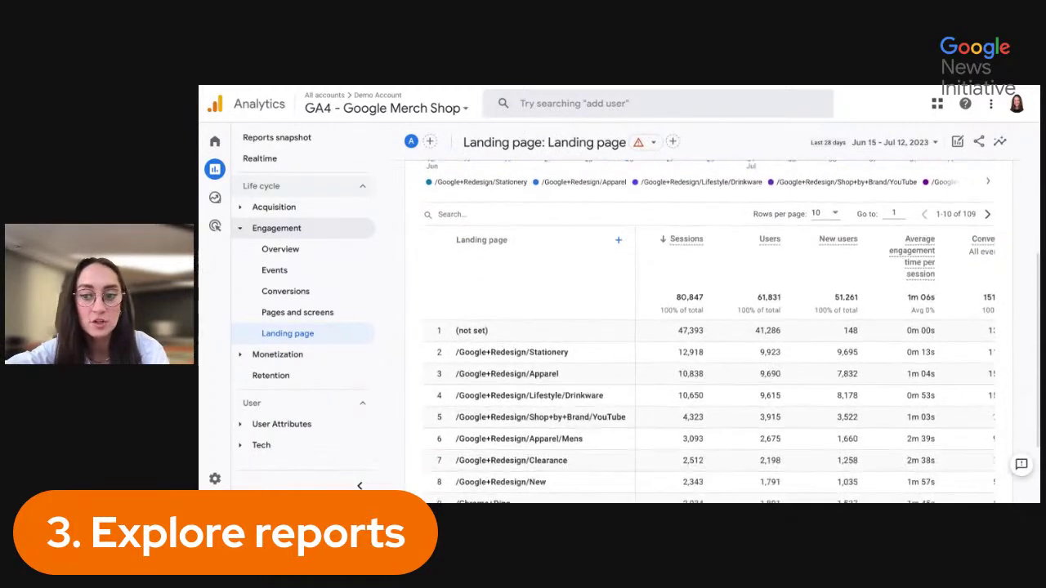
pyautogui.scroll(-2, 548, 229)
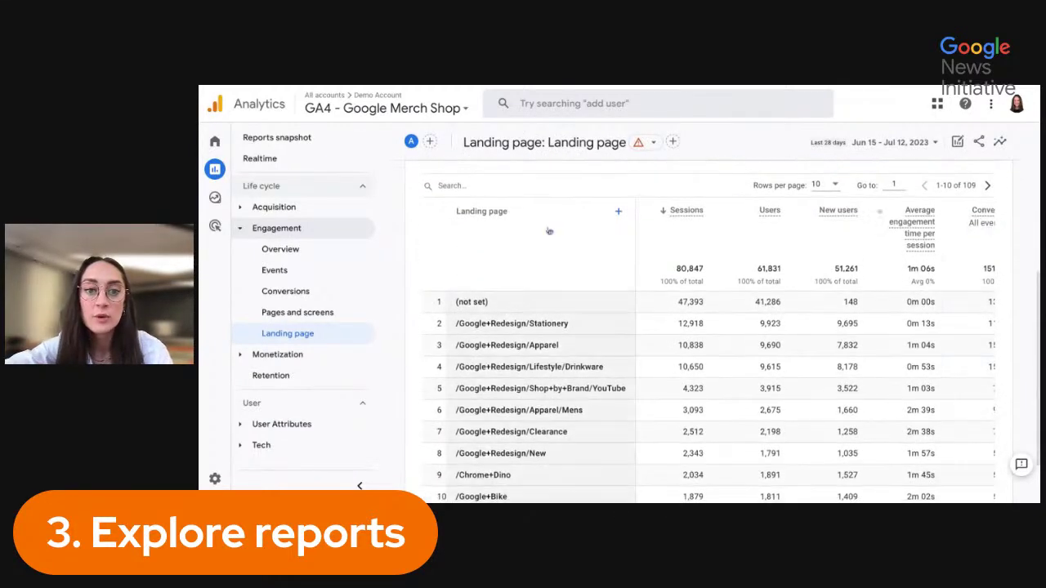
# Step: Add First user source / medium from the Traffic source dimensions as a secondary dimension in the Landing page table
pyautogui.click(619, 212)
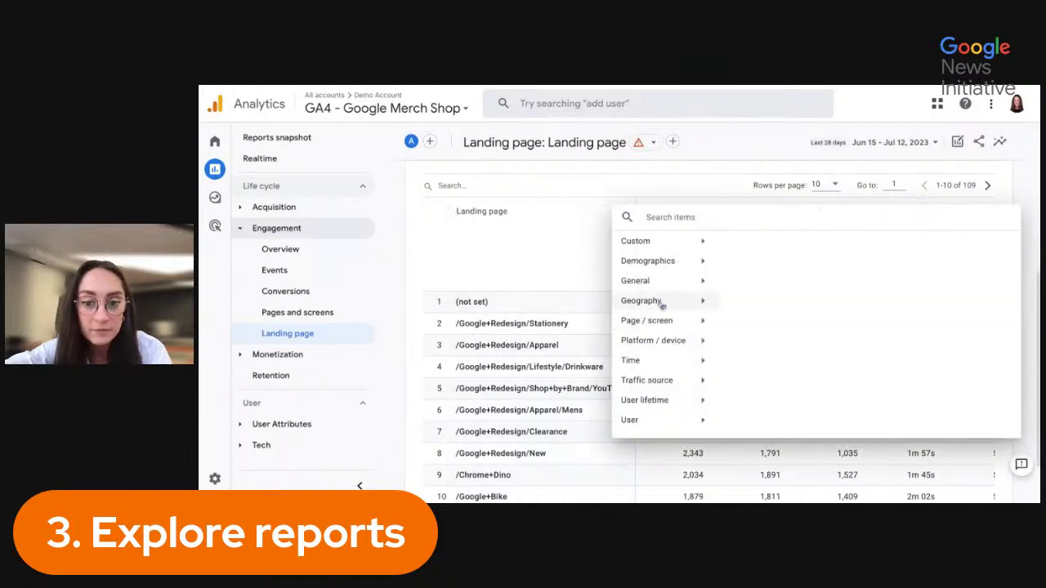
pyautogui.click(676, 388)
pyautogui.scroll(-2, 843, 389)
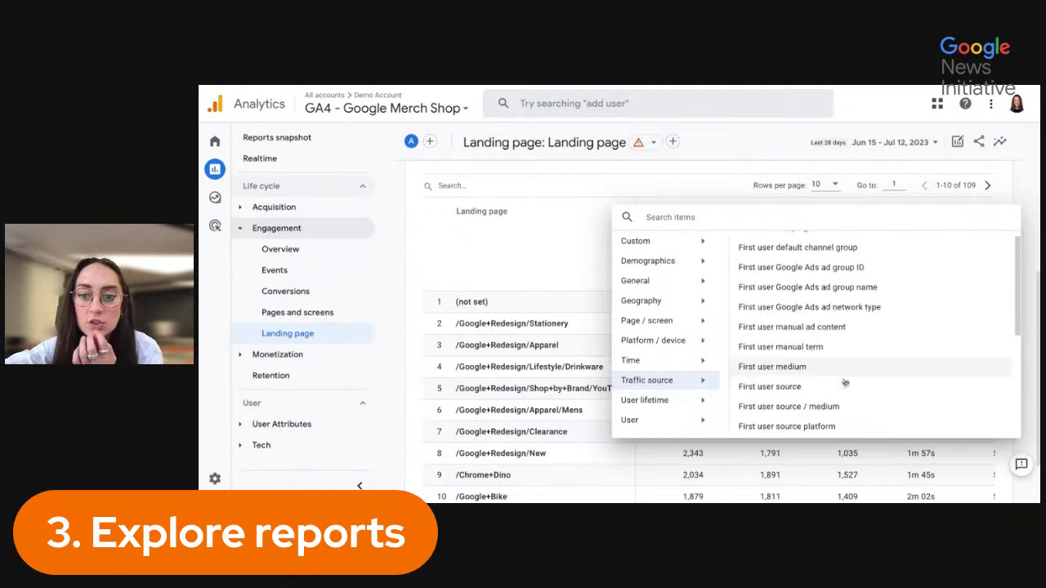
pyautogui.click(844, 390)
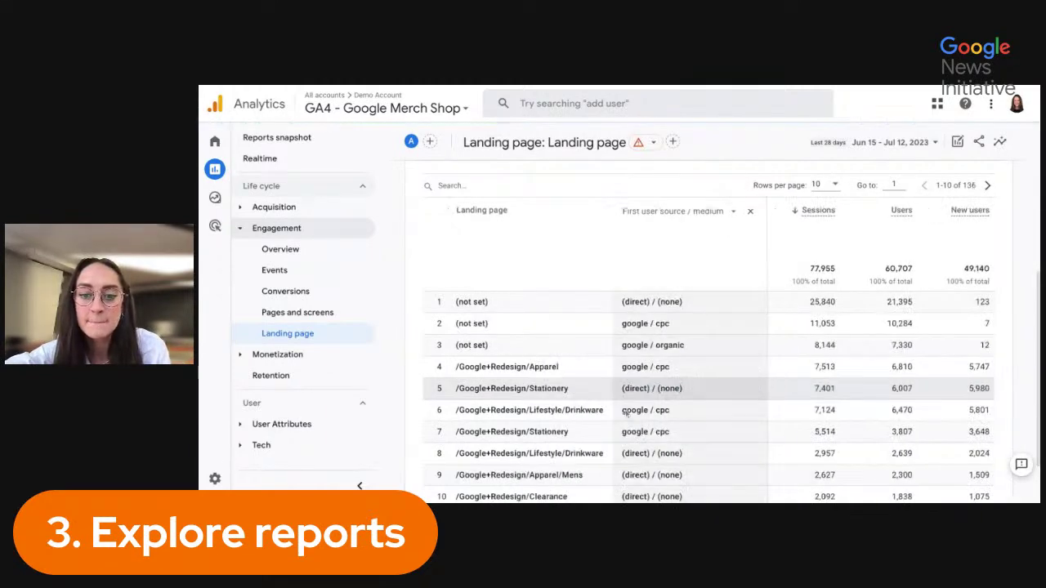
pyautogui.scroll(-2, 845, 360)
pyautogui.scroll(2, 846, 331)
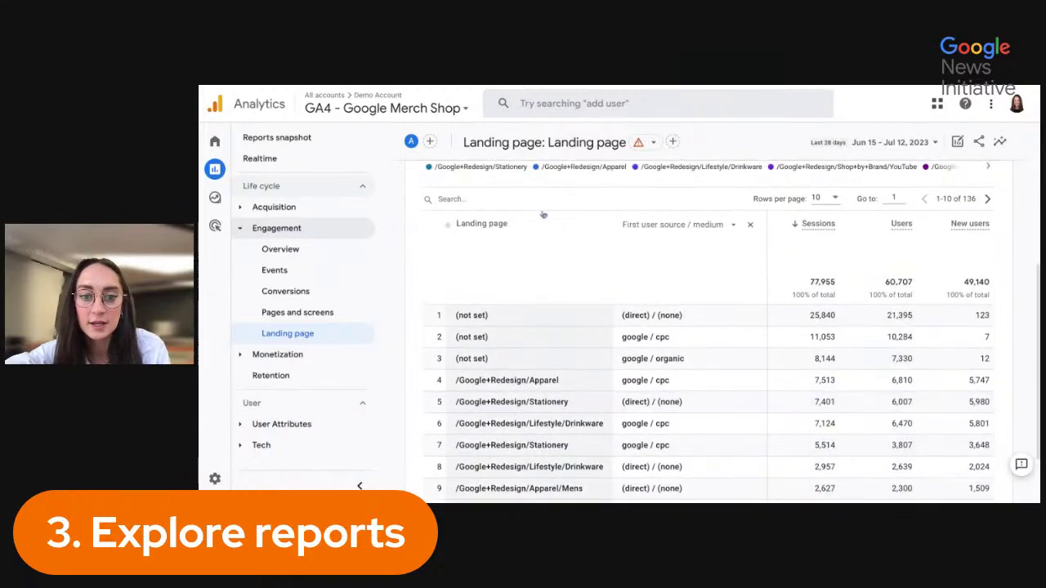
# Step: Search the Landing page table for newsletter, then clear the search and remove the secondary dimension
pyautogui.click(535, 199)
pyautogui.write('newsletter')
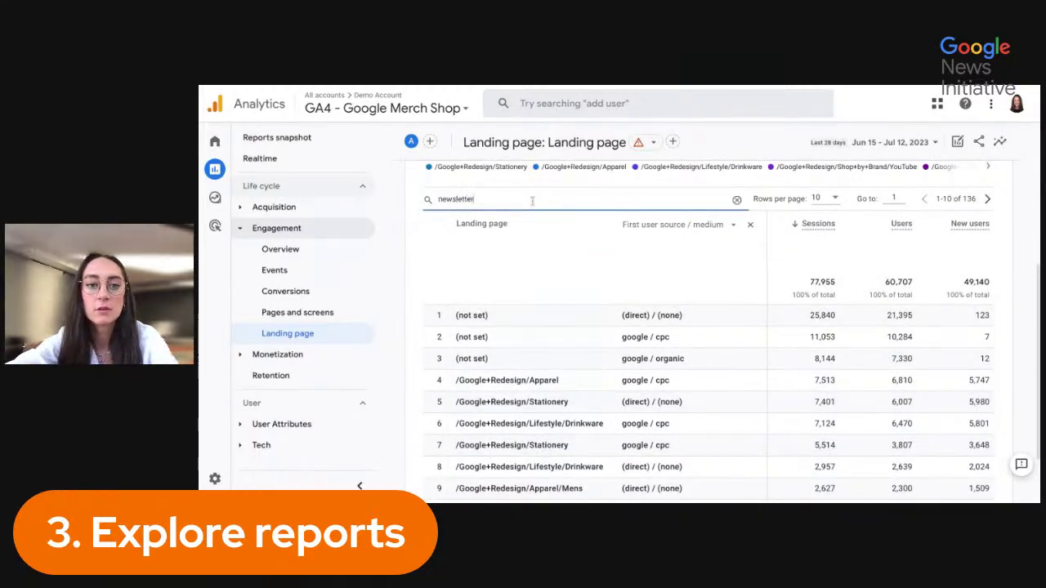
pyautogui.press('Return')
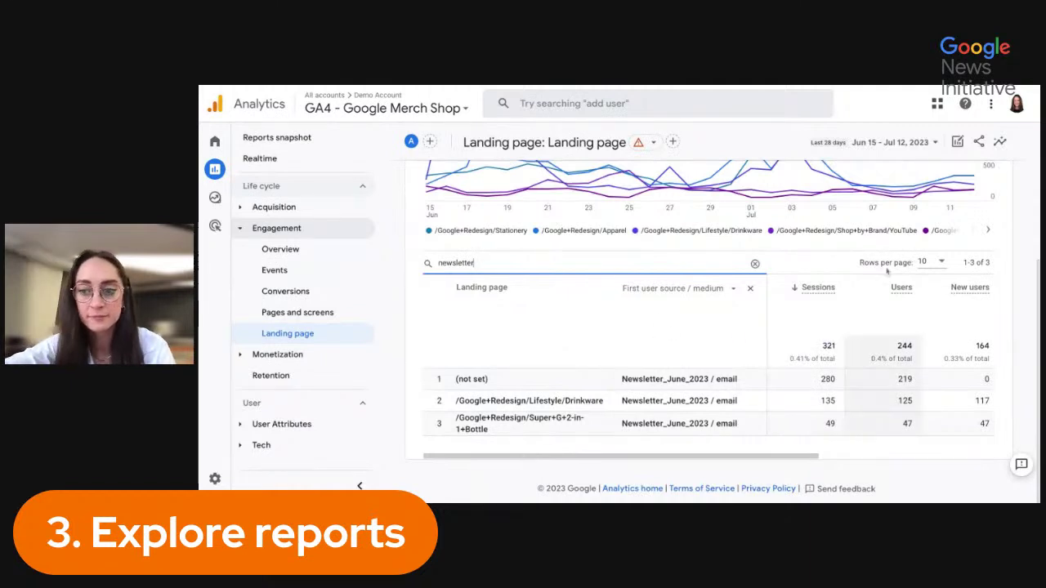
pyautogui.click(754, 265)
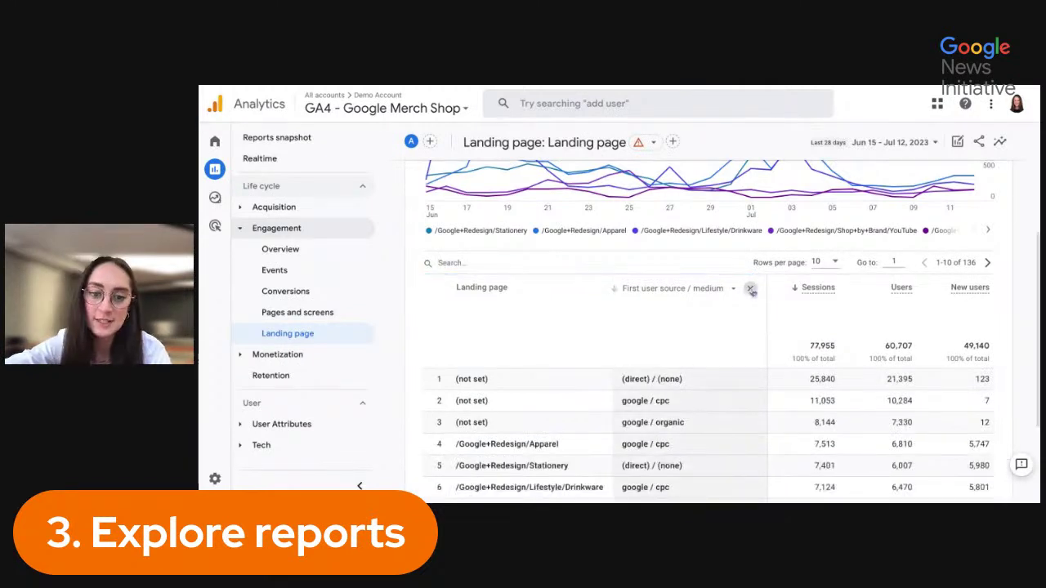
pyautogui.click(751, 291)
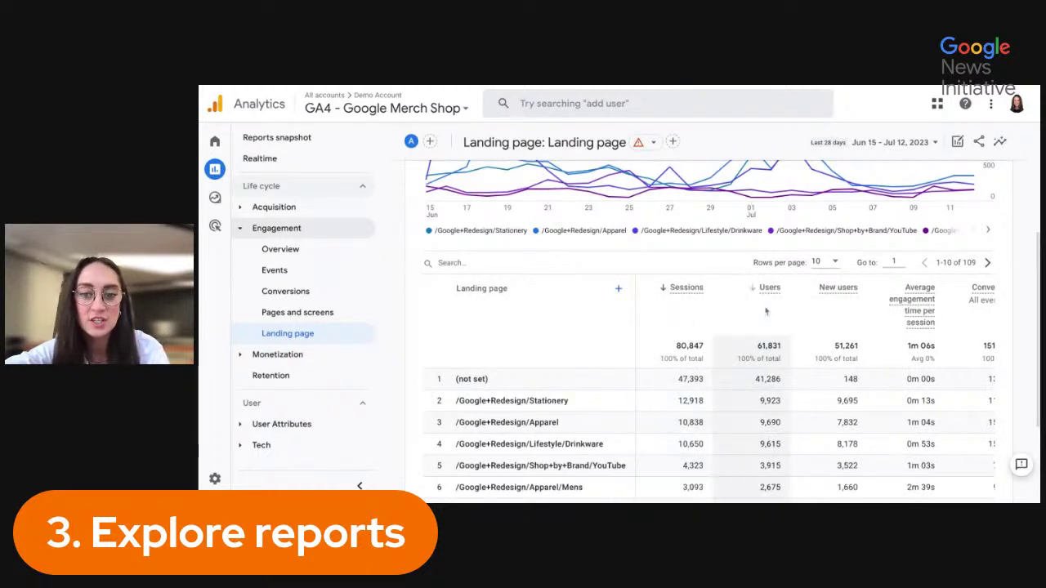
# Step: Limit the Landing page table's Conversions column to the purchase event and sort the rows by conversions in descending order
pyautogui.hscroll(3, 765, 311)
pyautogui.hscroll(1, 735, 314)
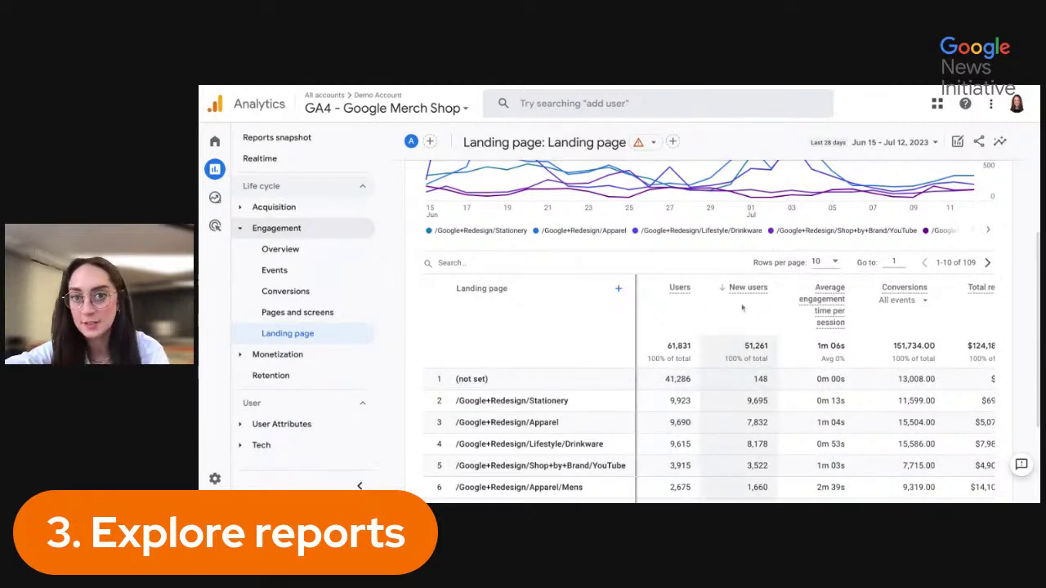
pyautogui.hscroll(1, 742, 307)
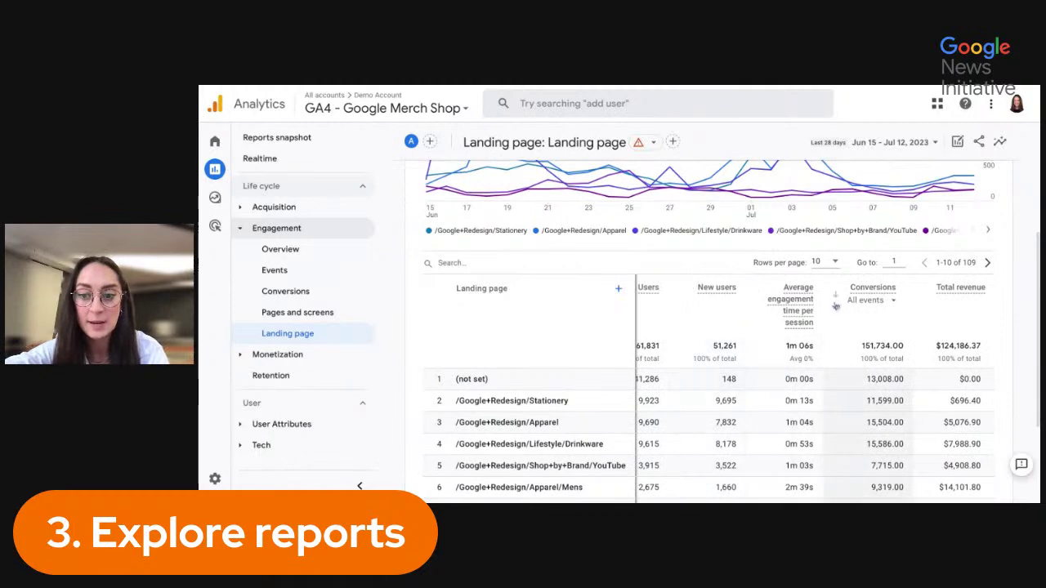
pyautogui.click(870, 300)
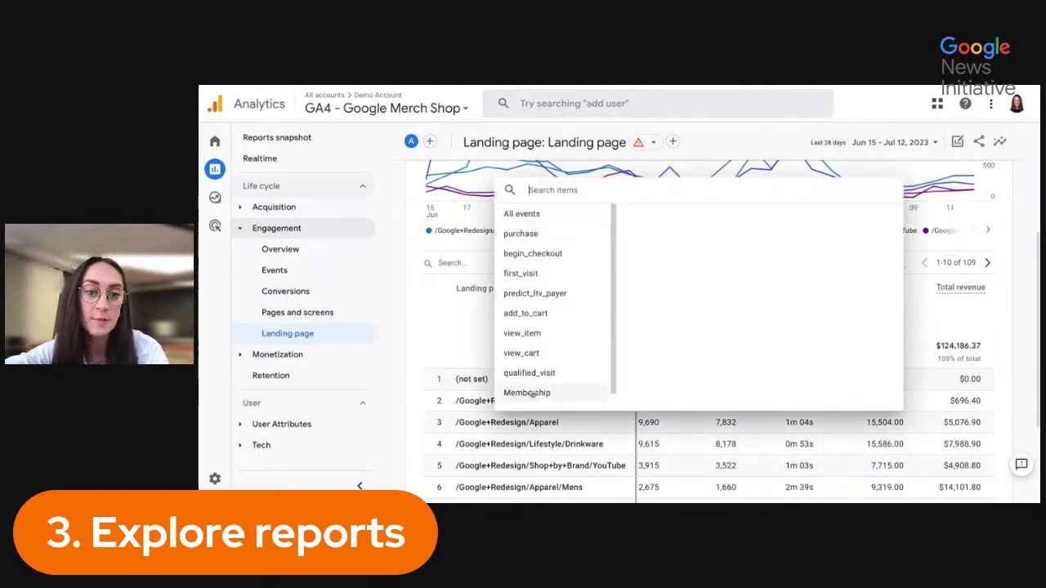
pyautogui.click(533, 234)
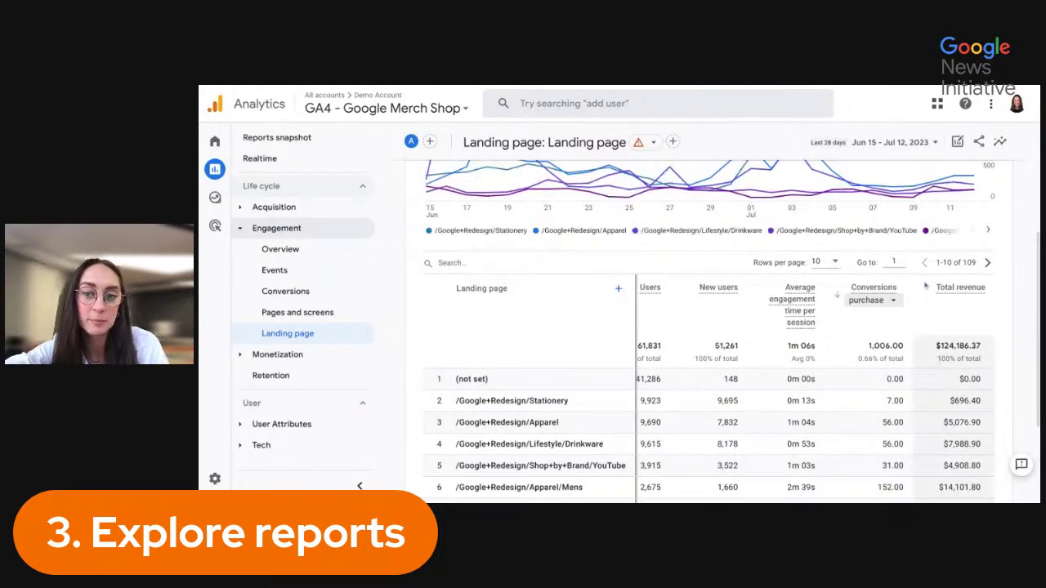
pyautogui.scroll(-2, 925, 286)
pyautogui.click(837, 211)
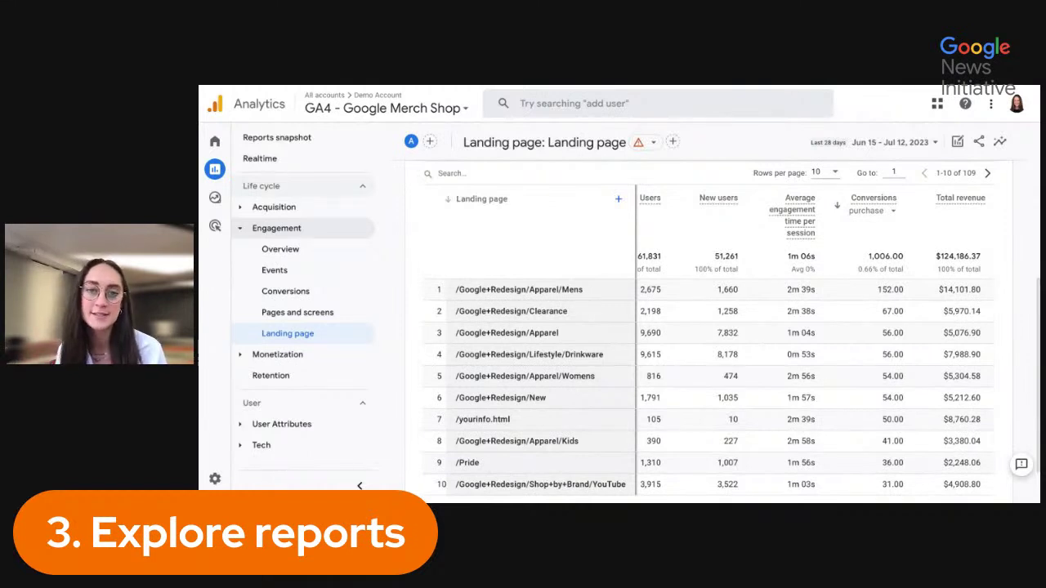
# Step: Open the Monetization overview report and switch its revenue chart to Total ad revenue
pyautogui.click(318, 352)
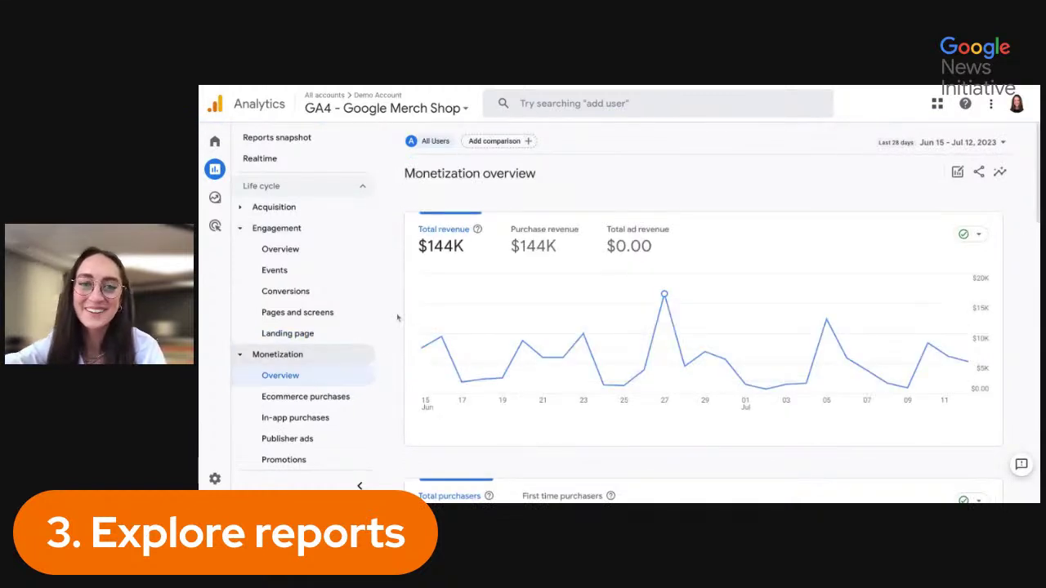
pyautogui.scroll(-1, 398, 318)
pyautogui.scroll(1, 397, 318)
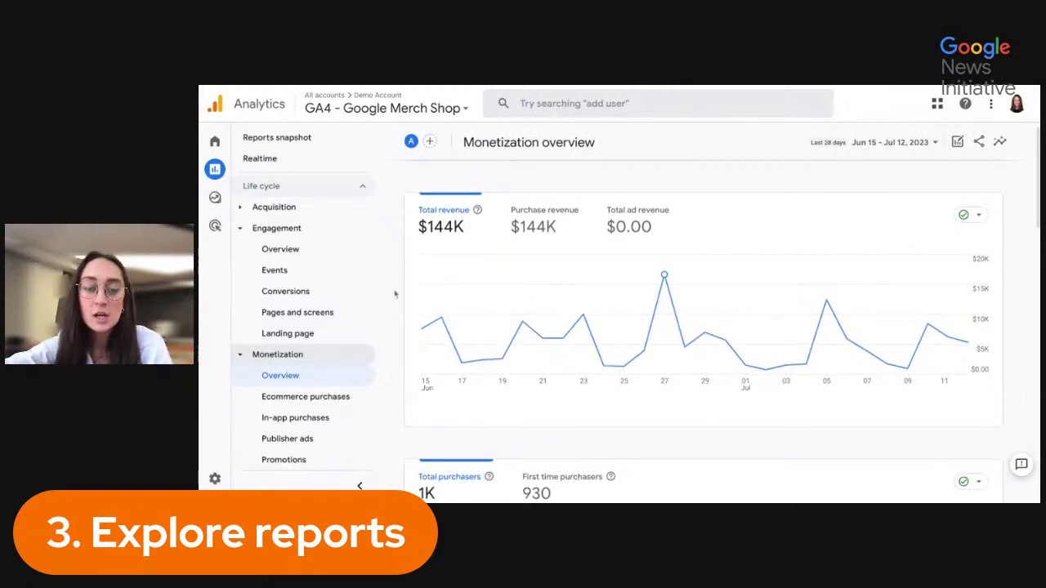
pyautogui.click(637, 219)
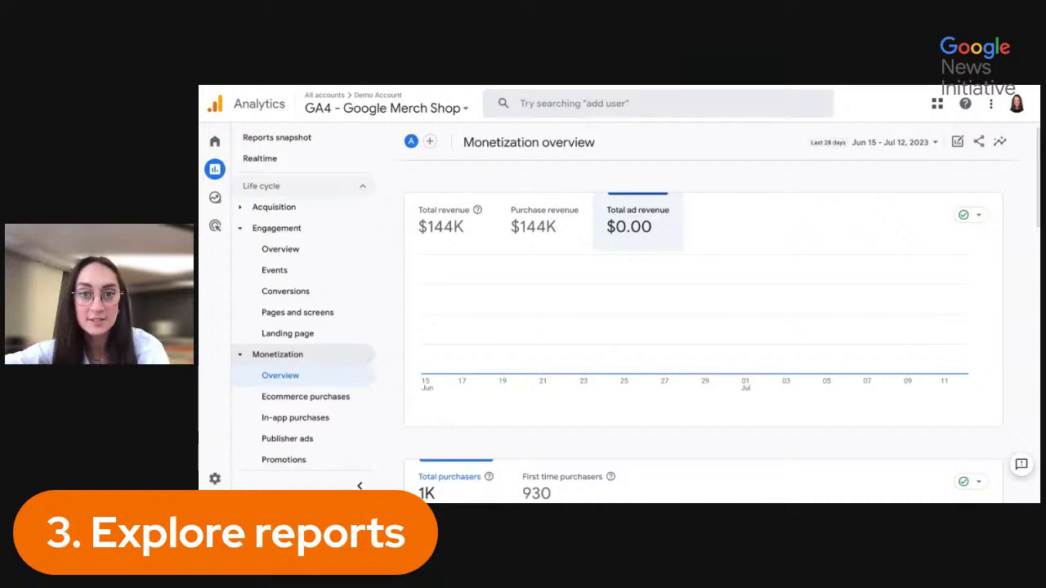
# Step: Examine the remaining Monetization overview cards and open the Publisher ads report
pyautogui.scroll(-4, 664, 246)
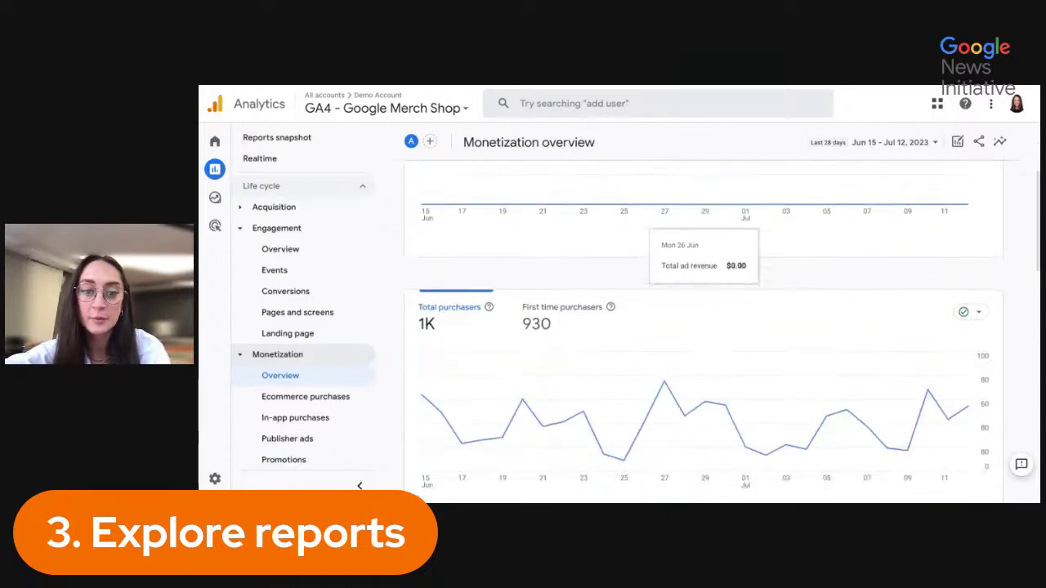
pyautogui.scroll(-3, 665, 245)
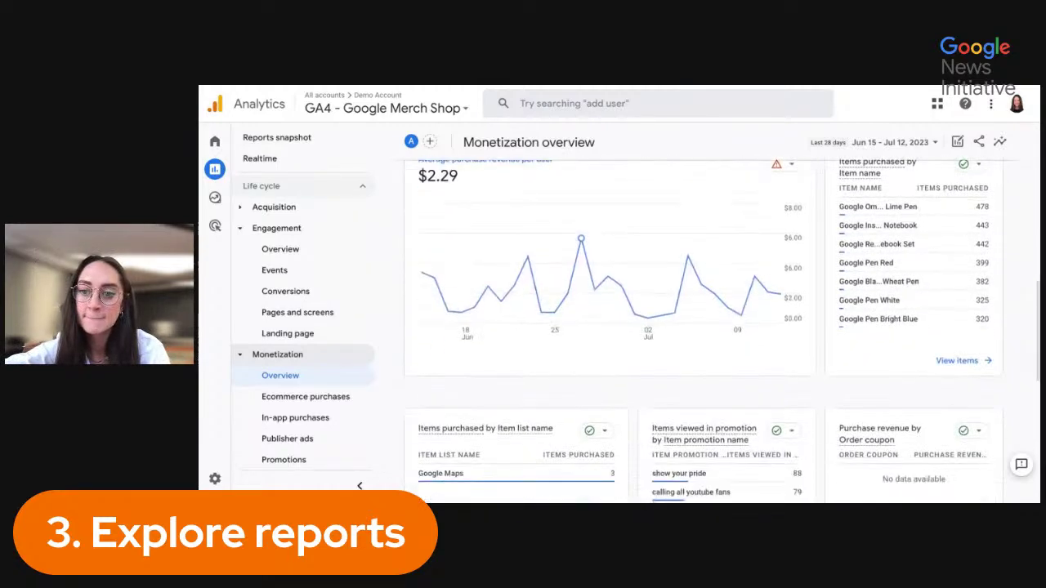
pyautogui.scroll(-3, 750, 387)
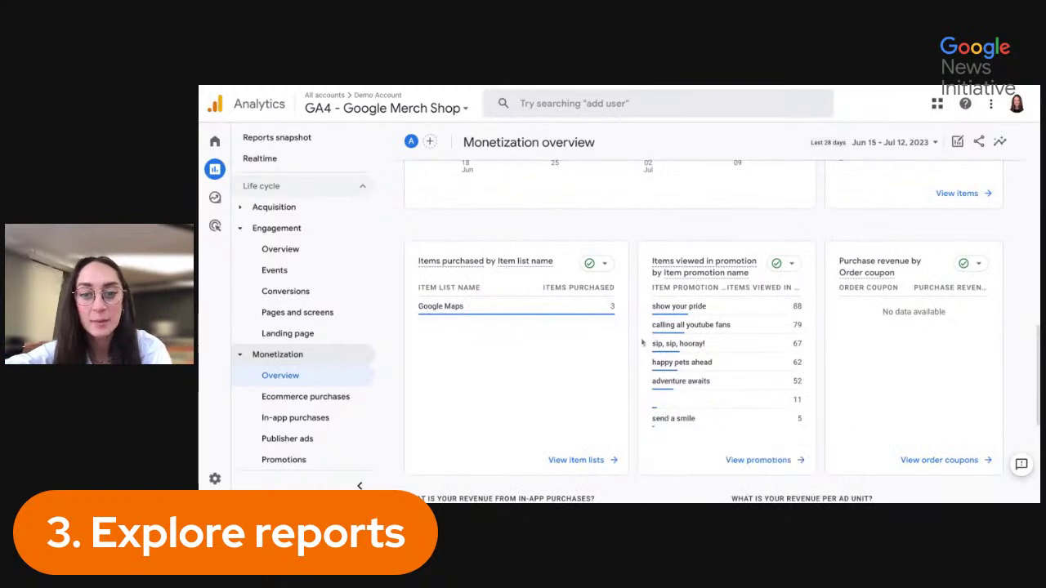
pyautogui.scroll(-1, 636, 350)
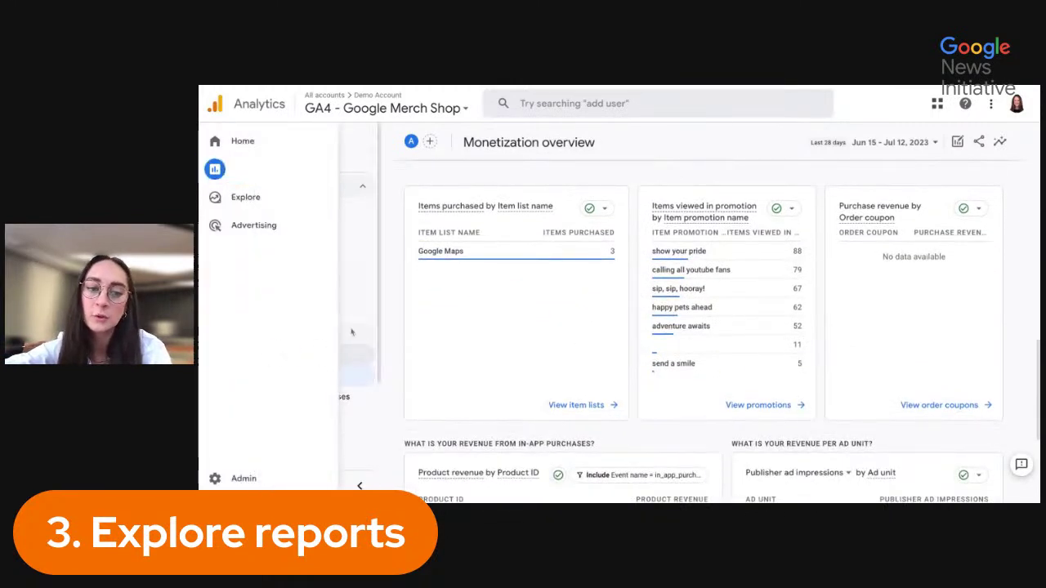
pyautogui.scroll(-3, 335, 305)
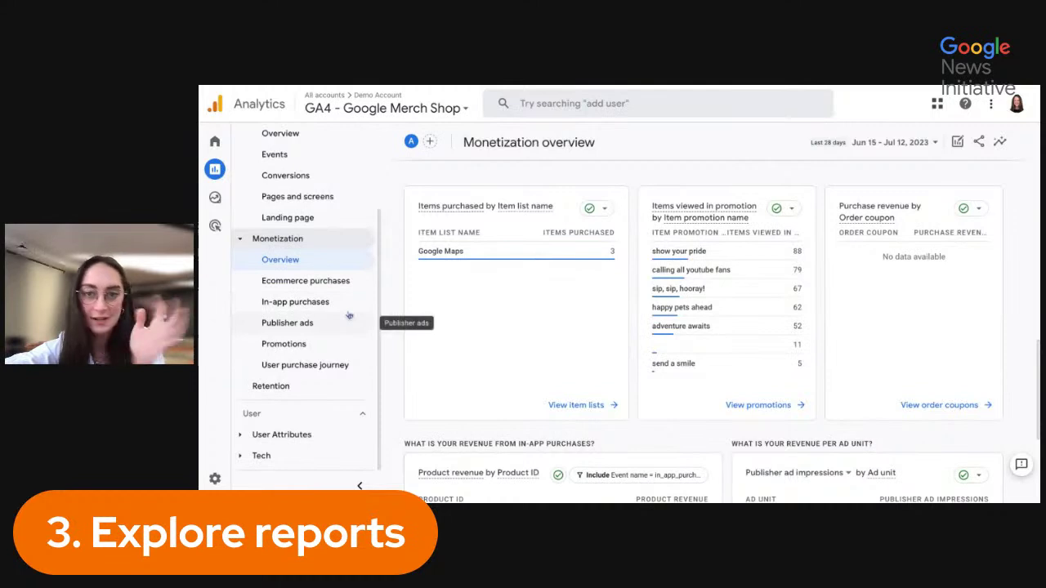
pyautogui.click(349, 325)
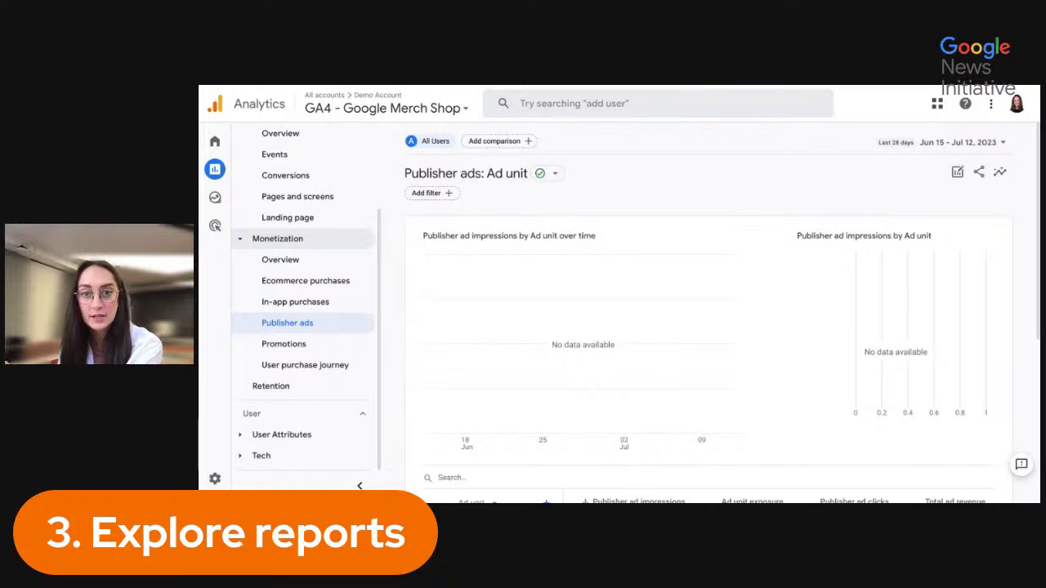
# Step: Open the Ad Manager links page among the property's product links in the admin settings
pyautogui.moveTo(241, 480)
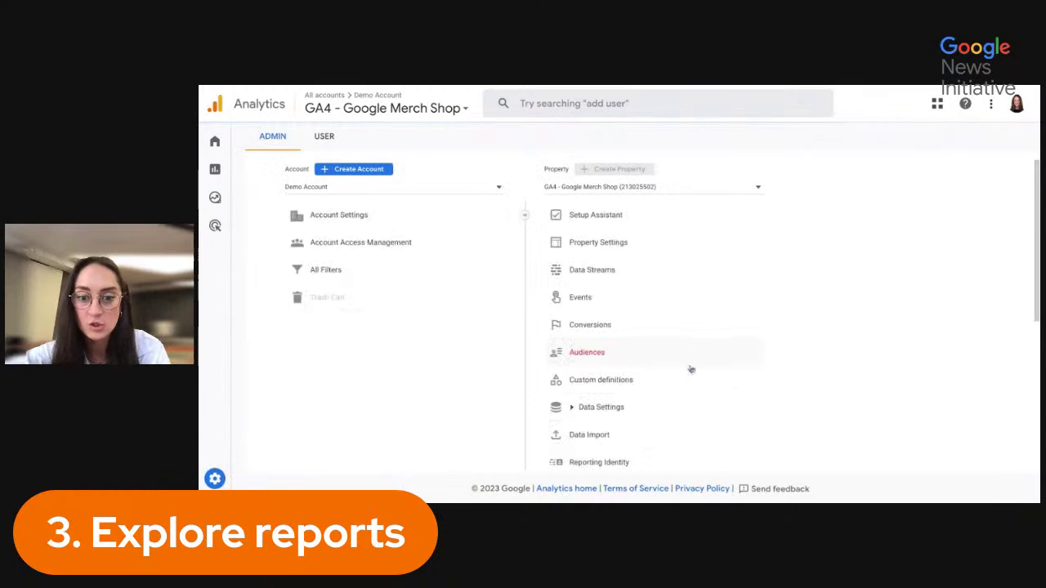
pyautogui.scroll(-5, 688, 367)
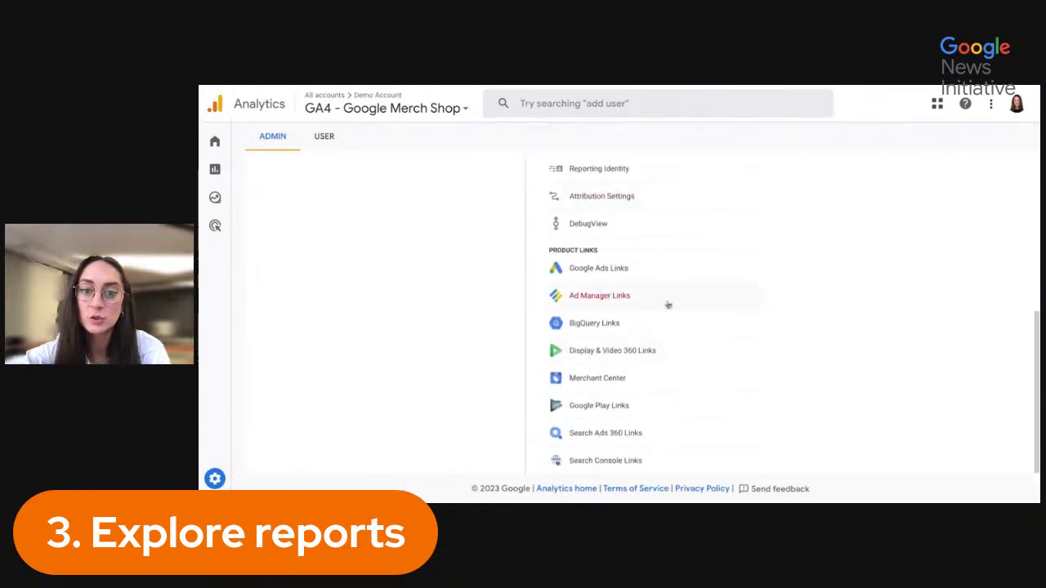
pyautogui.click(667, 305)
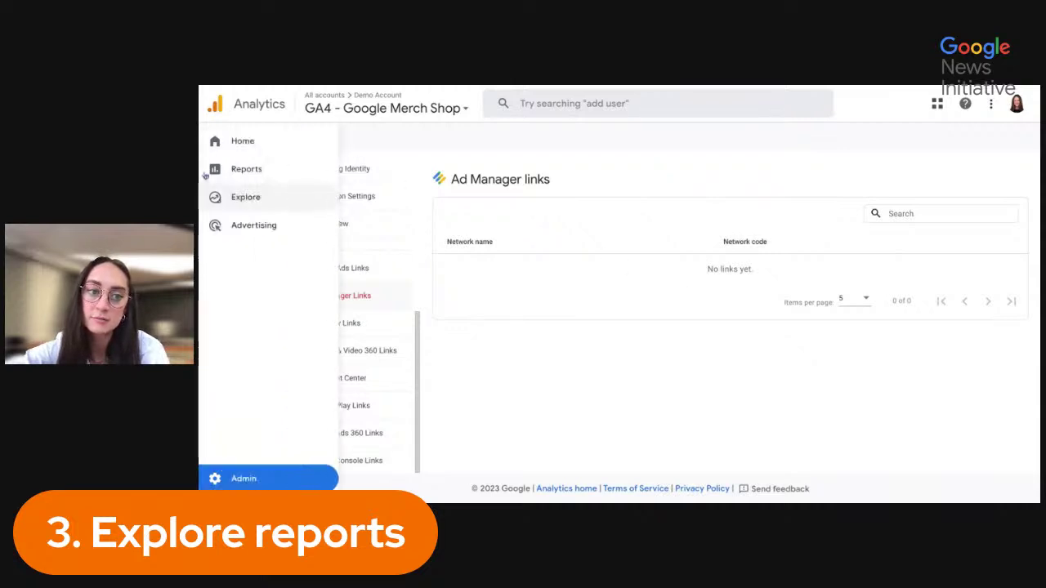
# Step: Return to the reports, open the Retention overview and examine its cohort, user retention and user engagement charts
pyautogui.click(261, 171)
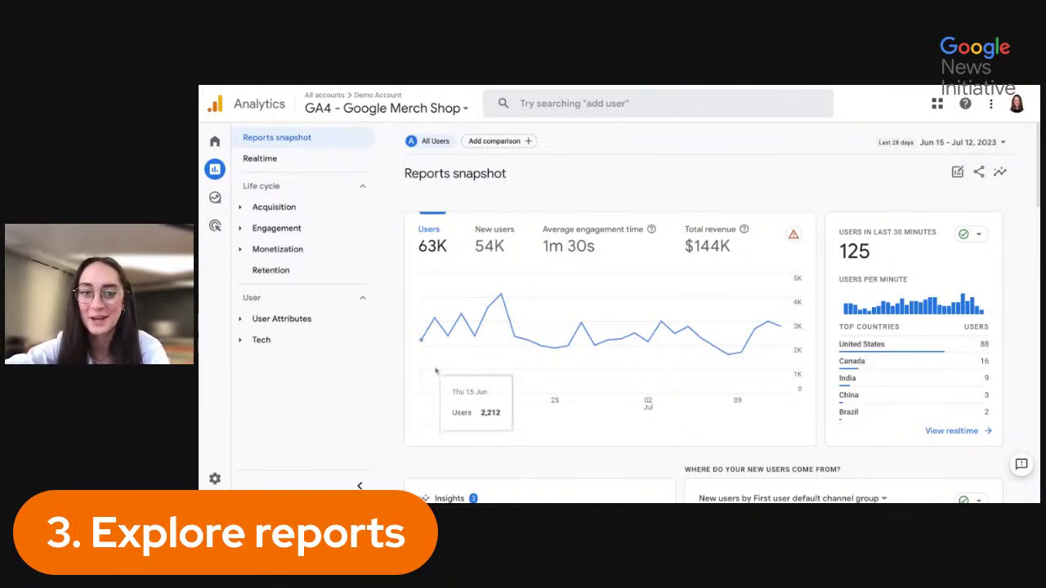
pyautogui.scroll(-2, 400, 313)
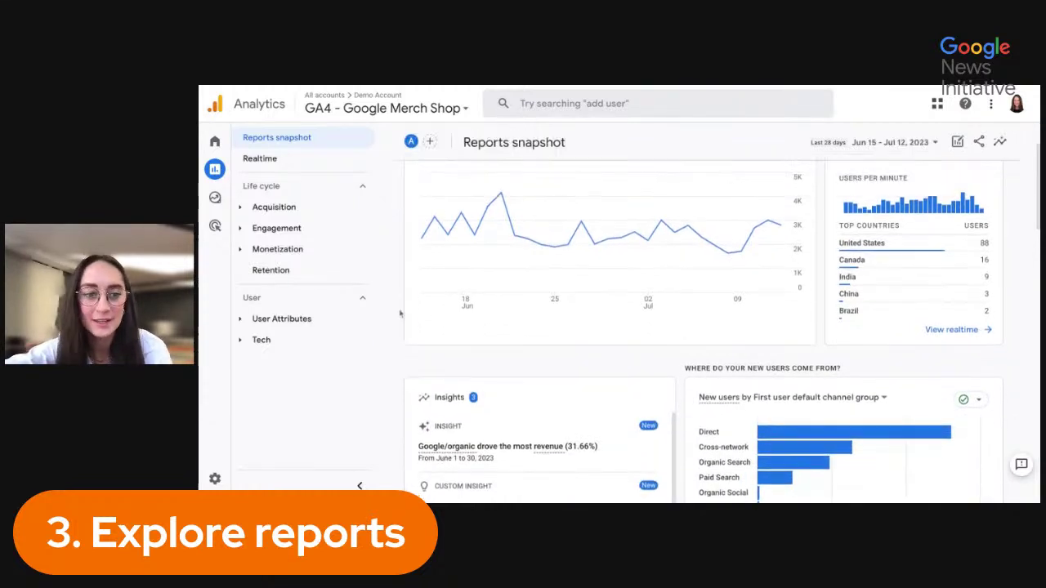
pyautogui.click(338, 270)
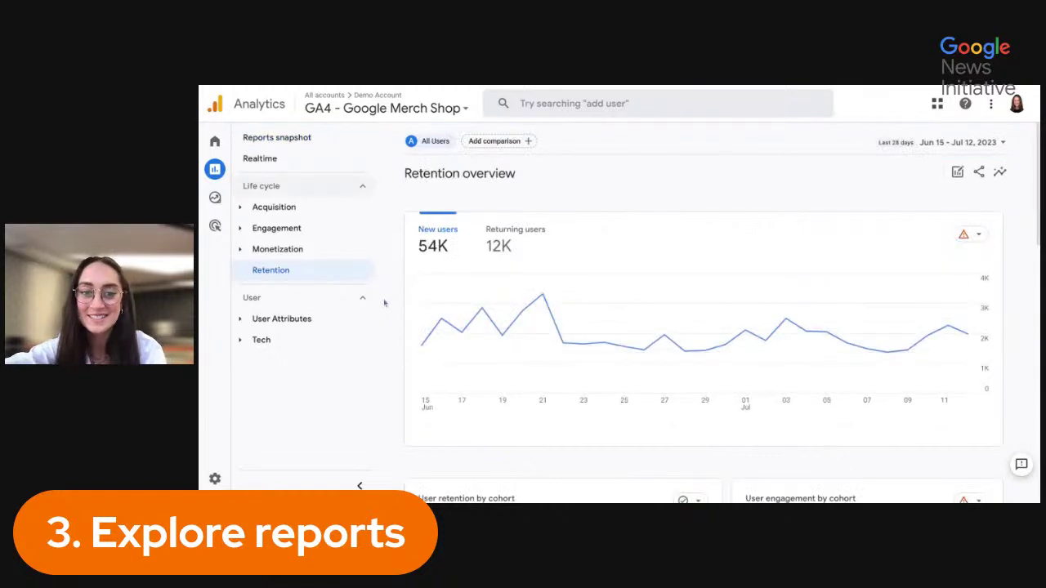
pyautogui.scroll(-1, 384, 303)
pyautogui.scroll(-3, 722, 310)
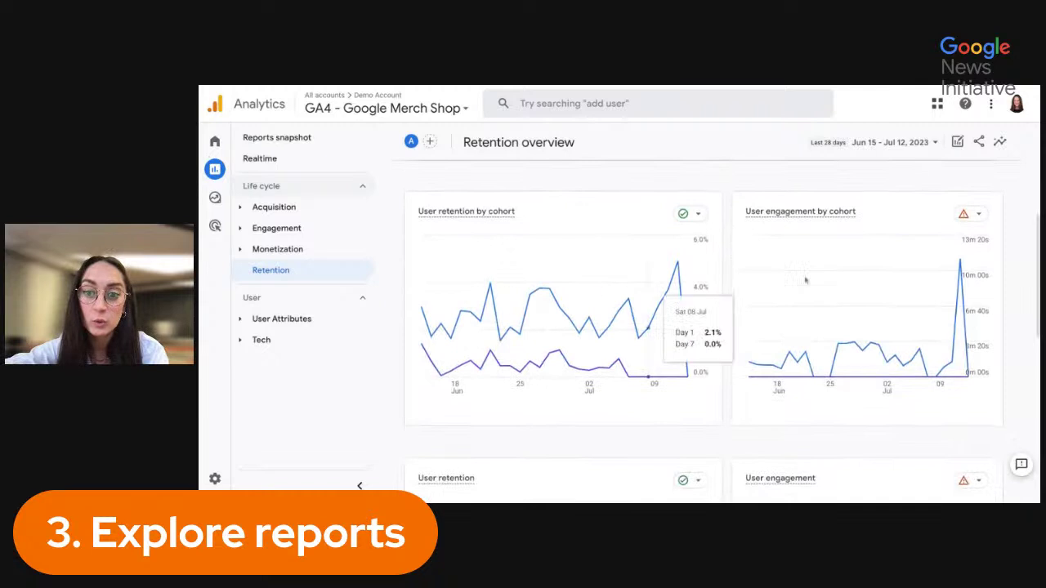
pyautogui.scroll(-6, 727, 270)
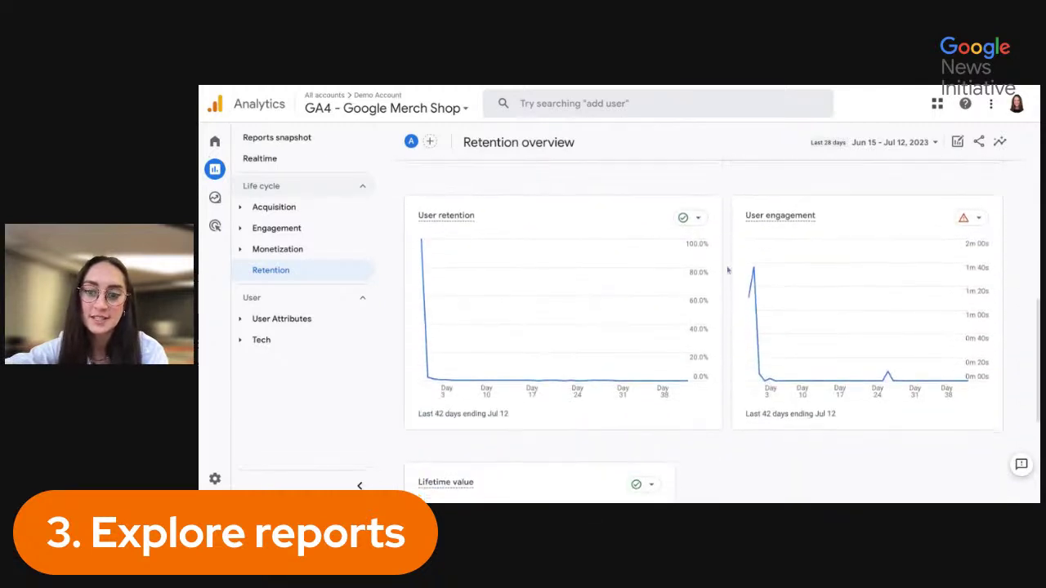
# Step: Open the User attributes overview, dismiss the survey and examine the city, gender, interests, age and language cards
pyautogui.click(319, 322)
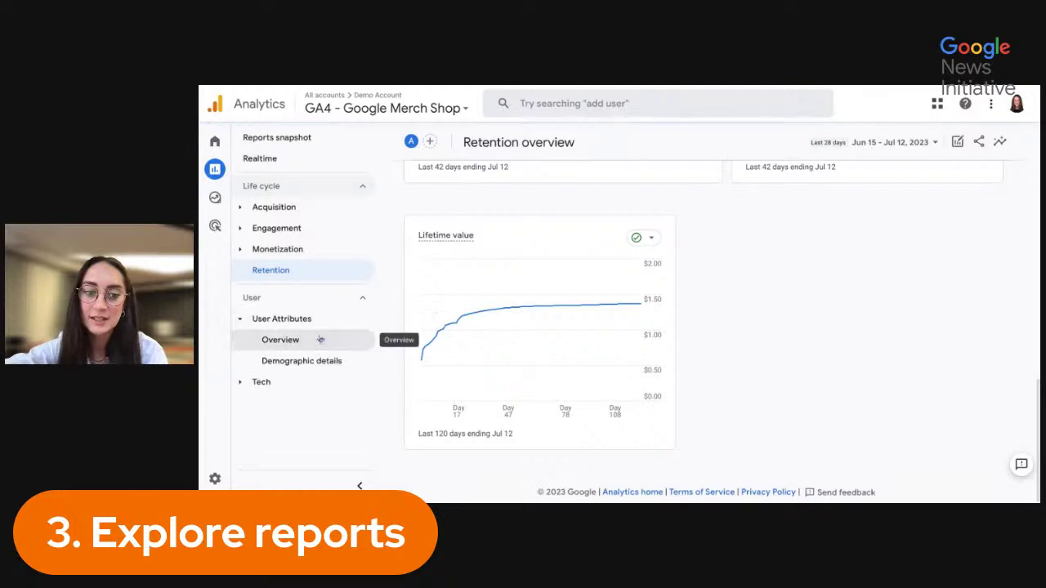
pyautogui.click(320, 339)
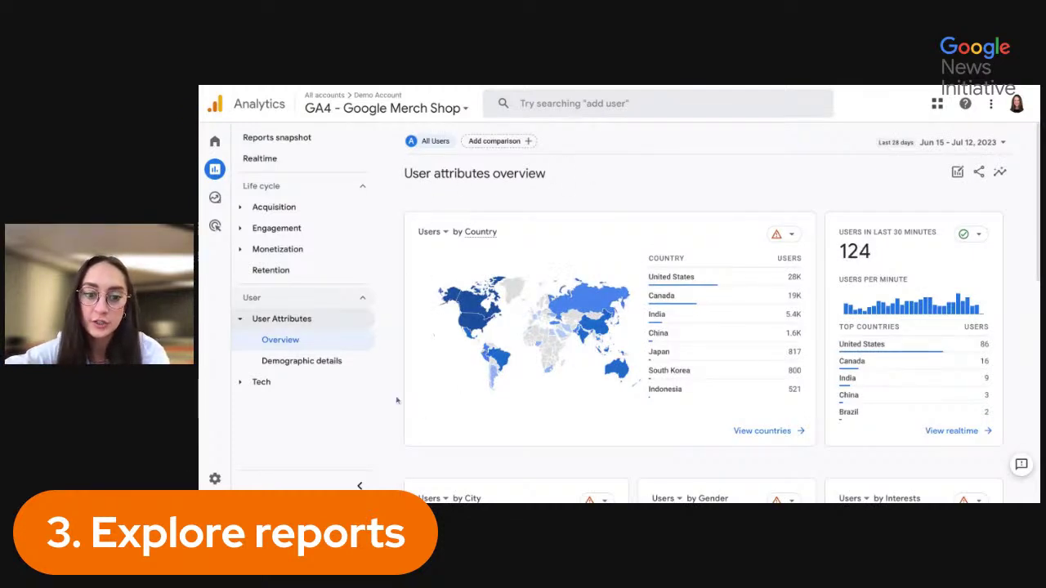
pyautogui.scroll(-4, 396, 400)
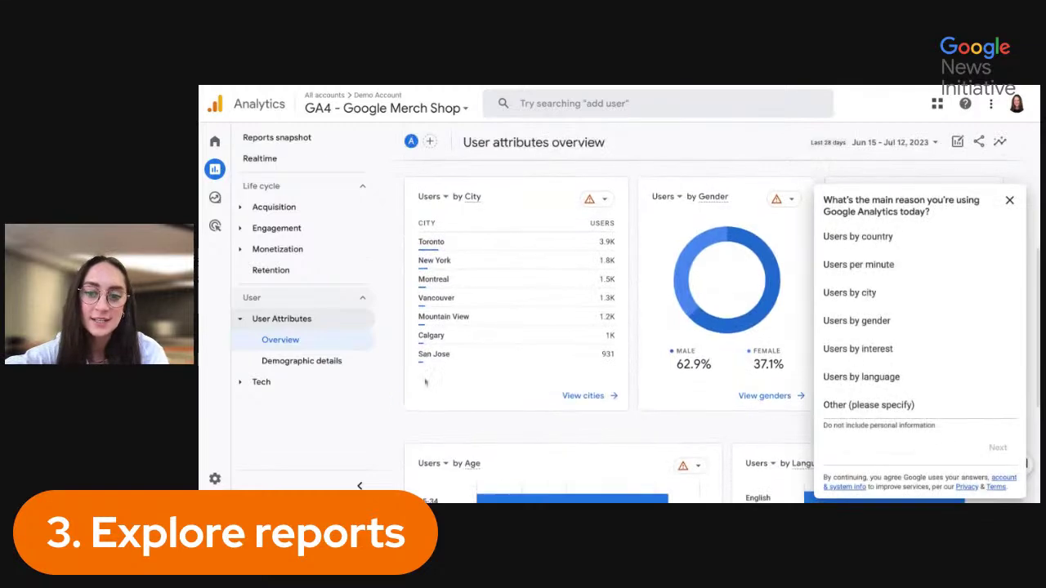
pyautogui.click(1009, 199)
pyautogui.scroll(-1, 1010, 283)
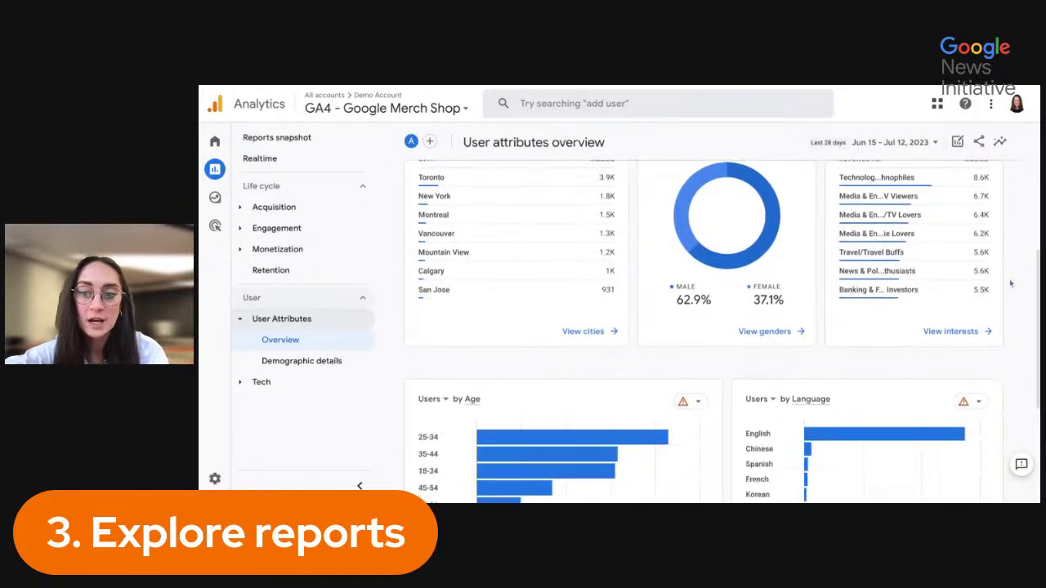
# Step: Open the Demographic details report and examine the metric columns of its country table
pyautogui.click(309, 370)
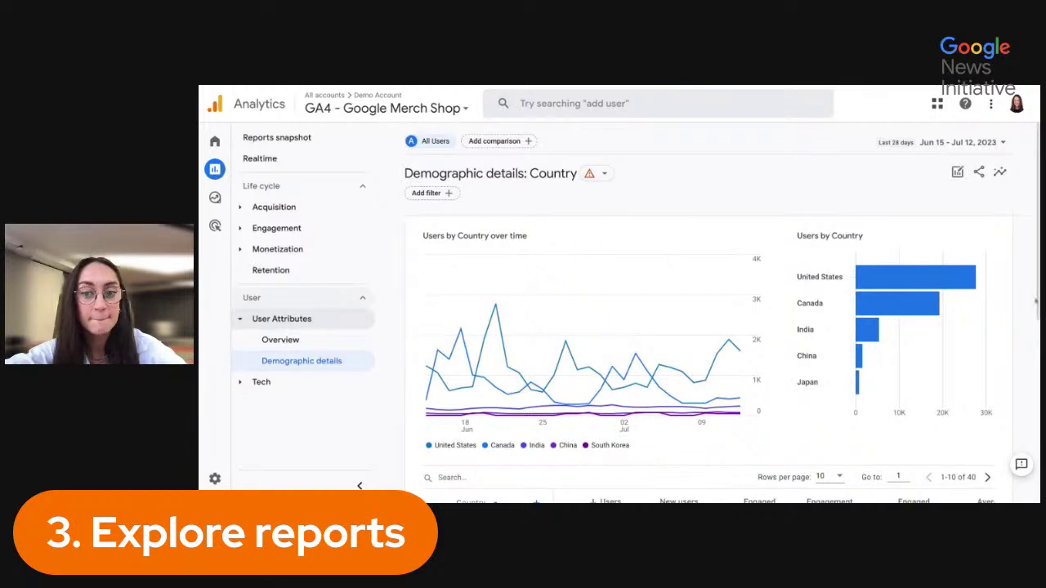
pyautogui.scroll(-3, 1022, 321)
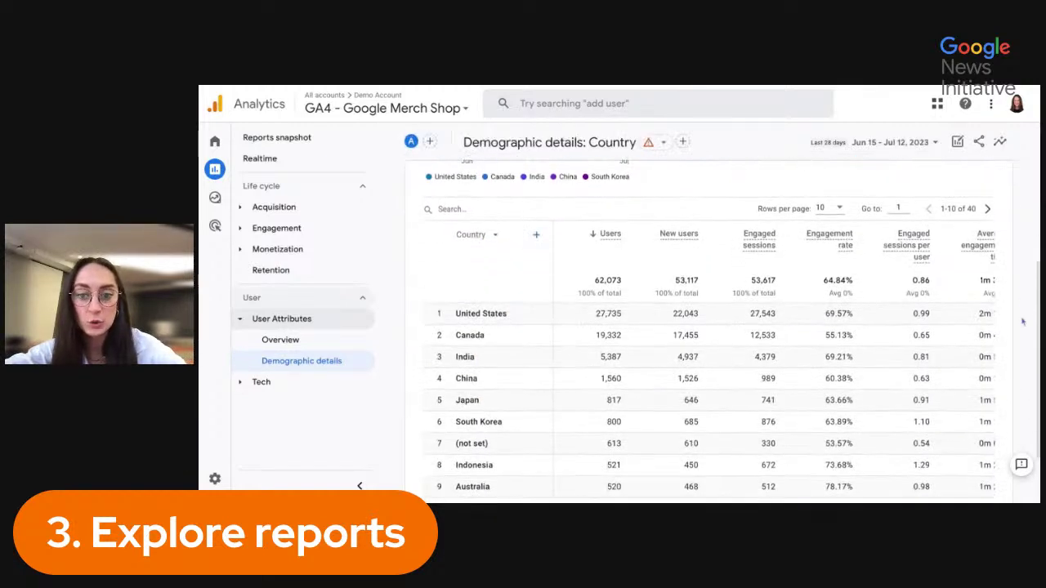
pyautogui.hscroll(2, 745, 356)
pyautogui.hscroll(3, 745, 356)
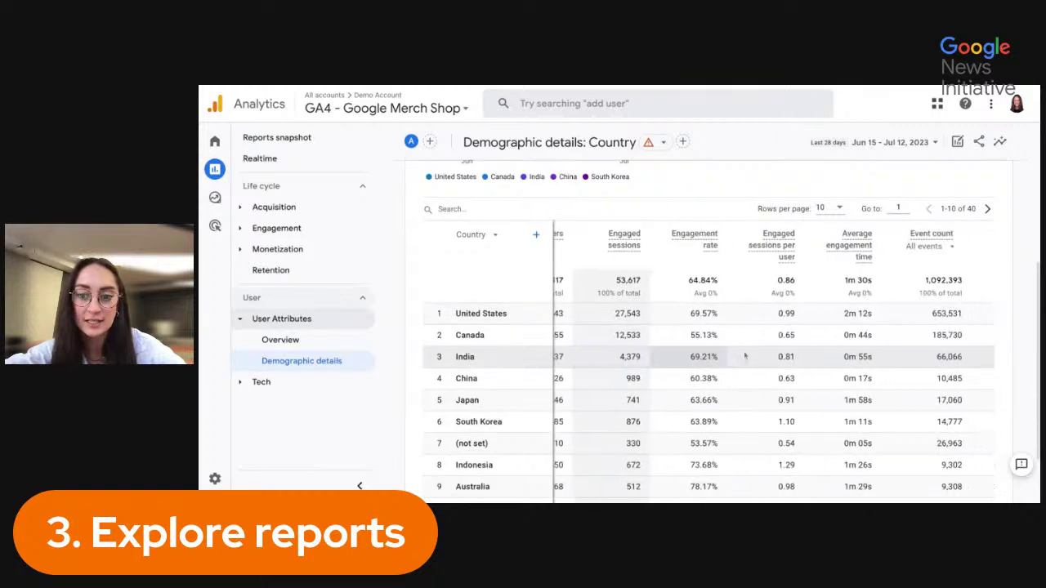
pyautogui.hscroll(-4, 745, 356)
pyautogui.scroll(4, 745, 343)
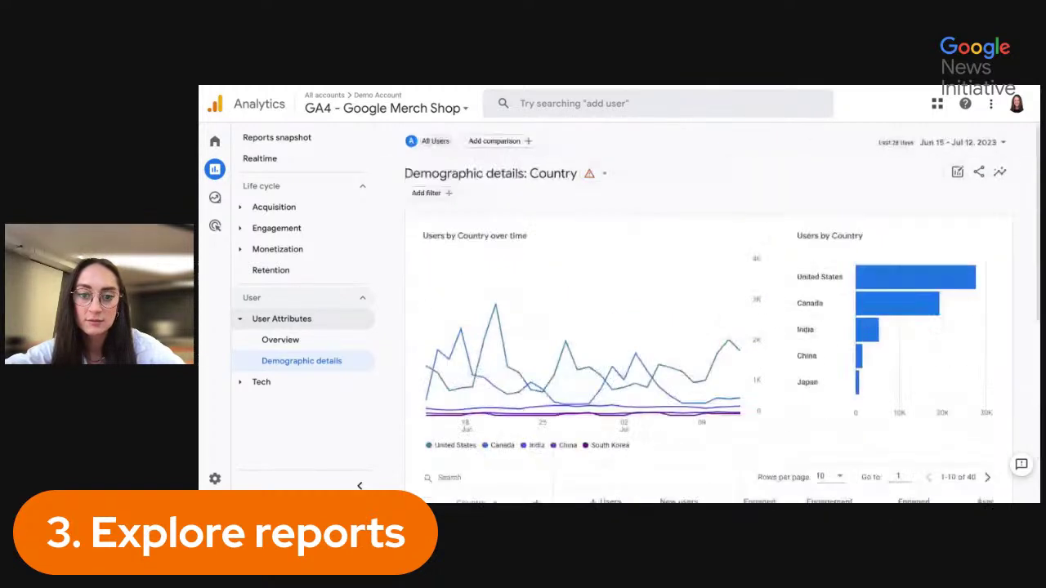
# Step: Open the Tech details report, examine its browser table and look through the available primary dimensions without changing the selection
pyautogui.click(290, 383)
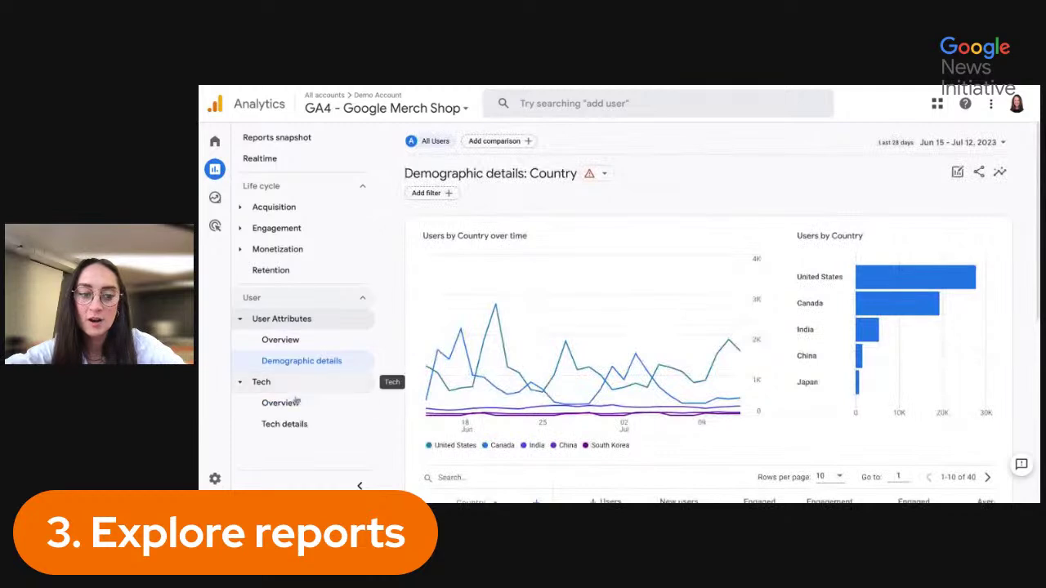
pyautogui.click(299, 406)
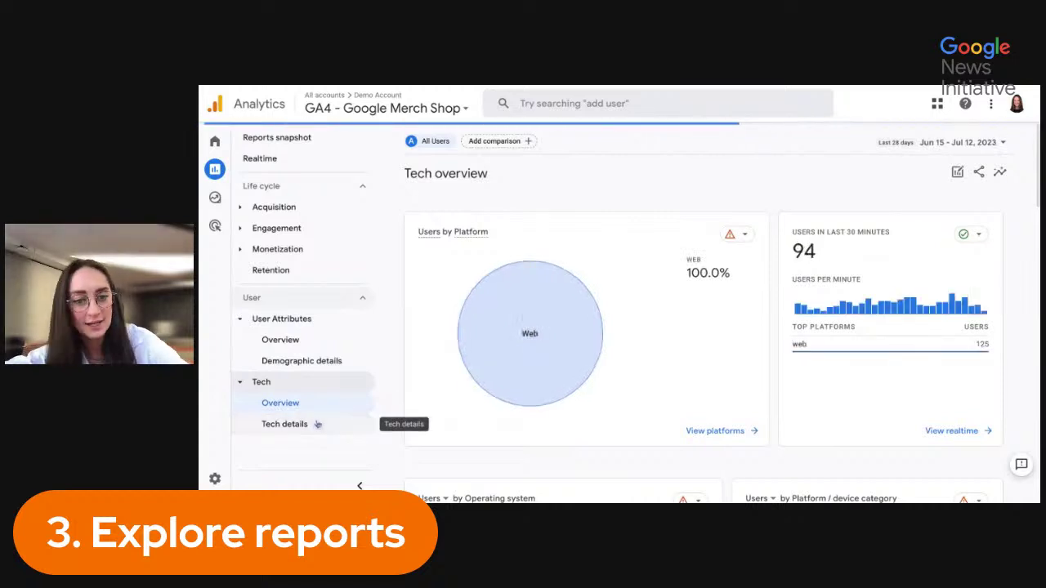
pyautogui.click(317, 424)
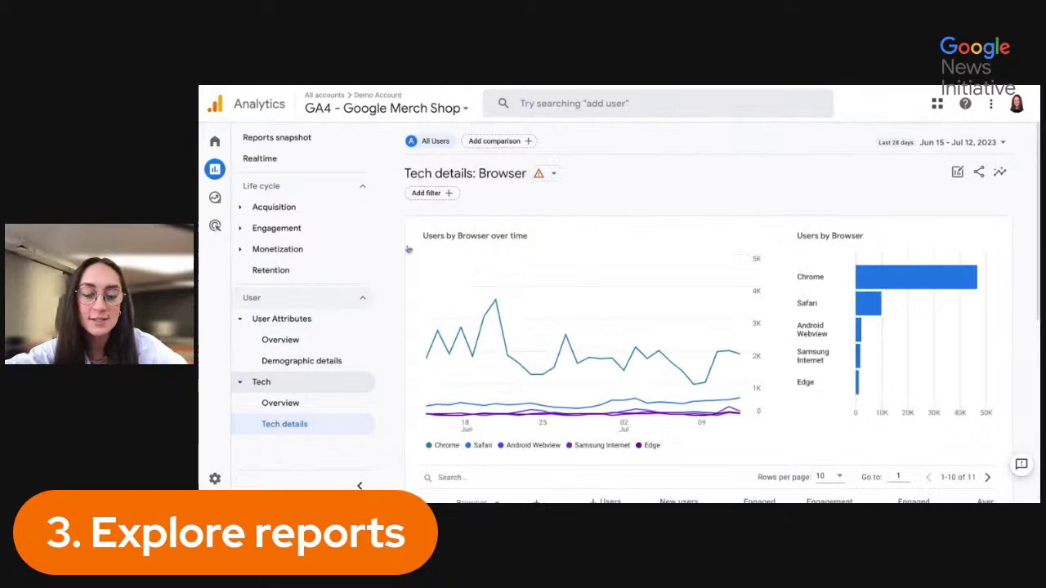
pyautogui.scroll(-2, 1026, 269)
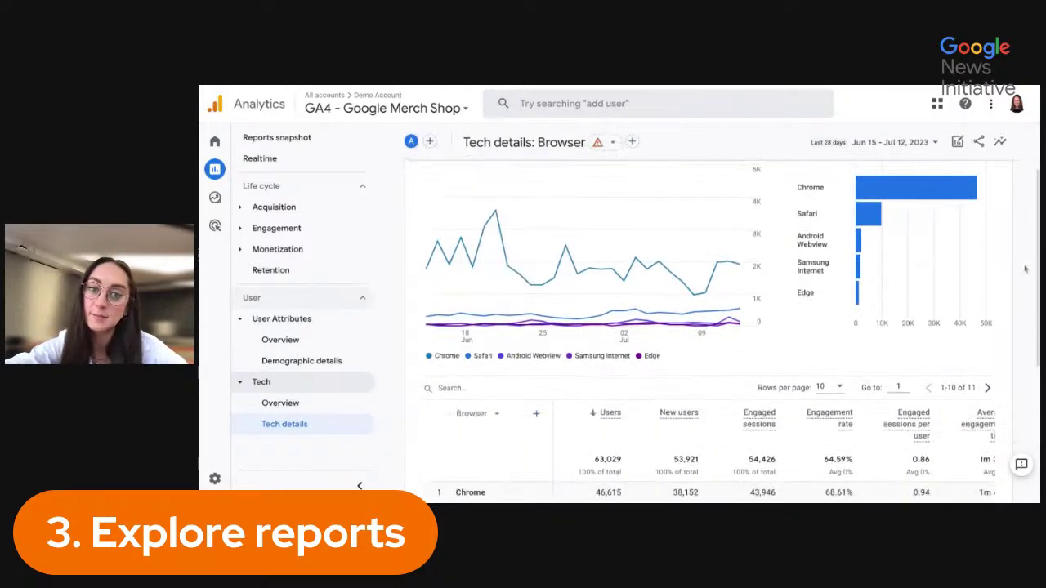
pyautogui.scroll(-3, 1025, 269)
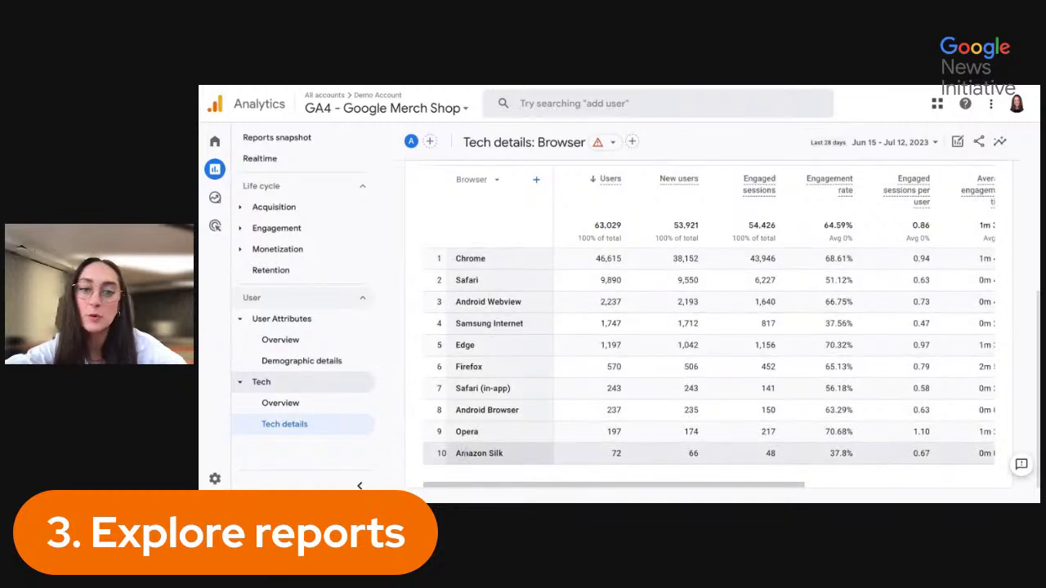
pyautogui.click(494, 188)
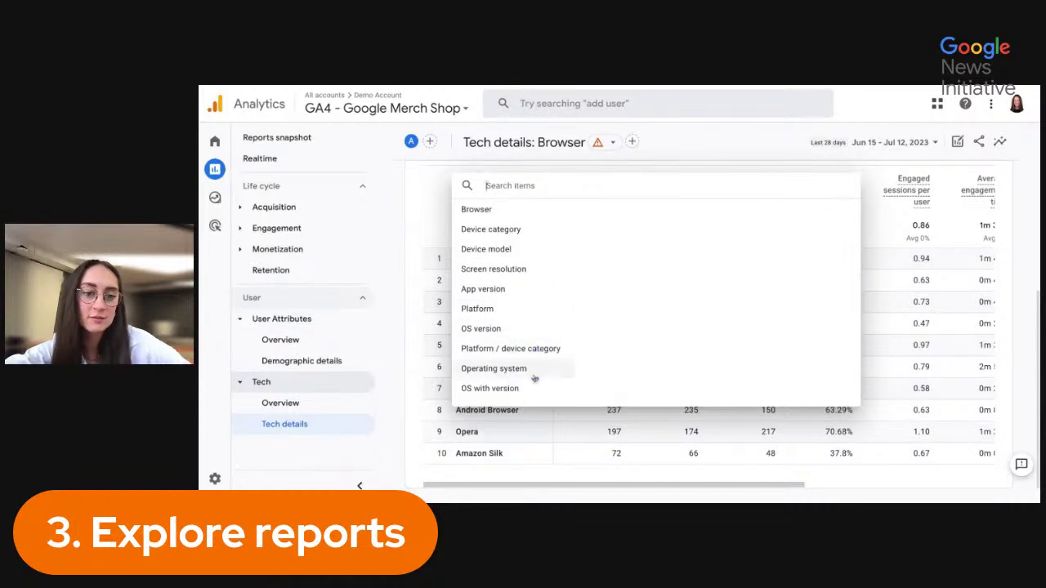
pyautogui.click(307, 403)
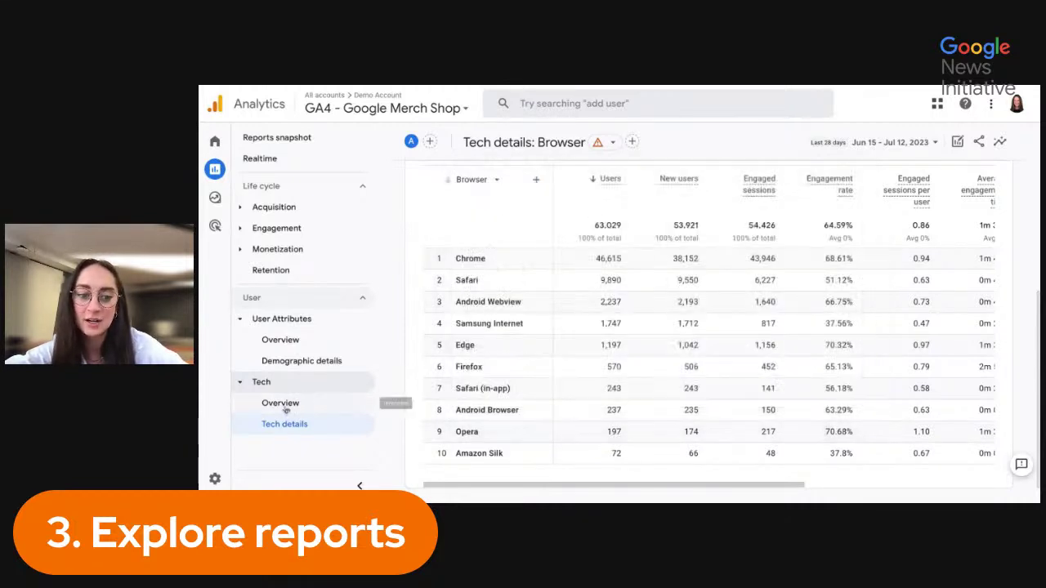
# Step: Examine the Tech overview's platform, operating system, browser, device and screen resolution cards, and collapse the Tech and User Attributes report groups
pyautogui.click(286, 411)
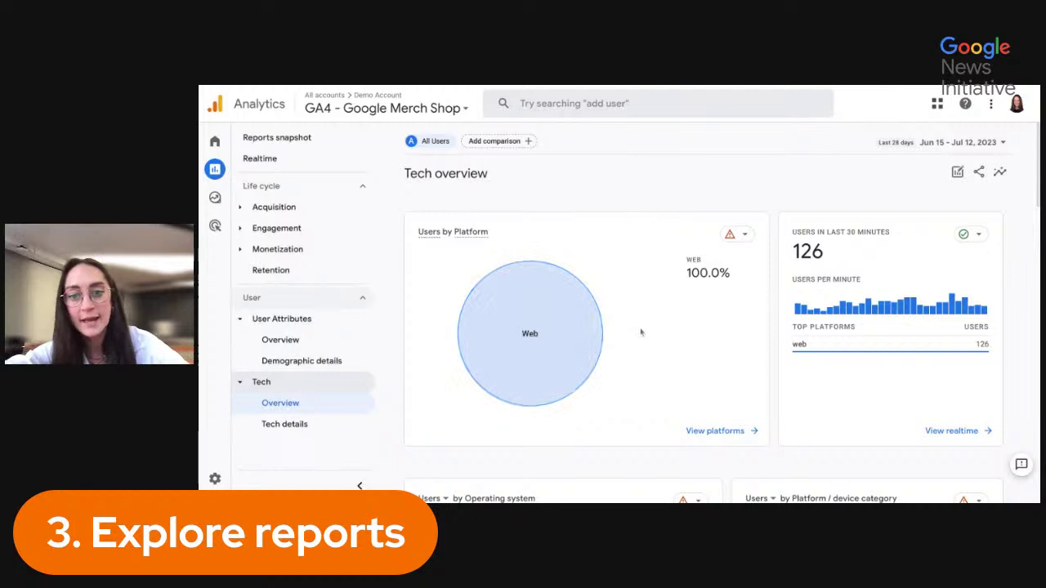
pyautogui.scroll(-5, 1002, 402)
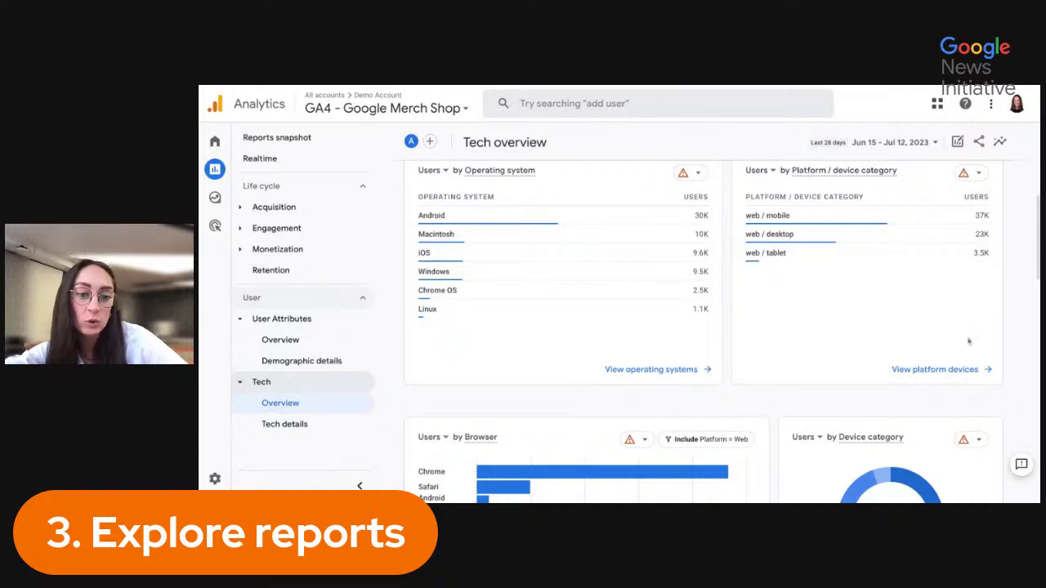
pyautogui.scroll(-3, 969, 342)
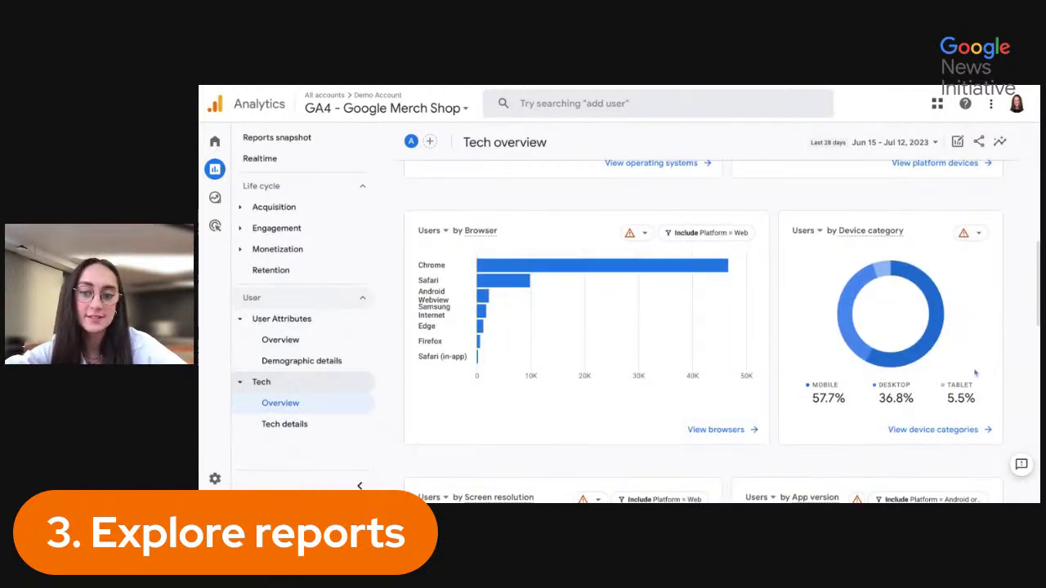
pyautogui.scroll(-3, 975, 373)
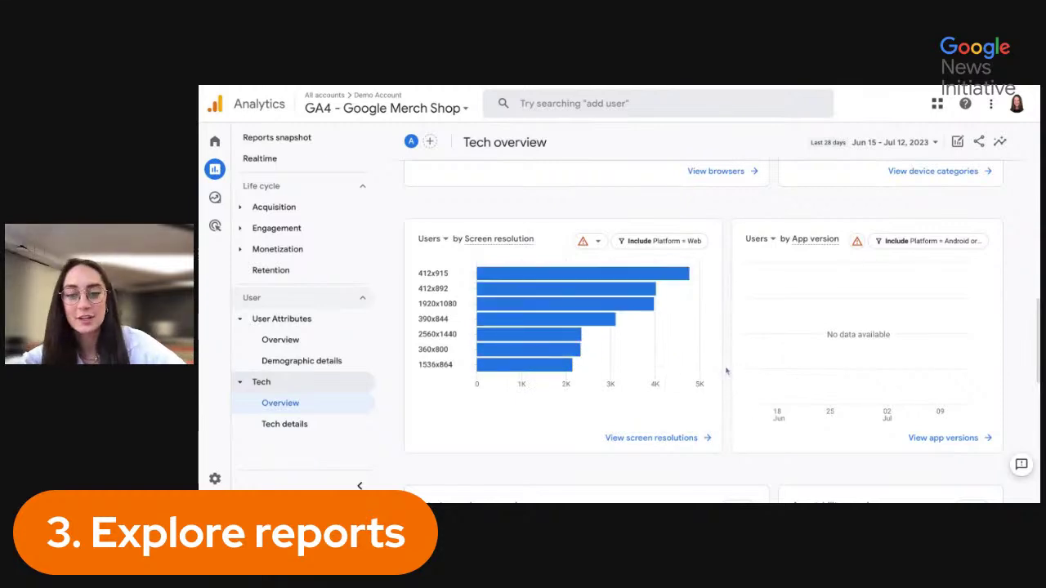
pyautogui.scroll(-2, 726, 371)
pyautogui.scroll(3, 725, 372)
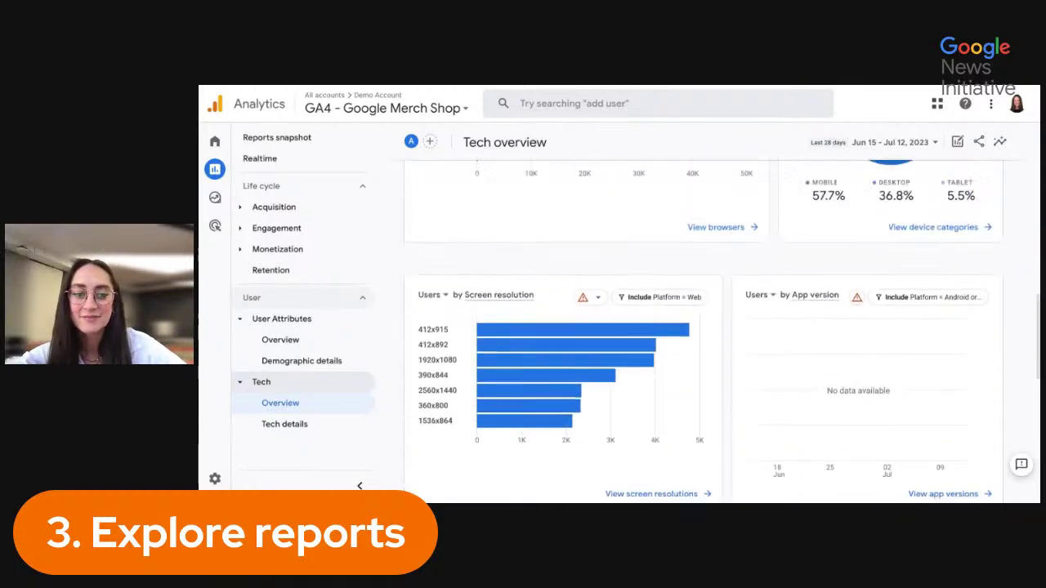
pyautogui.scroll(5, 725, 371)
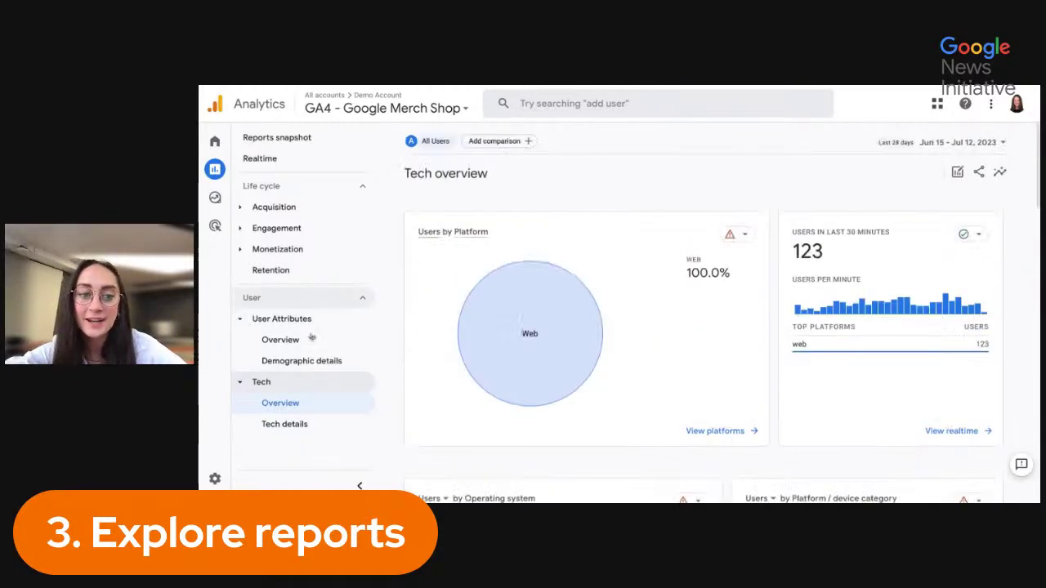
pyautogui.click(278, 381)
pyautogui.click(286, 315)
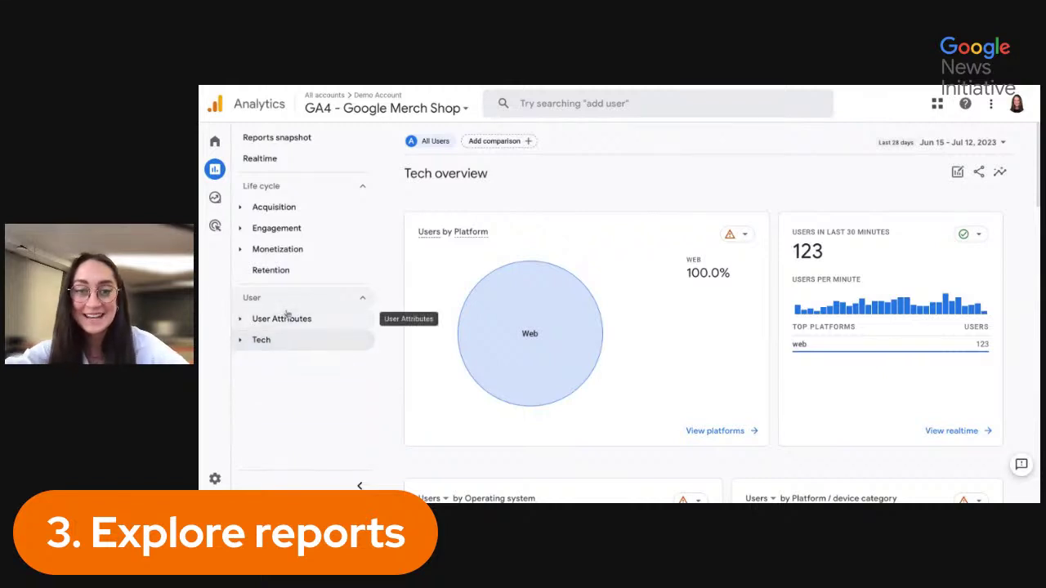
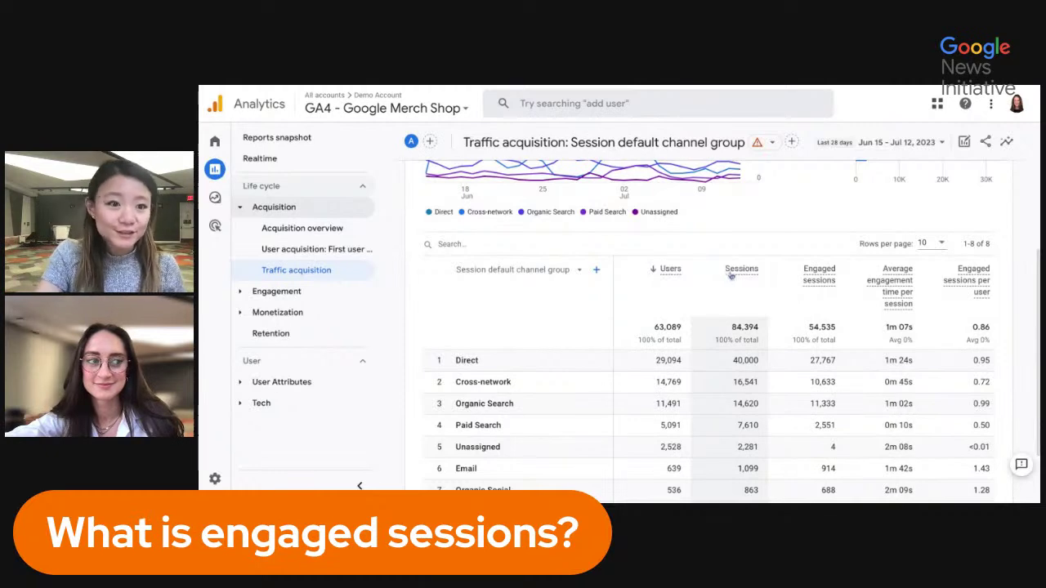
# Step: Examine the Traffic acquisition table's Sessions and Engaged sessions columns and the event choices for Event count and Conversions, keeping All events
pyautogui.moveTo(730, 276)
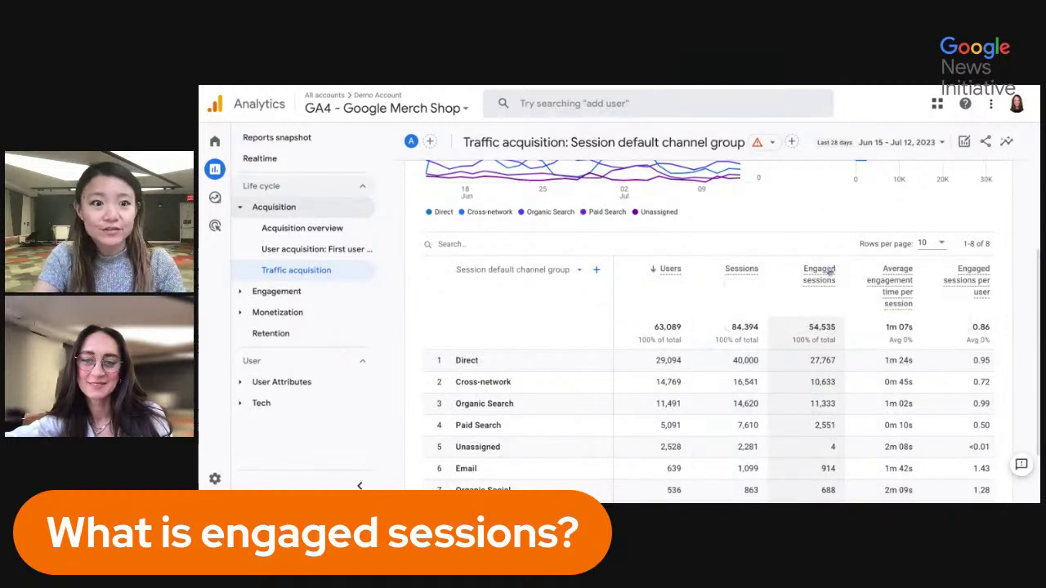
pyautogui.moveTo(829, 275)
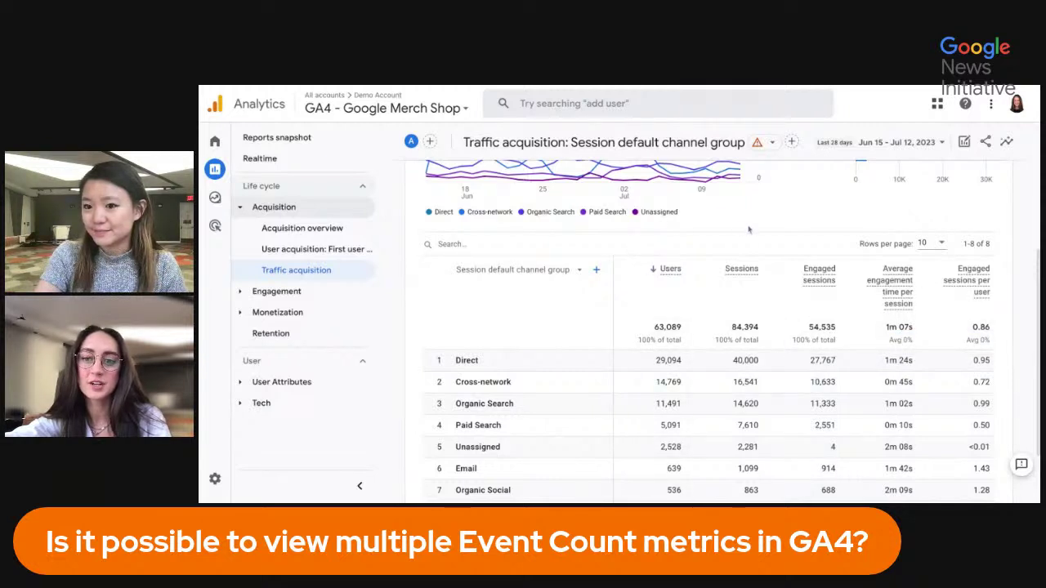
pyautogui.hscroll(1, 784, 278)
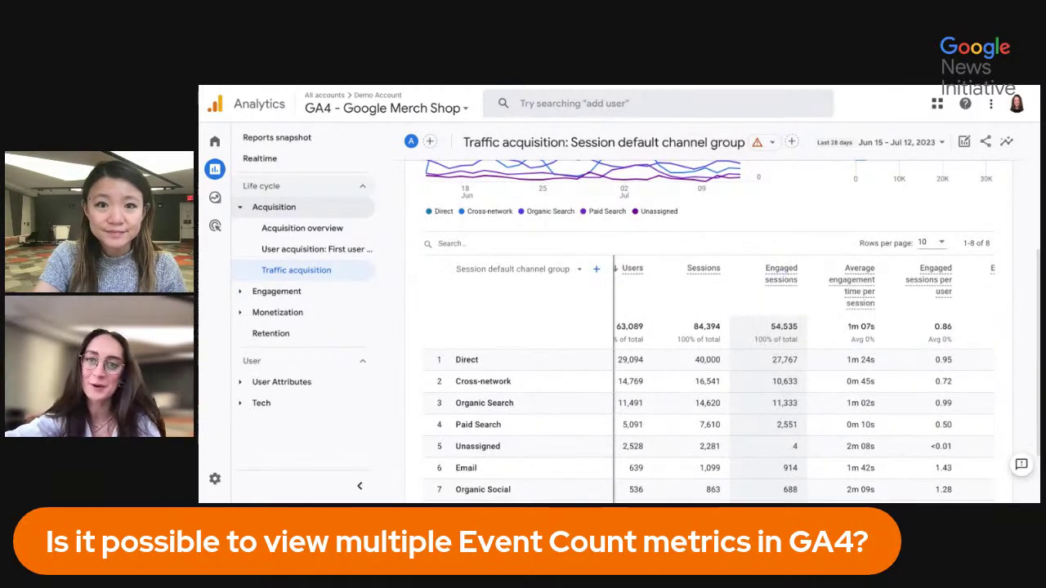
pyautogui.hscroll(5, 785, 269)
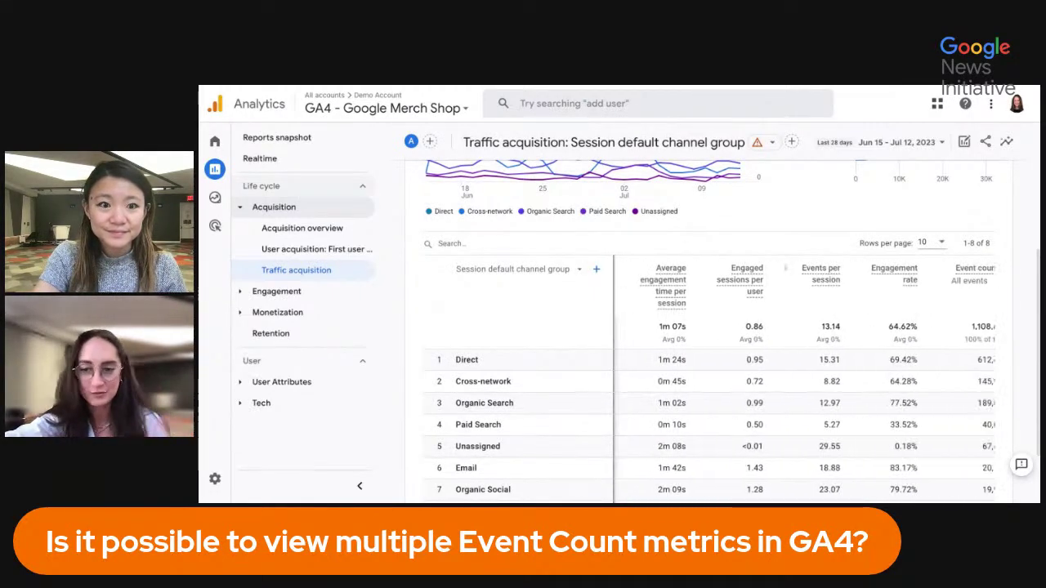
pyautogui.hscroll(5, 784, 269)
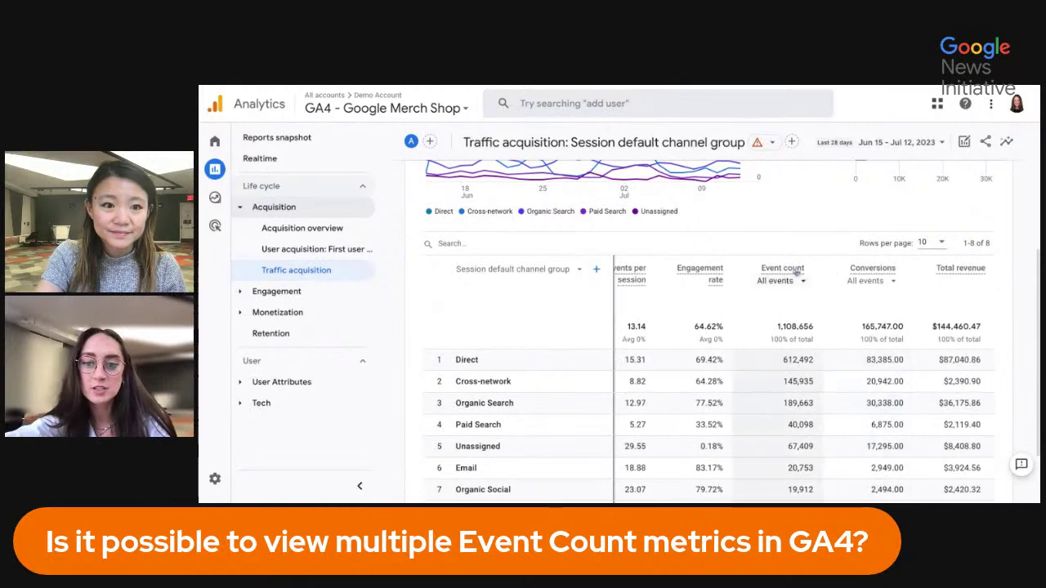
pyautogui.click(802, 281)
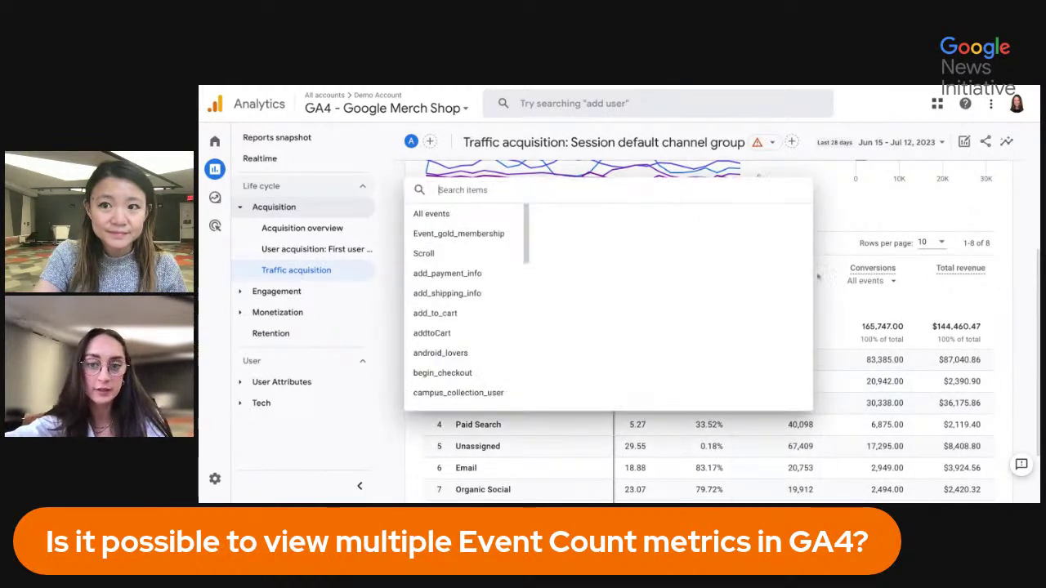
pyautogui.click(817, 277)
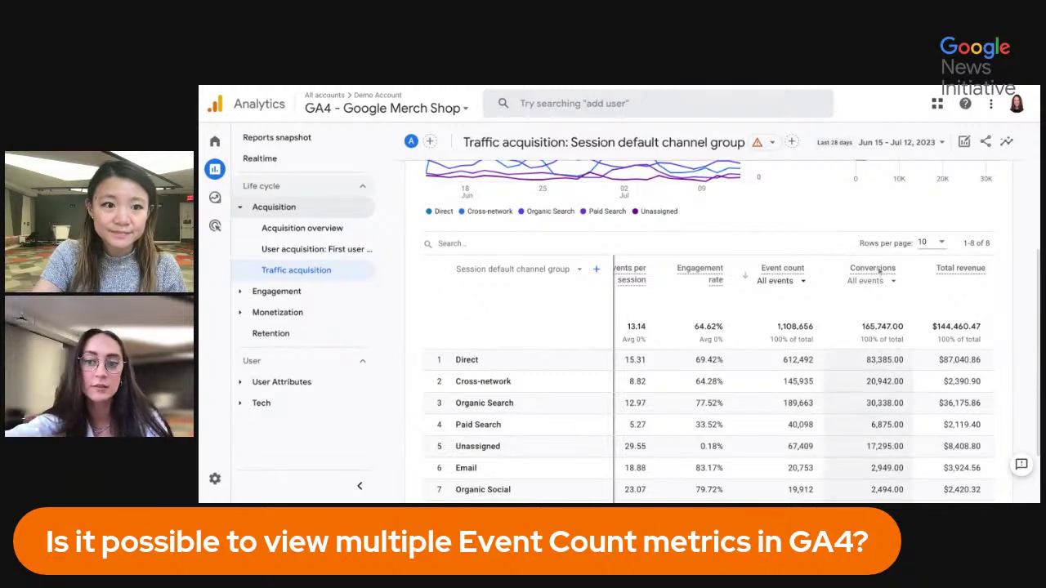
pyautogui.click(890, 280)
pyautogui.click(953, 216)
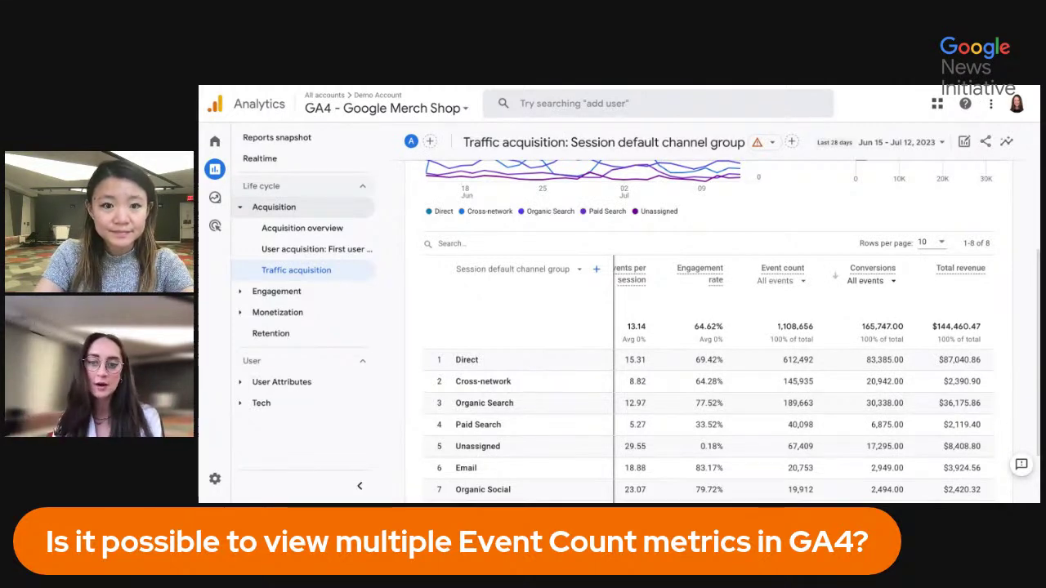
pyautogui.scroll(3, 719, 327)
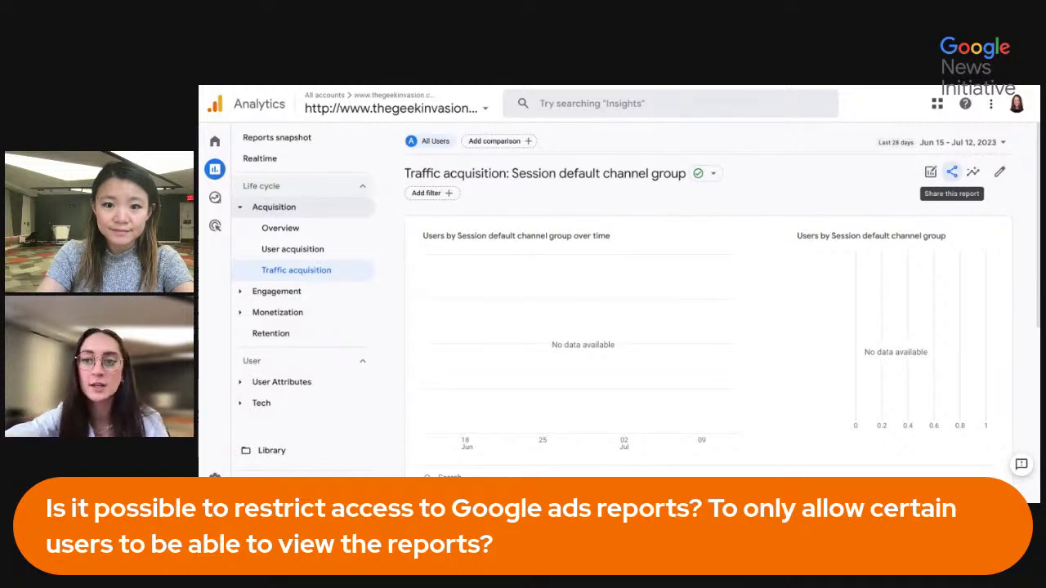
# Step: Look through the thegeekinvasion Traffic acquisition report's sharing options, including its share link and PDF, Google Sheets and CSV formats
pyautogui.click(952, 171)
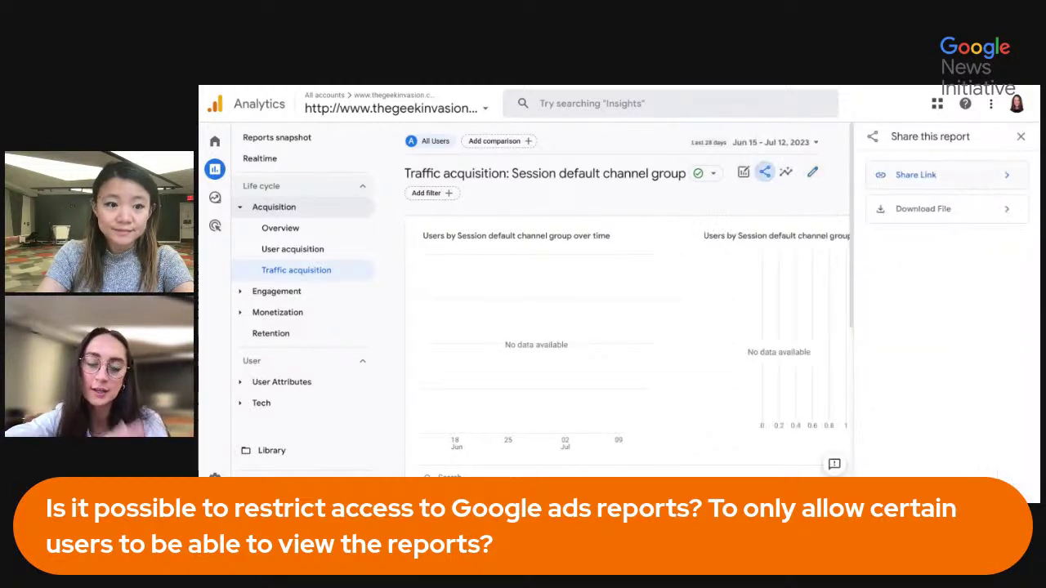
pyautogui.click(998, 181)
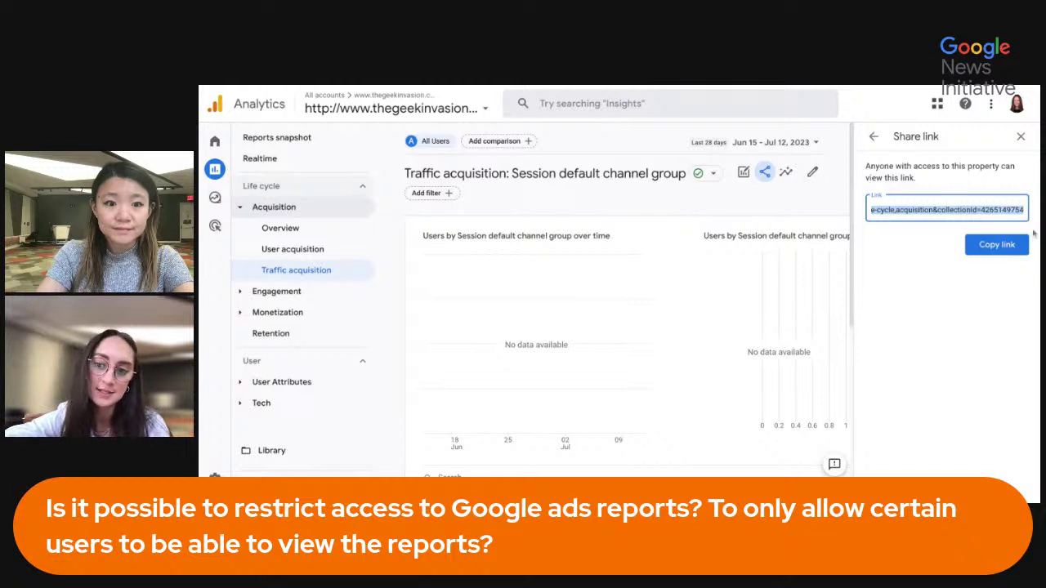
pyautogui.click(873, 136)
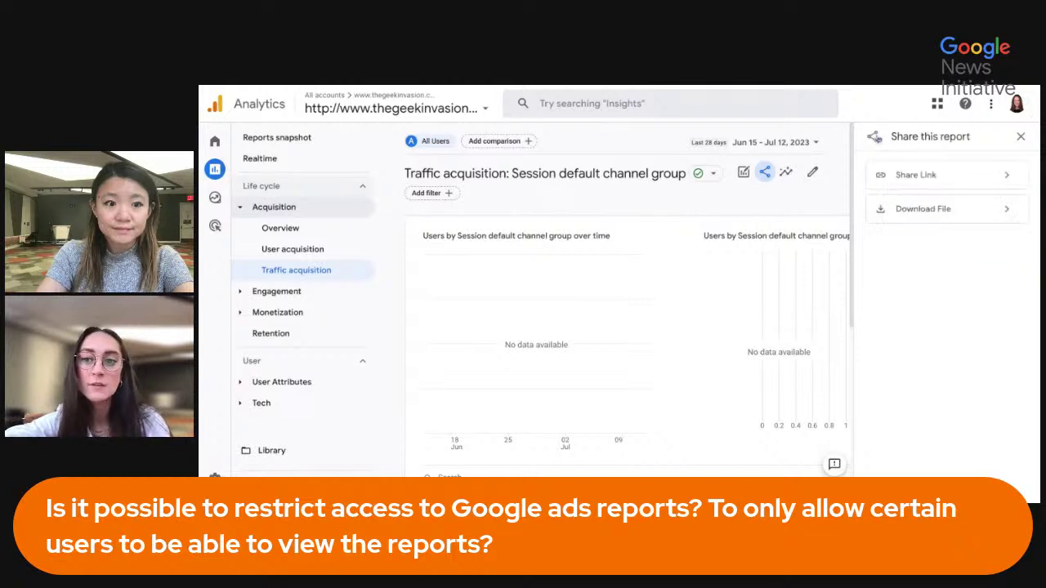
pyautogui.click(1010, 215)
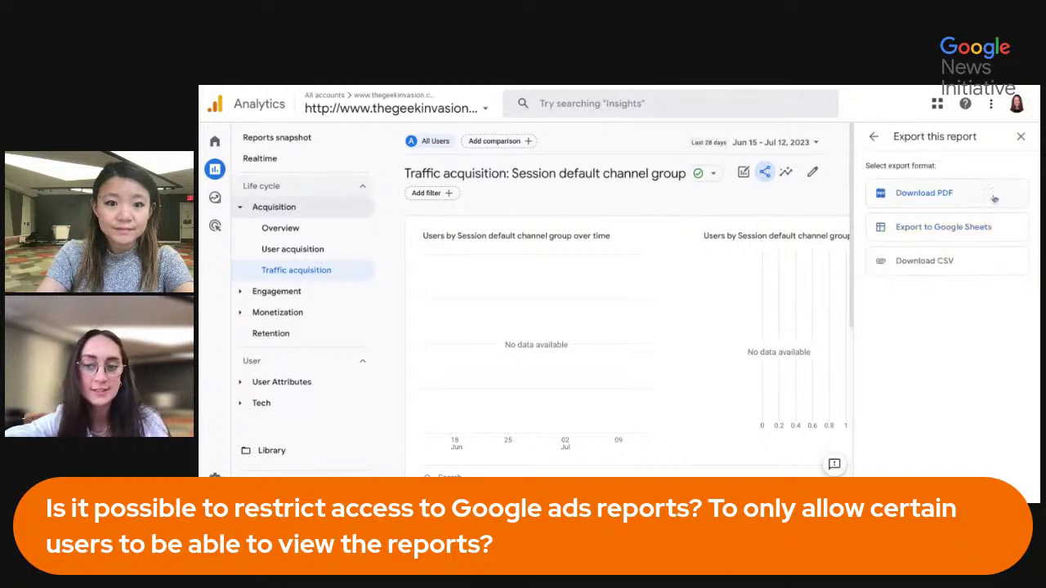
pyautogui.click(978, 268)
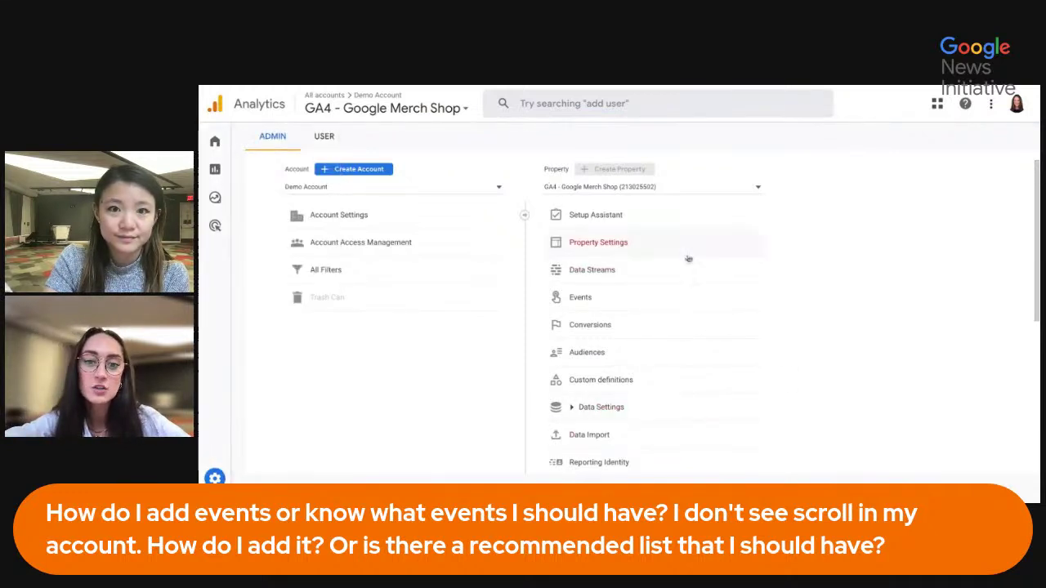
# Step: Open the Google Merch Shop's North America & Canada Website data stream and show all its enhanced measurement events
pyautogui.click(666, 277)
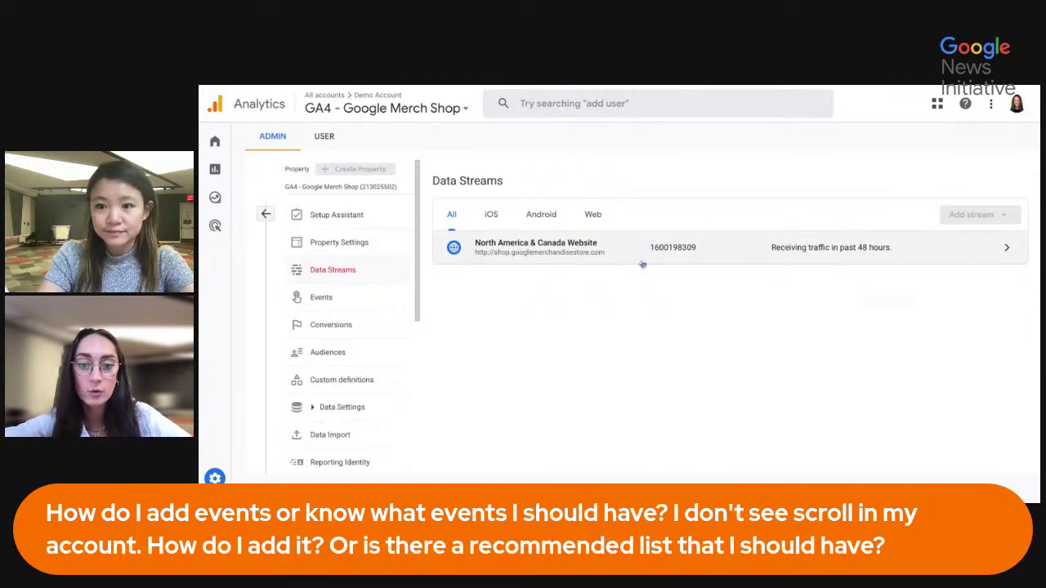
pyautogui.click(1005, 248)
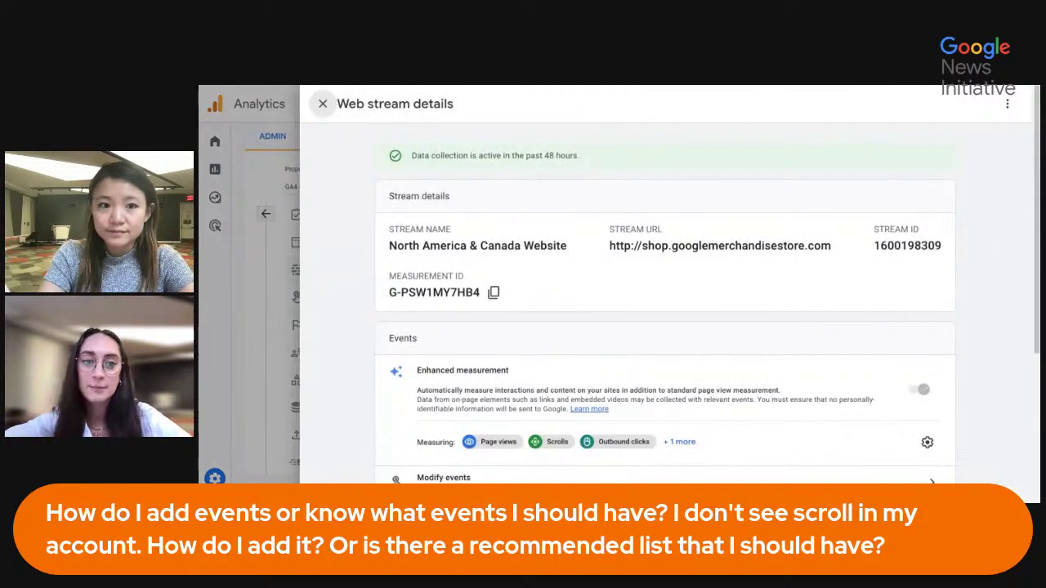
pyautogui.scroll(-3, 665, 286)
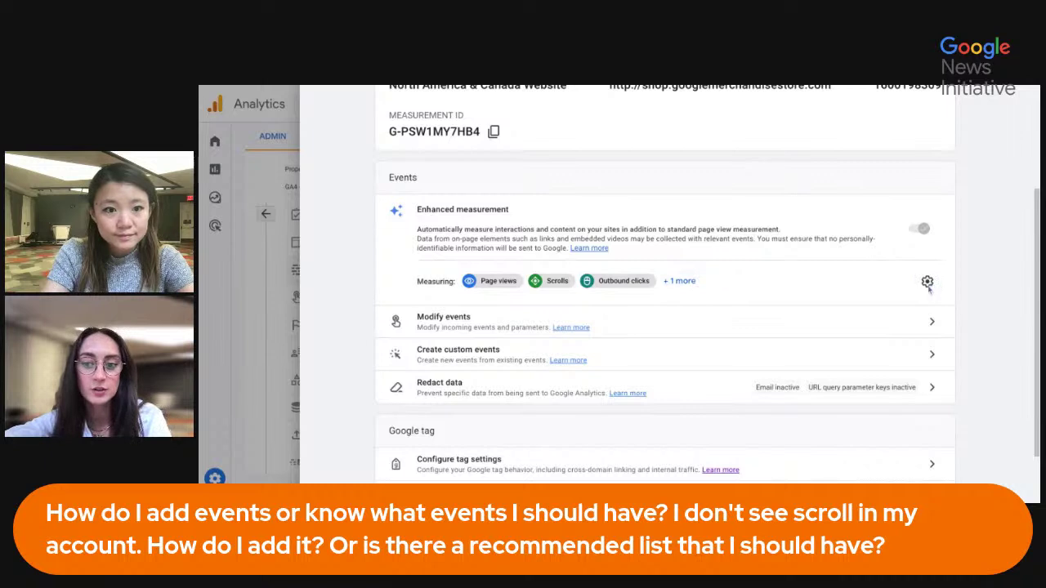
pyautogui.click(679, 280)
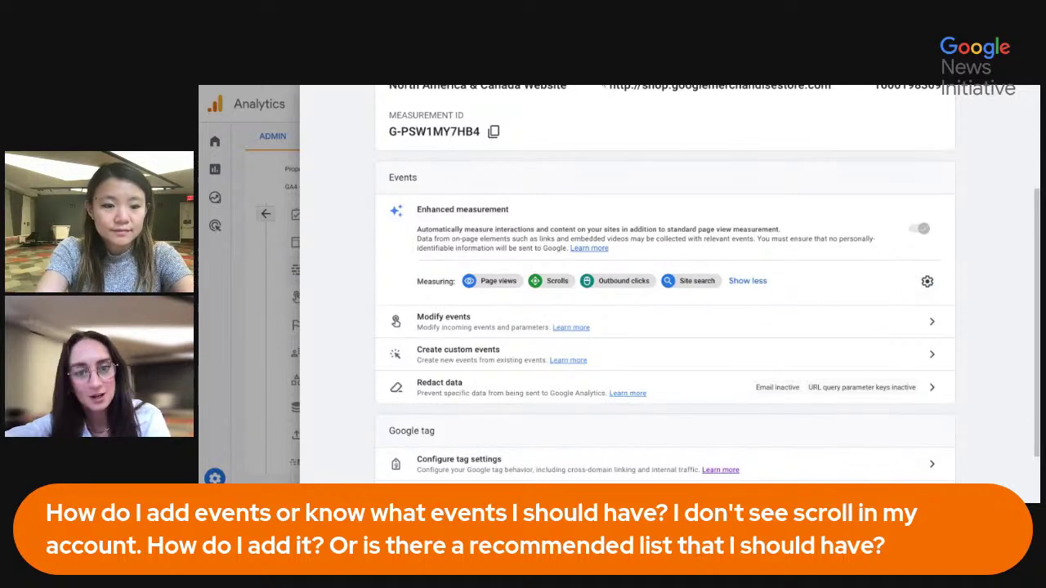
# Step: Switch to the thegeekinvasion property and open its web data stream details at the Events section
pyautogui.hotkey('ctrl', 'Tab')
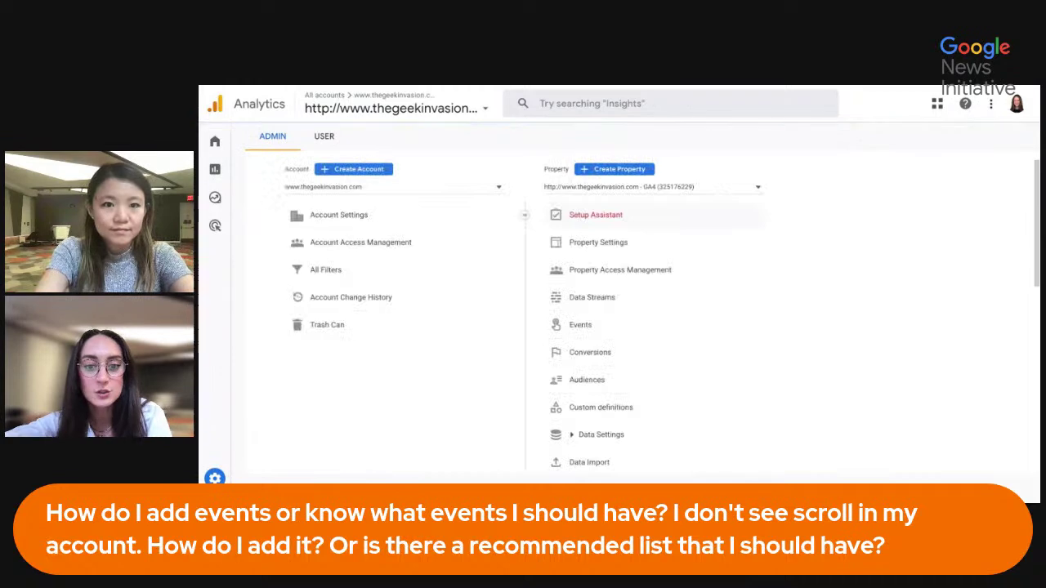
pyautogui.click(595, 300)
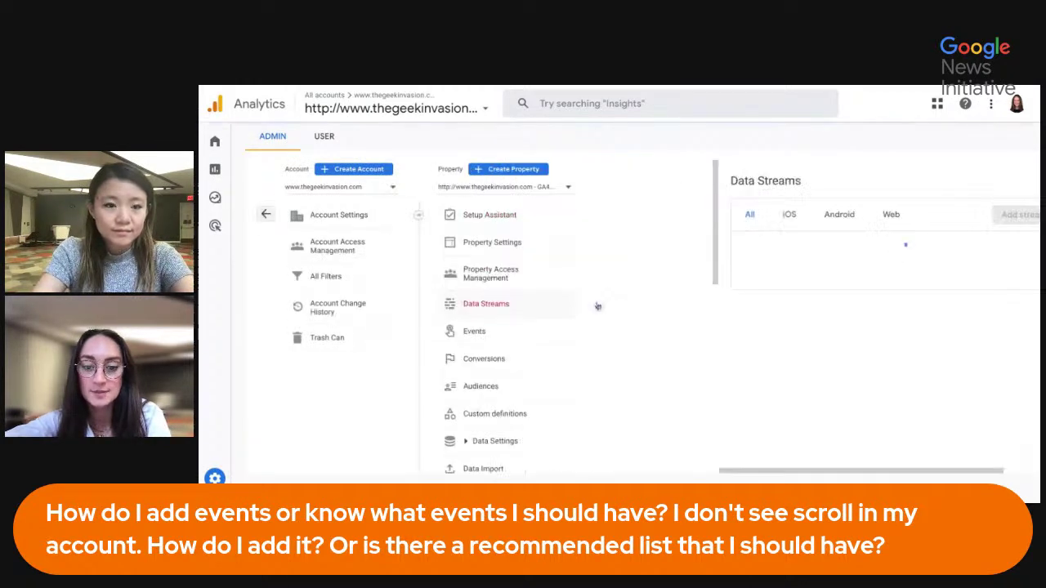
pyautogui.click(1011, 257)
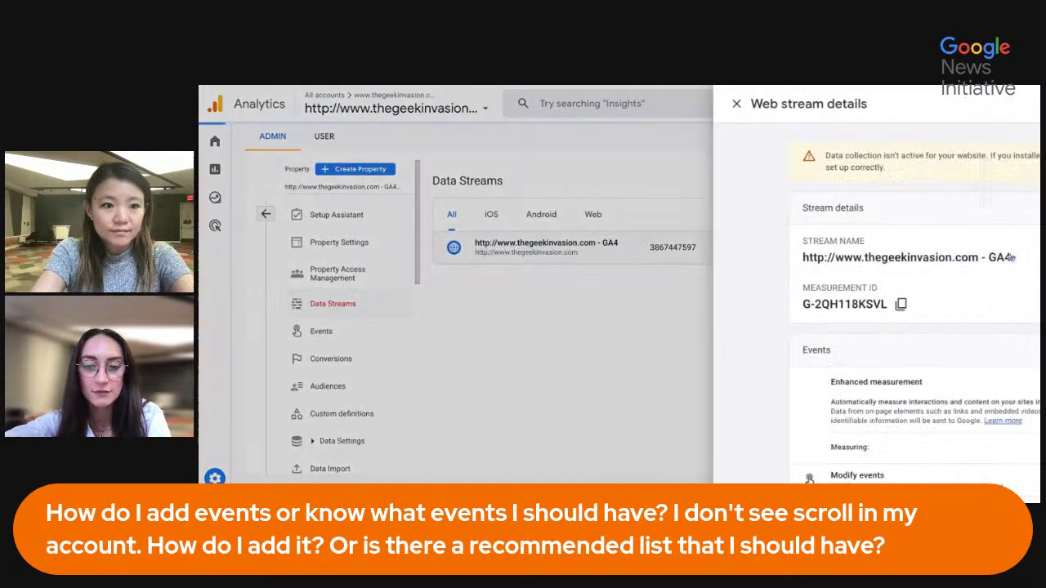
pyautogui.scroll(-3, 923, 245)
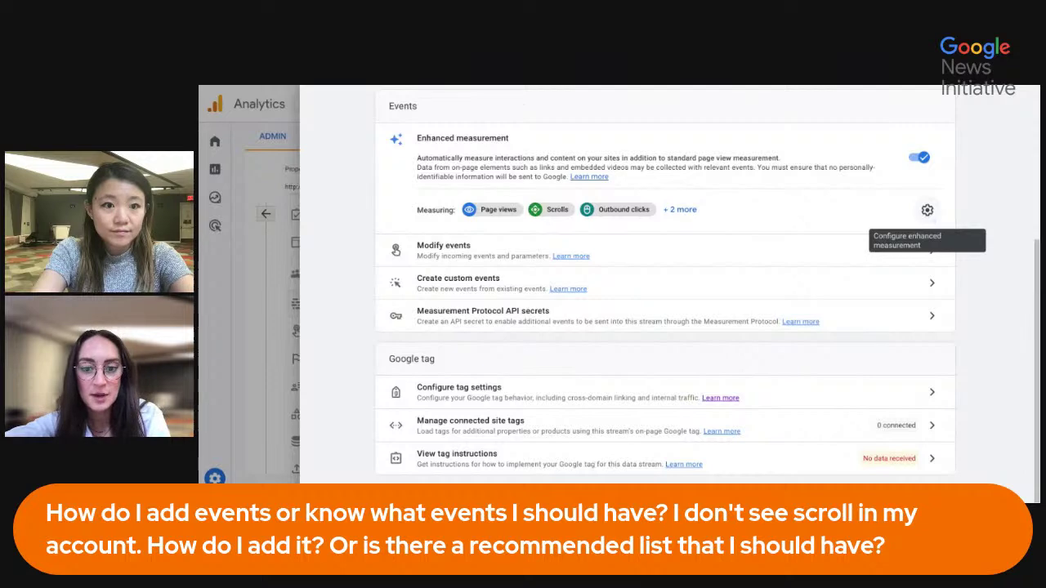
# Step: Examine the thegeekinvasion stream's enhanced measurement options, such as scrolls, outbound clicks and site search, and leave without saving
pyautogui.click(927, 210)
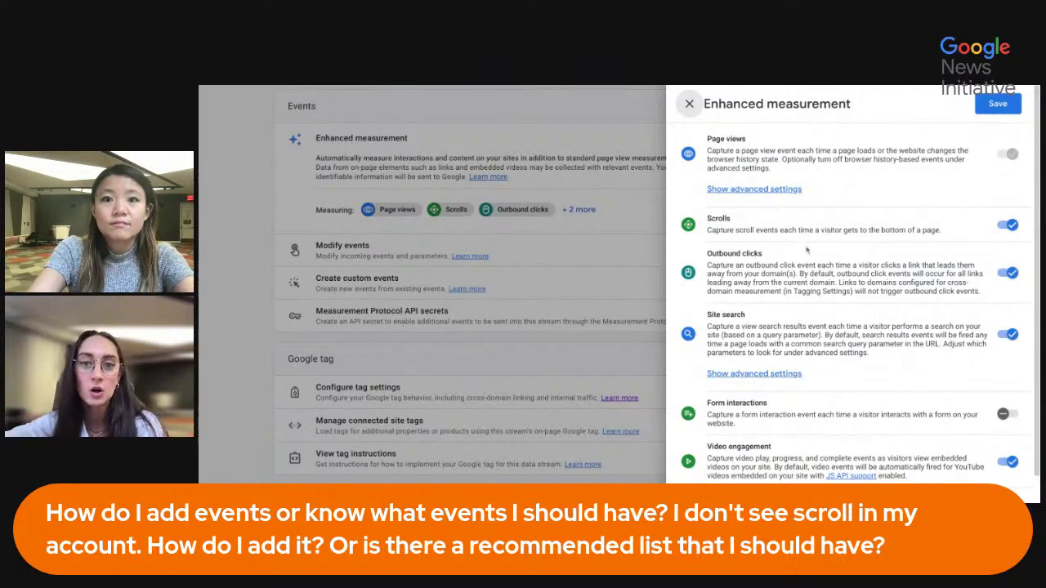
pyautogui.scroll(-2, 806, 249)
pyautogui.scroll(2, 807, 249)
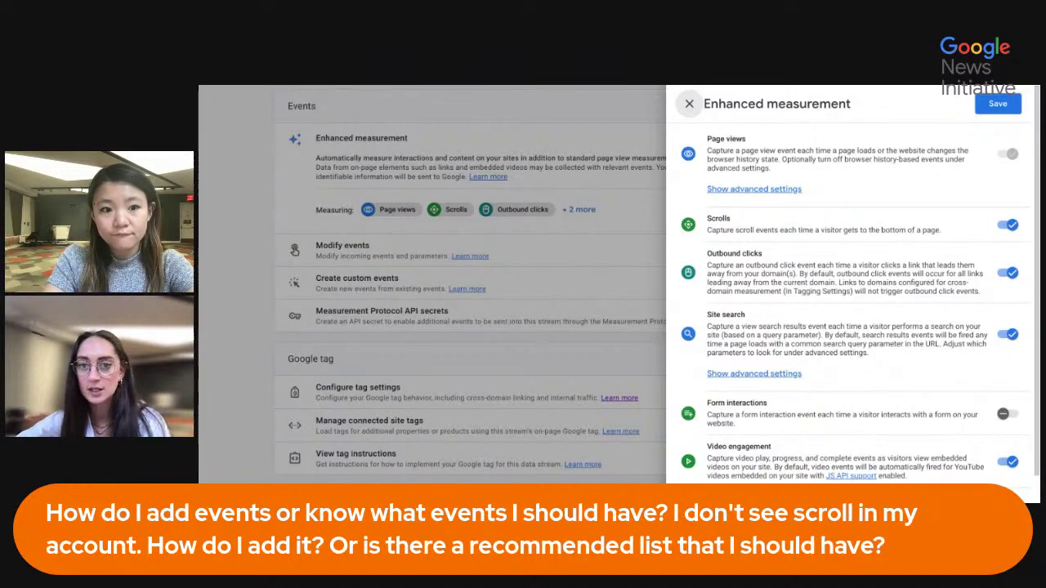
pyautogui.click(688, 104)
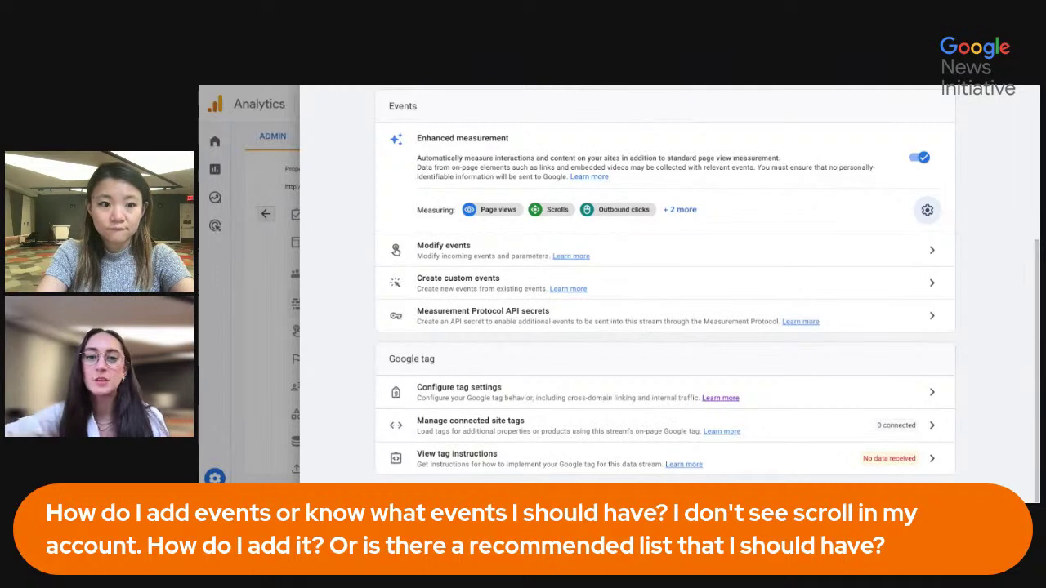
pyautogui.click(926, 210)
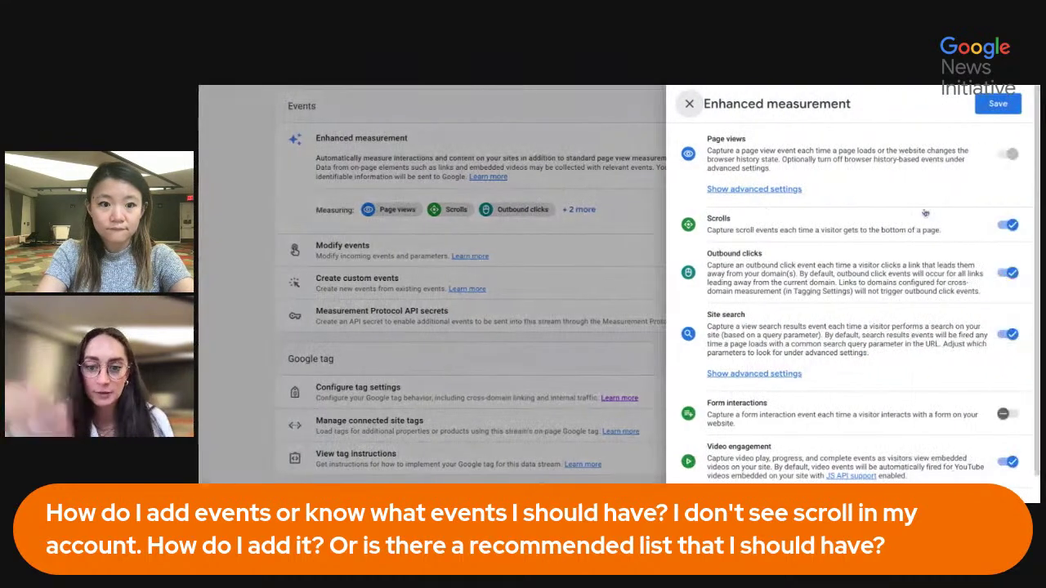
pyautogui.scroll(-1, 925, 213)
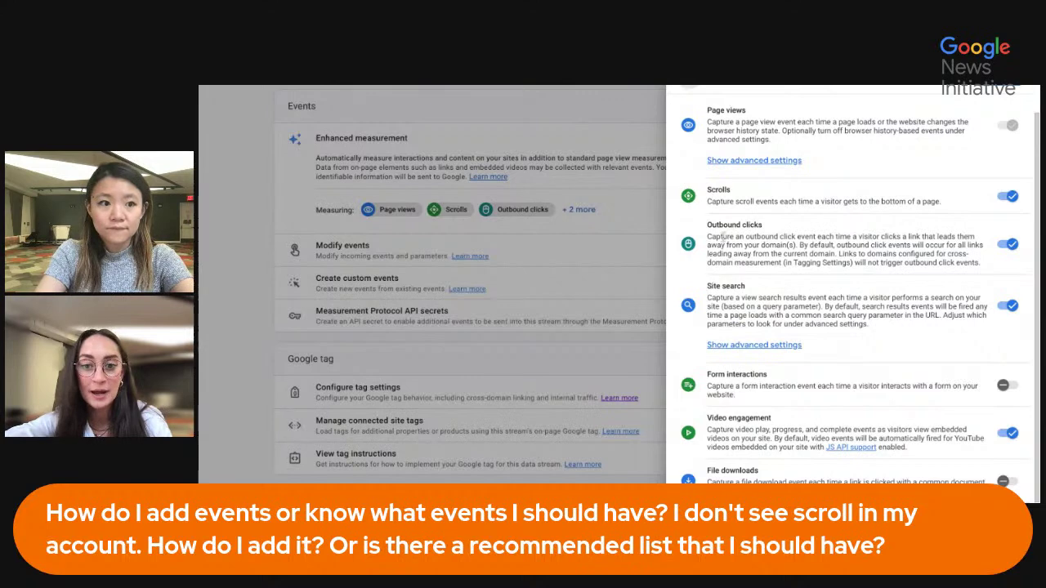
pyautogui.scroll(2, 722, 204)
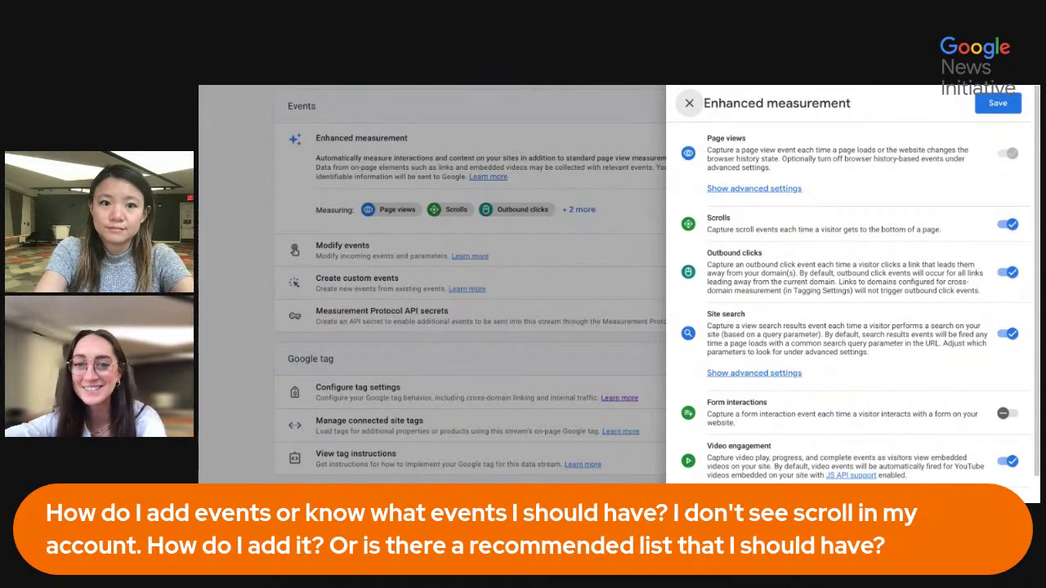
pyautogui.click(689, 103)
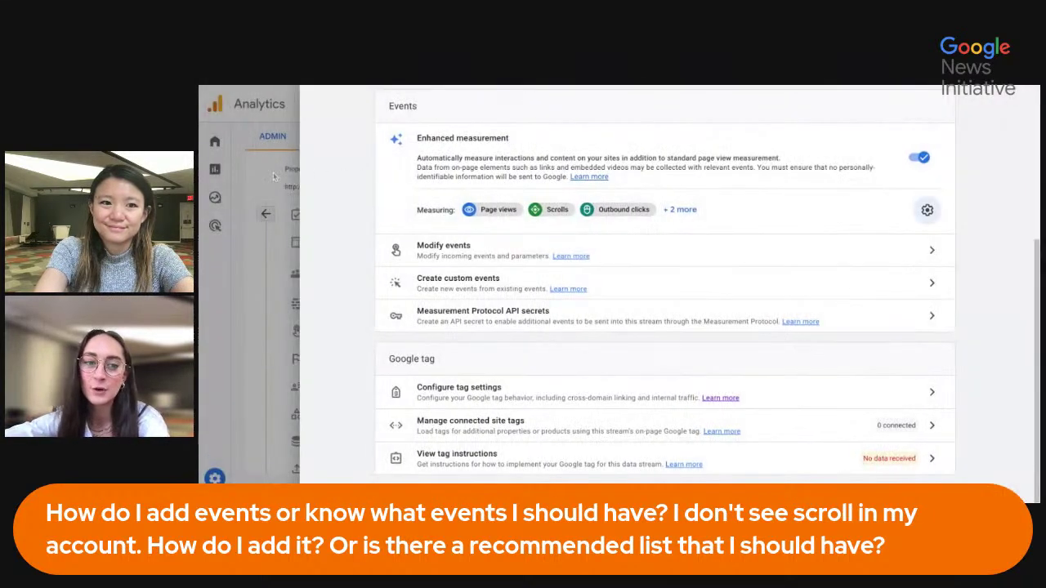
pyautogui.click(275, 176)
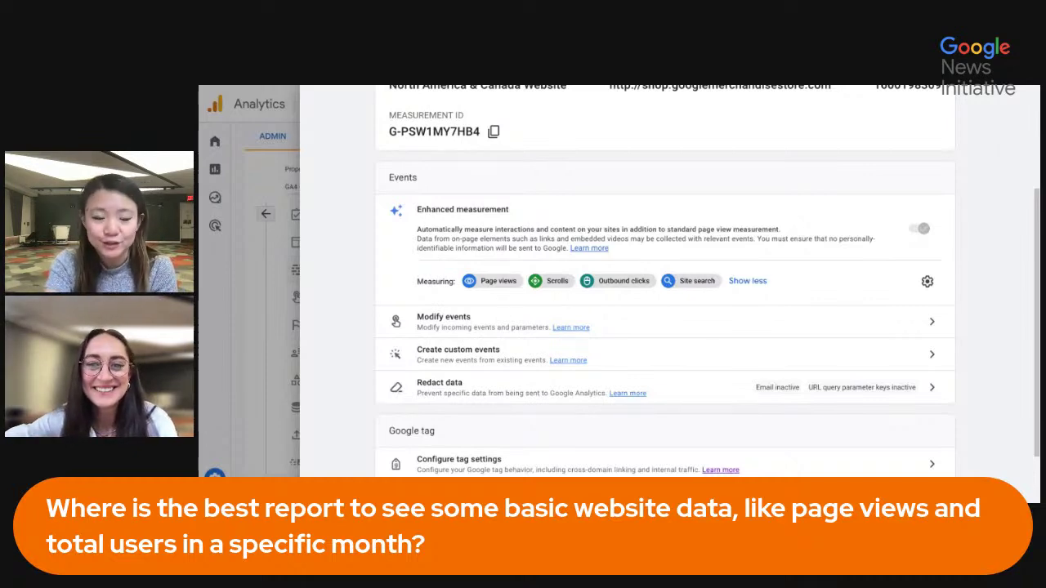
# Step: Close the Google Merch Shop's web stream details and return to its Reports snapshot
pyautogui.scroll(3, 393, 179)
pyautogui.click(325, 105)
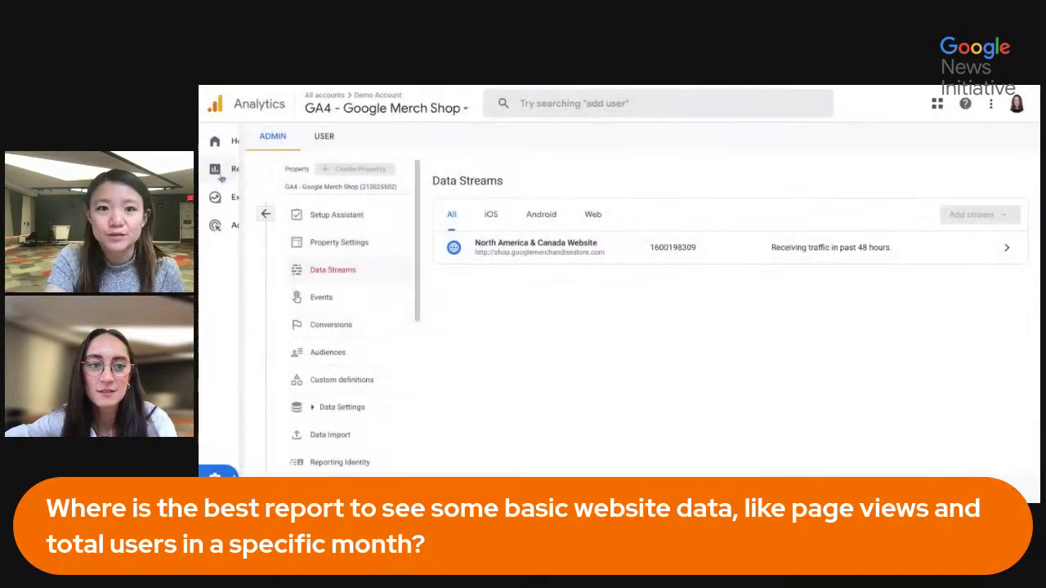
pyautogui.click(220, 178)
pyautogui.click(217, 172)
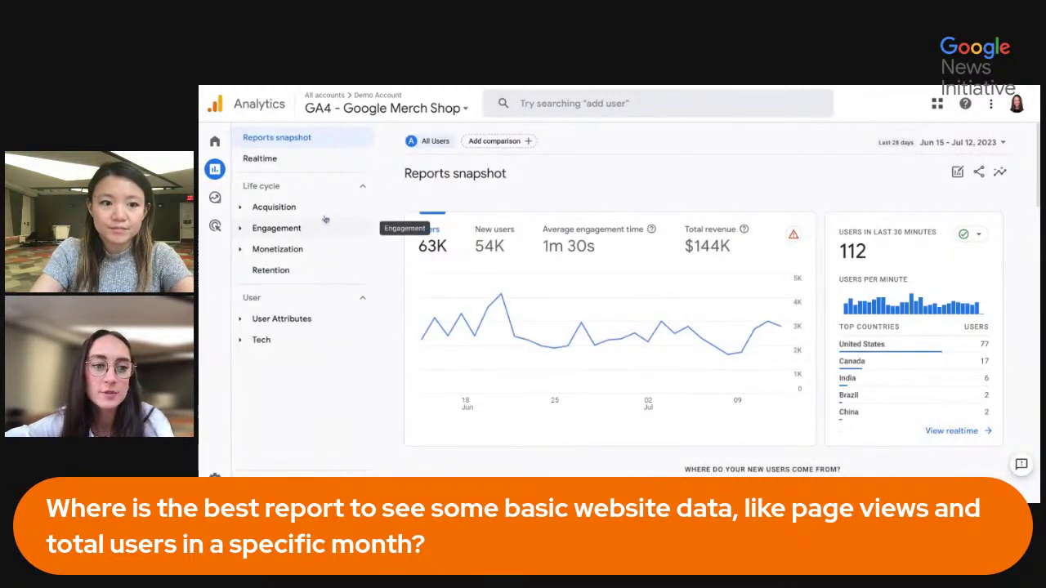
# Step: Open the Acquisition group's Traffic acquisition report and examine its channel group table
pyautogui.click(330, 210)
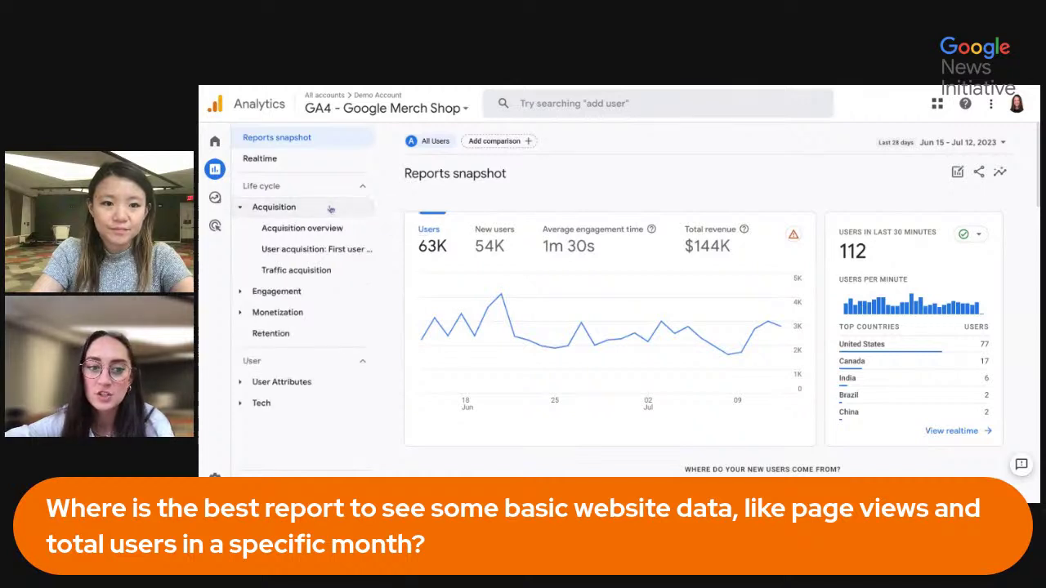
pyautogui.click(313, 272)
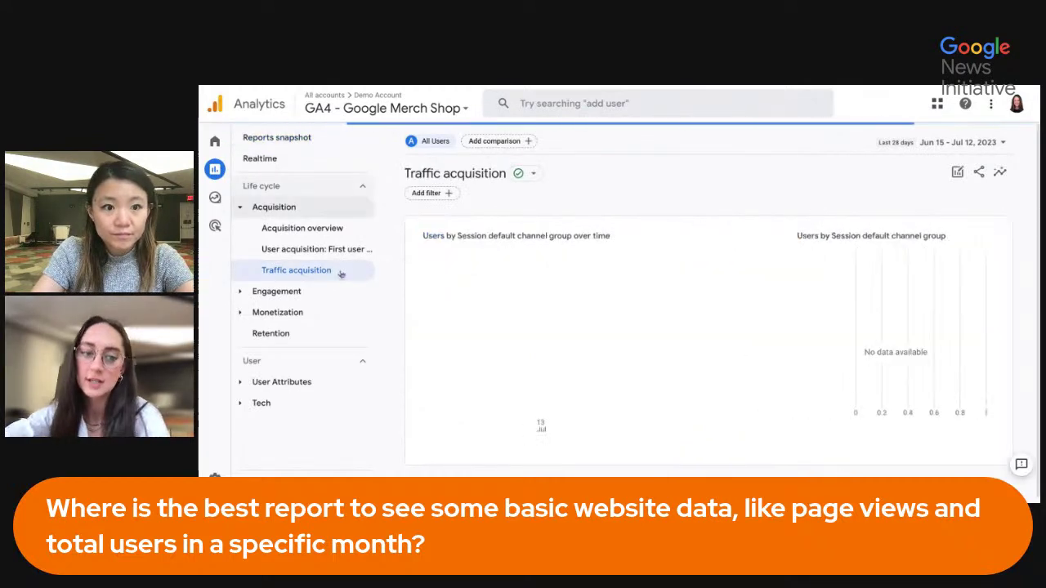
pyautogui.scroll(-2, 399, 323)
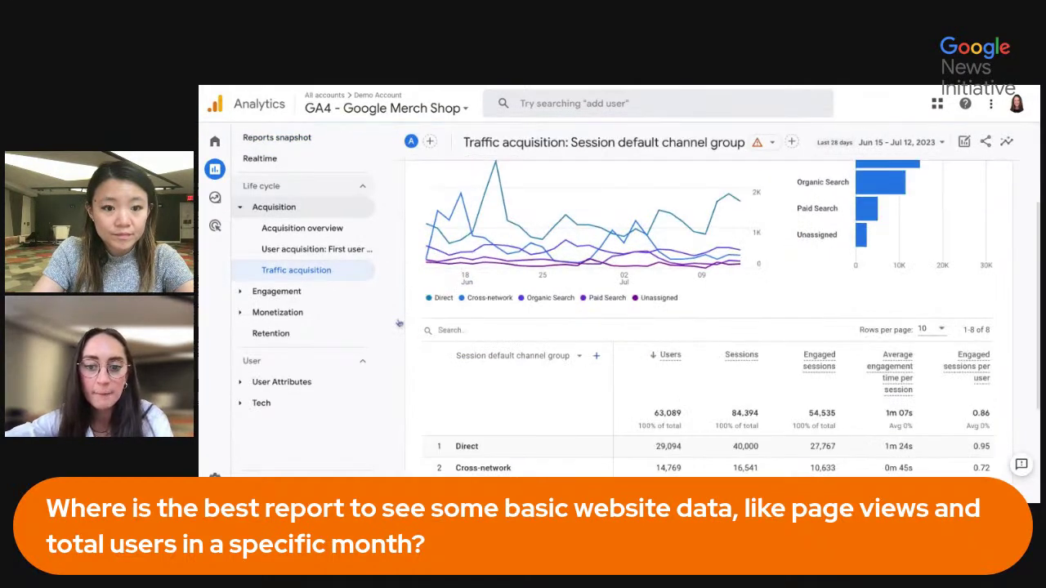
# Step: Examine the Traffic acquisition table's columns and read the definitions of the Sessions and Users metrics
pyautogui.scroll(-4, 399, 323)
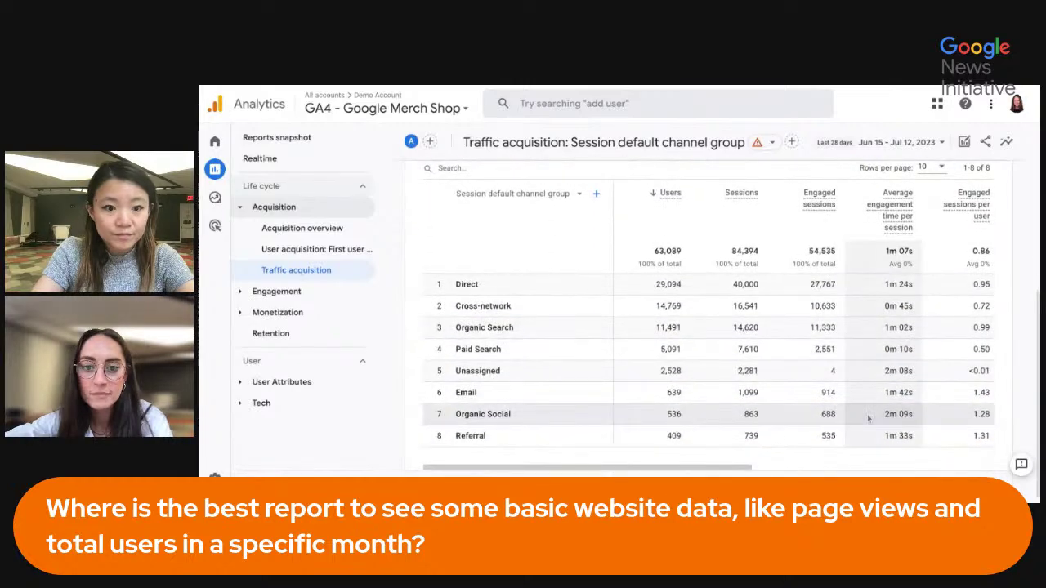
pyautogui.hscroll(5, 784, 326)
pyautogui.hscroll(-5, 784, 327)
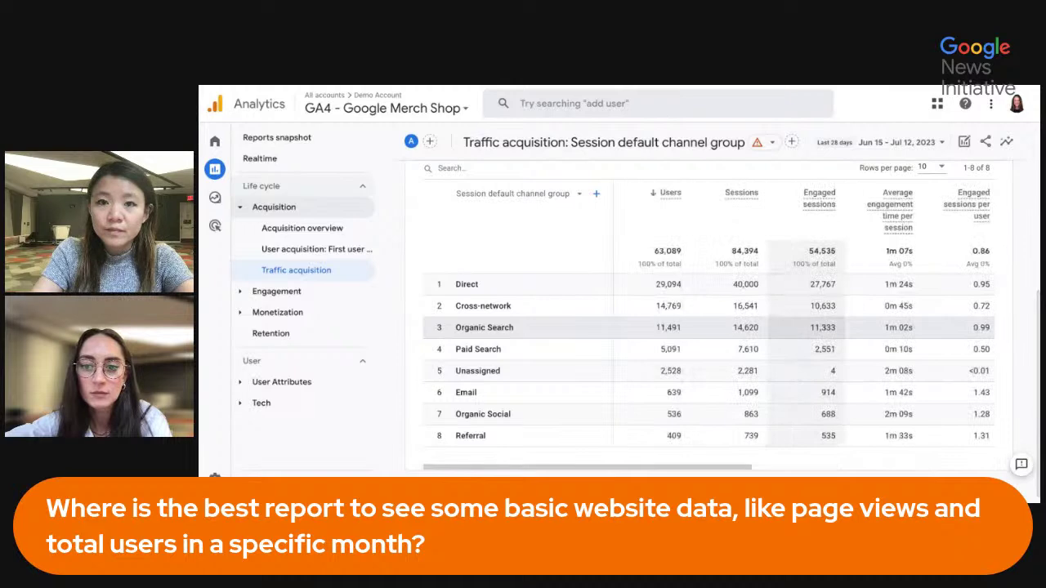
pyautogui.scroll(2, 749, 273)
pyautogui.moveTo(750, 273)
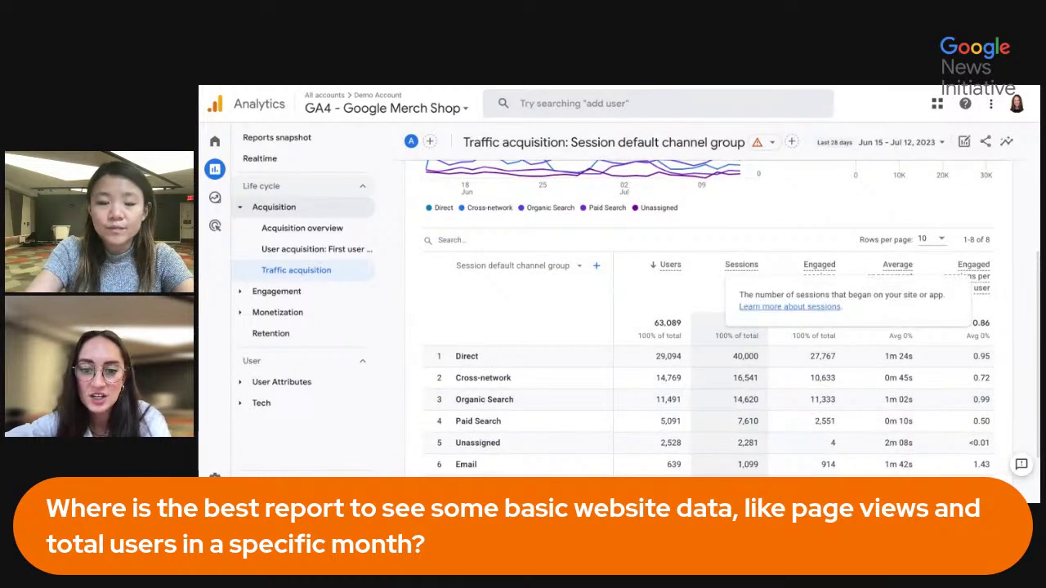
pyautogui.moveTo(673, 271)
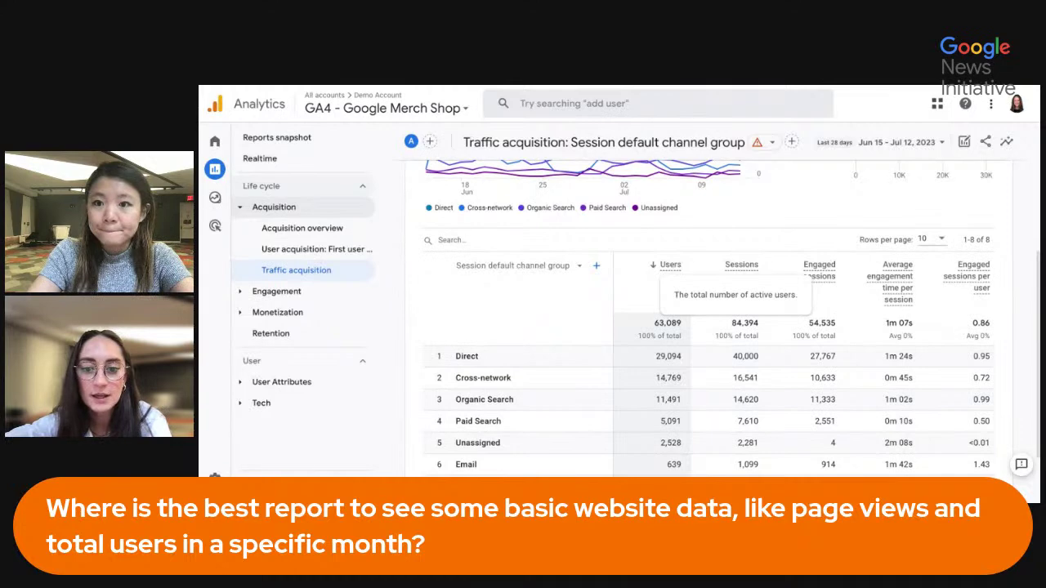
# Step: Set the report's date range to Jun 1 - Jun 30, 2023 and apply it
pyautogui.click(877, 144)
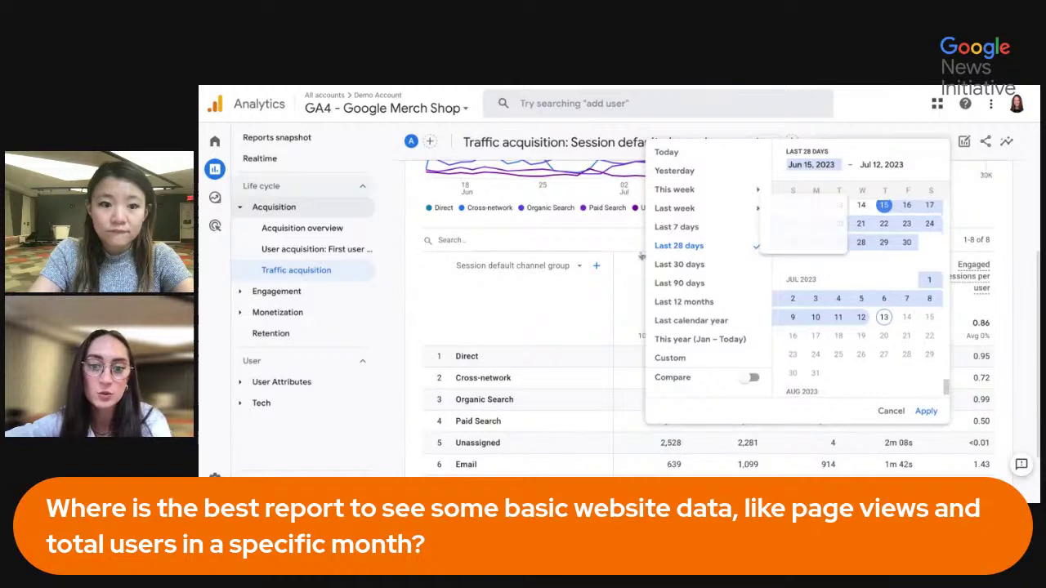
pyautogui.scroll(1, 796, 270)
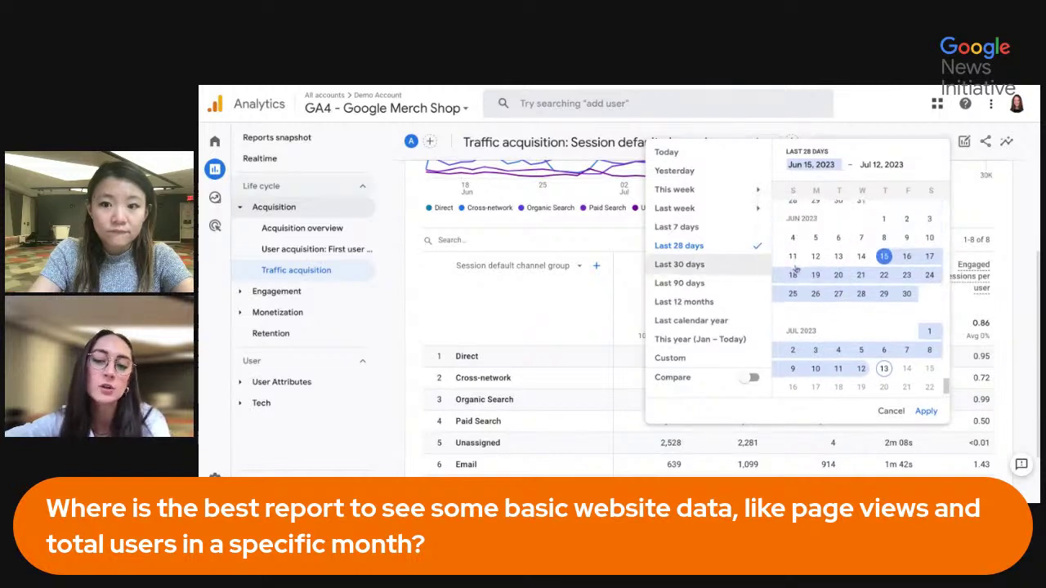
pyautogui.click(884, 219)
pyautogui.click(906, 293)
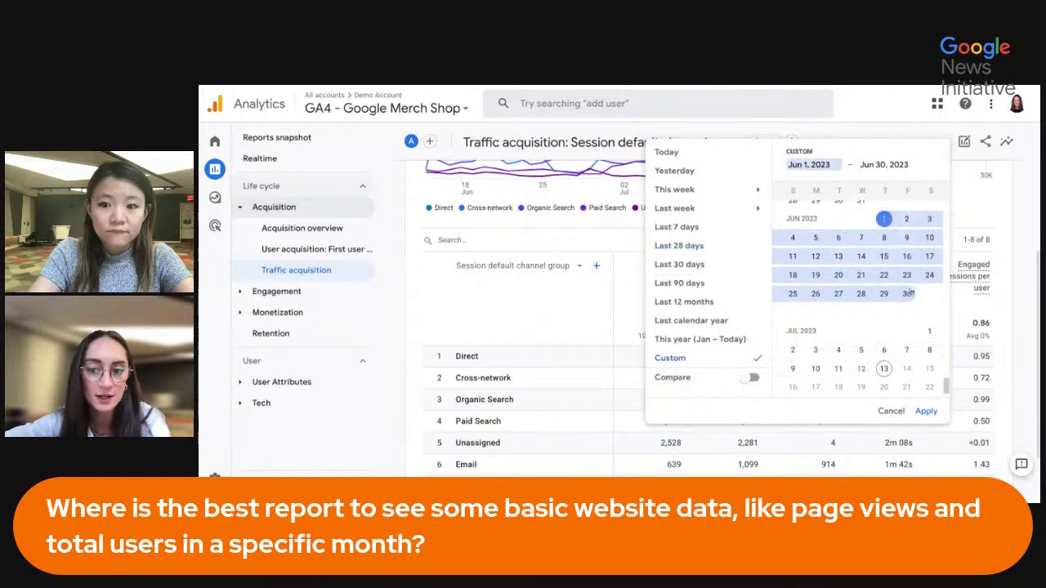
pyautogui.click(928, 411)
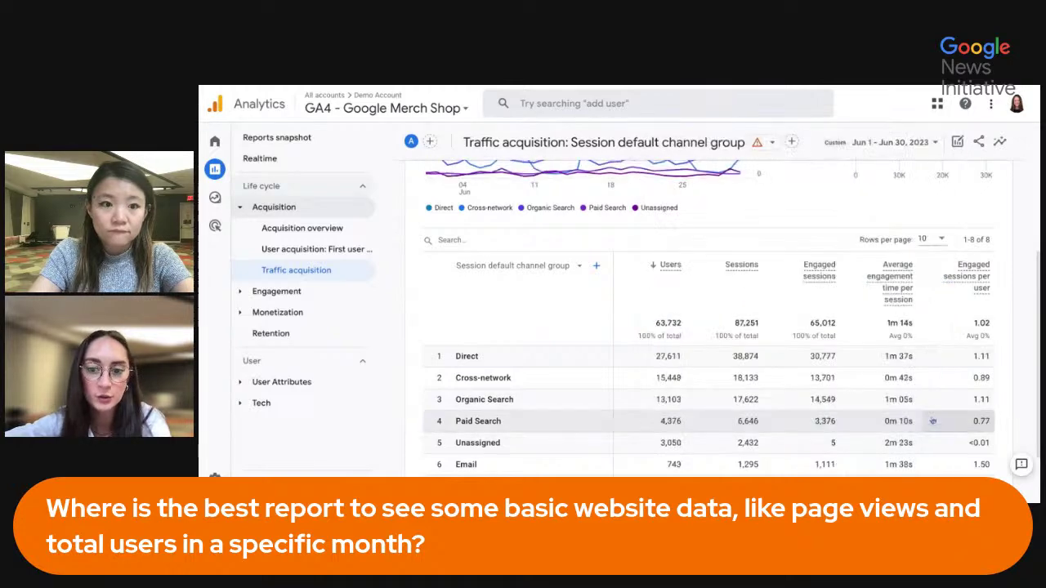
# Step: Search the secondary dimensions of the channel group table for "pa" and close the list without adding one
pyautogui.scroll(-1, 740, 331)
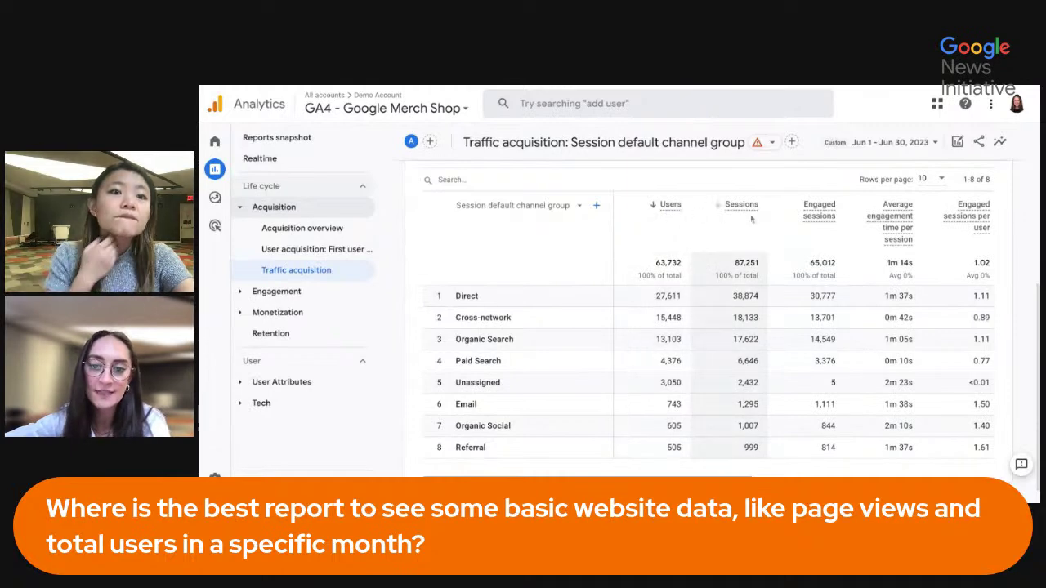
pyautogui.click(596, 205)
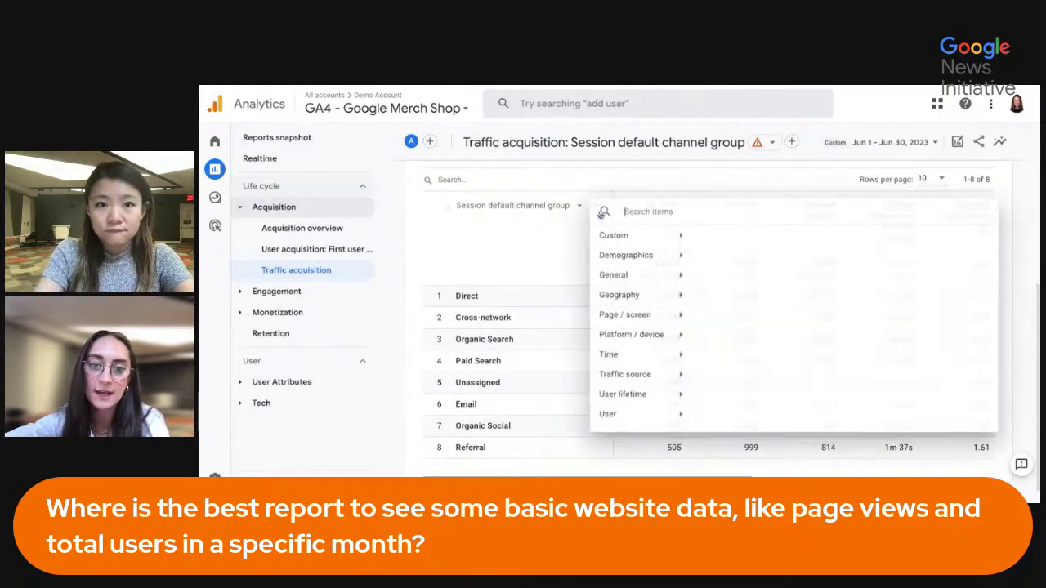
pyautogui.write('v')
pyautogui.press('BackSpace')
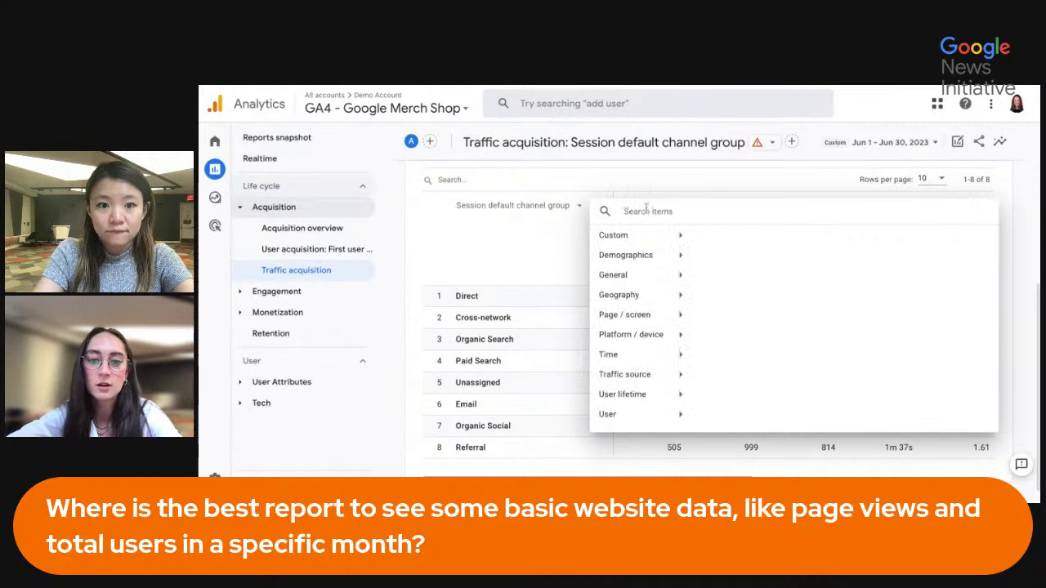
pyautogui.write('pa')
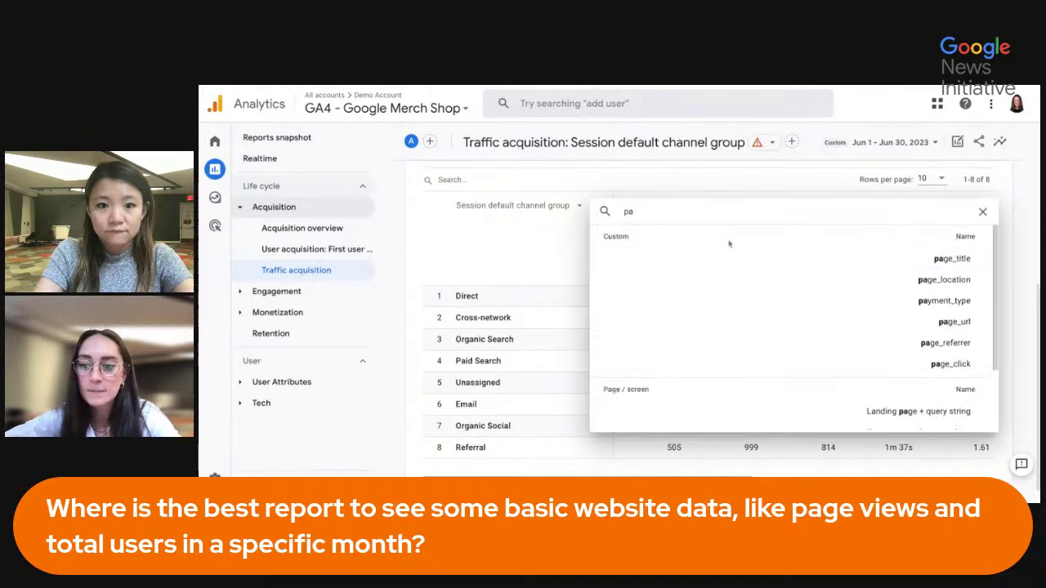
pyautogui.scroll(-1, 731, 245)
pyautogui.scroll(3, 724, 266)
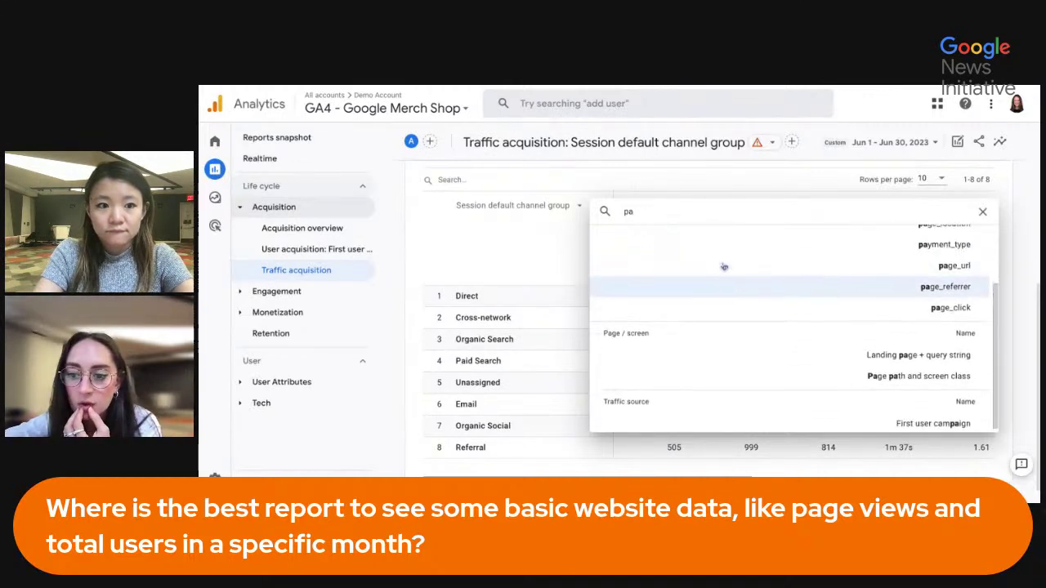
pyautogui.click(982, 212)
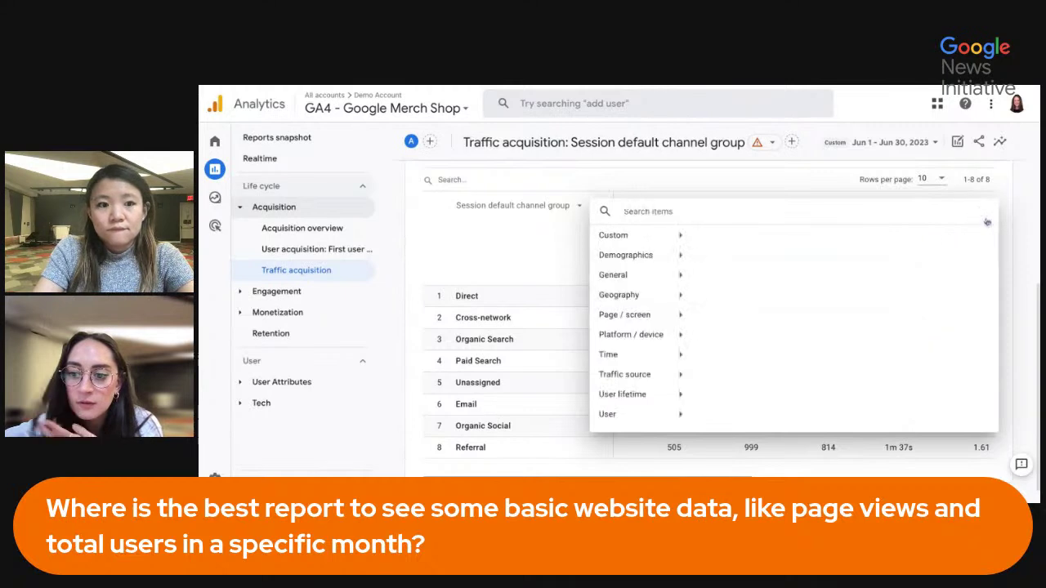
pyautogui.click(582, 229)
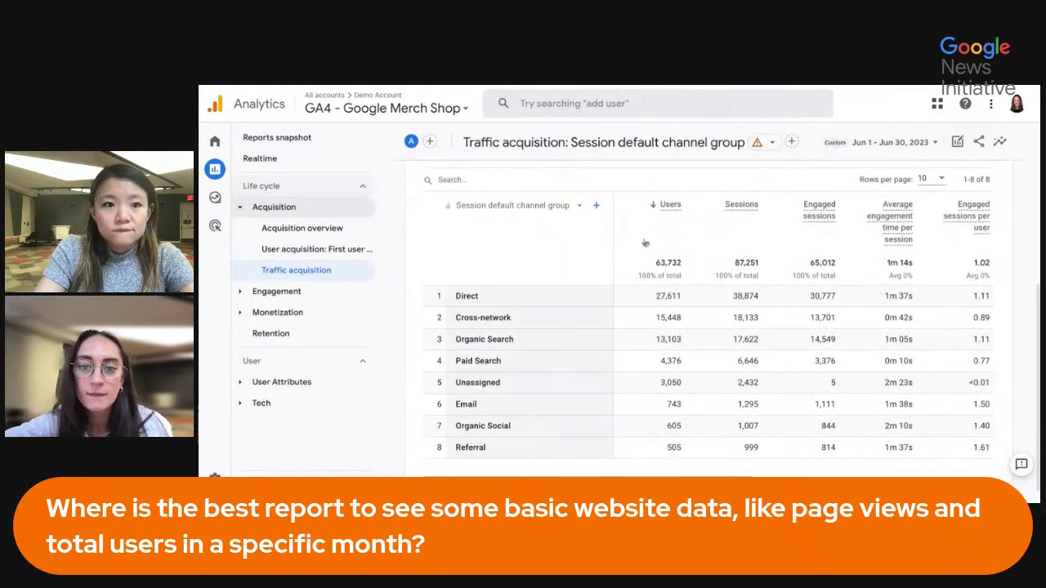
# Step: Open the Engagement overview report and examine its Views, Event count by Event name, page title and user activity cards
pyautogui.click(308, 303)
pyautogui.click(315, 314)
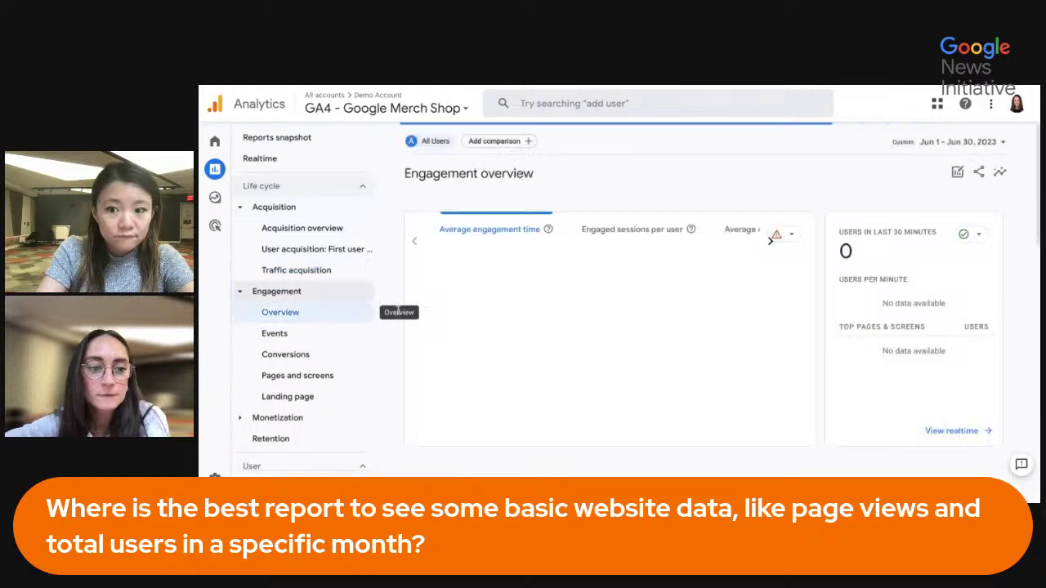
pyautogui.scroll(-5, 397, 303)
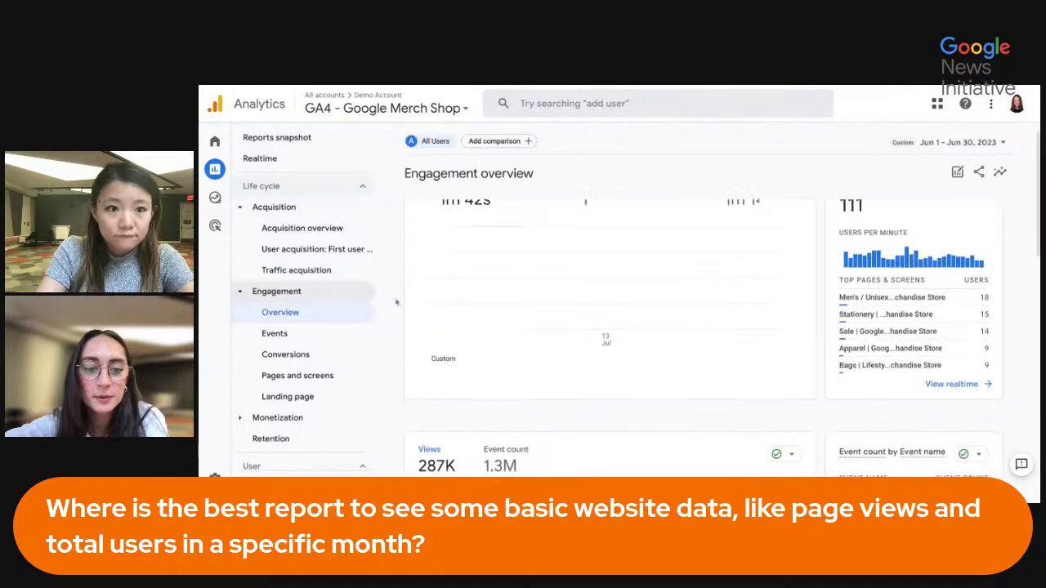
pyautogui.scroll(-2, 722, 319)
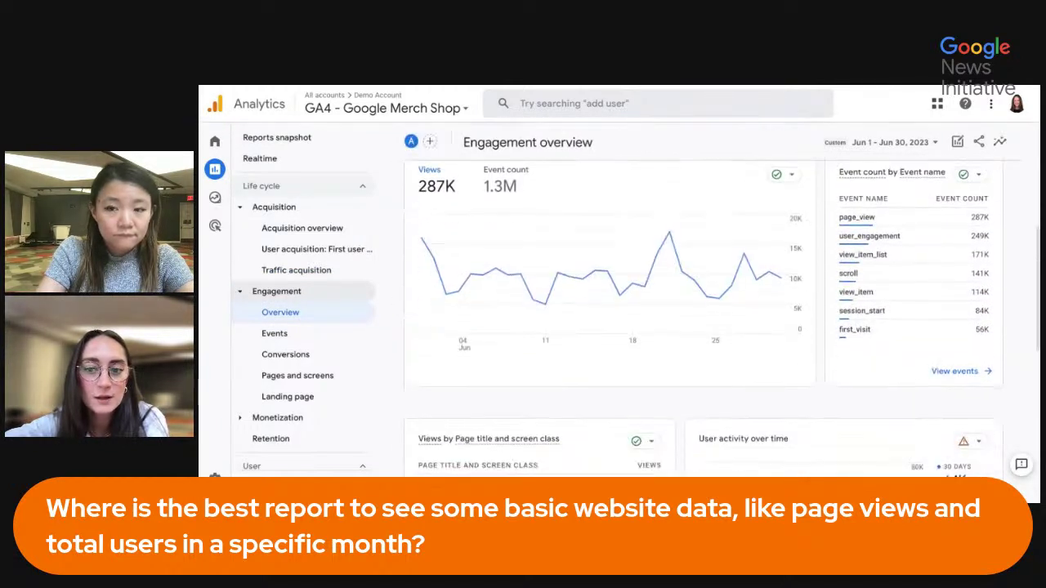
pyautogui.scroll(1, 722, 319)
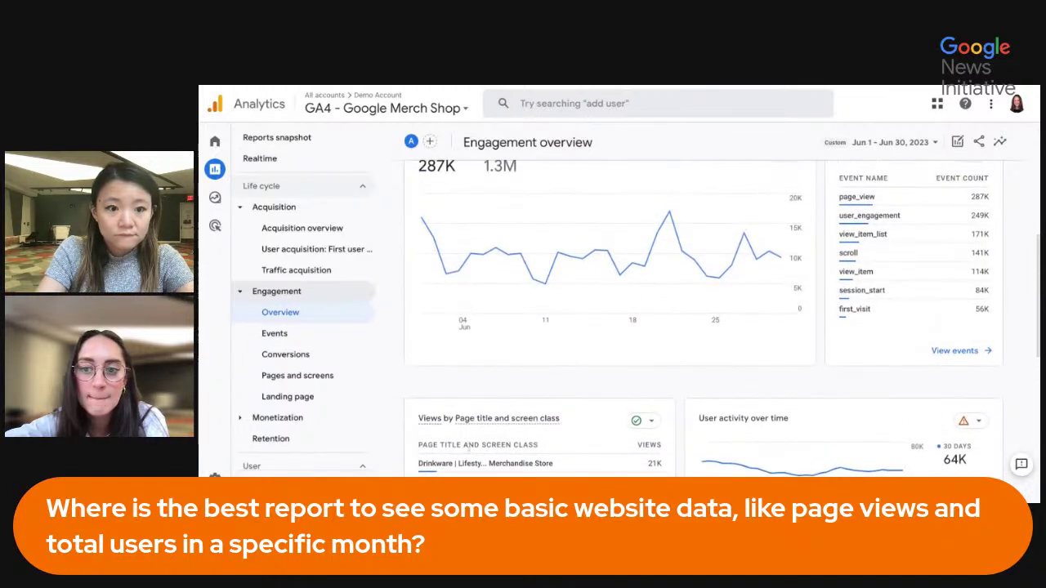
pyautogui.scroll(1, 849, 331)
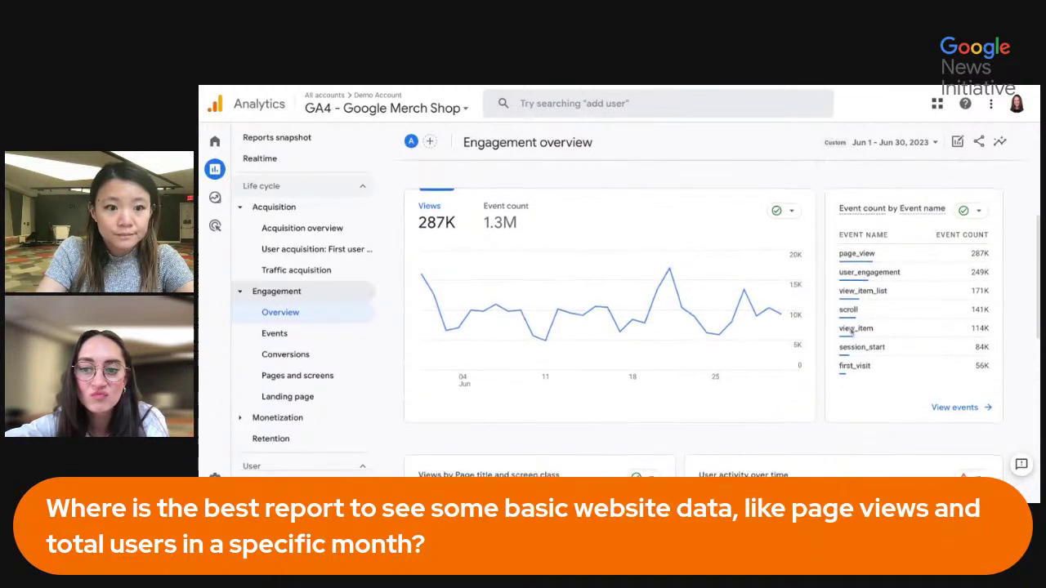
pyautogui.scroll(-4, 949, 415)
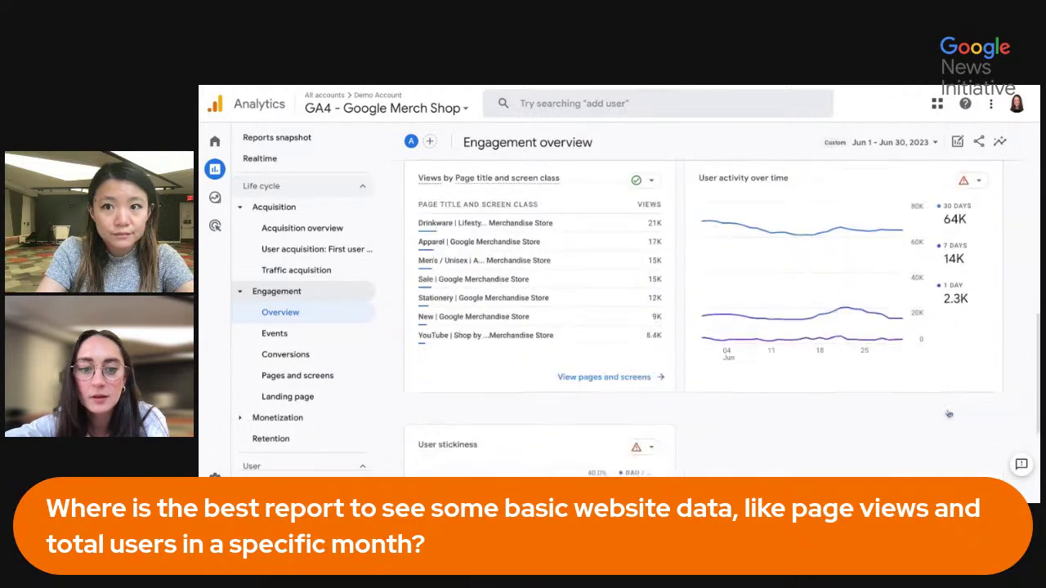
pyautogui.scroll(4, 948, 414)
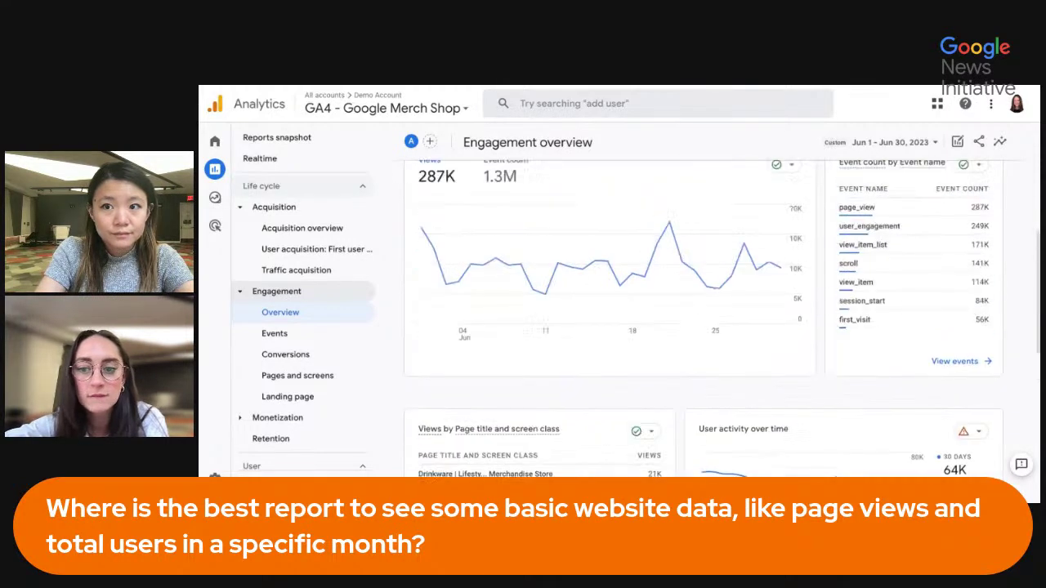
# Step: Open the full Events report, examine event counts and total users per event, and check its date range options without changing them
pyautogui.click(962, 360)
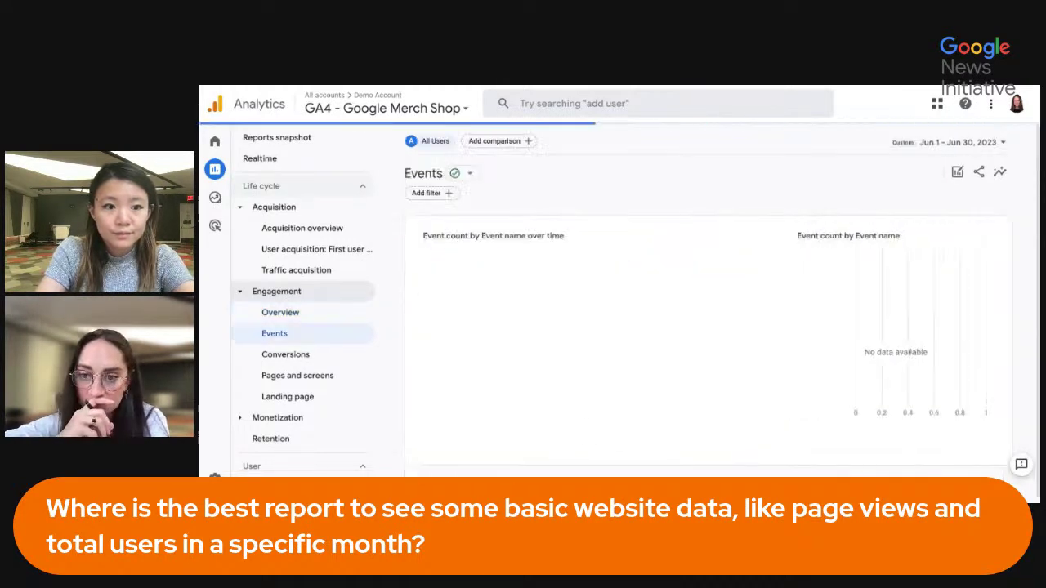
pyautogui.scroll(-5, 554, 398)
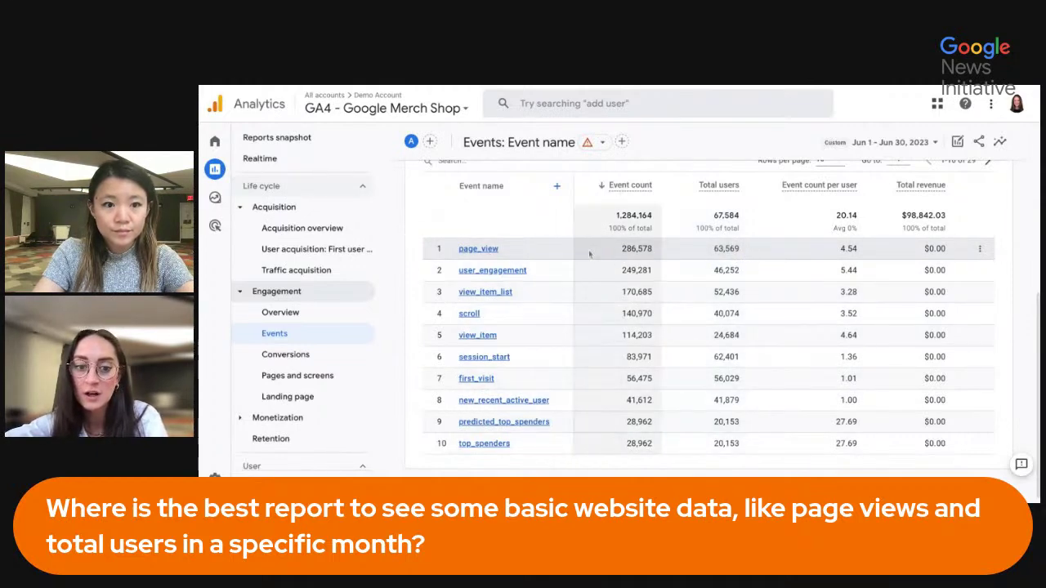
pyautogui.click(917, 144)
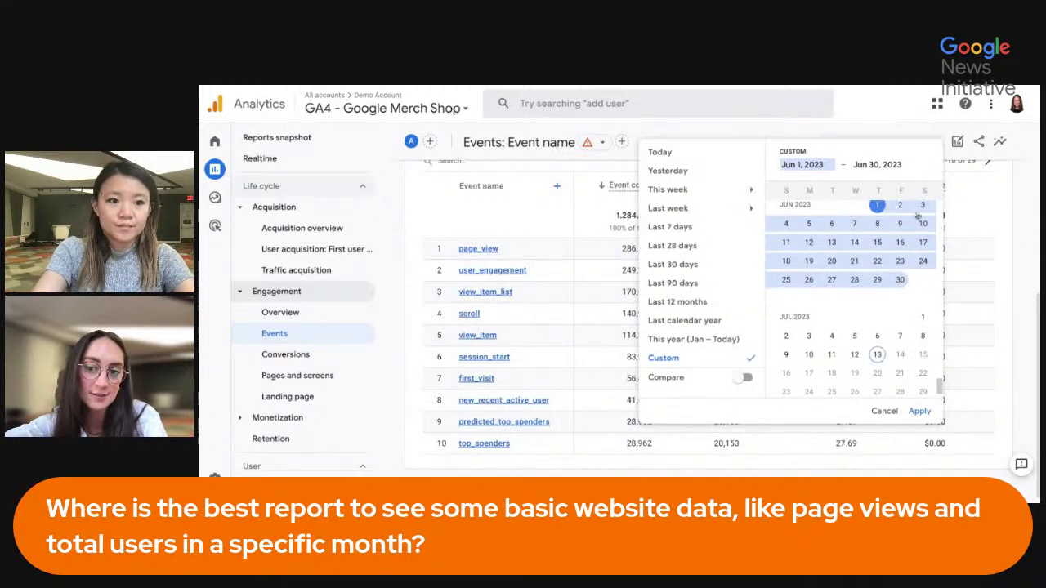
pyautogui.click(910, 138)
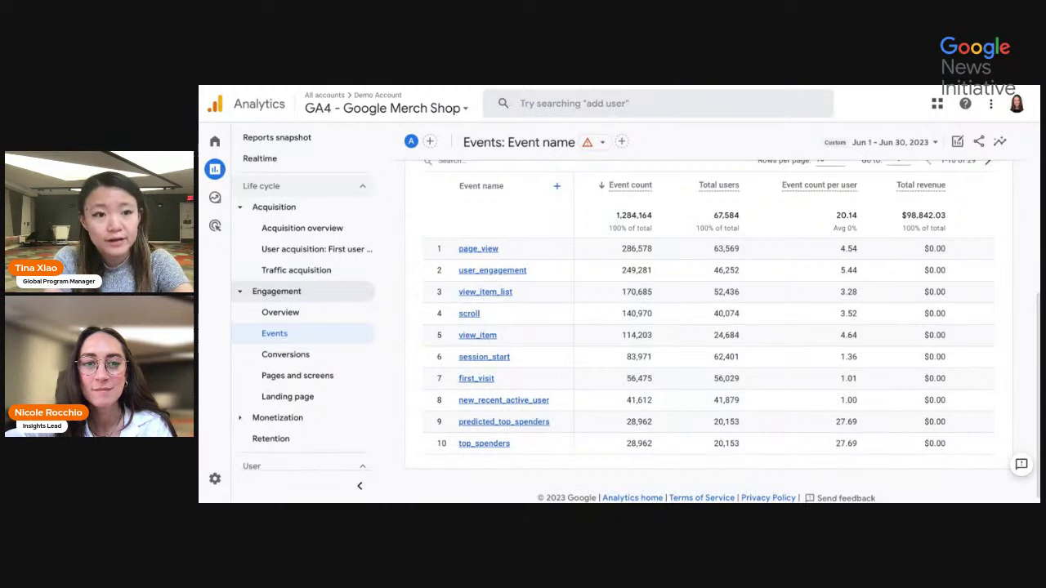
# Step: Open Explorations, start a blank exploration to view its layout, and return to the Explorations overview
pyautogui.click(230, 198)
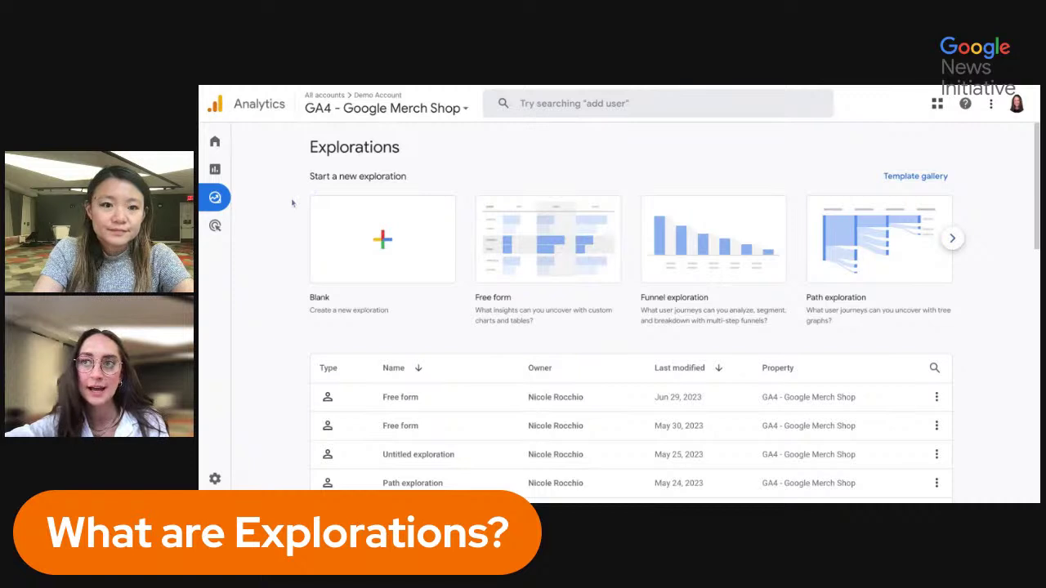
pyautogui.click(373, 261)
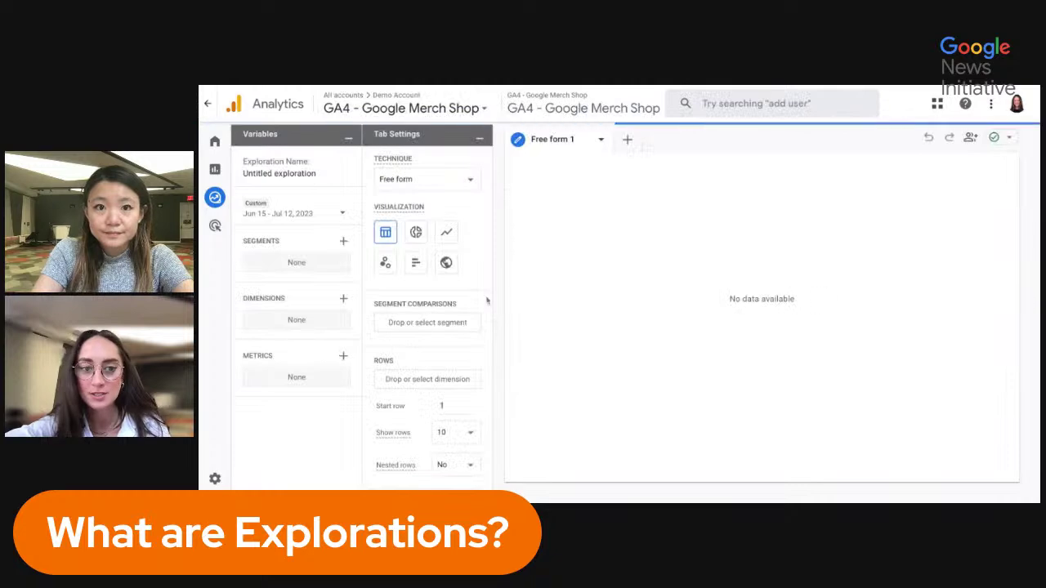
pyautogui.click(207, 104)
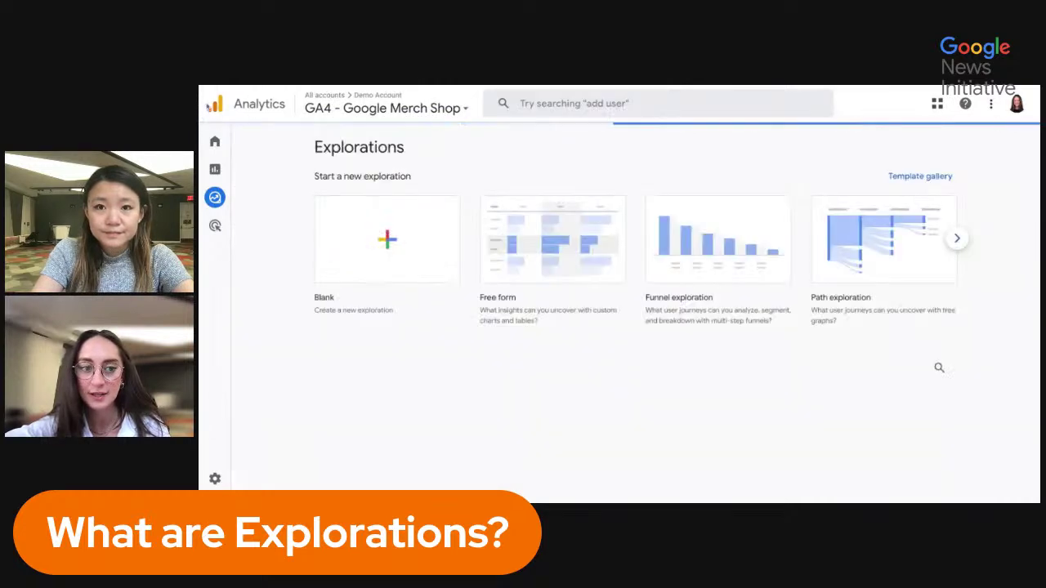
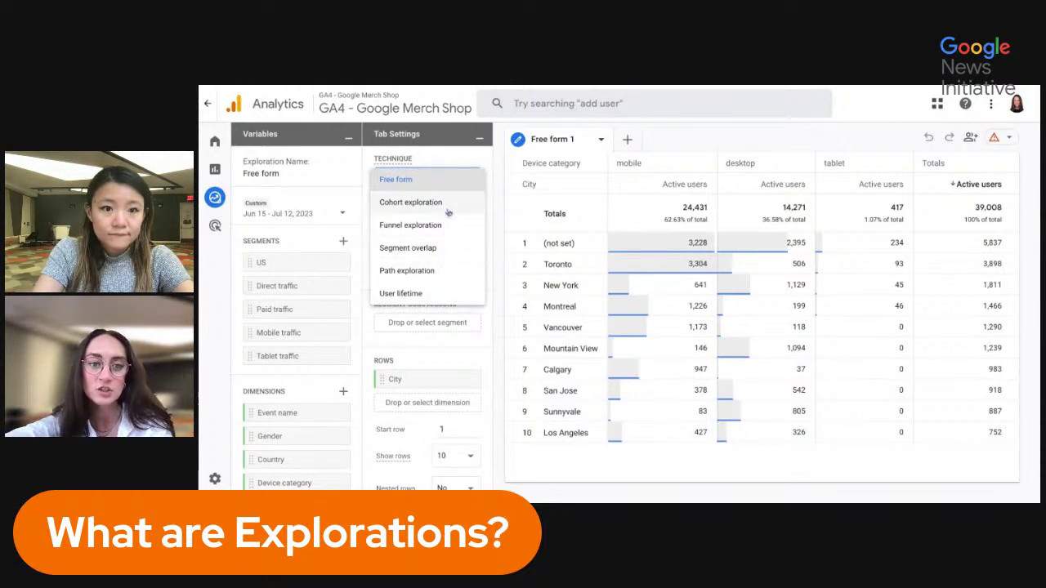
# Step: Review the Free form exploration's technique choices and date range options, keeping the current settings
pyautogui.click(437, 180)
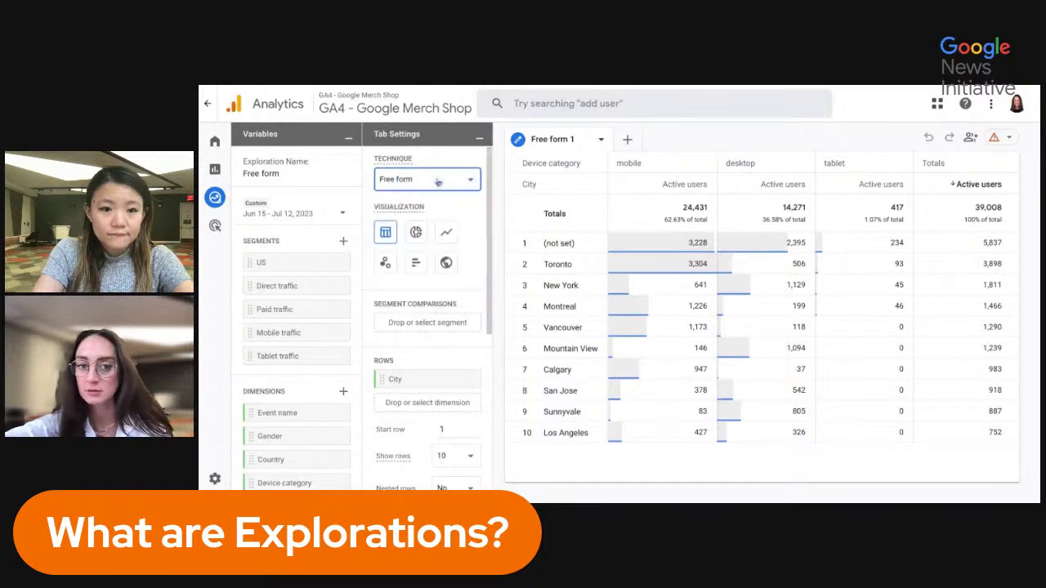
pyautogui.click(343, 213)
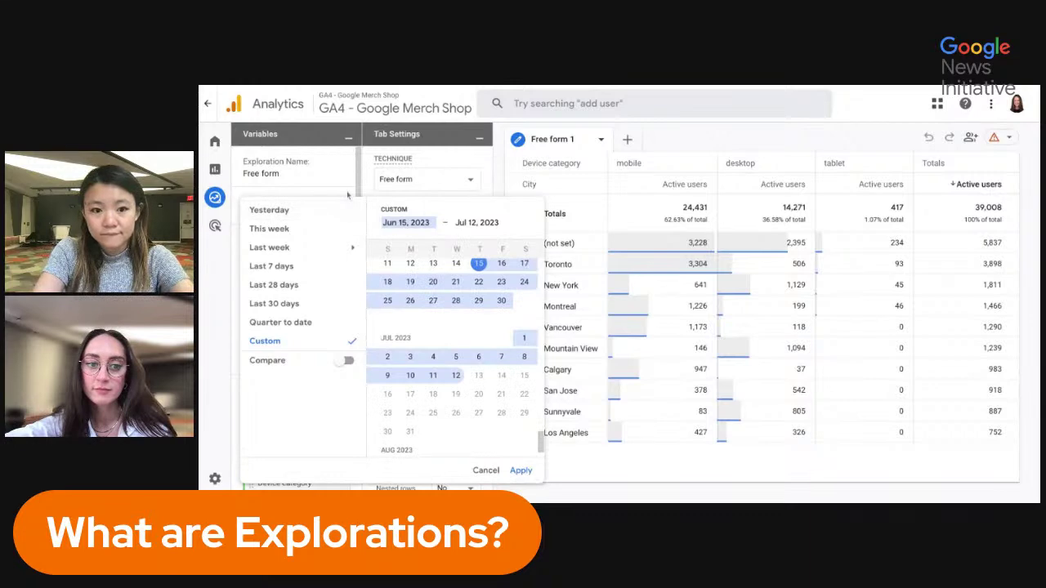
pyautogui.click(347, 194)
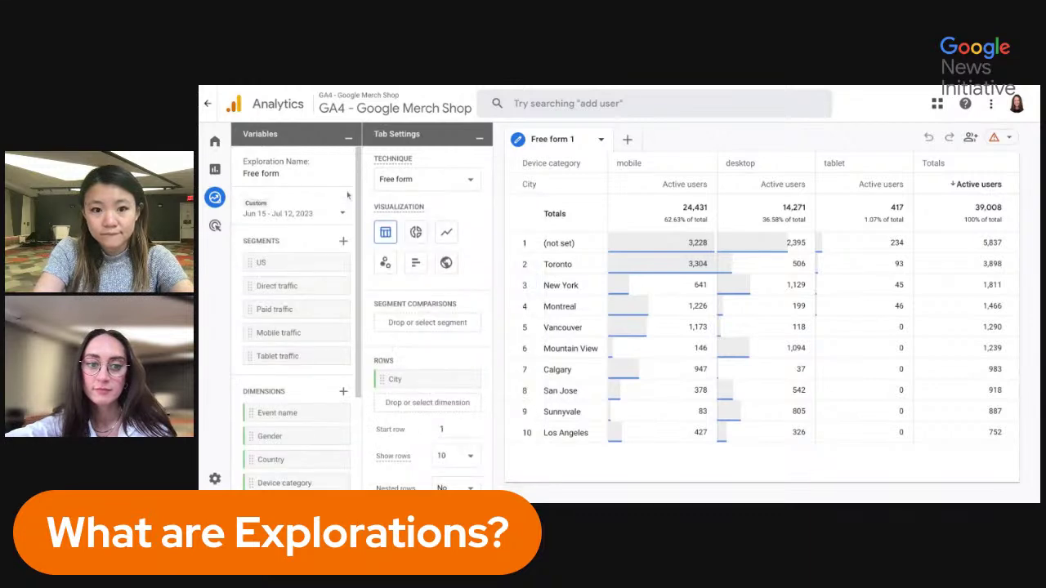
# Step: Preview the Free form exploration as a donut chart and switch its visualization to a bar chart
pyautogui.click(414, 240)
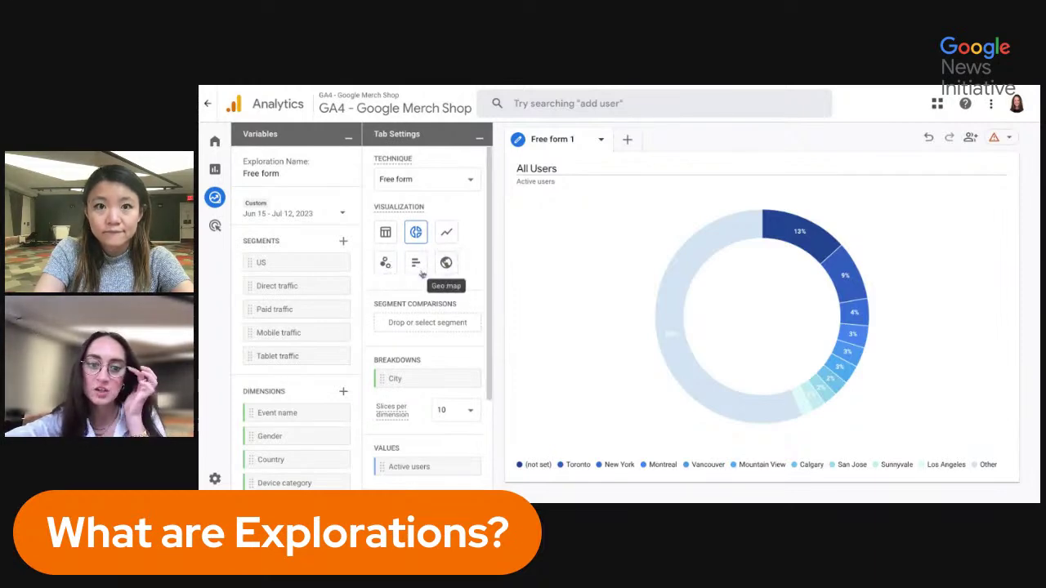
pyautogui.click(416, 263)
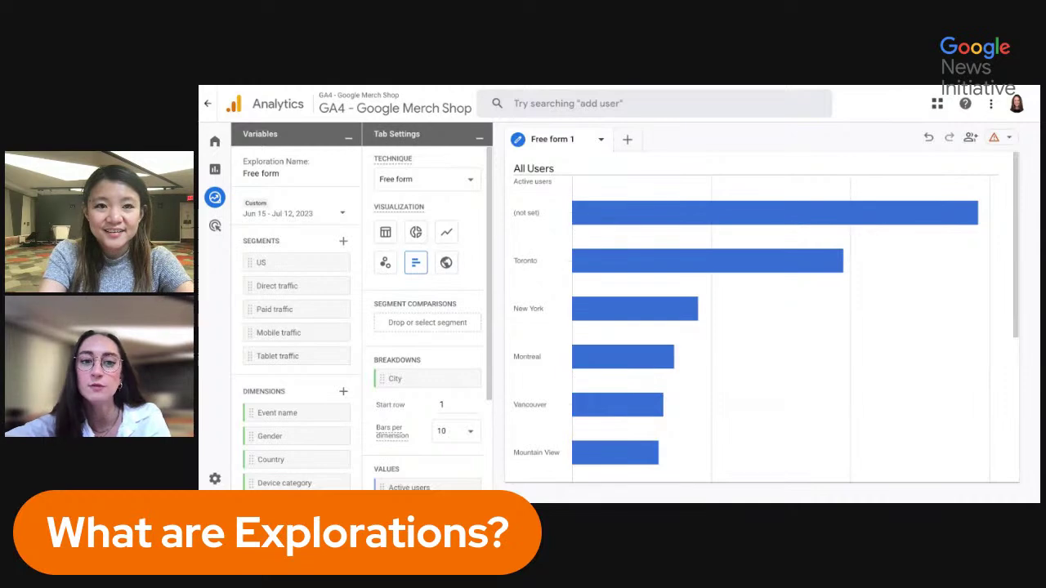
# Step: Return the Free form visualization to a table and look at the condition options for a new session segment
pyautogui.click(386, 234)
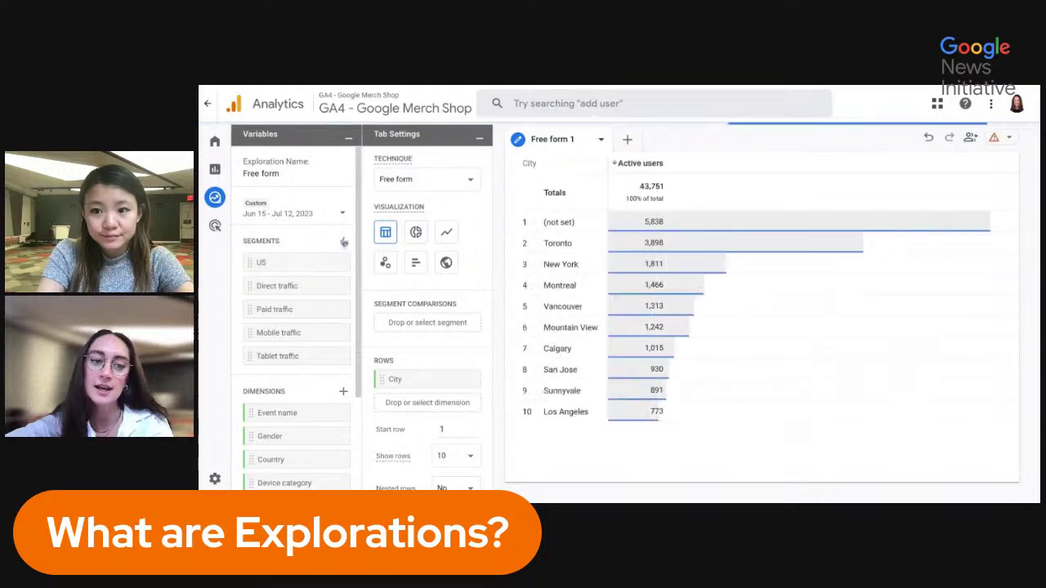
pyautogui.click(344, 241)
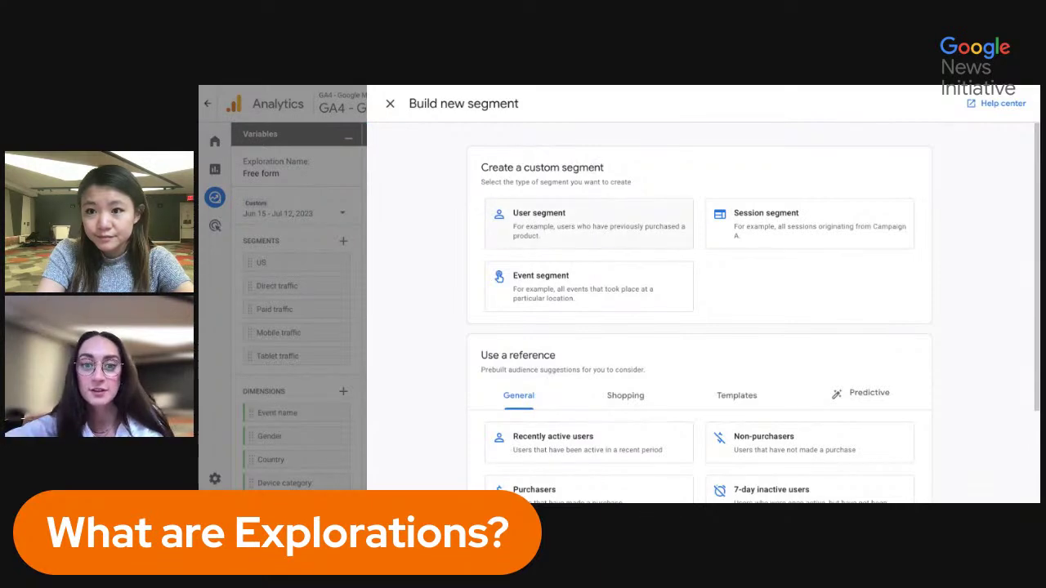
pyautogui.click(847, 245)
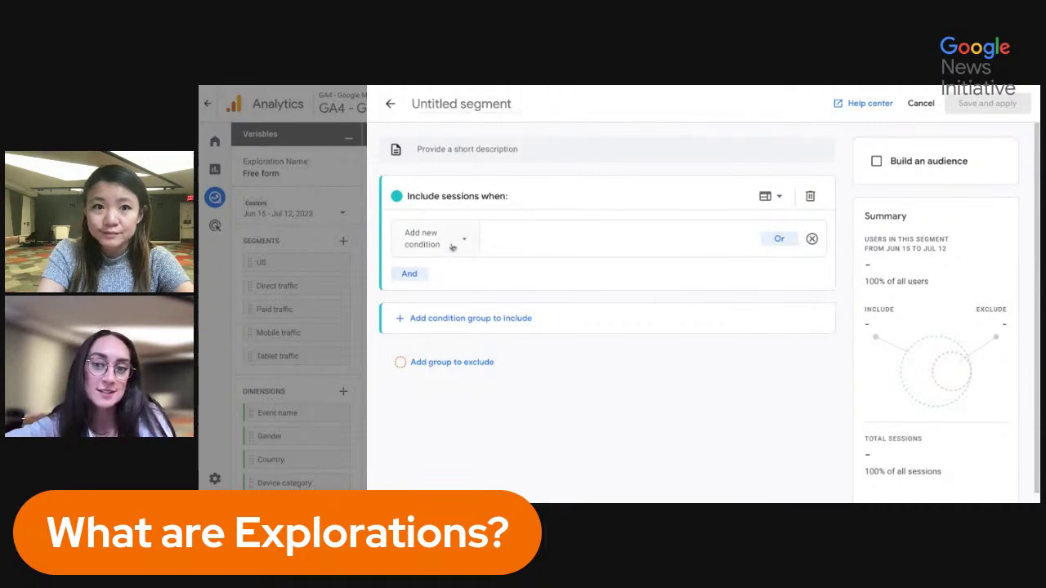
pyautogui.click(390, 103)
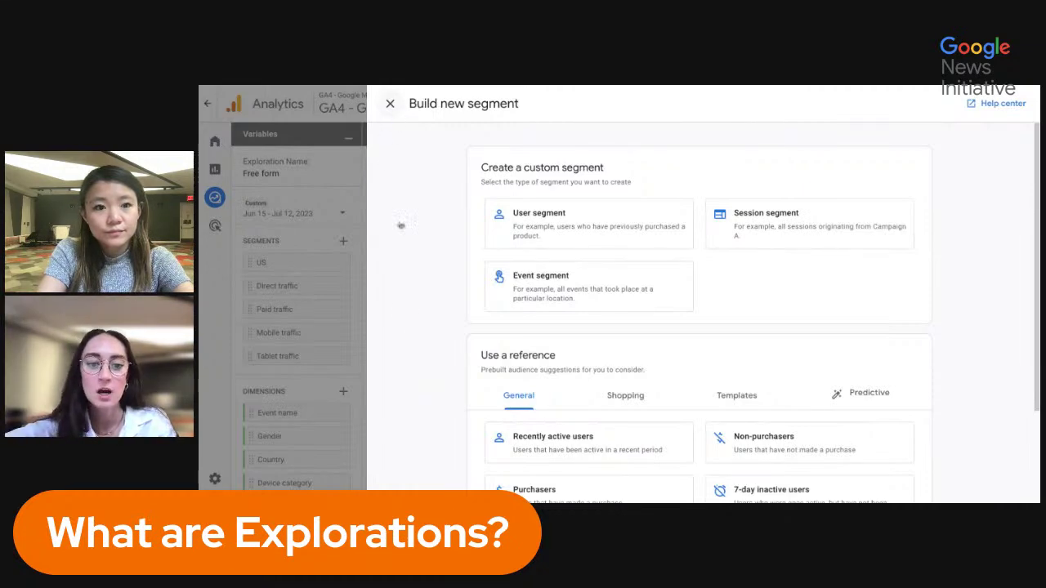
# Step: Review the prebuilt Predictive segment suggestions and leave the segment builder without adding a segment
pyautogui.scroll(-3, 429, 307)
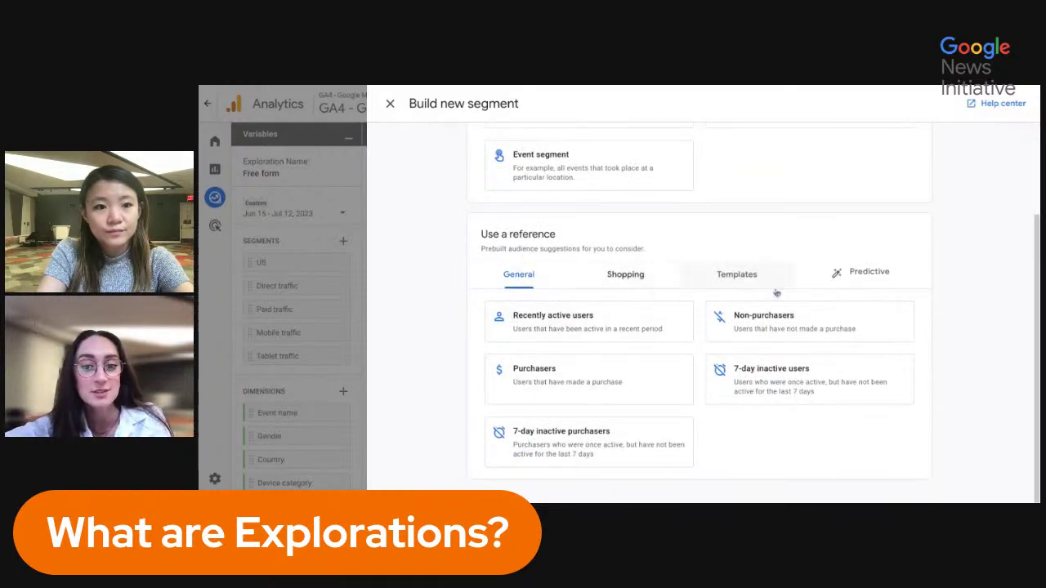
pyautogui.click(868, 279)
pyautogui.scroll(-3, 871, 285)
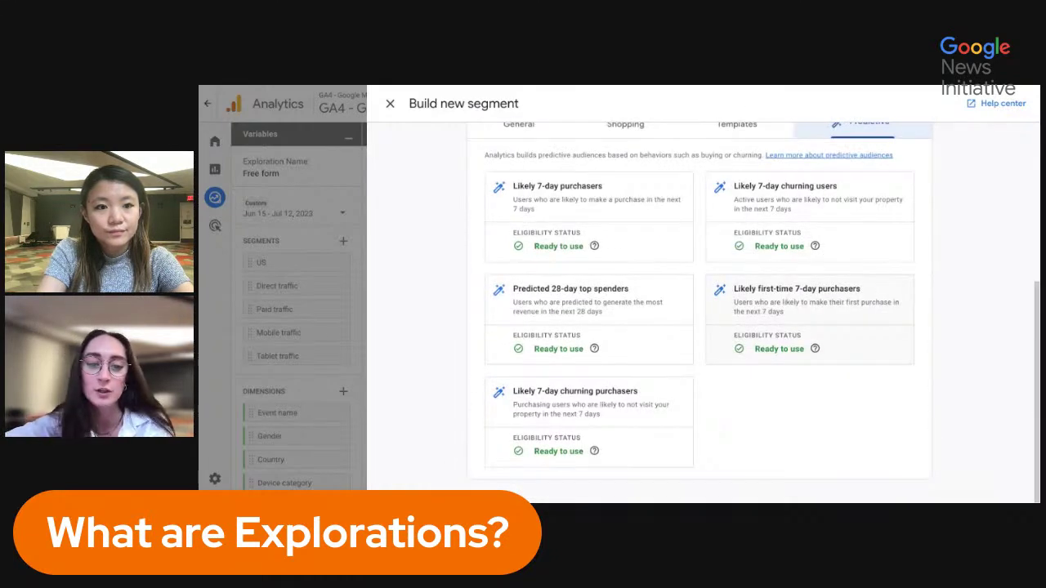
pyautogui.scroll(2, 449, 301)
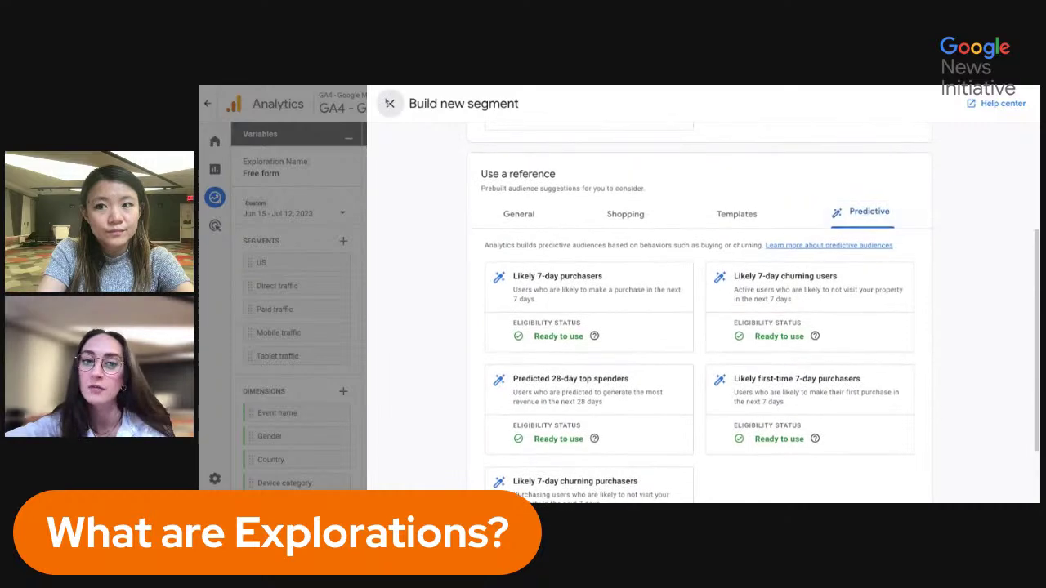
pyautogui.click(390, 103)
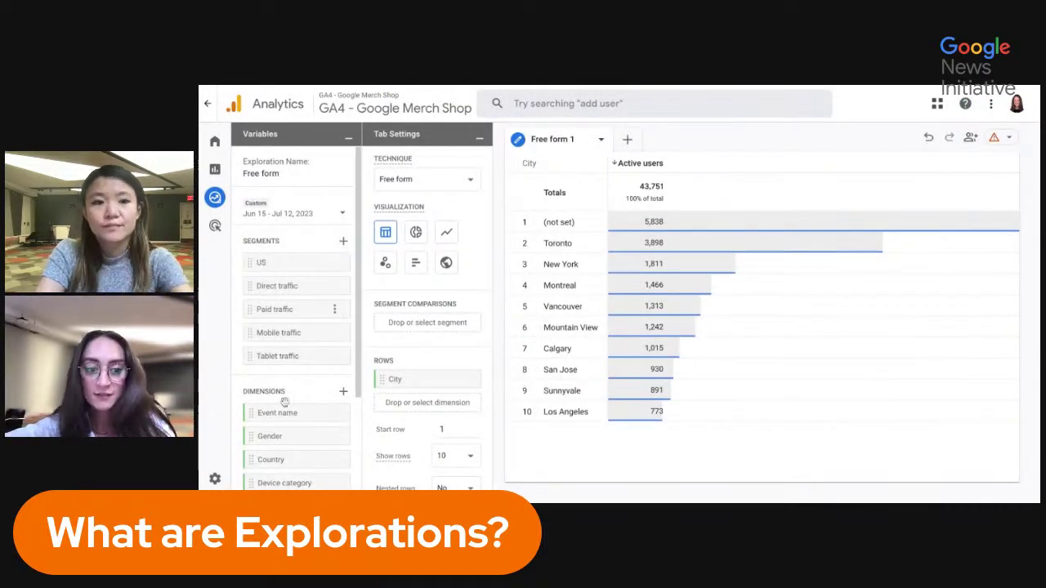
# Step: Remove City and First user medium from the exploration's available dimensions
pyautogui.scroll(-4, 335, 220)
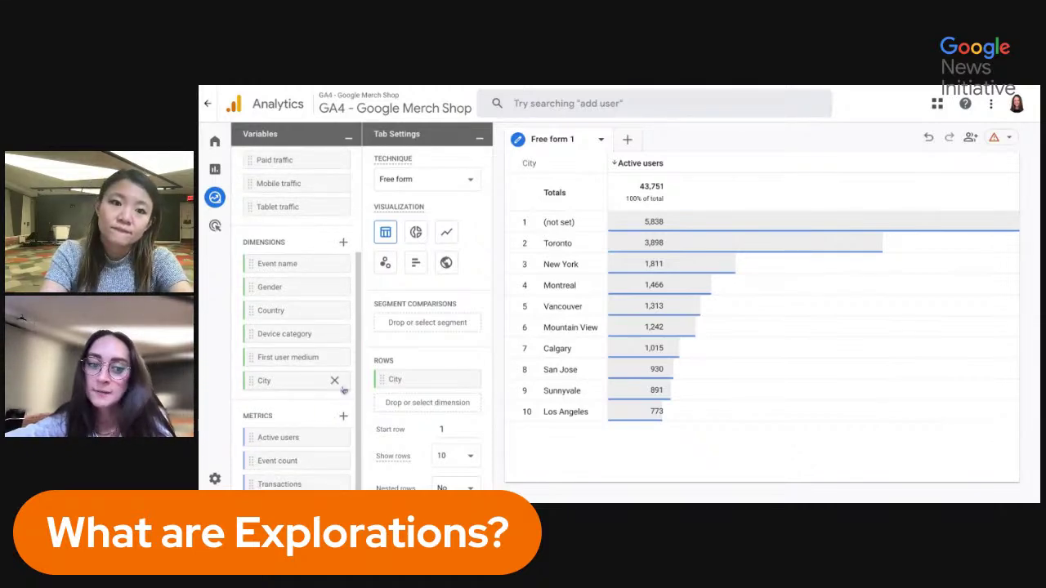
pyautogui.click(334, 380)
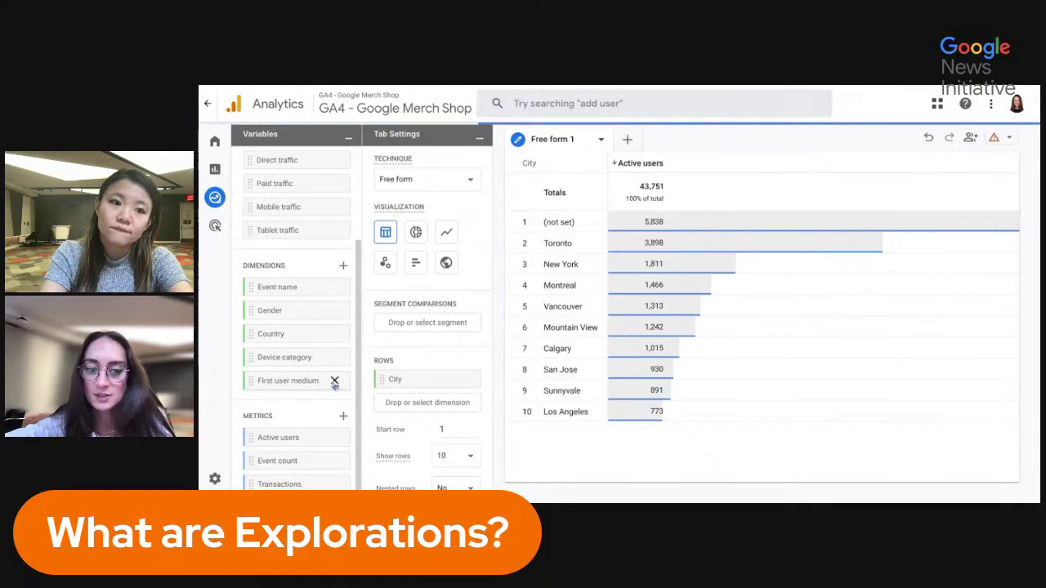
pyautogui.click(334, 381)
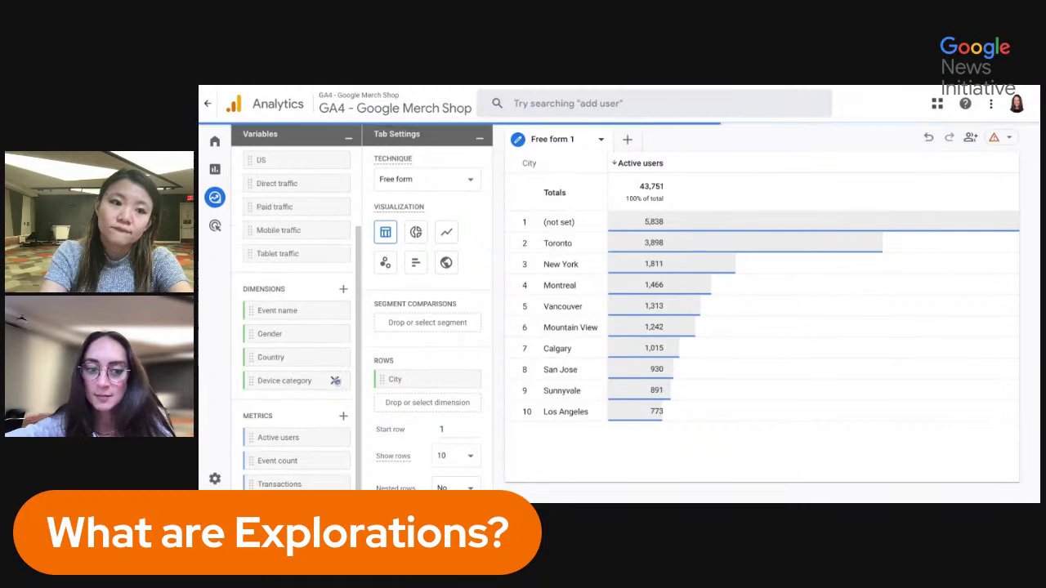
# Step: Browse the dimension catalogue, including the Attribution group, and import the Age demographic dimension into the exploration
pyautogui.click(344, 292)
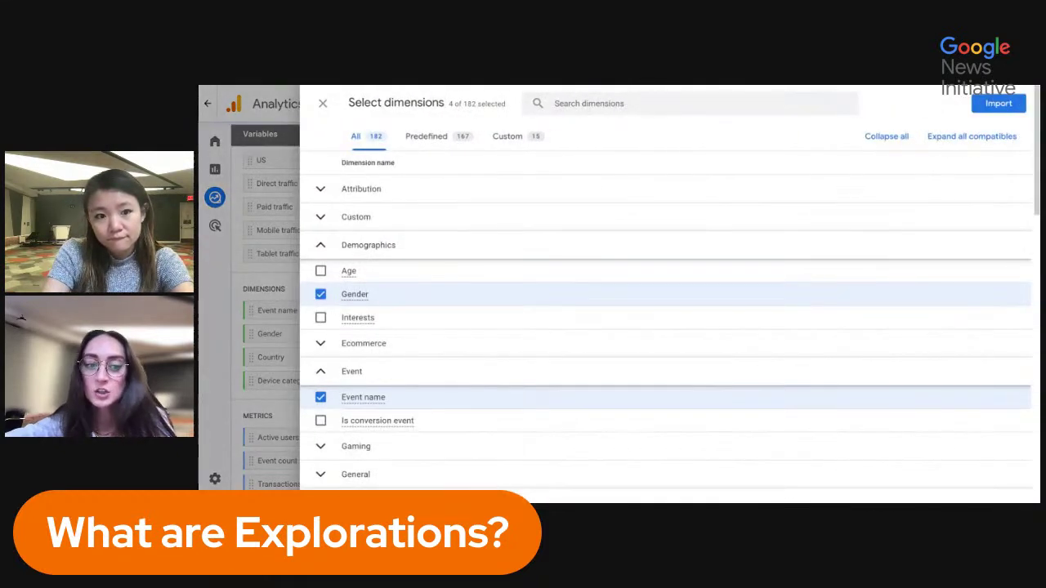
pyautogui.moveTo(439, 435)
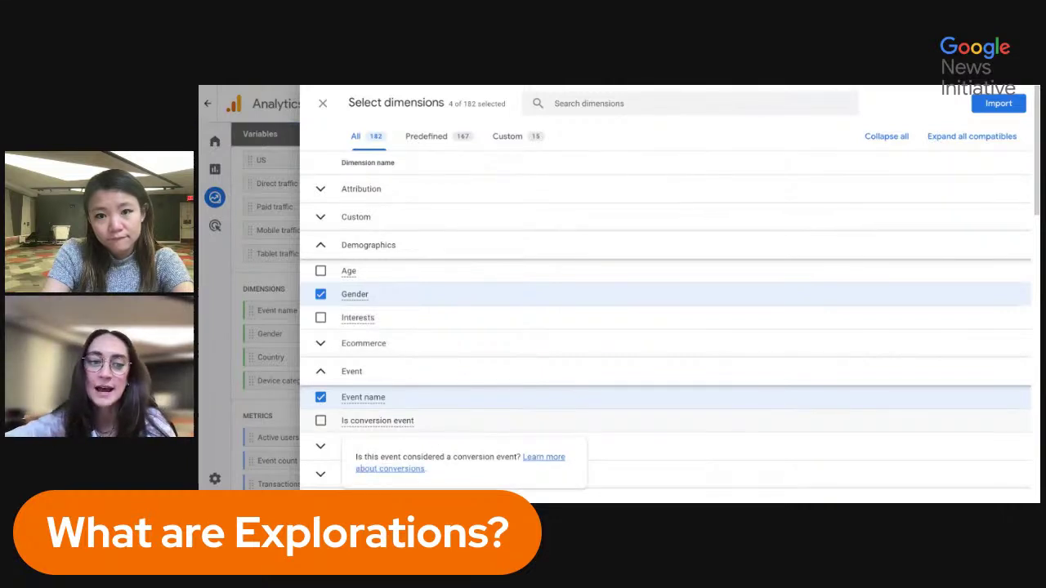
pyautogui.click(611, 107)
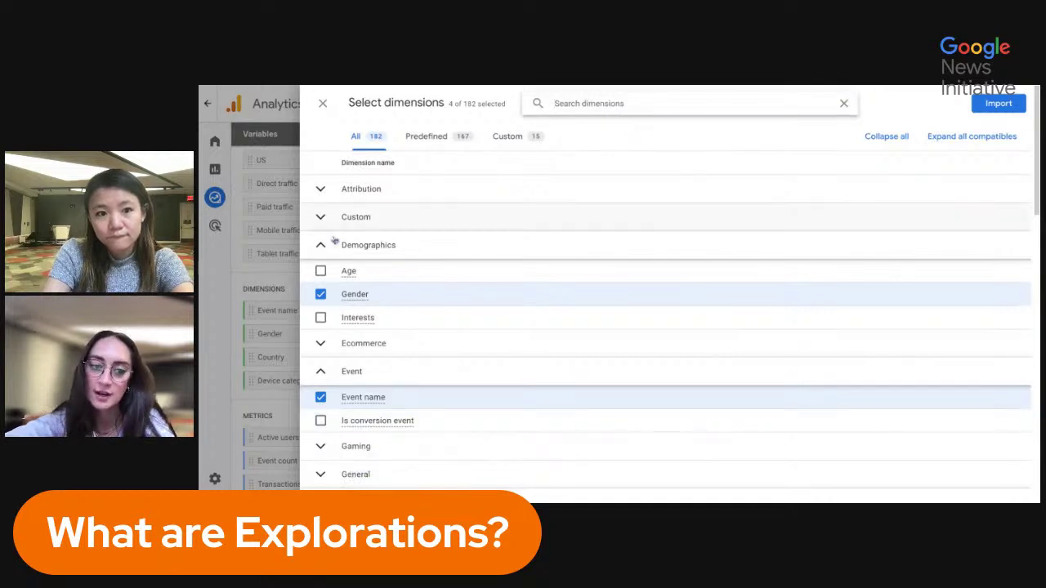
pyautogui.click(320, 189)
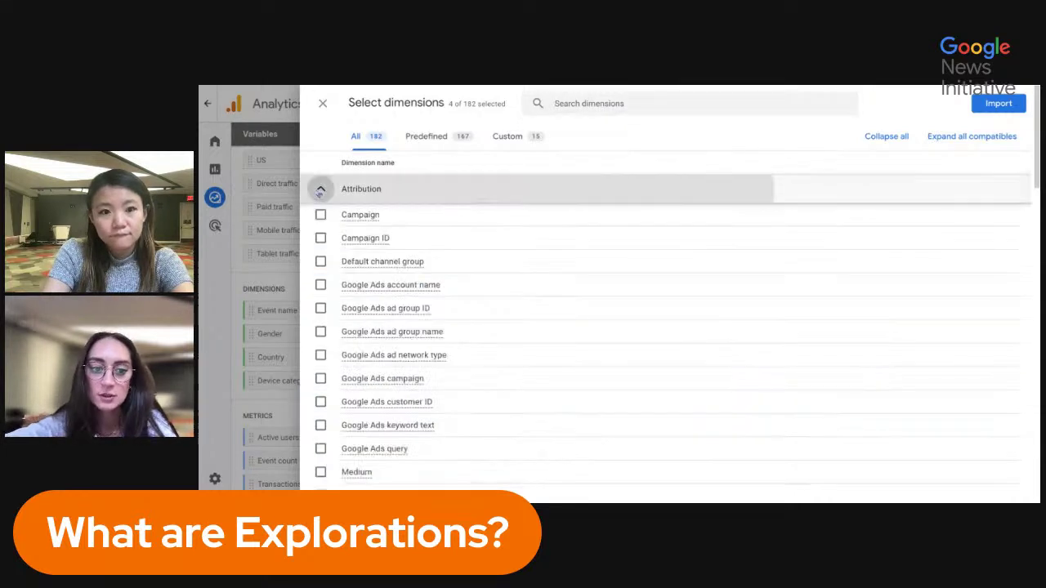
pyautogui.click(320, 189)
pyautogui.click(321, 271)
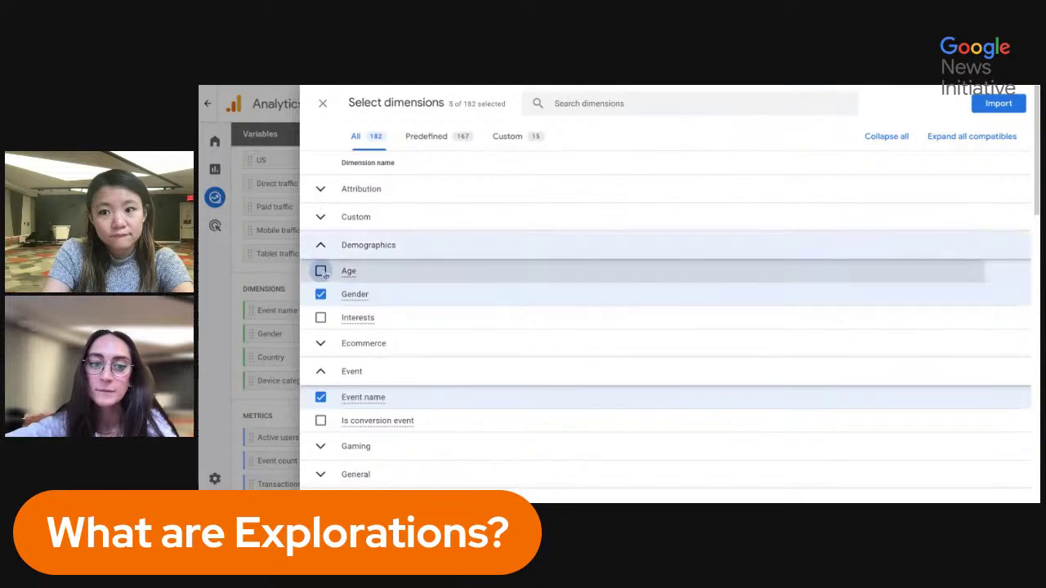
pyautogui.click(999, 106)
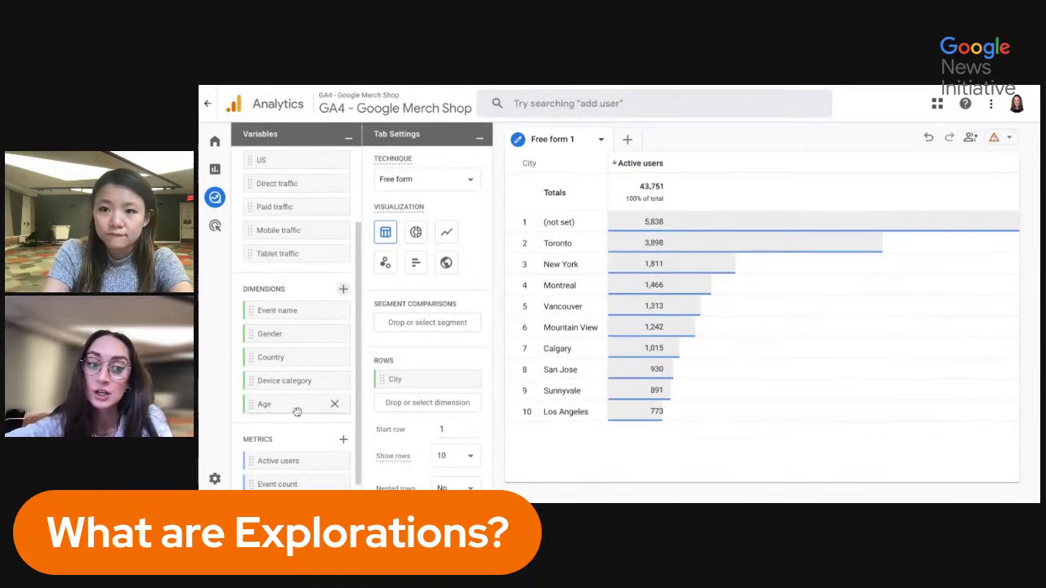
# Step: Try Gender and Age as additional row dimensions alongside City, and remove them from the table again
pyautogui.moveTo(299, 333); pyautogui.dragTo(299, 333)
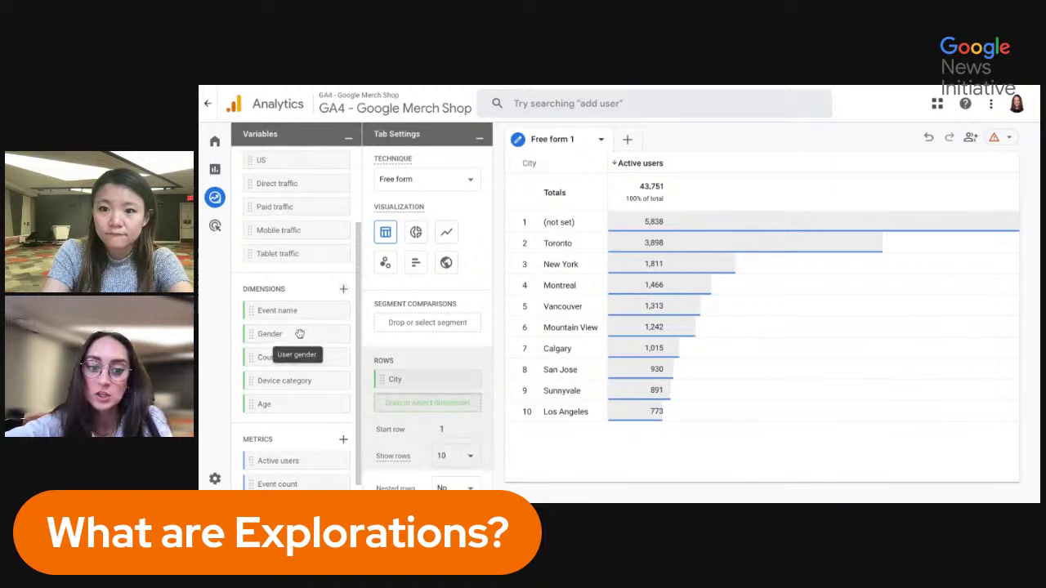
pyautogui.doubleClick(300, 333)
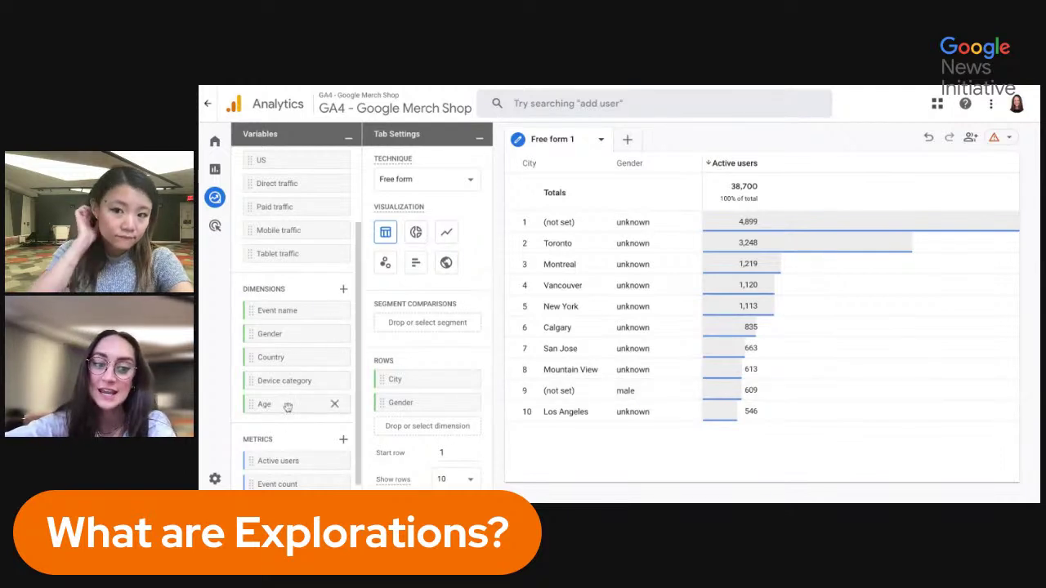
pyautogui.moveTo(288, 406); pyautogui.dragTo(427, 426)
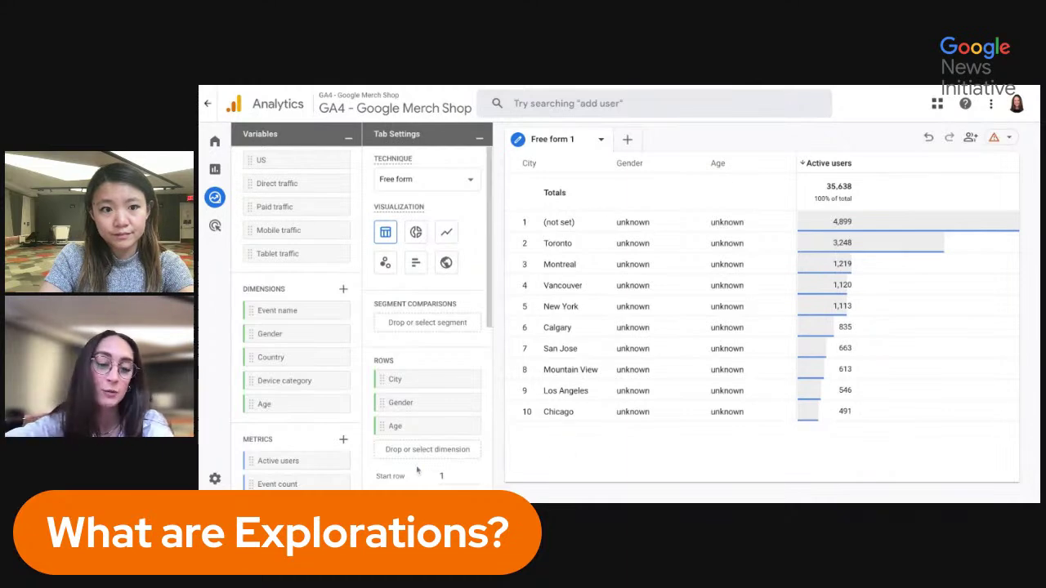
pyautogui.click(465, 403)
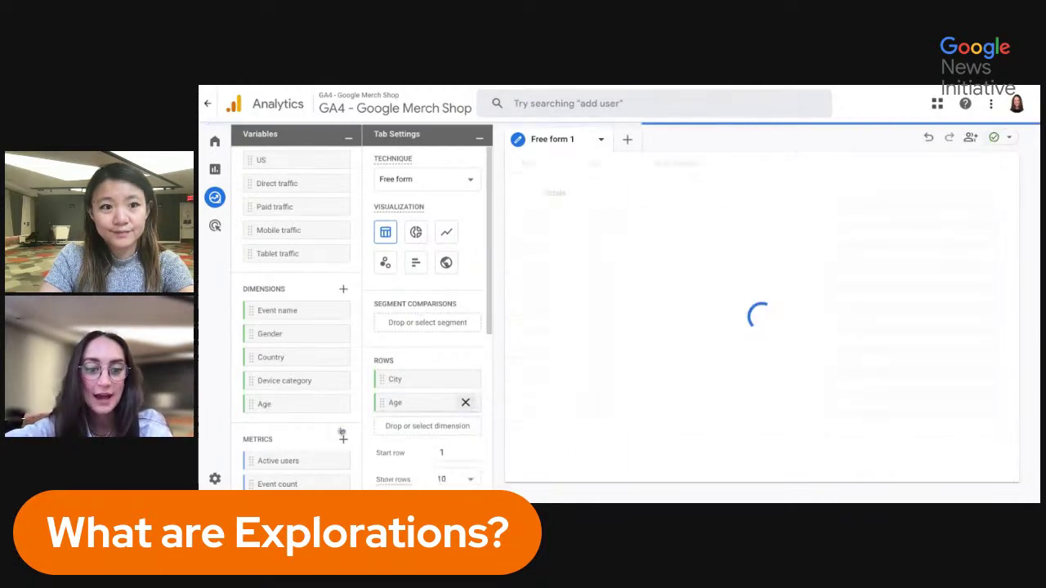
# Step: Review the table's nested row, column, value and filter settings and the exploration types offered for an additional tab
pyautogui.scroll(-1, 342, 424)
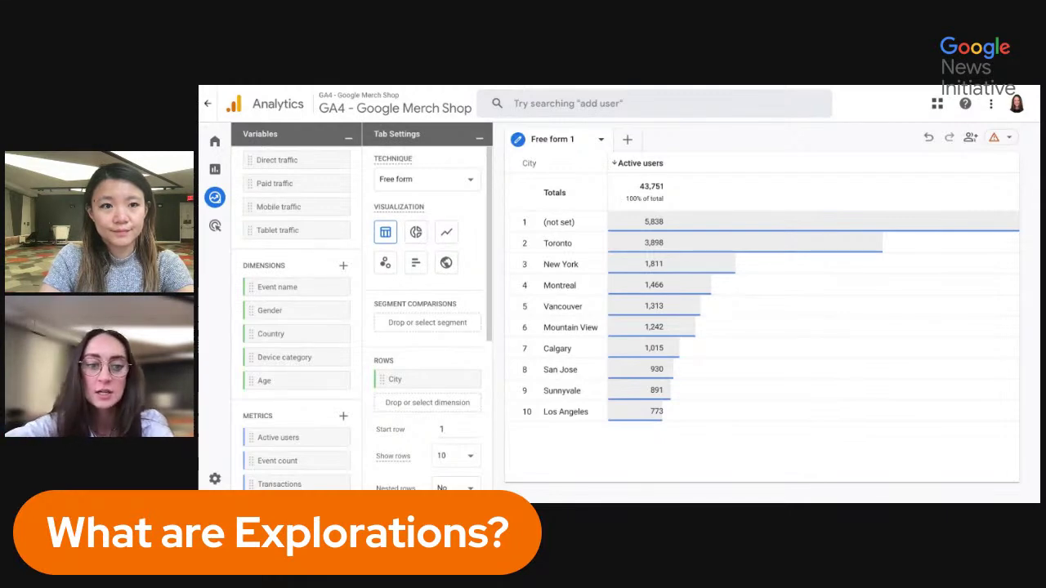
pyautogui.scroll(-2, 453, 341)
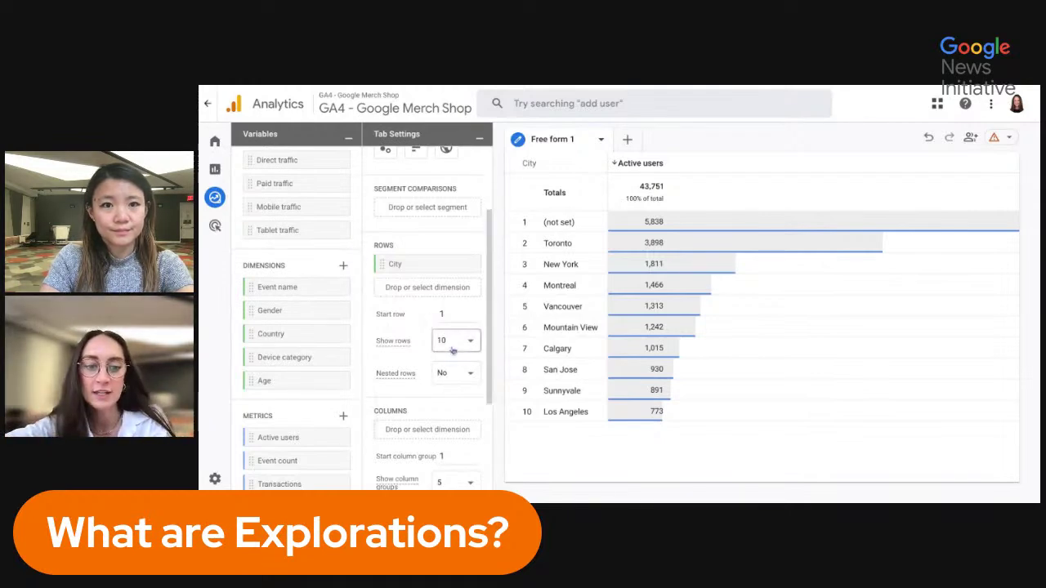
pyautogui.moveTo(391, 381)
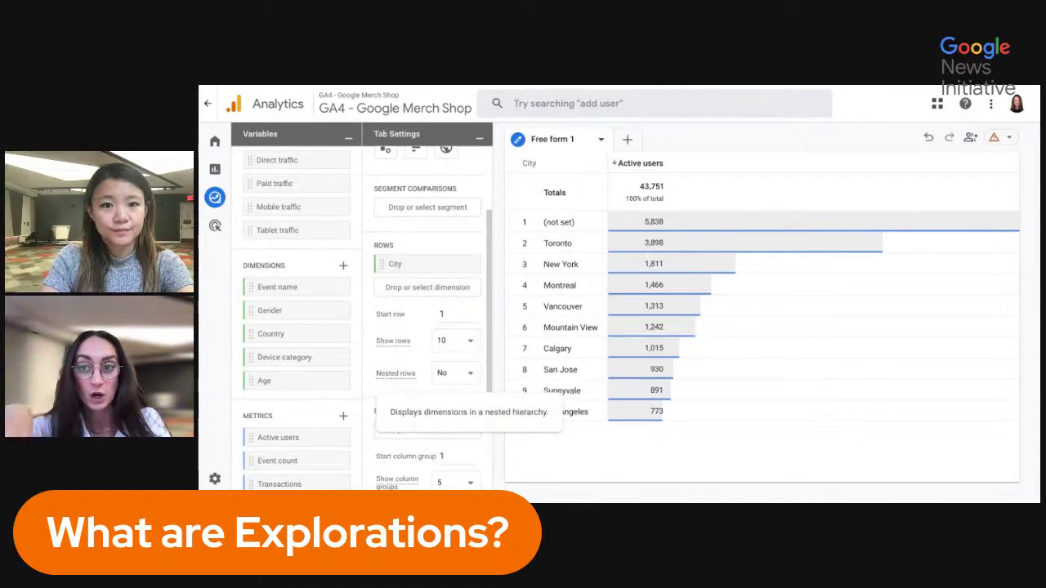
pyautogui.scroll(-2, 422, 256)
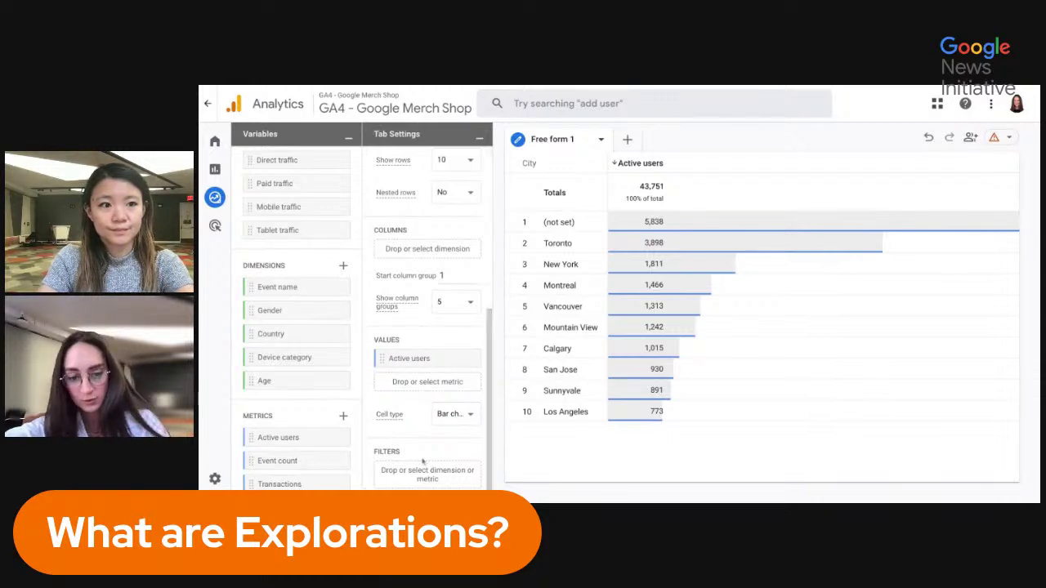
pyautogui.scroll(4, 441, 392)
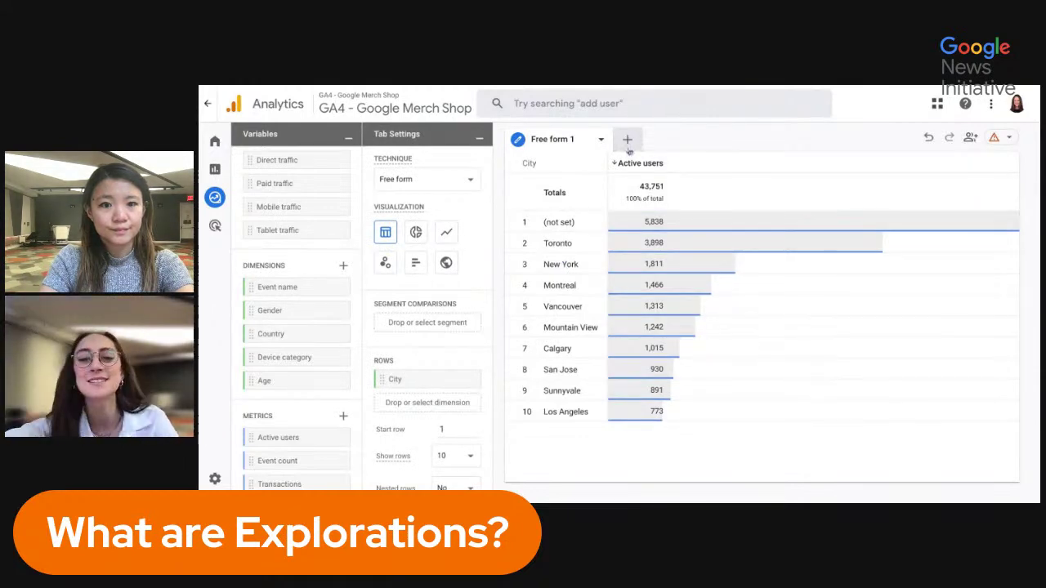
pyautogui.click(627, 146)
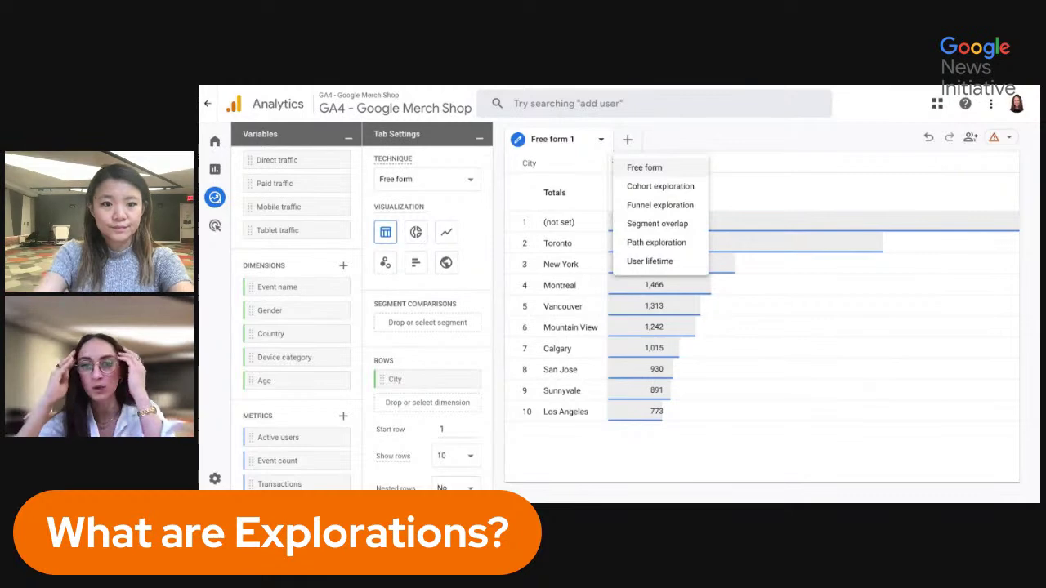
pyautogui.click(688, 144)
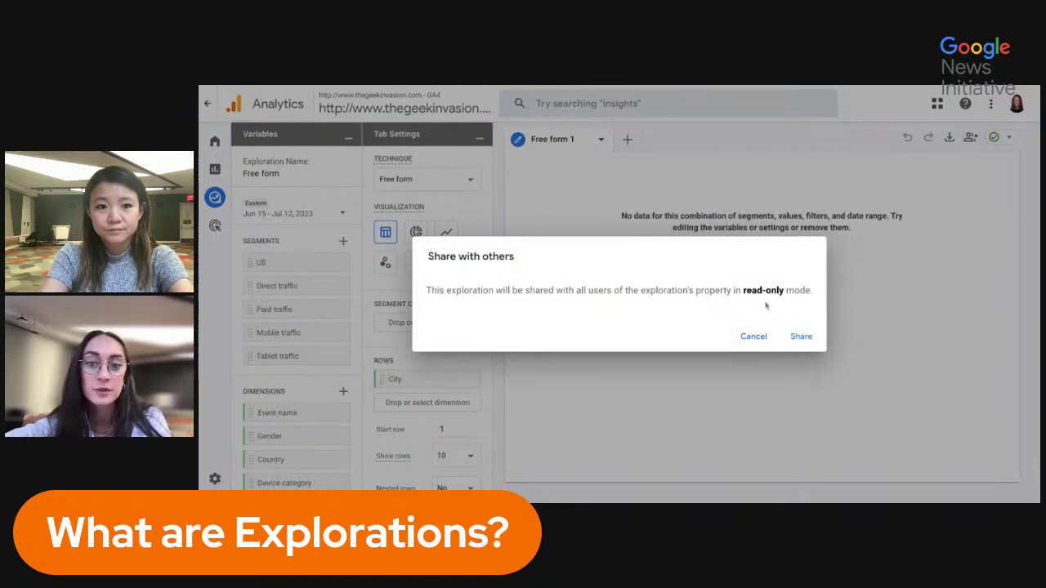
# Step: Share the Free form exploration read-only with all property users and reopen it from the explorations list
pyautogui.click(809, 338)
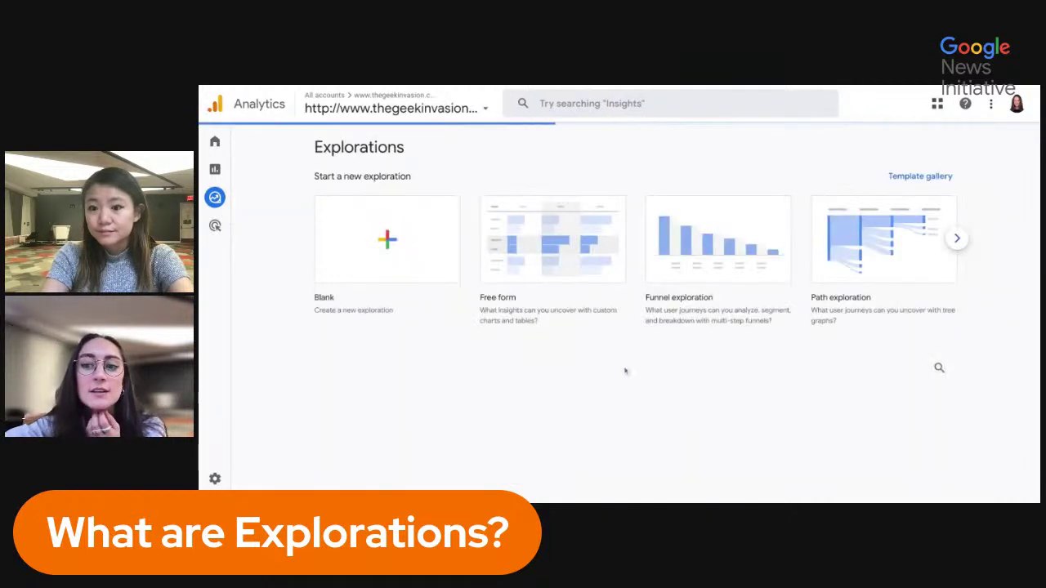
pyautogui.scroll(-2, 625, 371)
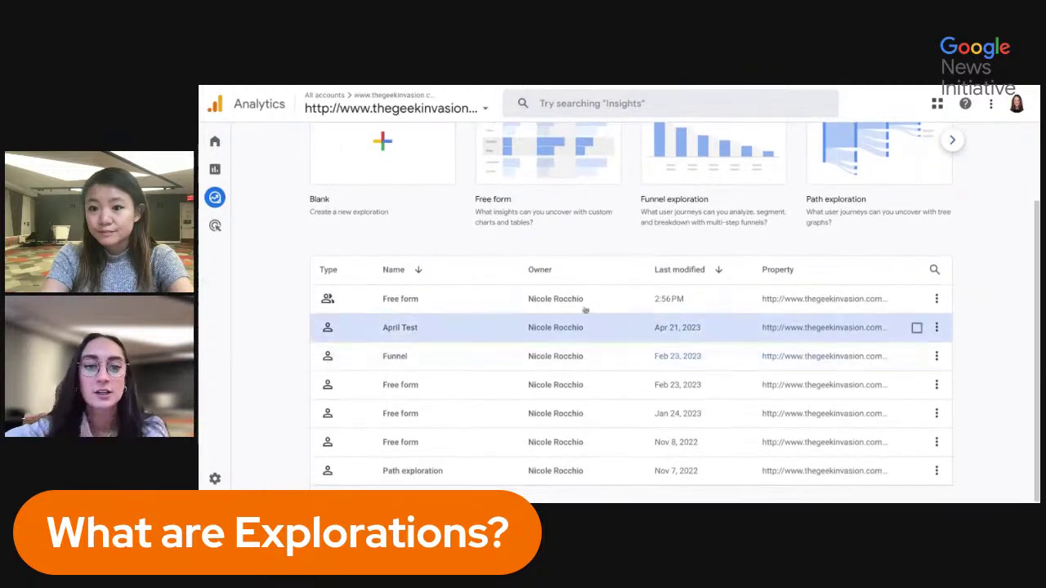
pyautogui.click(336, 303)
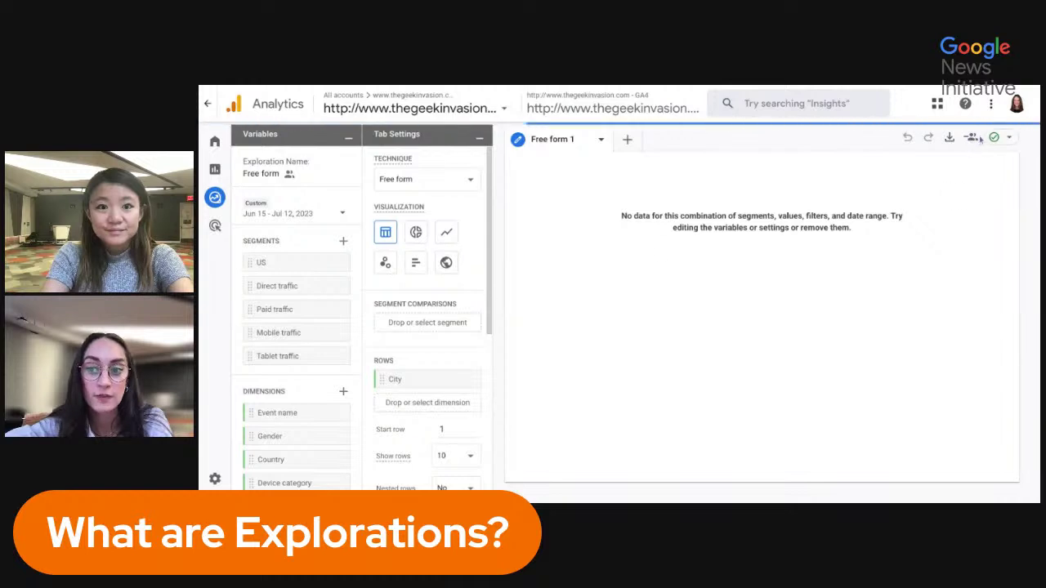
# Step: Return to the explorations list and check the management options for the shared Free form exploration without applying any
pyautogui.hotkey('alt', 'Left')
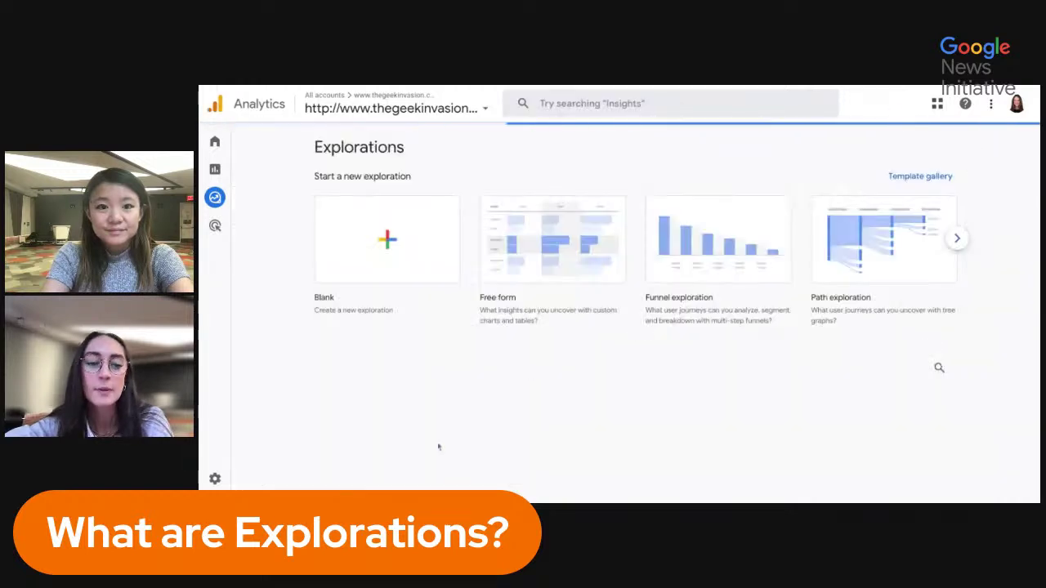
pyautogui.scroll(-2, 438, 446)
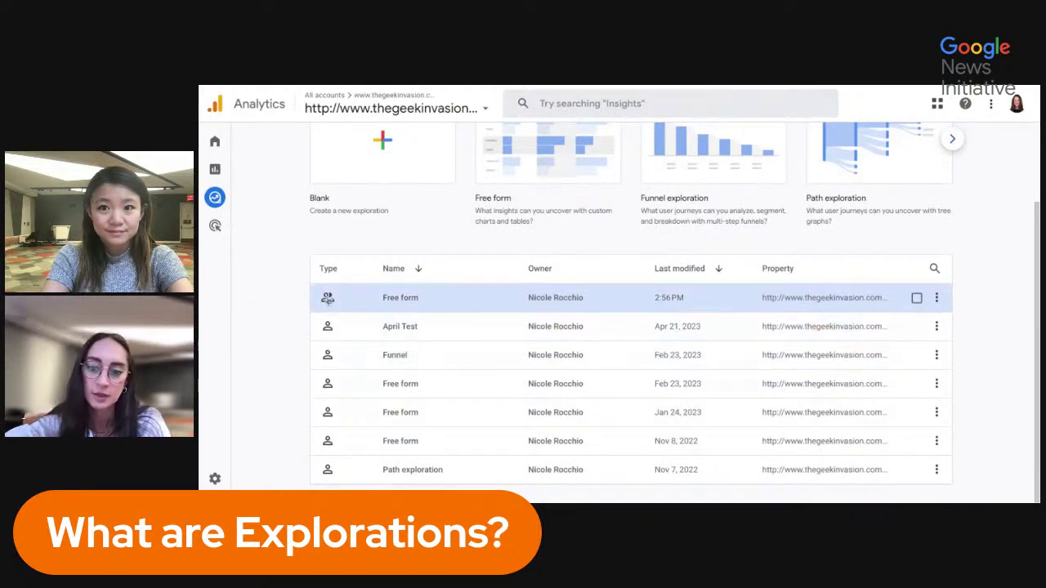
pyautogui.click(937, 299)
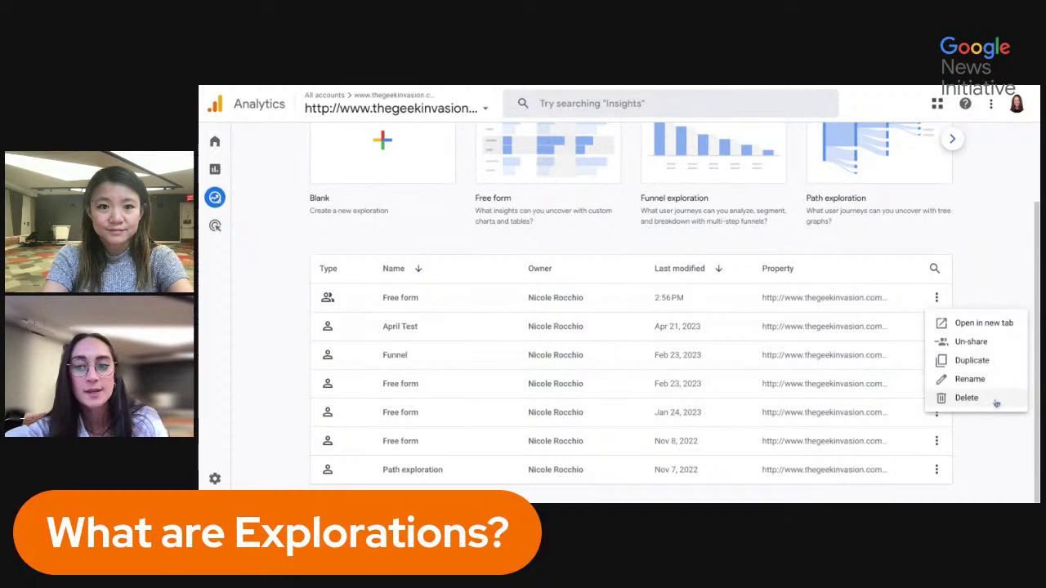
pyautogui.click(969, 296)
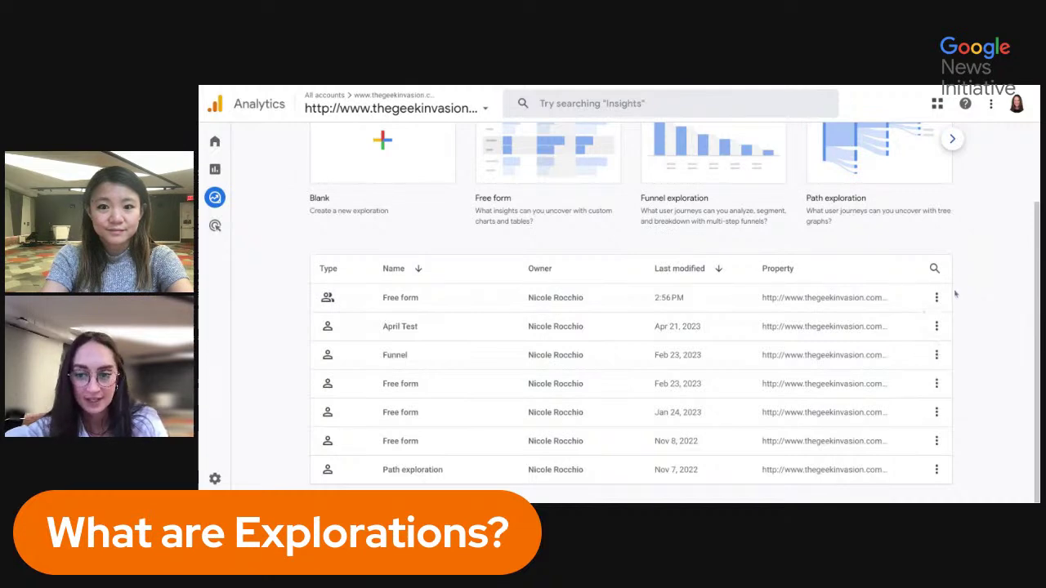
# Step: Select the shared Free form exploration in the explorations list and clear the selection again
pyautogui.click(917, 297)
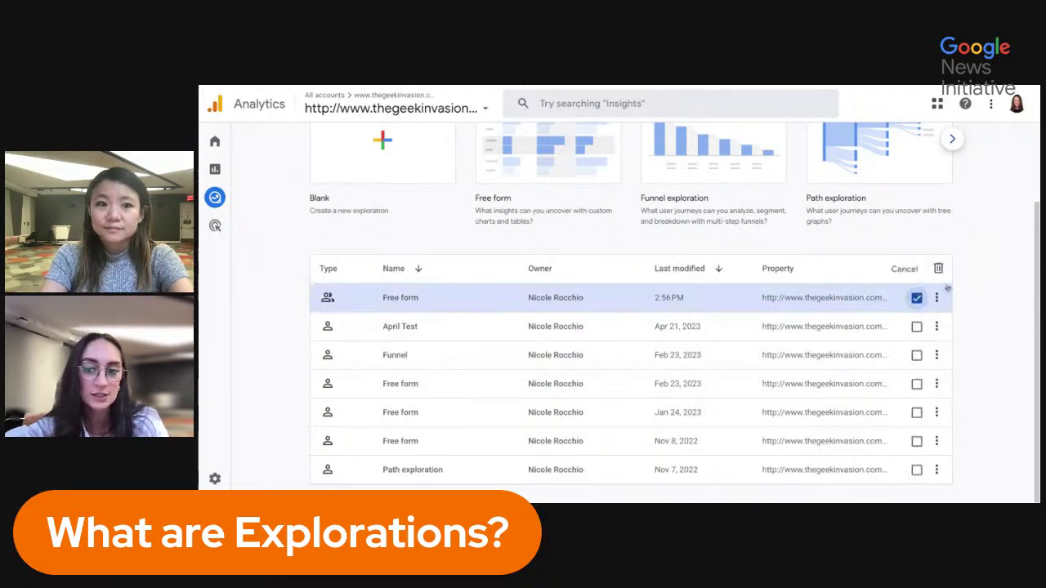
pyautogui.click(917, 297)
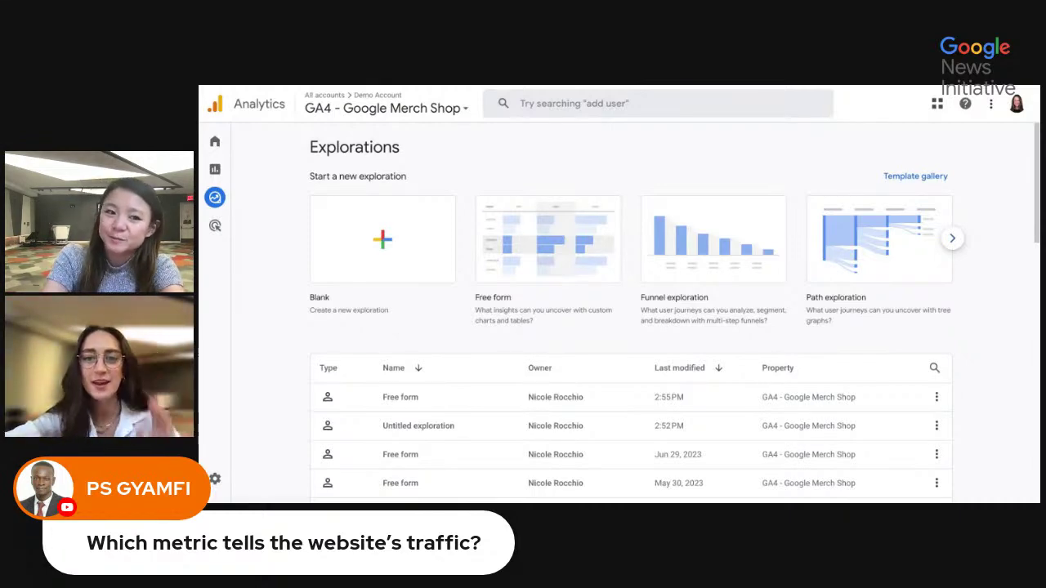
# Step: Open the Traffic acquisition report for the GA4 - Google Merch Shop property to view website traffic by channel
pyautogui.click(217, 170)
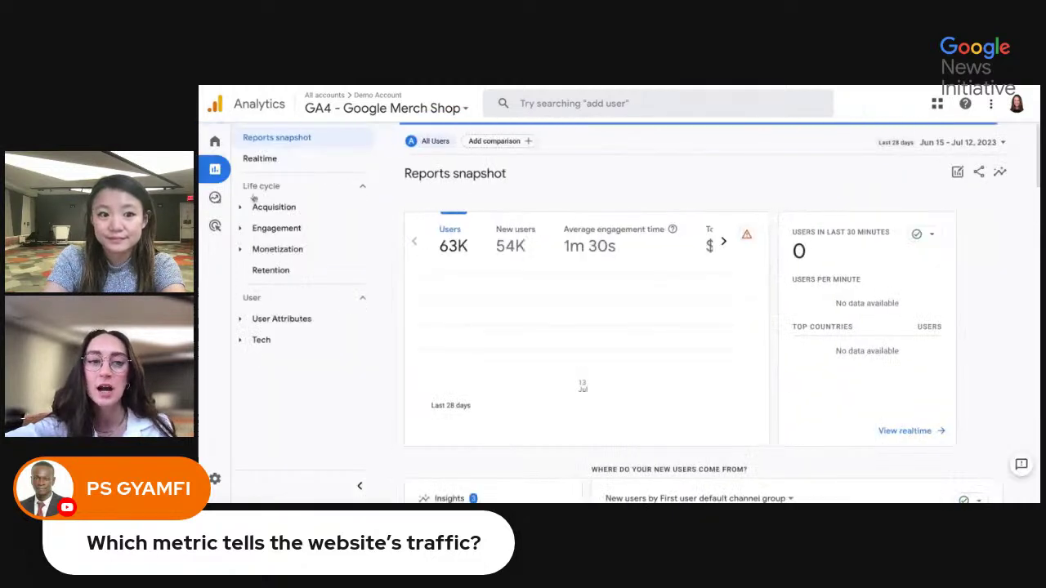
pyautogui.click(320, 214)
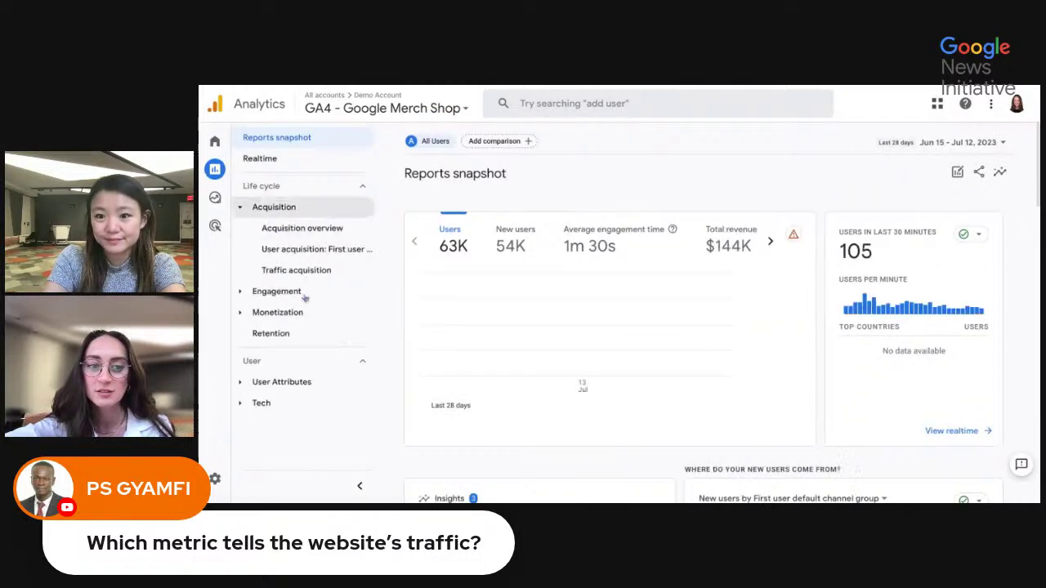
pyautogui.click(352, 278)
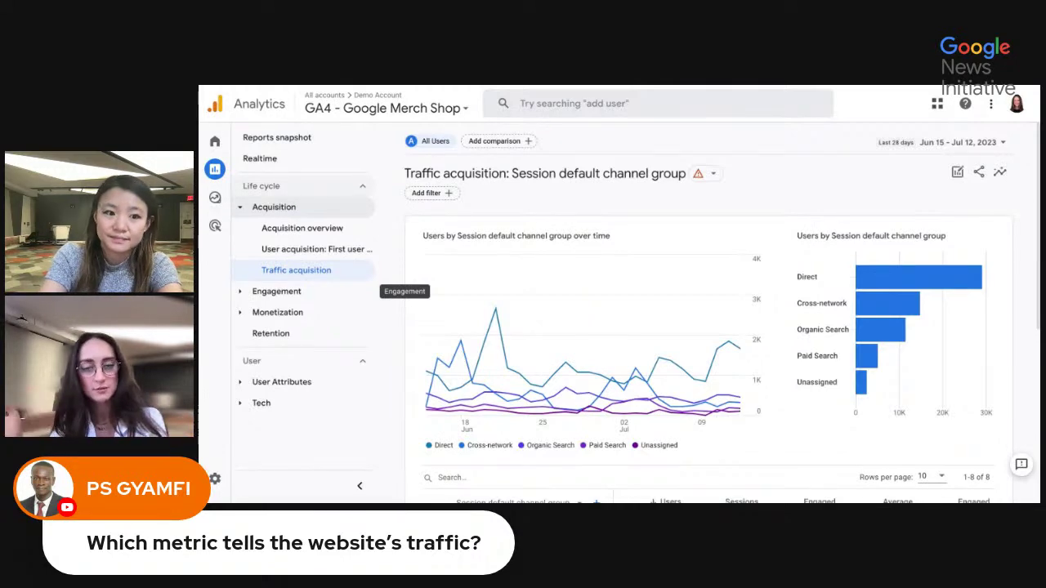
# Step: Open the Events report under Engagement for the Google Merch Shop property
pyautogui.moveTo(582, 352)
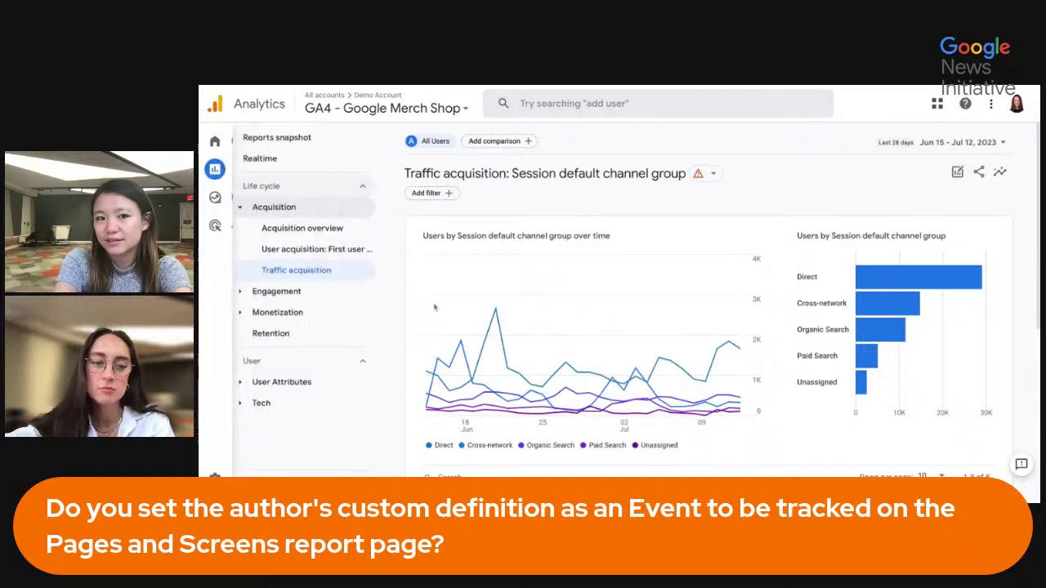
pyautogui.click(276, 291)
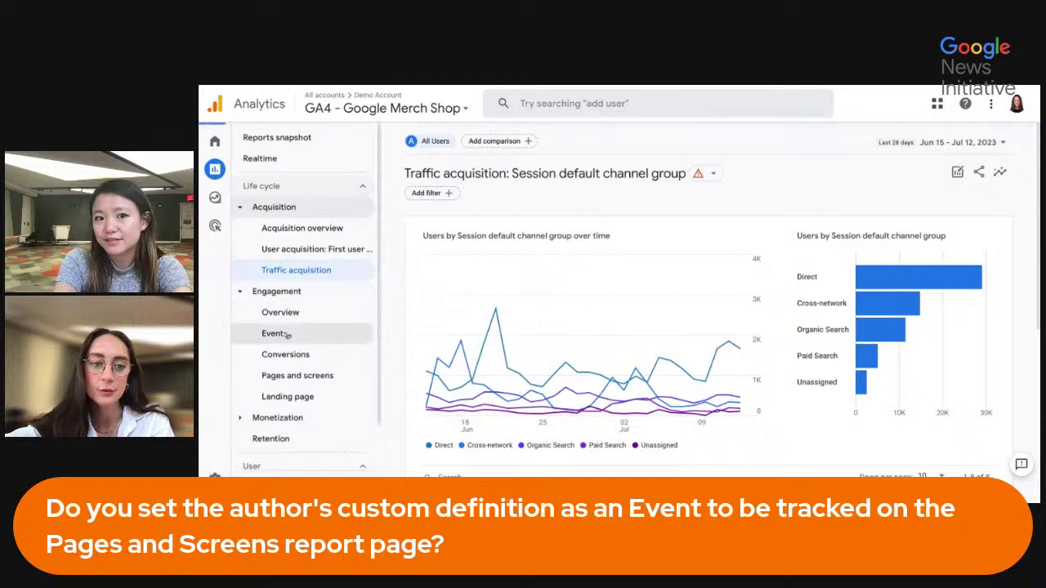
pyautogui.click(287, 335)
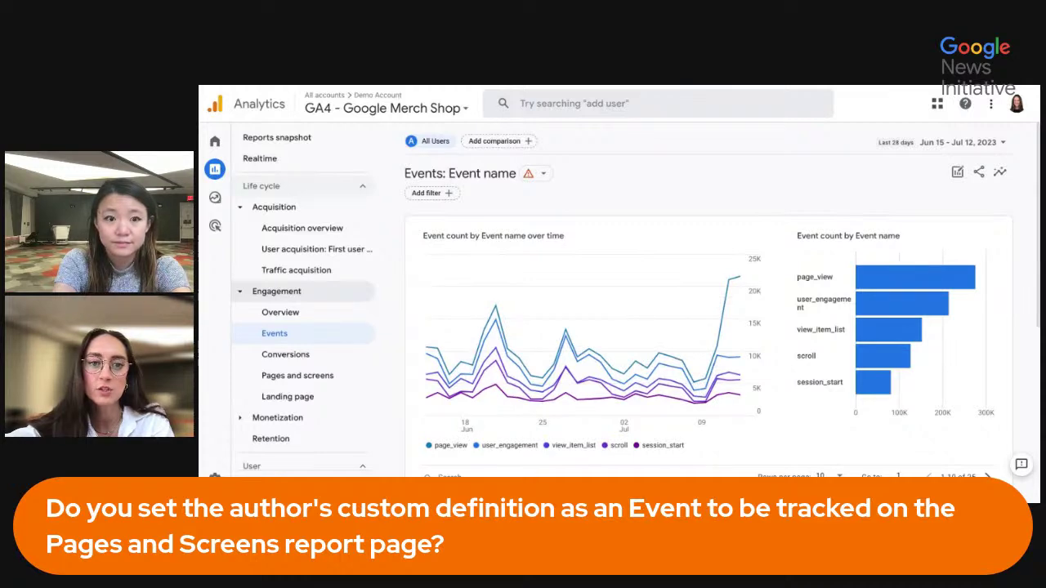
# Step: Switch to the thegeekinvasion property and open its Engagement Events report for customization
pyautogui.hotkey('alt', 'Tab')
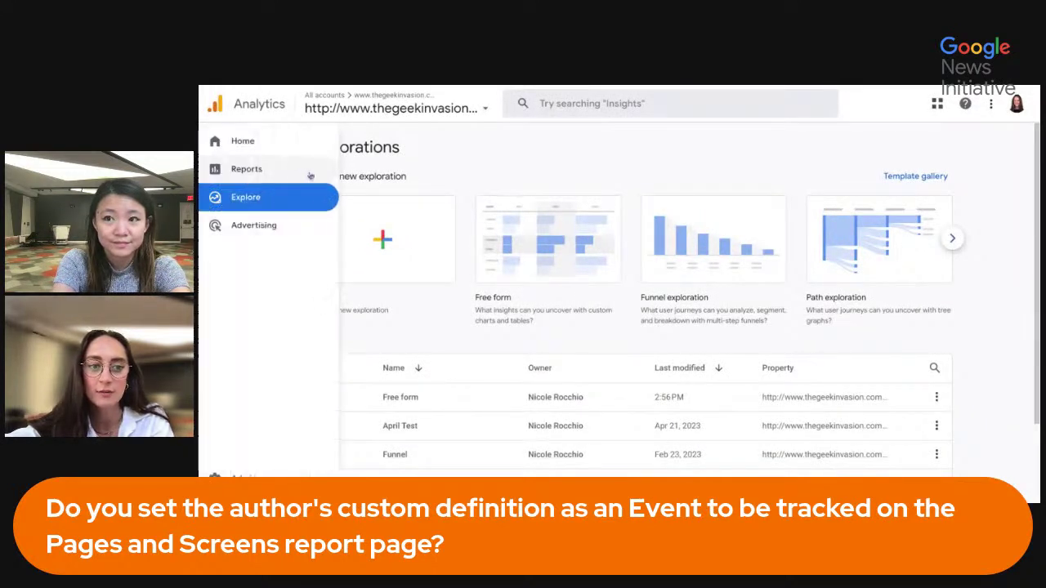
pyautogui.click(310, 172)
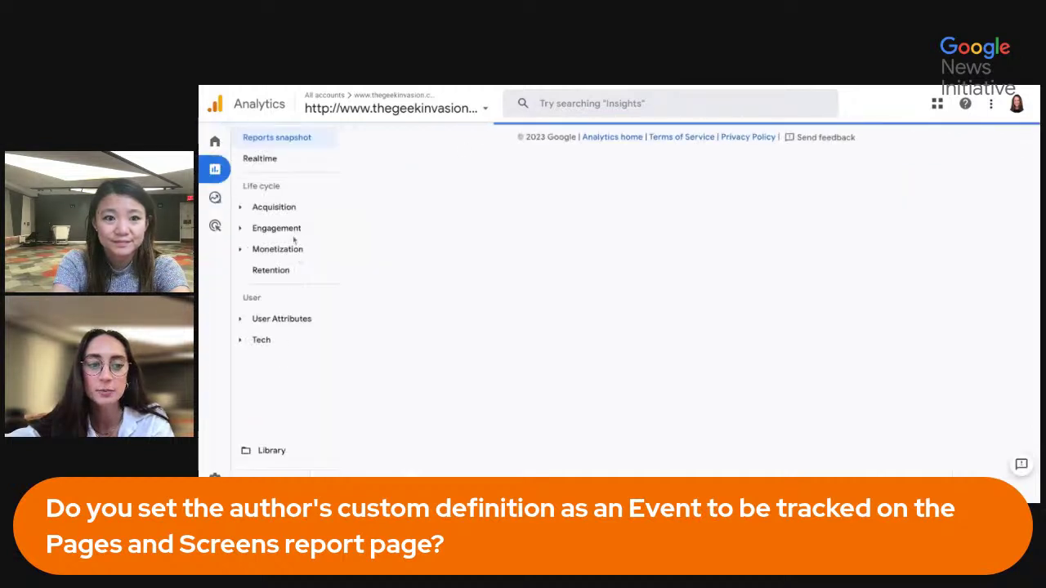
pyautogui.click(291, 229)
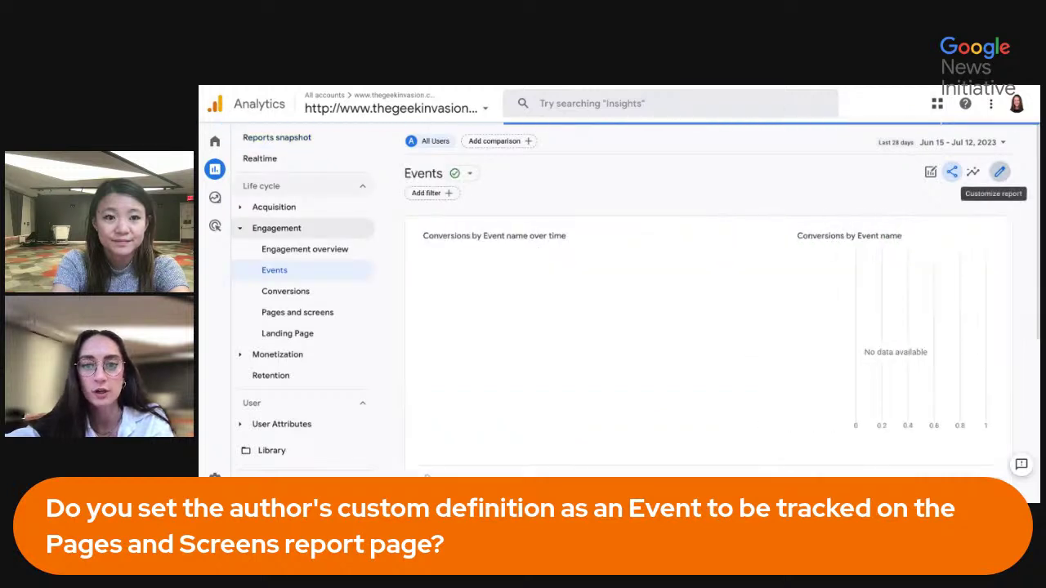
pyautogui.click(1000, 172)
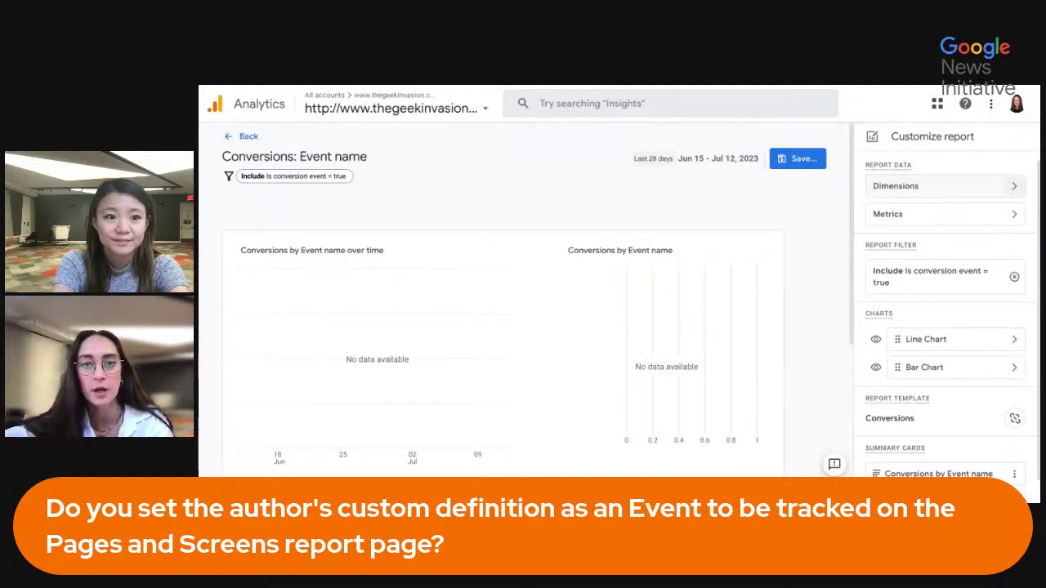
# Step: Examine the dimensions that can be added to the report and return to the customization settings without adding any
pyautogui.click(940, 185)
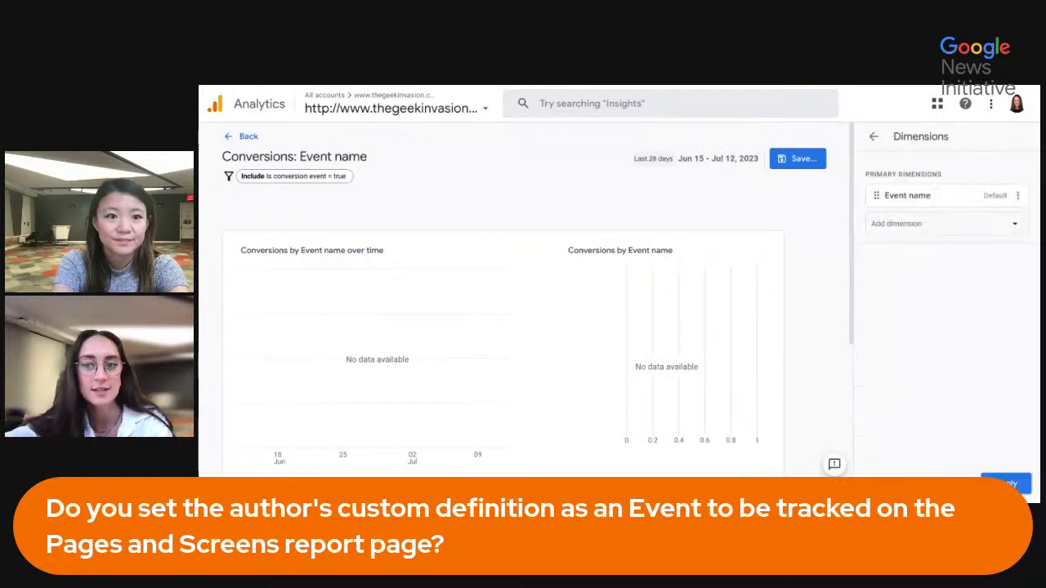
pyautogui.click(980, 221)
pyautogui.scroll(-2, 939, 311)
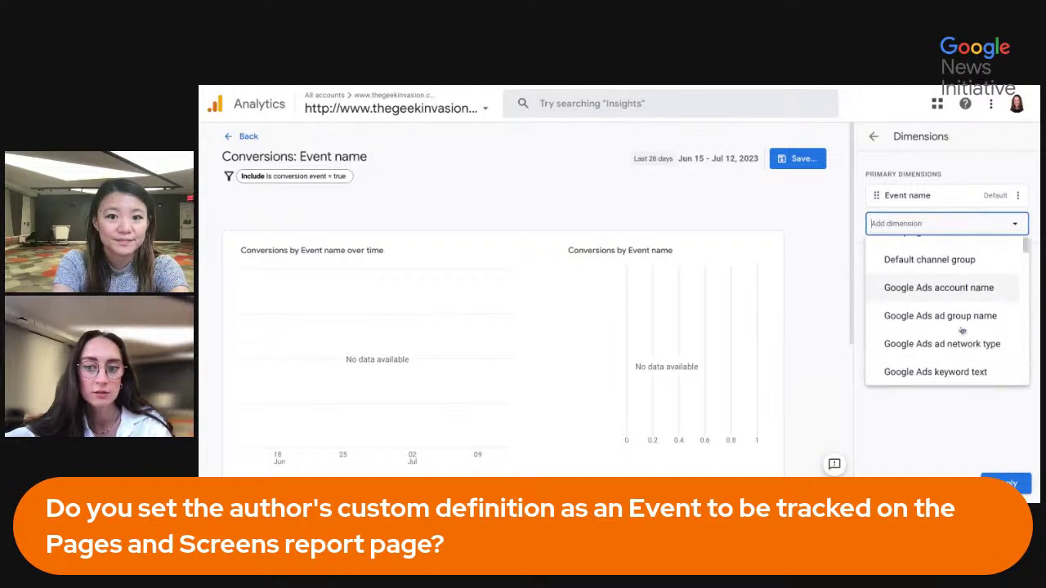
pyautogui.scroll(-5, 974, 337)
pyautogui.scroll(1, 973, 337)
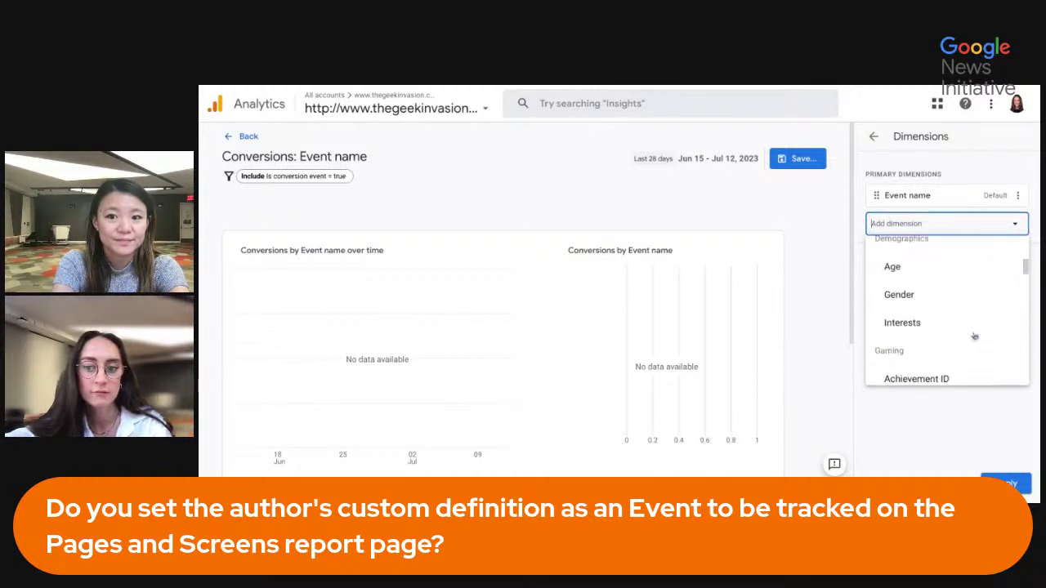
pyautogui.scroll(-1, 974, 337)
pyautogui.scroll(-1, 974, 336)
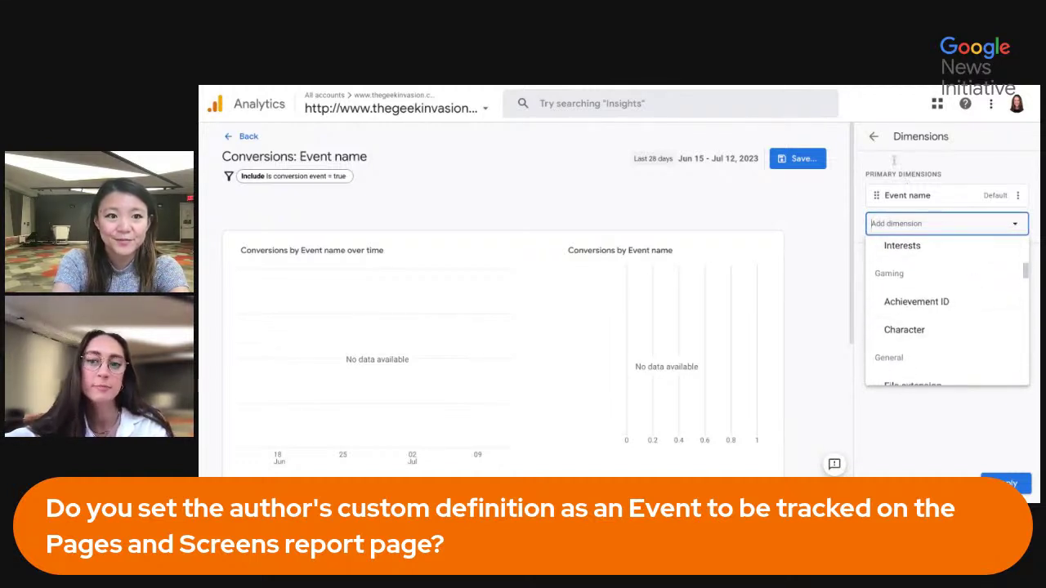
pyautogui.click(873, 136)
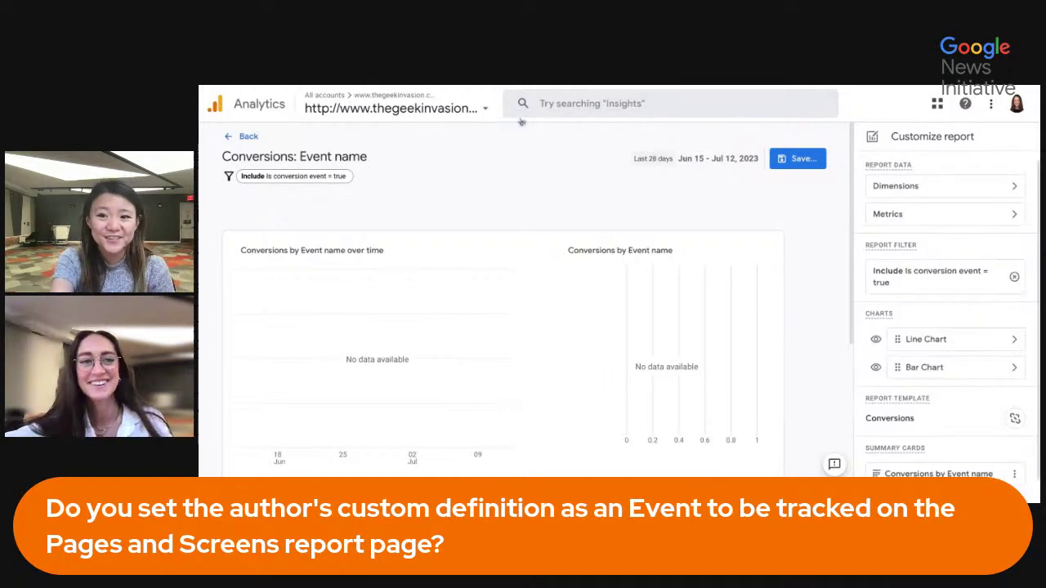